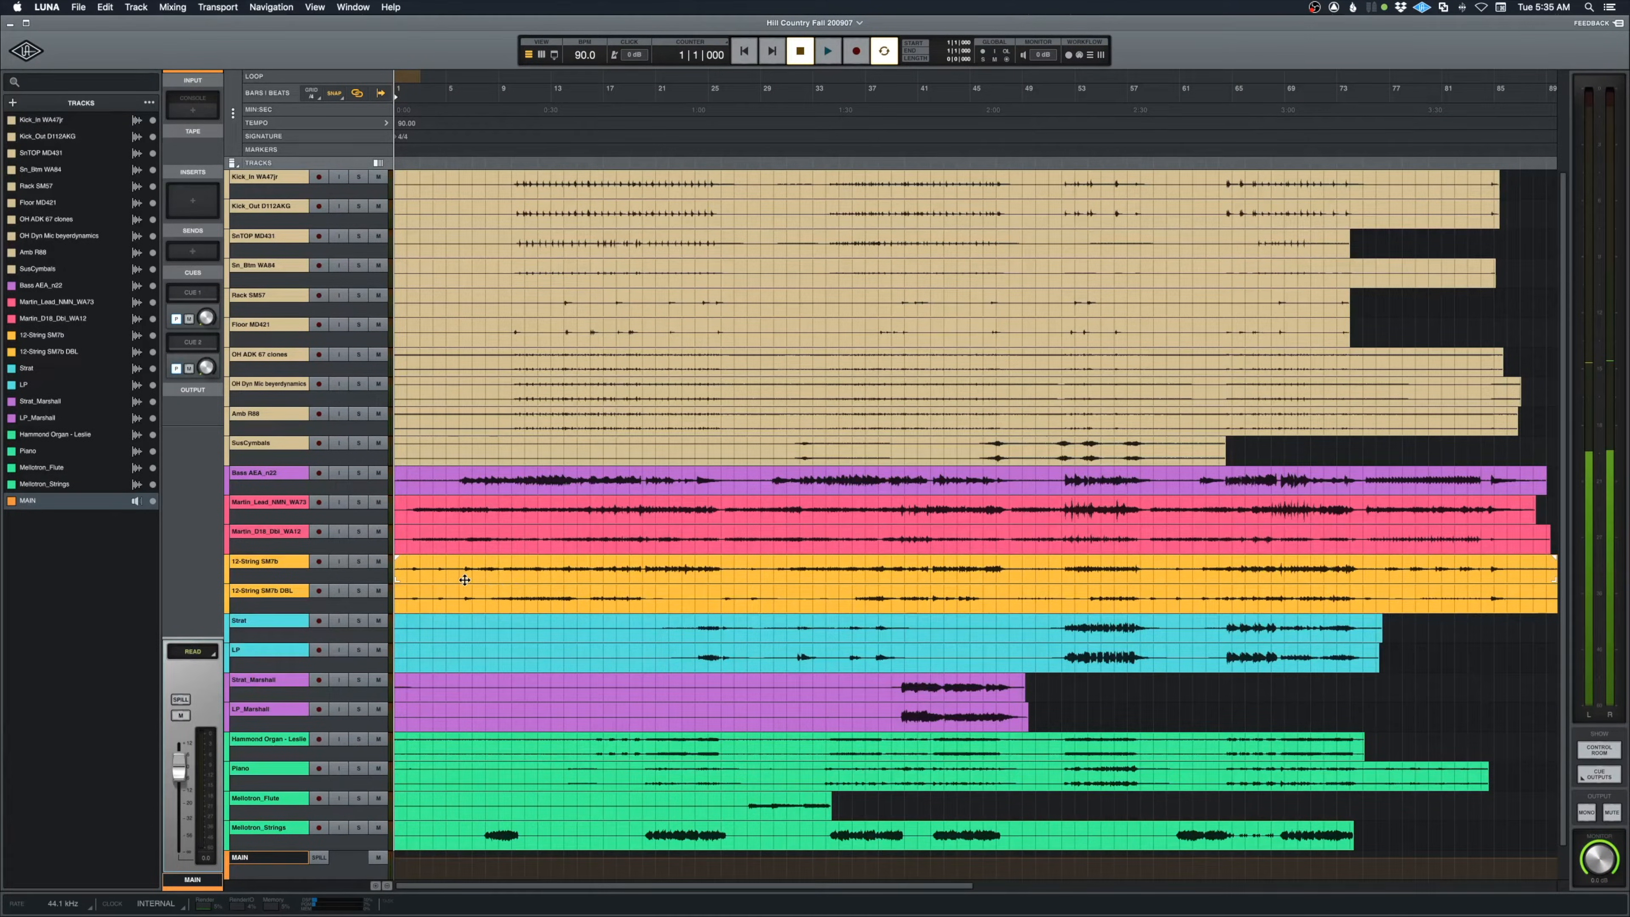
Select the tracks from Bass AEA_n22 through 12-String SM7b DBL and enlarge their height in the timeline
{"action": "key", "text": "space"}
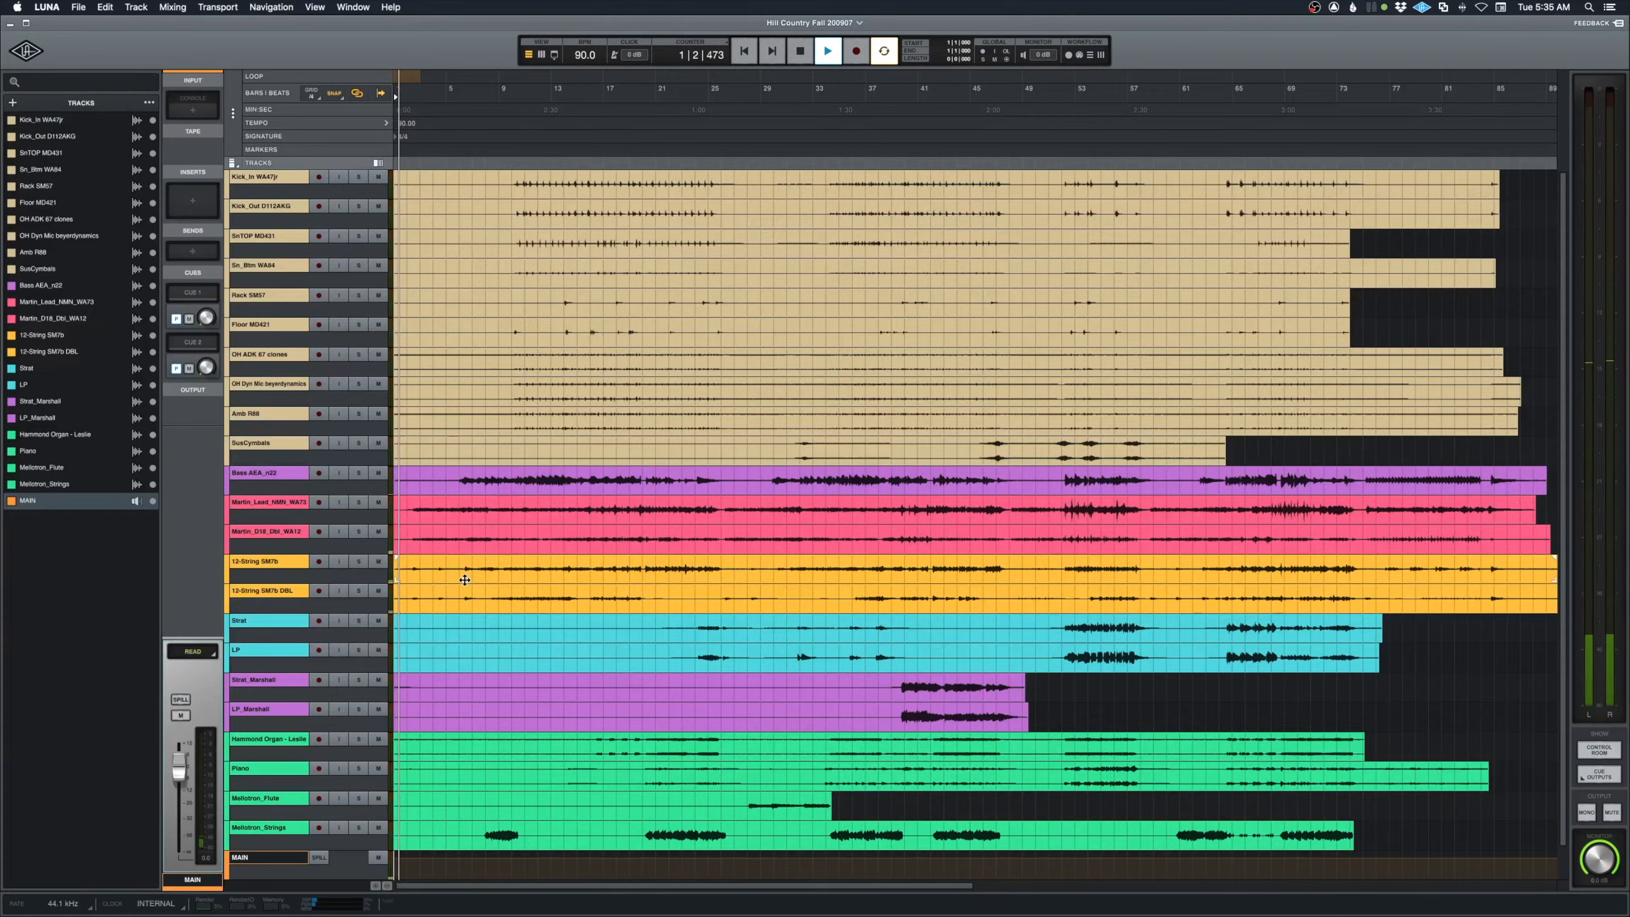
{"action": "key", "text": "space"}
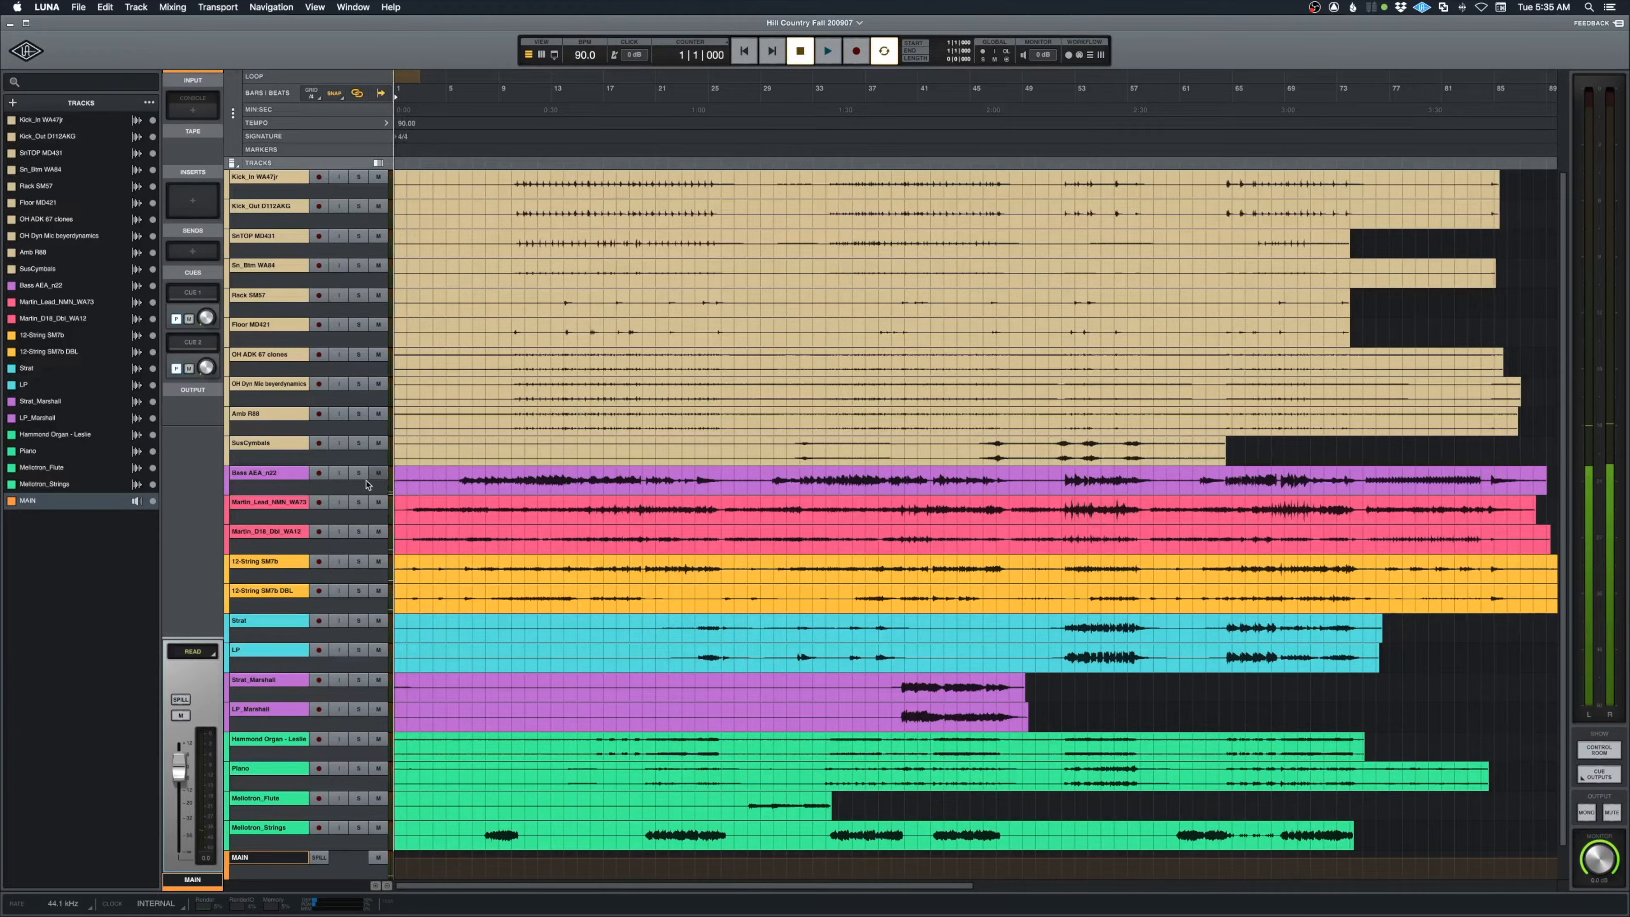
{"action": "left_click", "coordinate": [266, 476]}
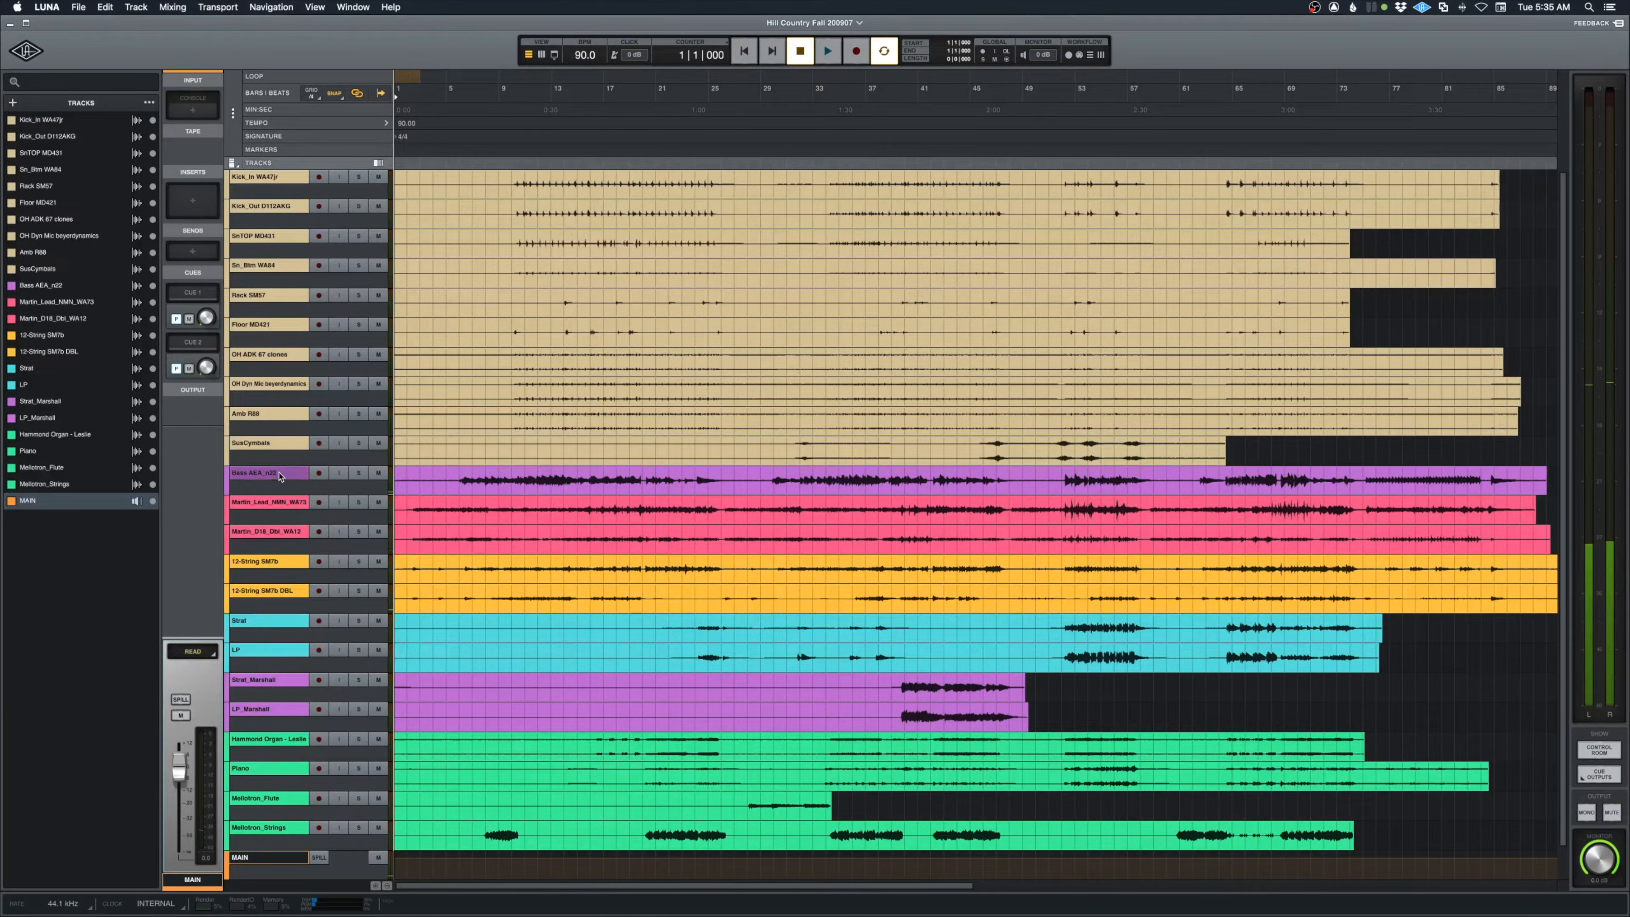
{"action": "left_click", "coordinate": [274, 594], "text": "shift"}
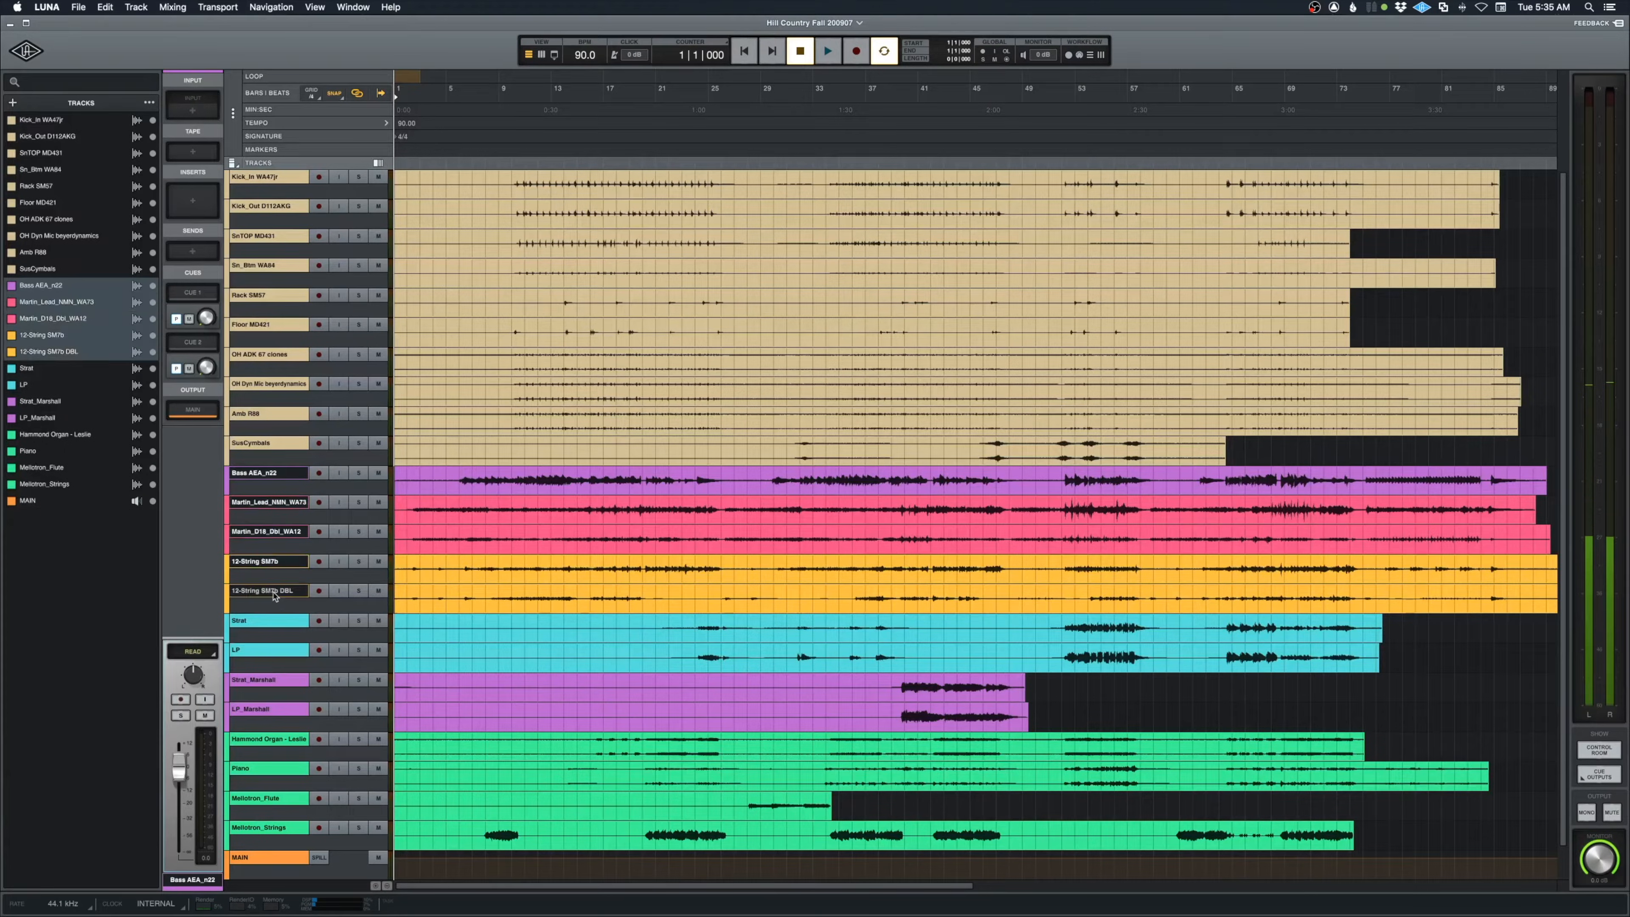
{"action": "key", "text": "space"}
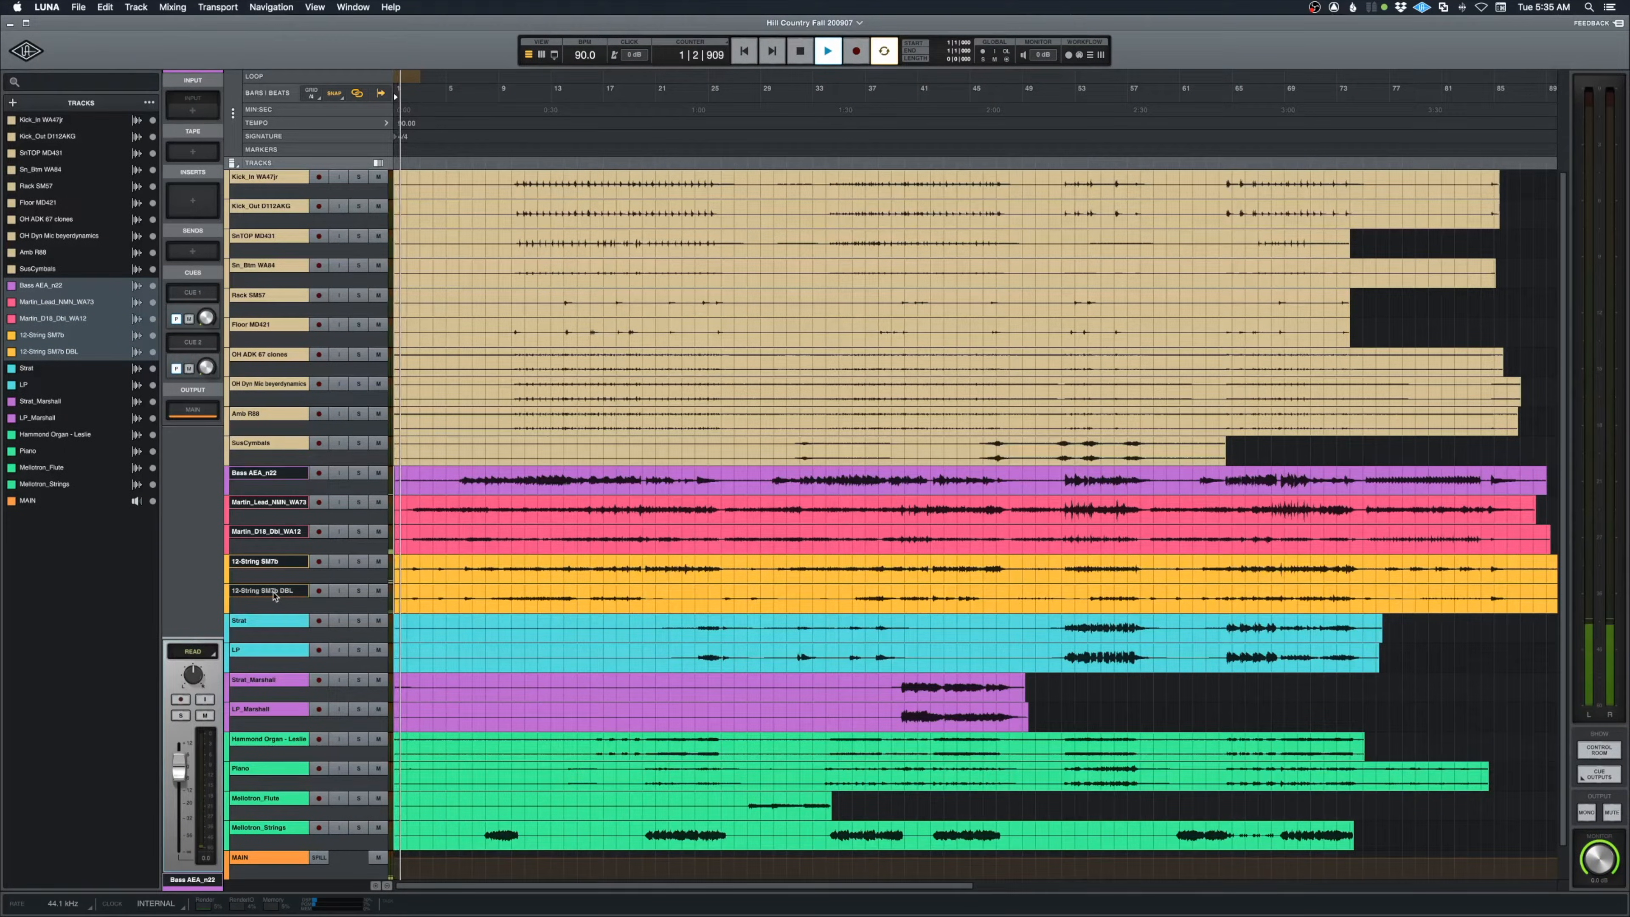
{"action": "key", "text": "space"}
{"action": "left_click_drag", "start_coordinate": [273, 500], "coordinate": [269, 727]}
{"action": "scroll", "coordinate": [450, 537], "scroll_direction": "down", "scroll_amount": 8}
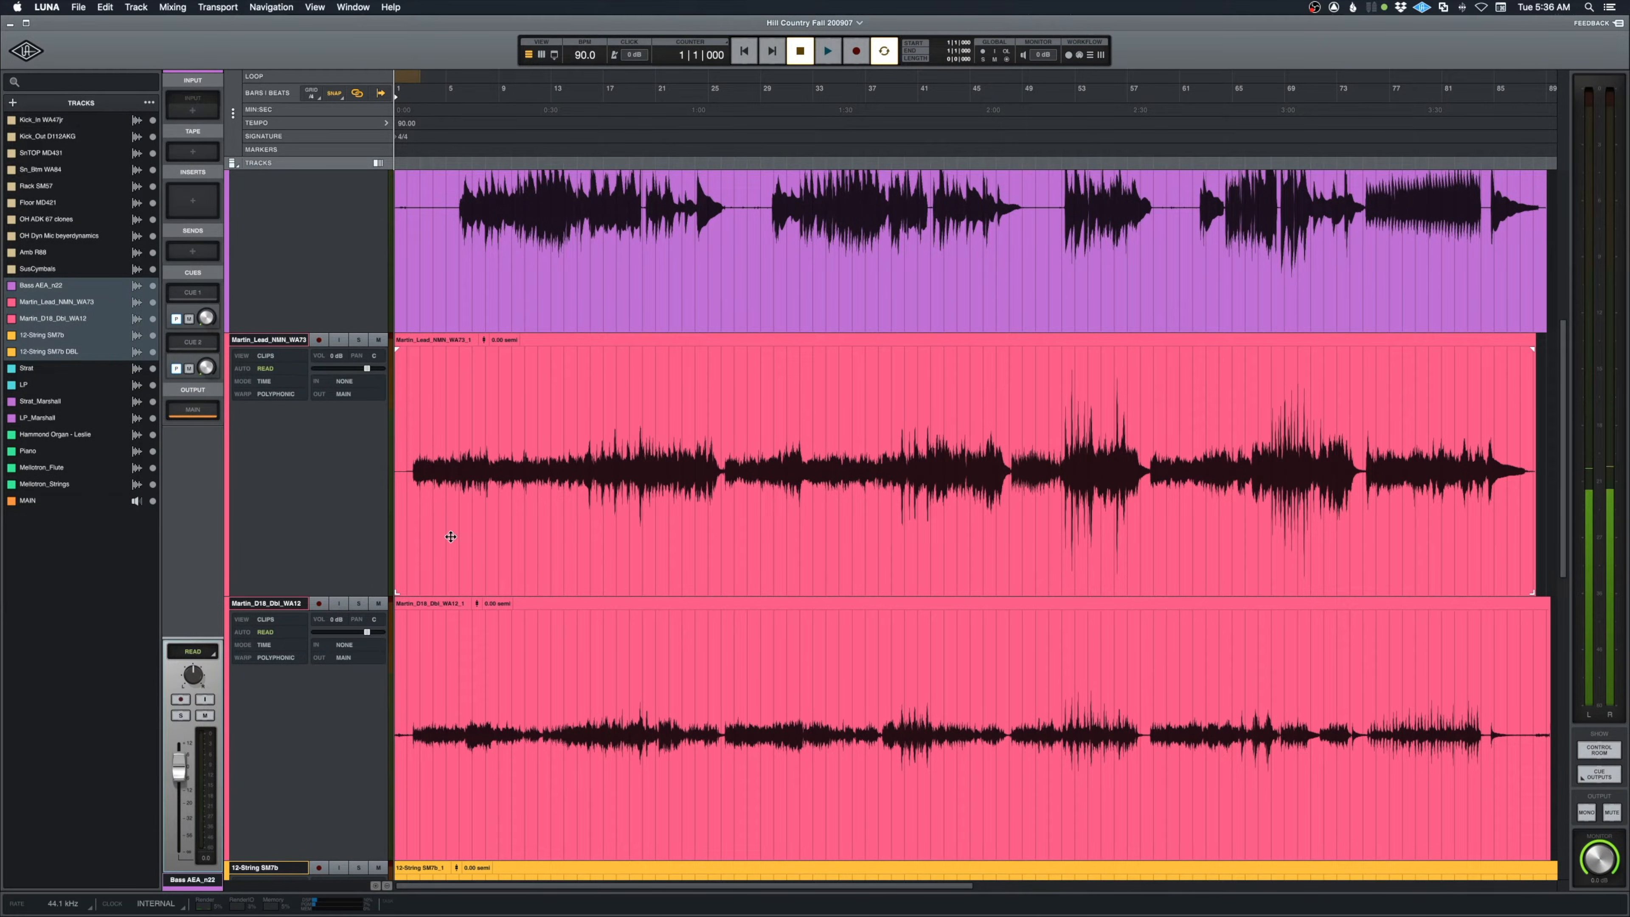
Zoom in on the song's opening bars and listen to the noise before the guitars enter
{"action": "key", "text": "t"}
{"action": "key", "text": "t"}
{"action": "key", "text": "t"}
{"action": "key", "text": "t"}
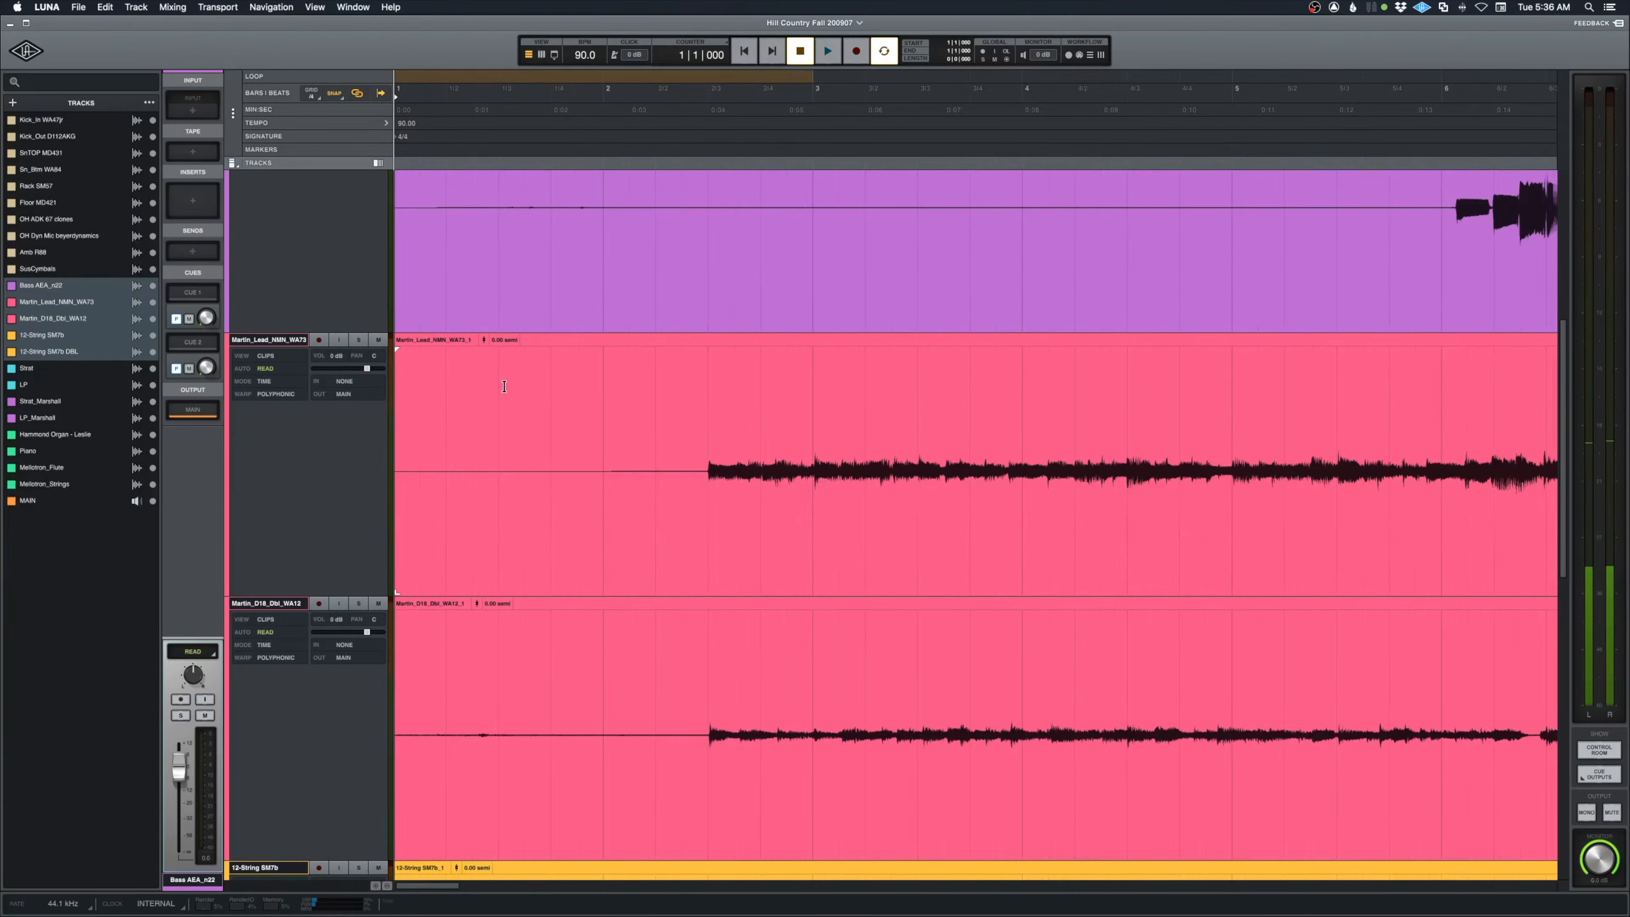
{"action": "key", "text": "space"}
{"action": "scroll", "coordinate": [503, 386], "scroll_direction": "up", "scroll_amount": 5}
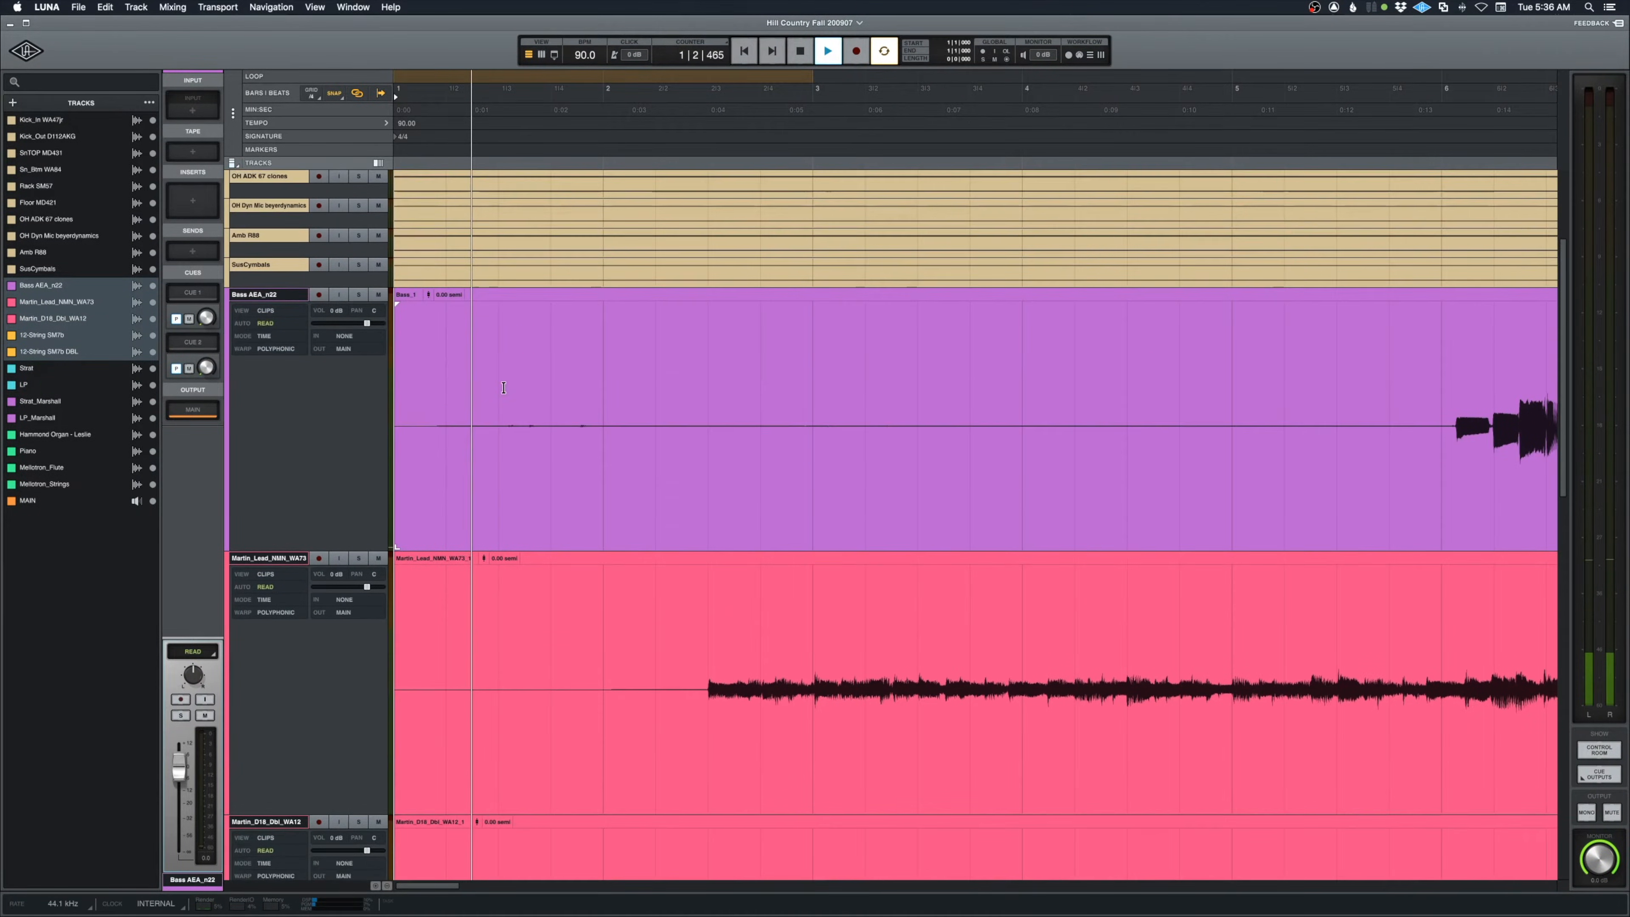
{"action": "key", "text": "space"}
Turn off snap and place the playhead shortly before the first guitar note, at about 2|1|791
{"action": "left_click", "coordinate": [684, 416]}
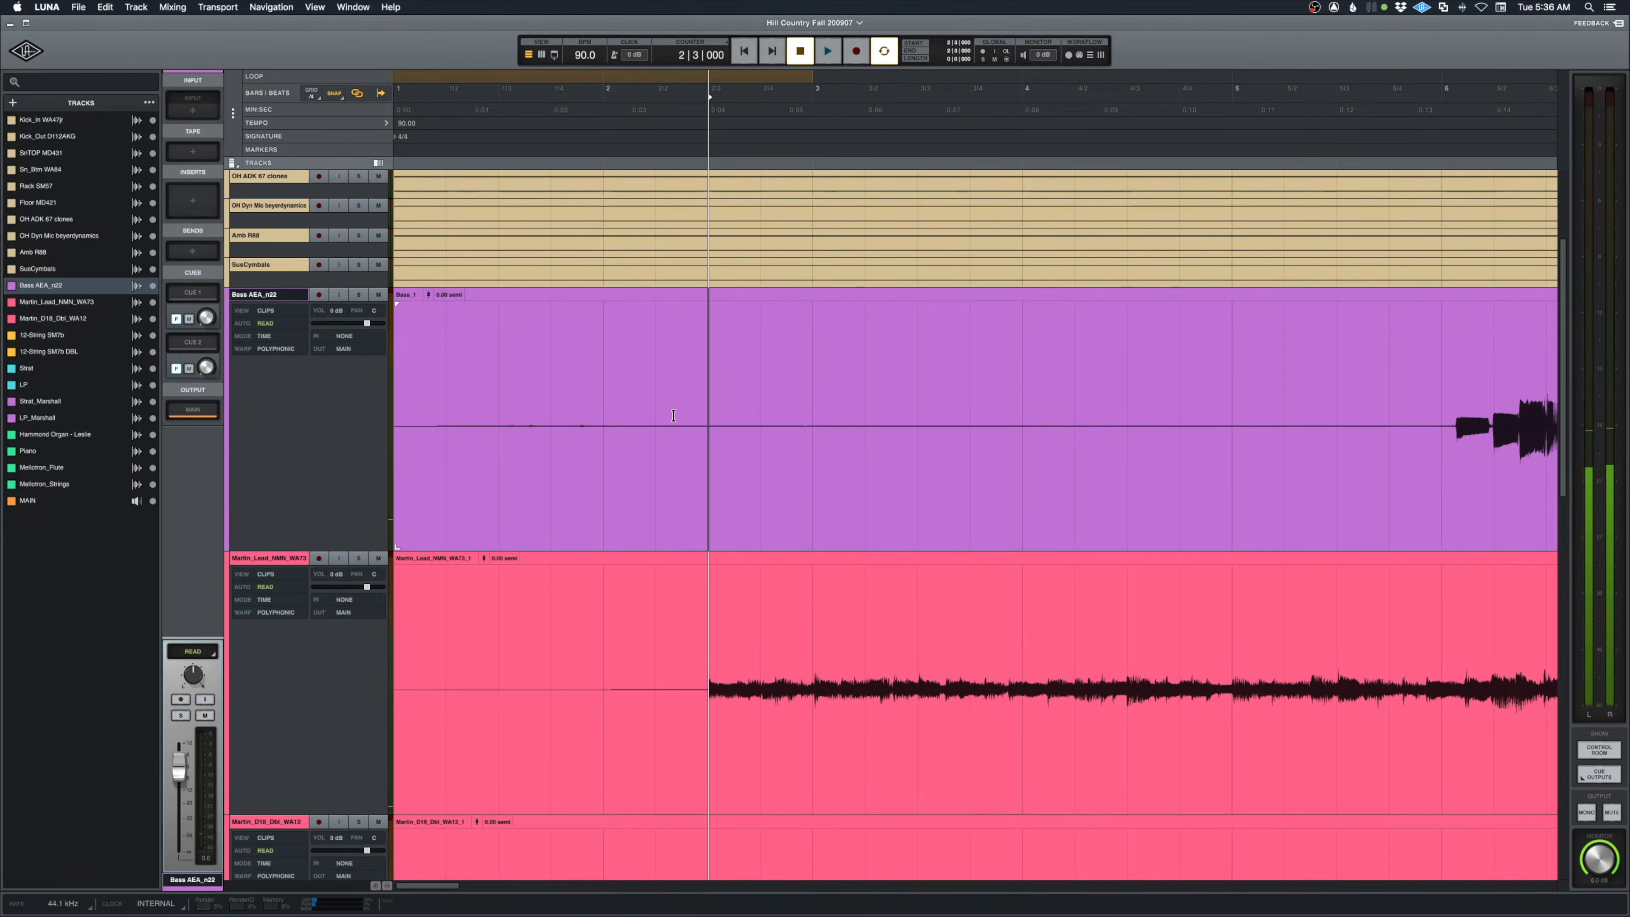
{"action": "left_click", "coordinate": [335, 92]}
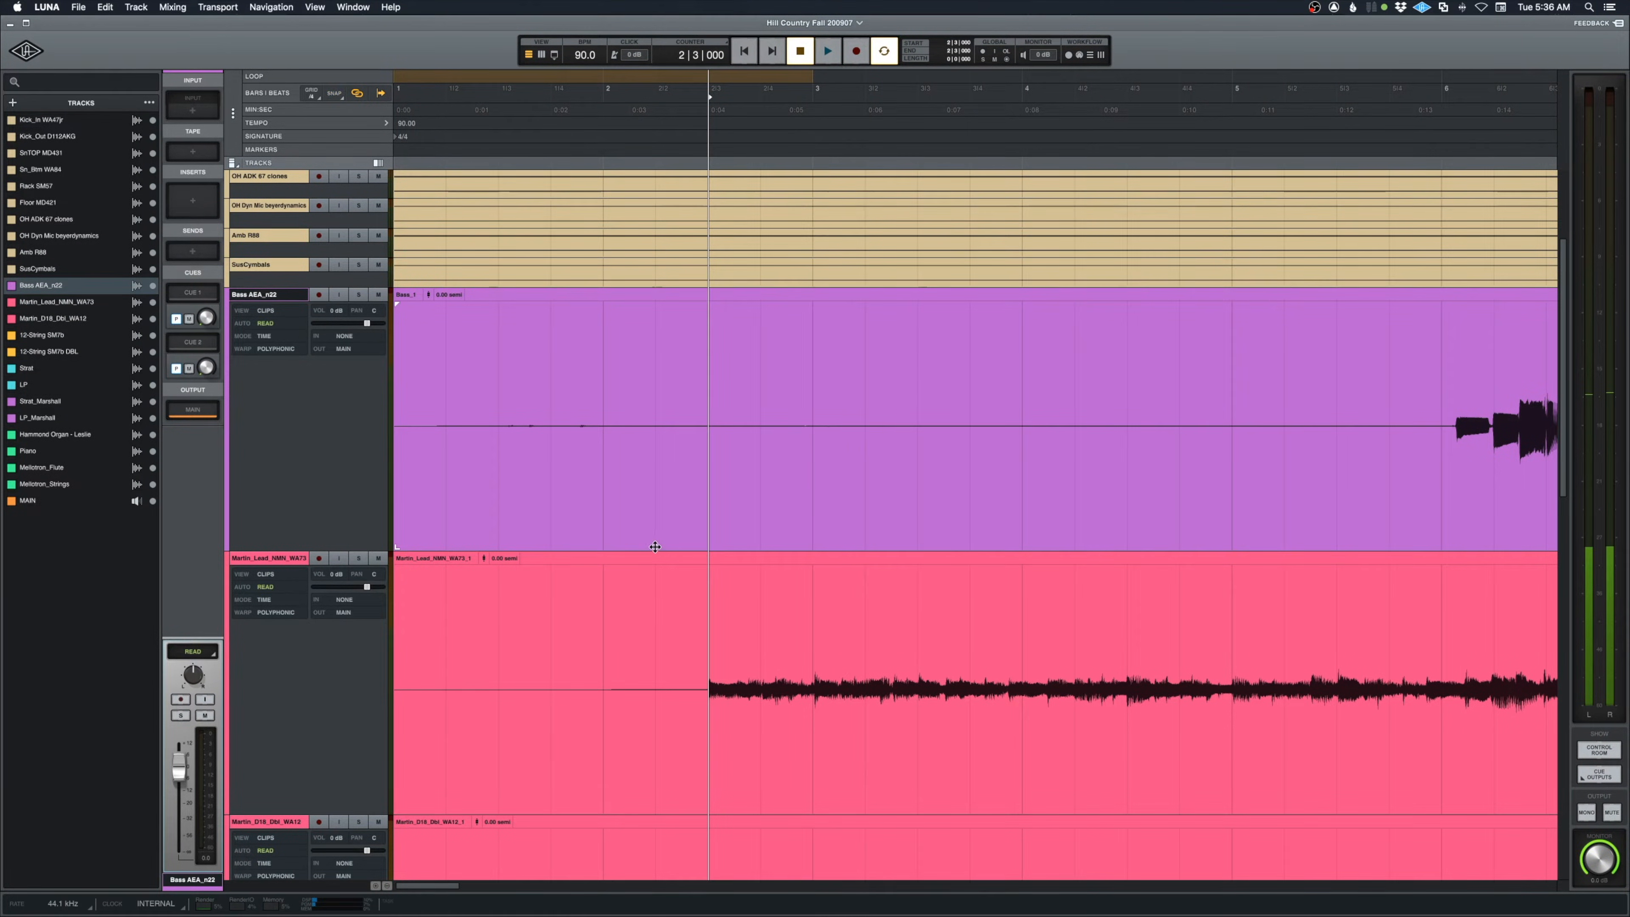
{"action": "left_click", "coordinate": [655, 378]}
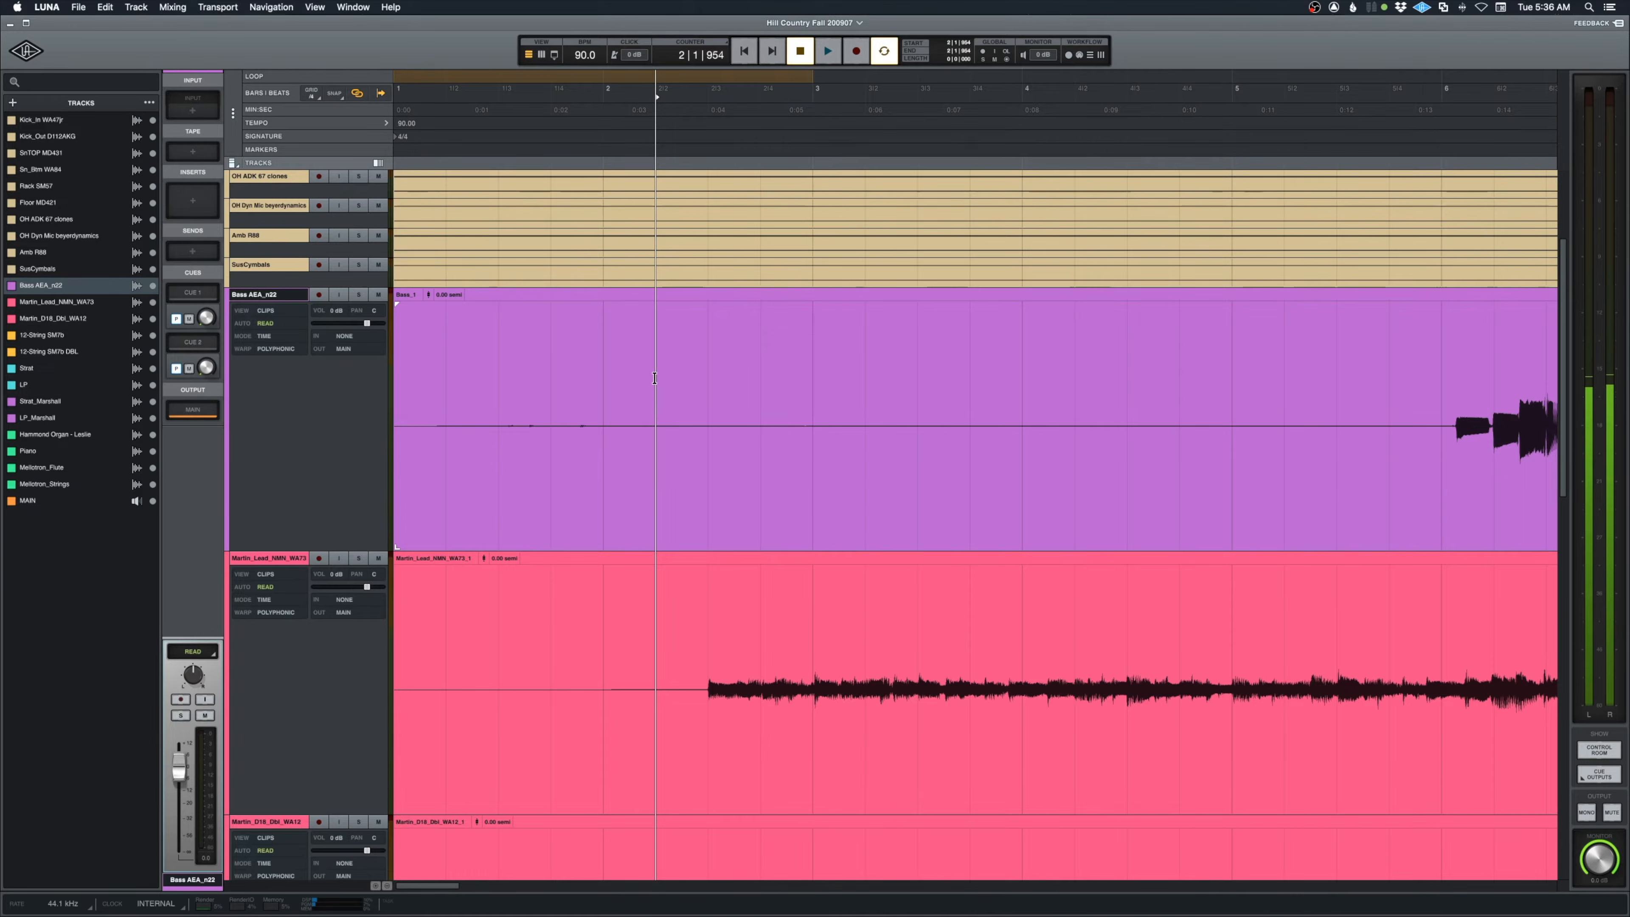
{"action": "left_click", "coordinate": [646, 379]}
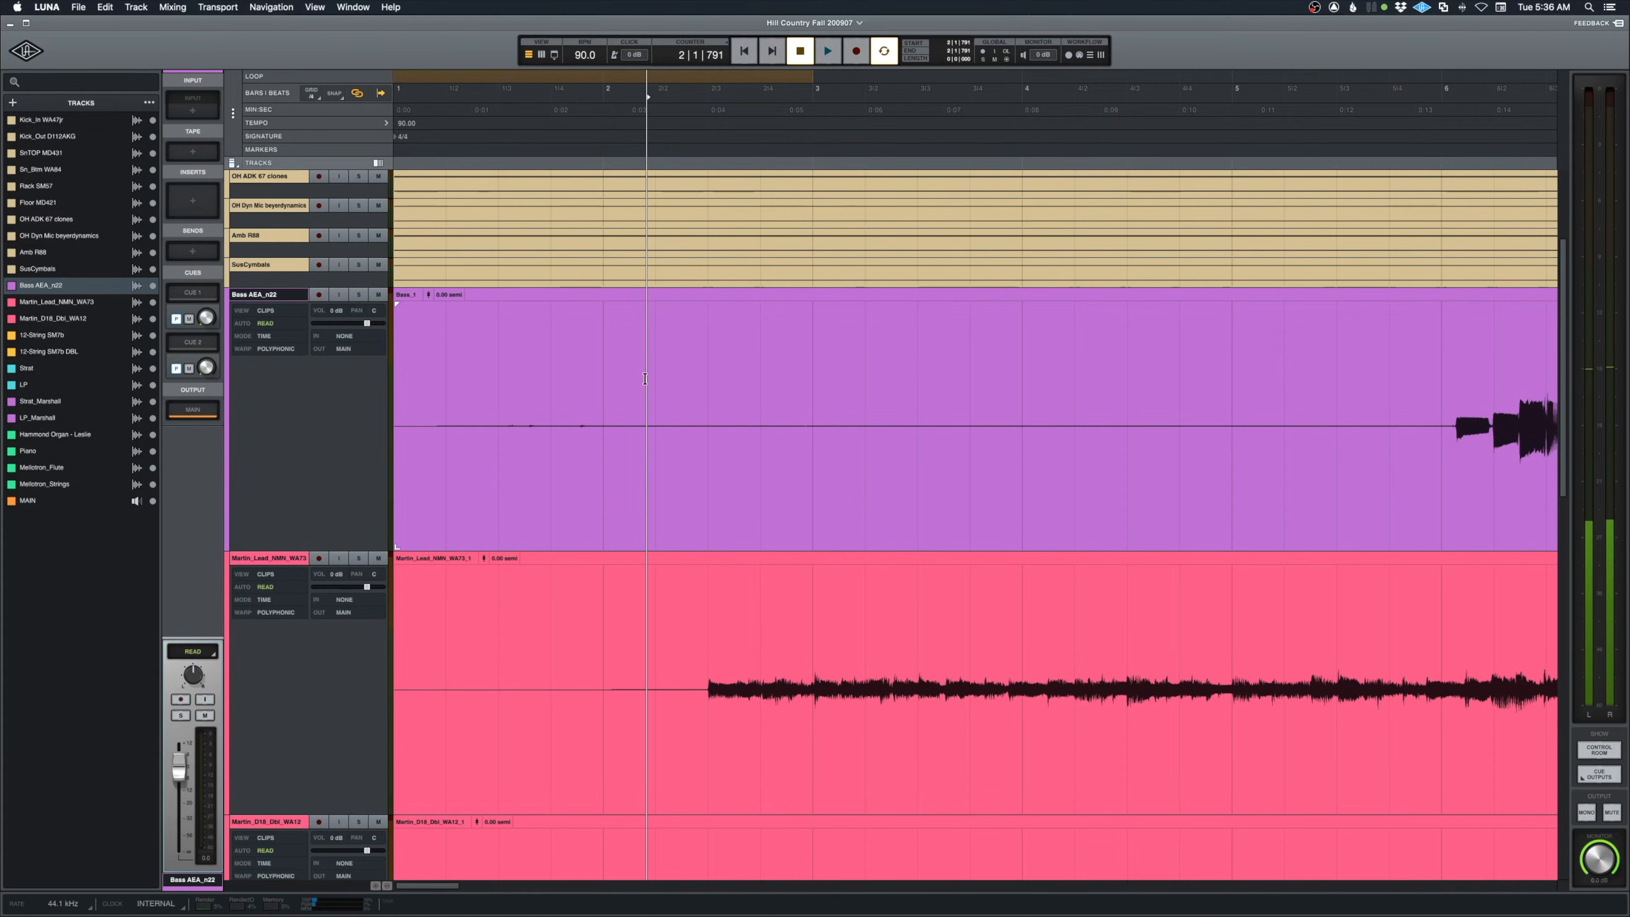
Split the clips on the Bass AEA_n22 through 12-String SM7b DBL tracks at the playhead
{"action": "scroll", "coordinate": [646, 379], "scroll_direction": "down", "scroll_amount": 5}
{"action": "scroll", "coordinate": [644, 379], "scroll_direction": "down", "scroll_amount": 9}
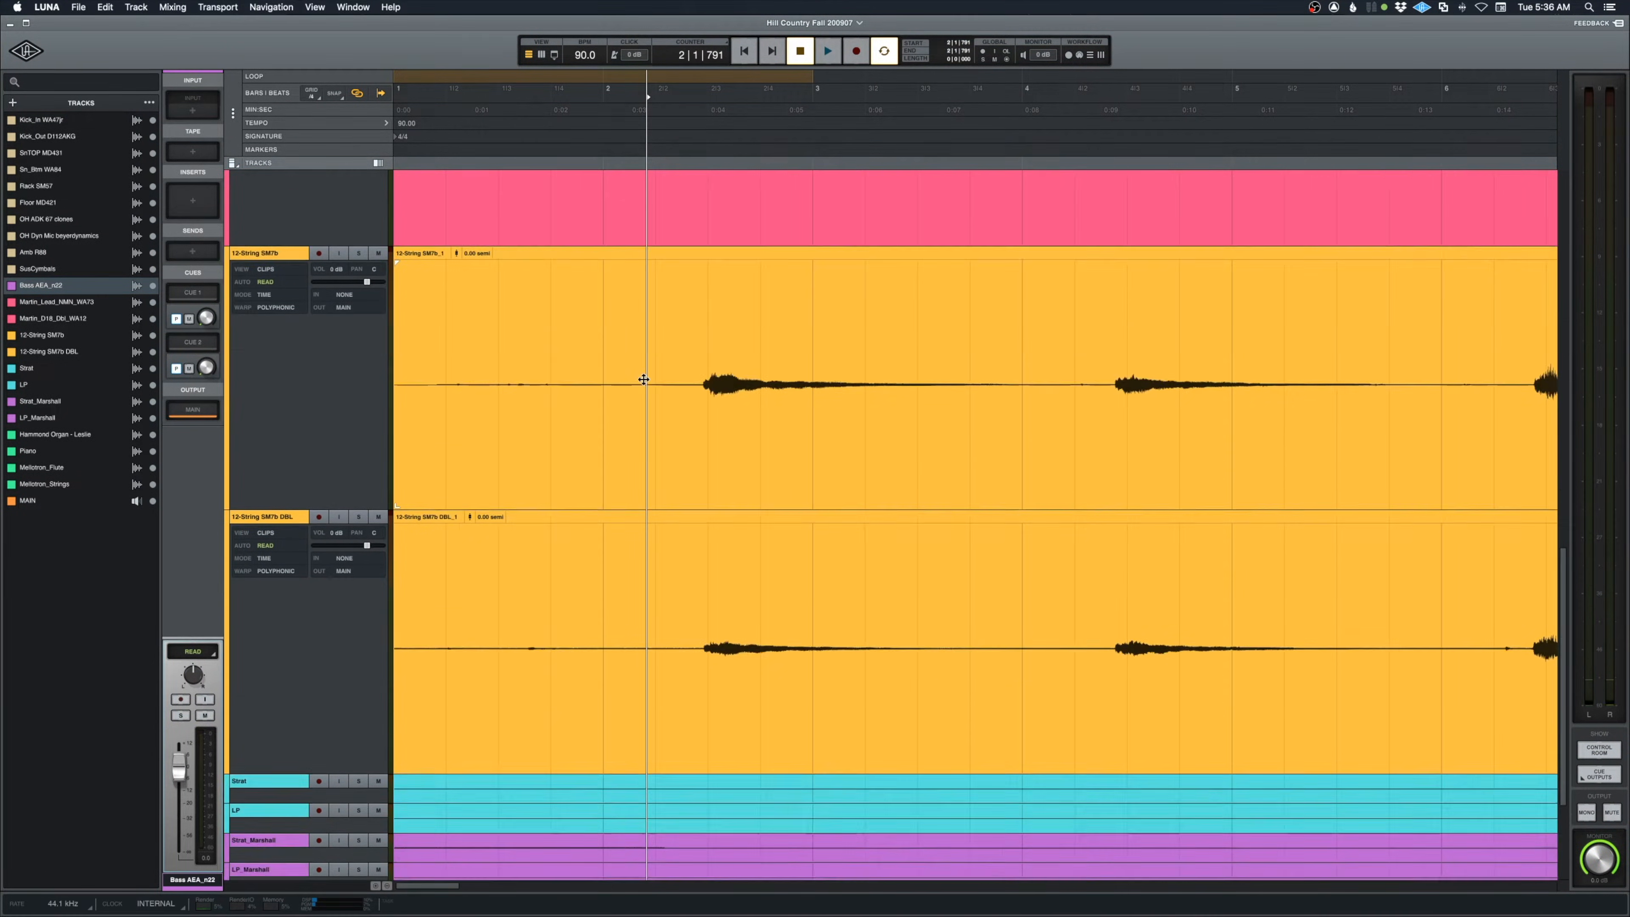
{"action": "left_click", "coordinate": [265, 394]}
{"action": "scroll", "coordinate": [265, 395], "scroll_direction": "up", "scroll_amount": 4}
{"action": "scroll", "coordinate": [265, 395], "scroll_direction": "up", "scroll_amount": 10}
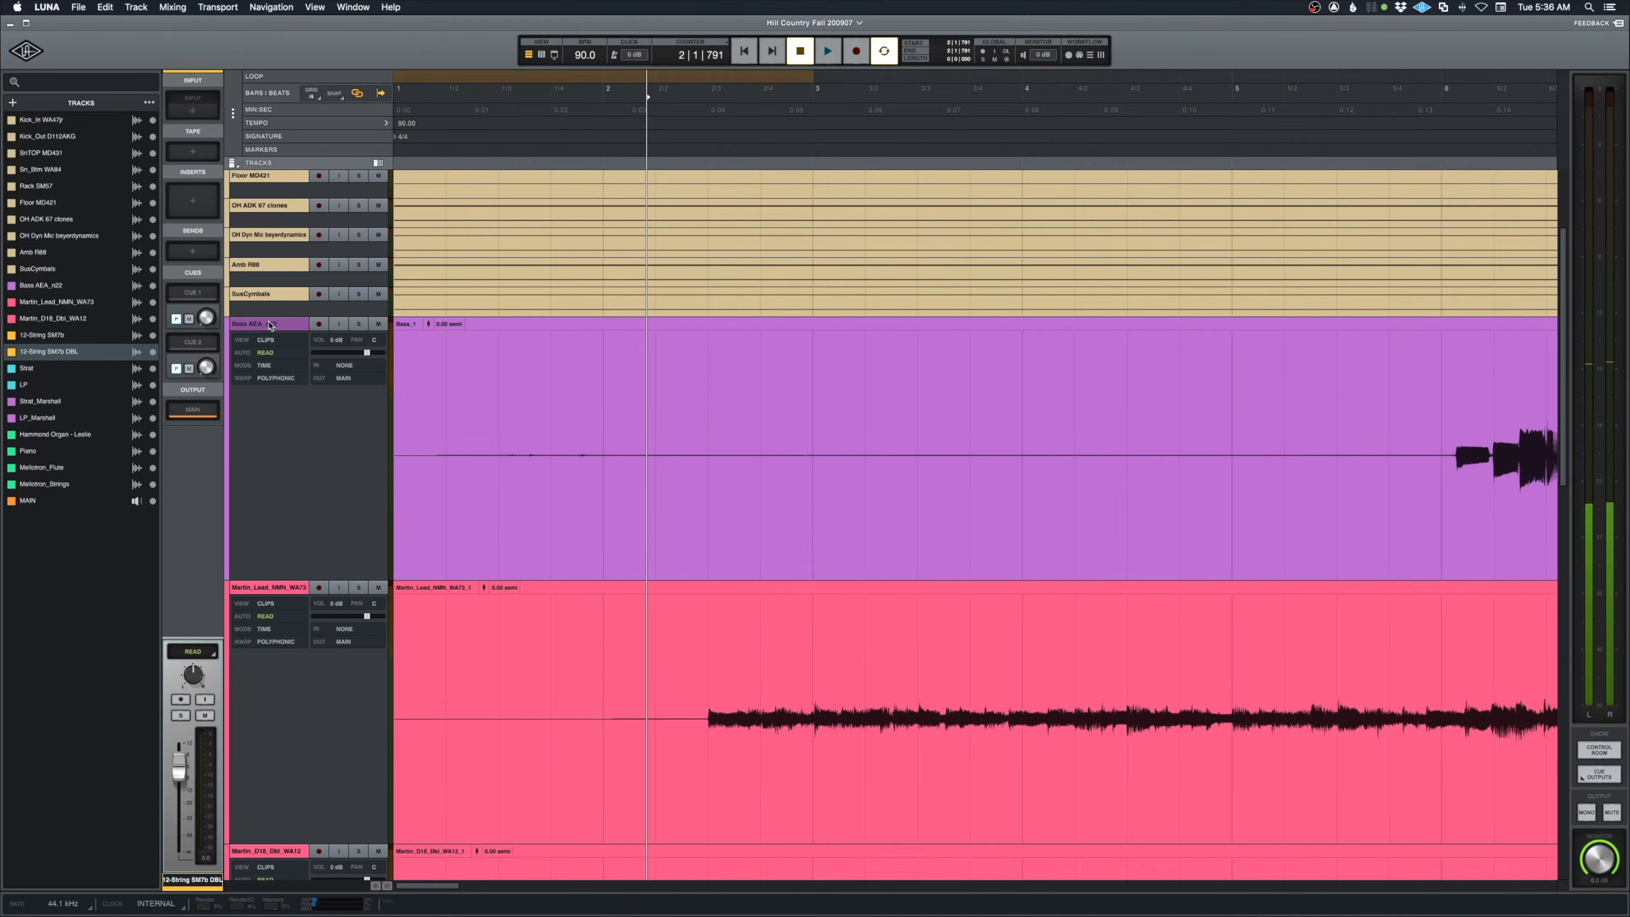
{"action": "left_click", "coordinate": [272, 322], "text": "shift"}
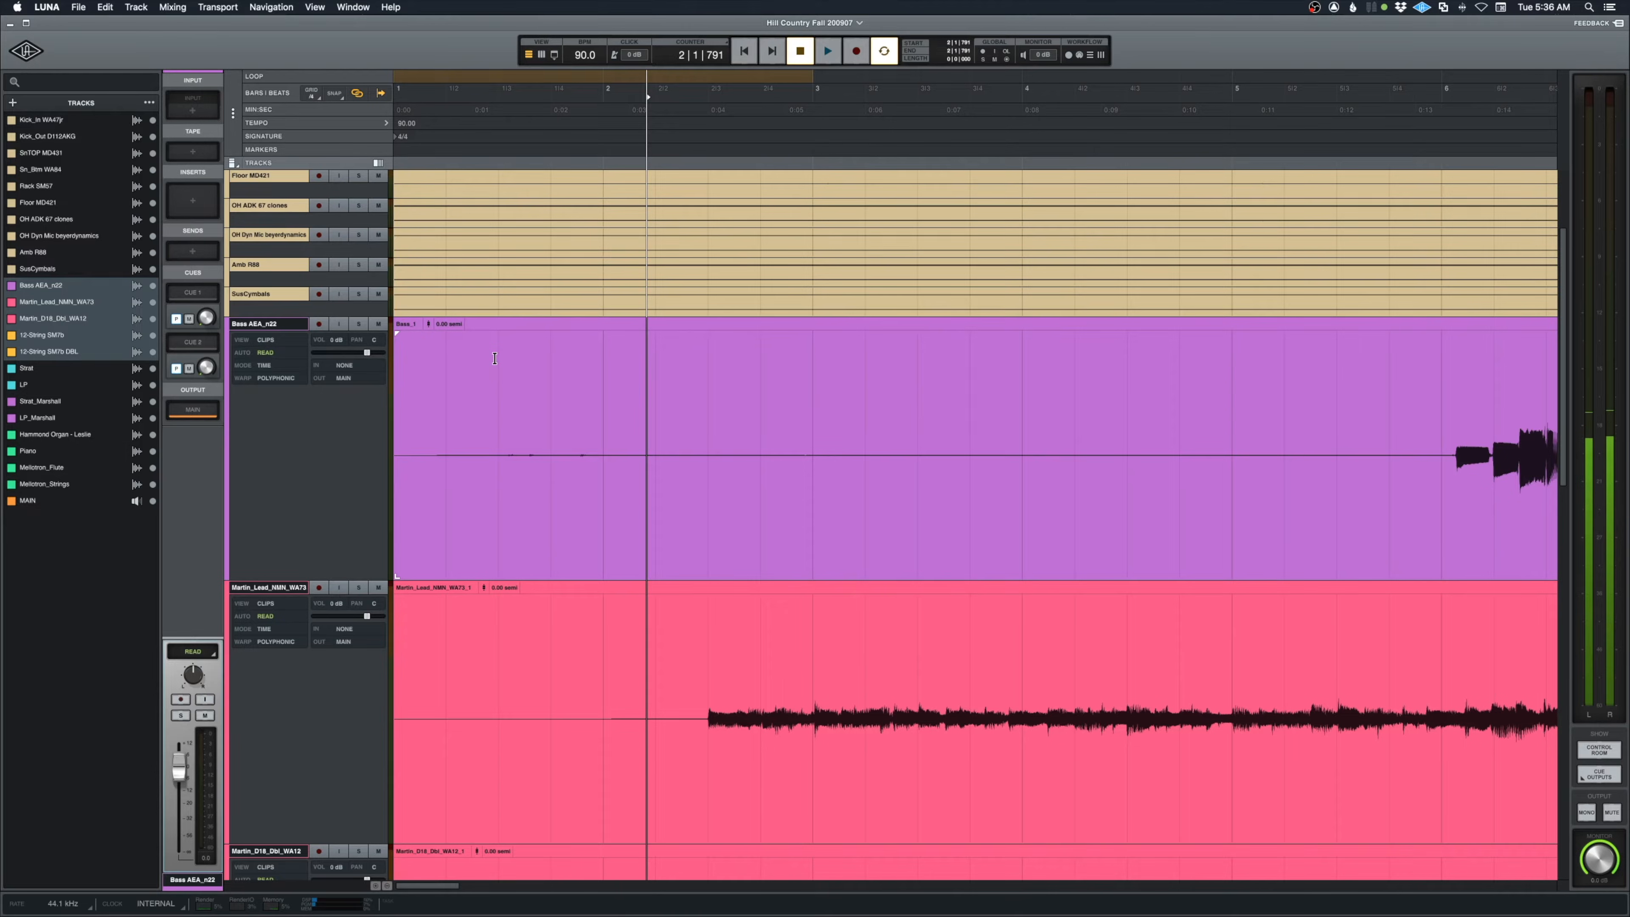
{"action": "key", "text": "s"}
Delete the leading clip segments before the split on the bass, Martin and 12-string tracks
{"action": "left_click", "coordinate": [538, 560]}
{"action": "scroll", "coordinate": [538, 559], "scroll_direction": "down", "scroll_amount": 10}
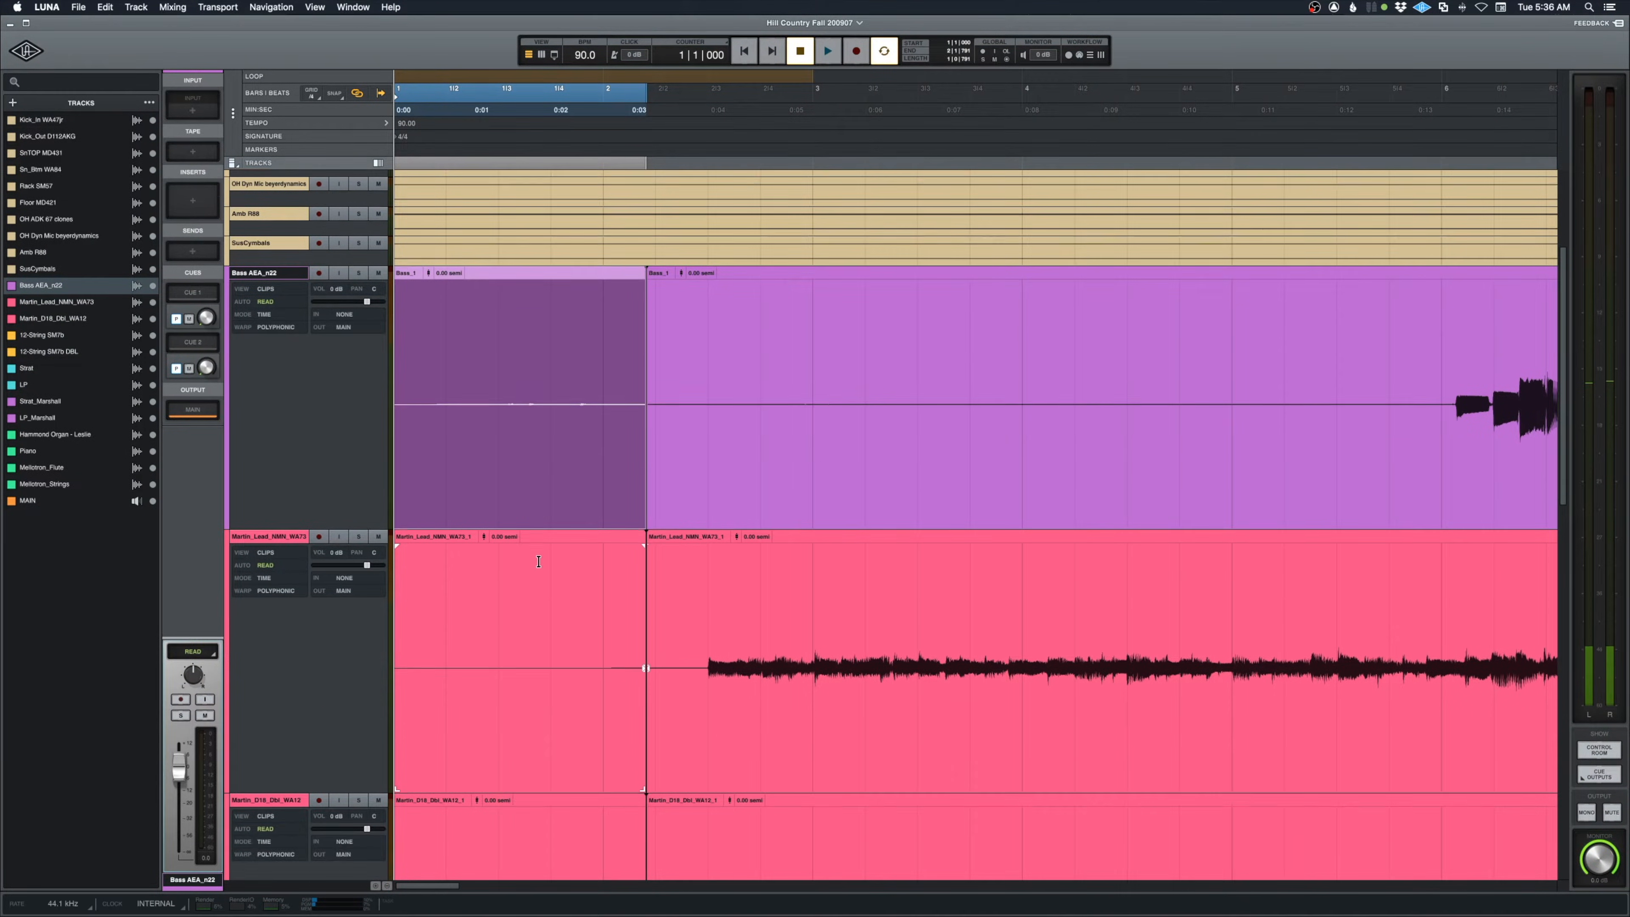
{"action": "scroll", "coordinate": [525, 785], "scroll_direction": "down", "scroll_amount": 5}
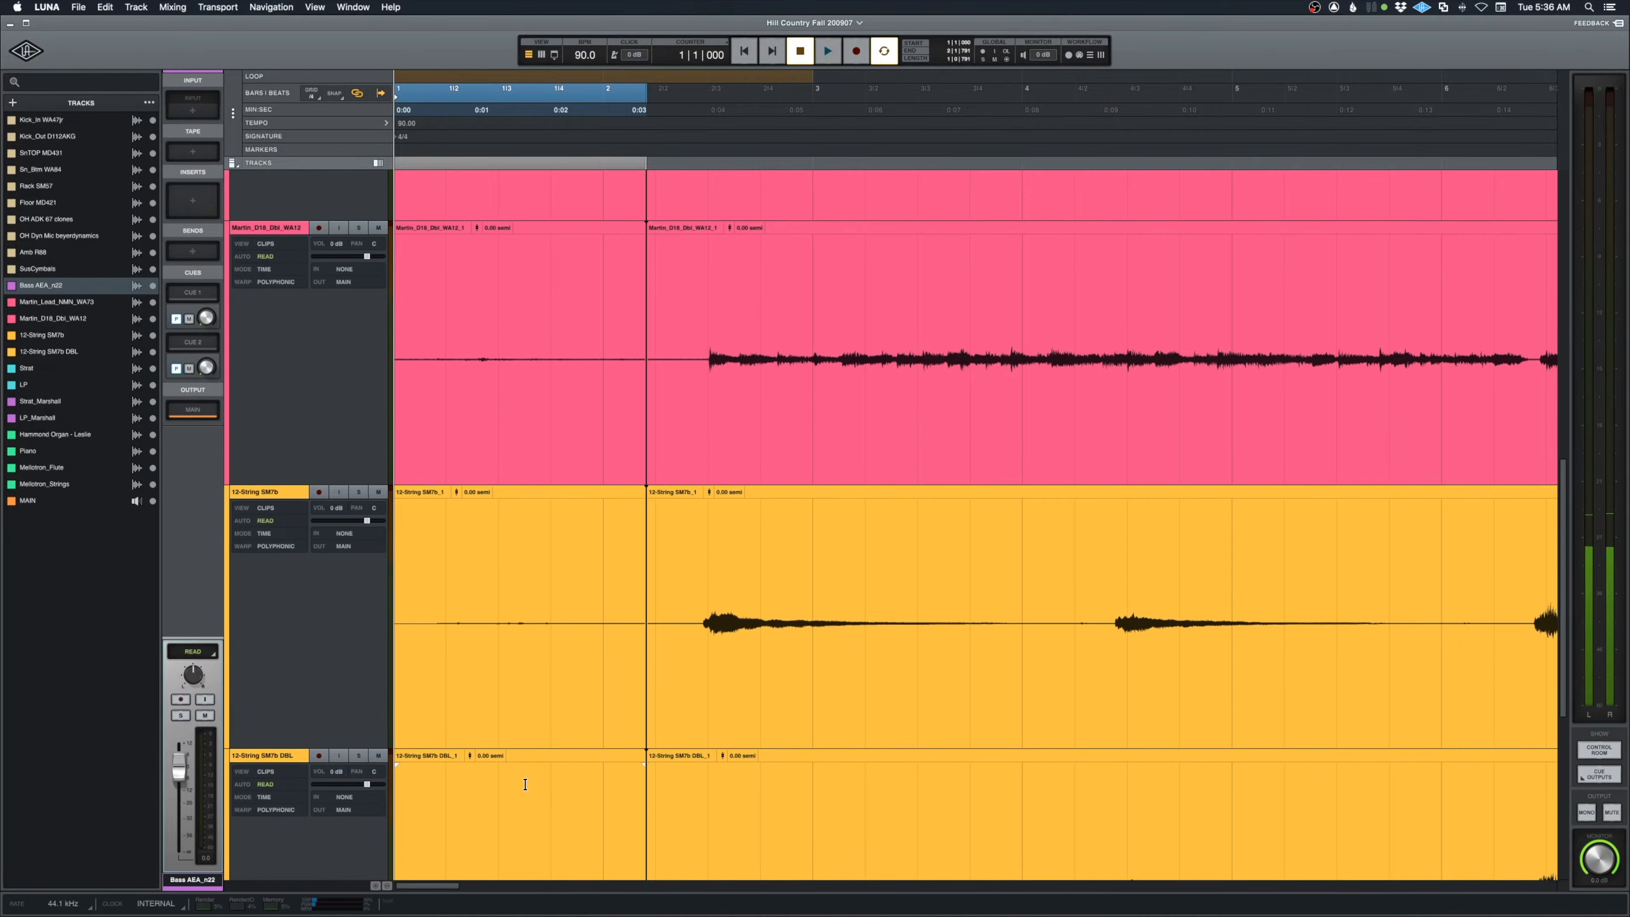
{"action": "left_click", "coordinate": [525, 786], "text": "shift"}
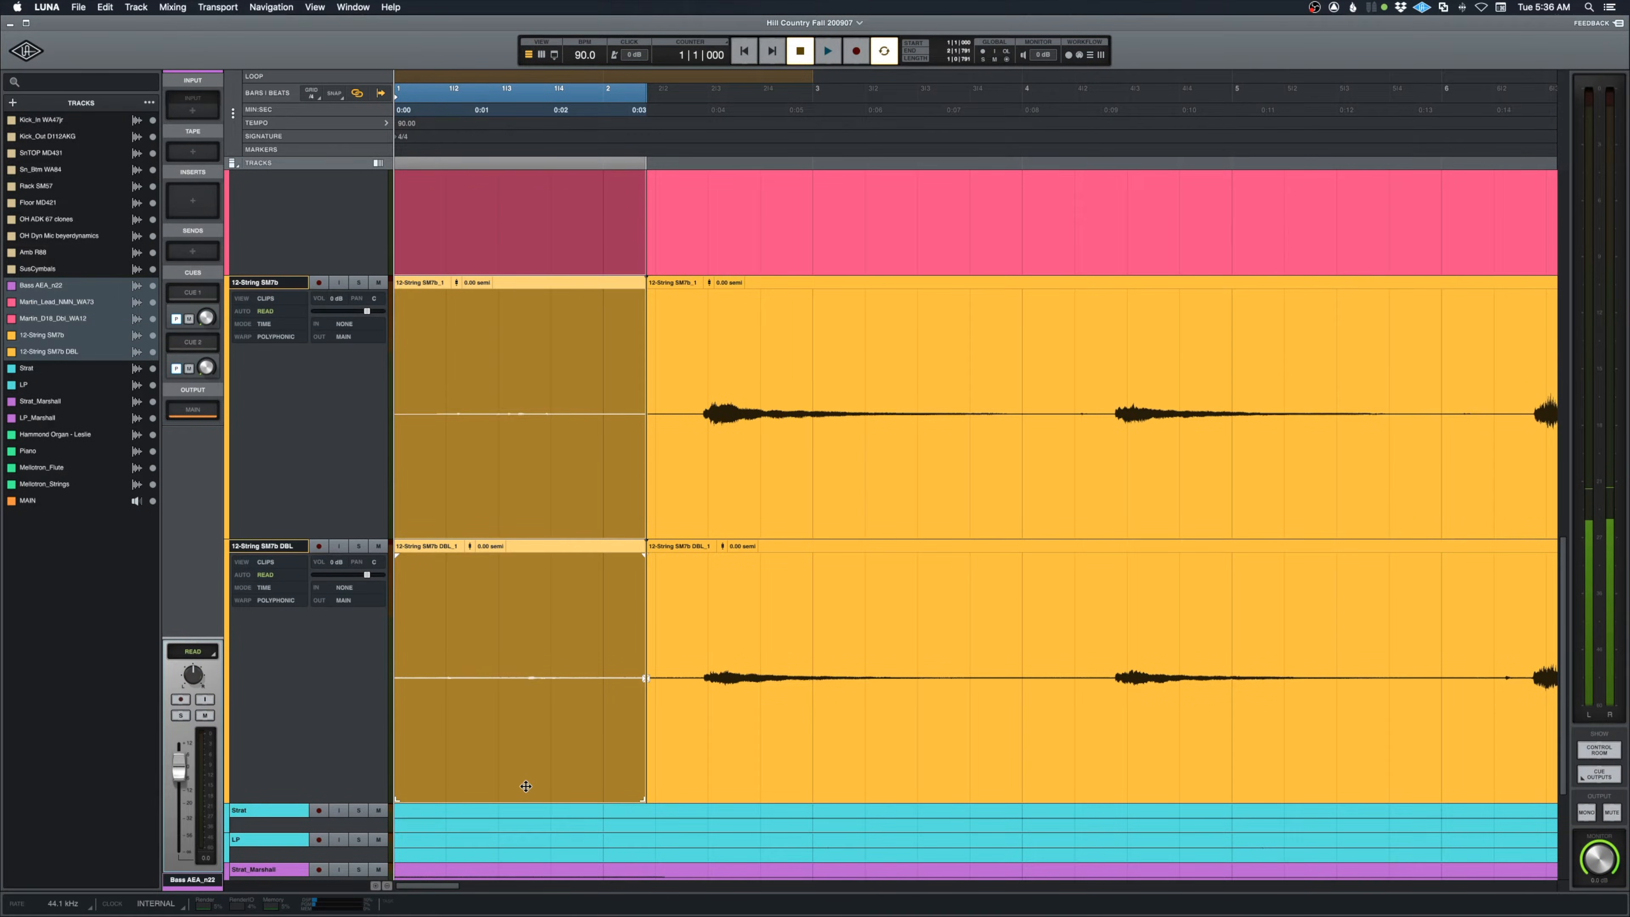
{"action": "key", "text": "Delete"}
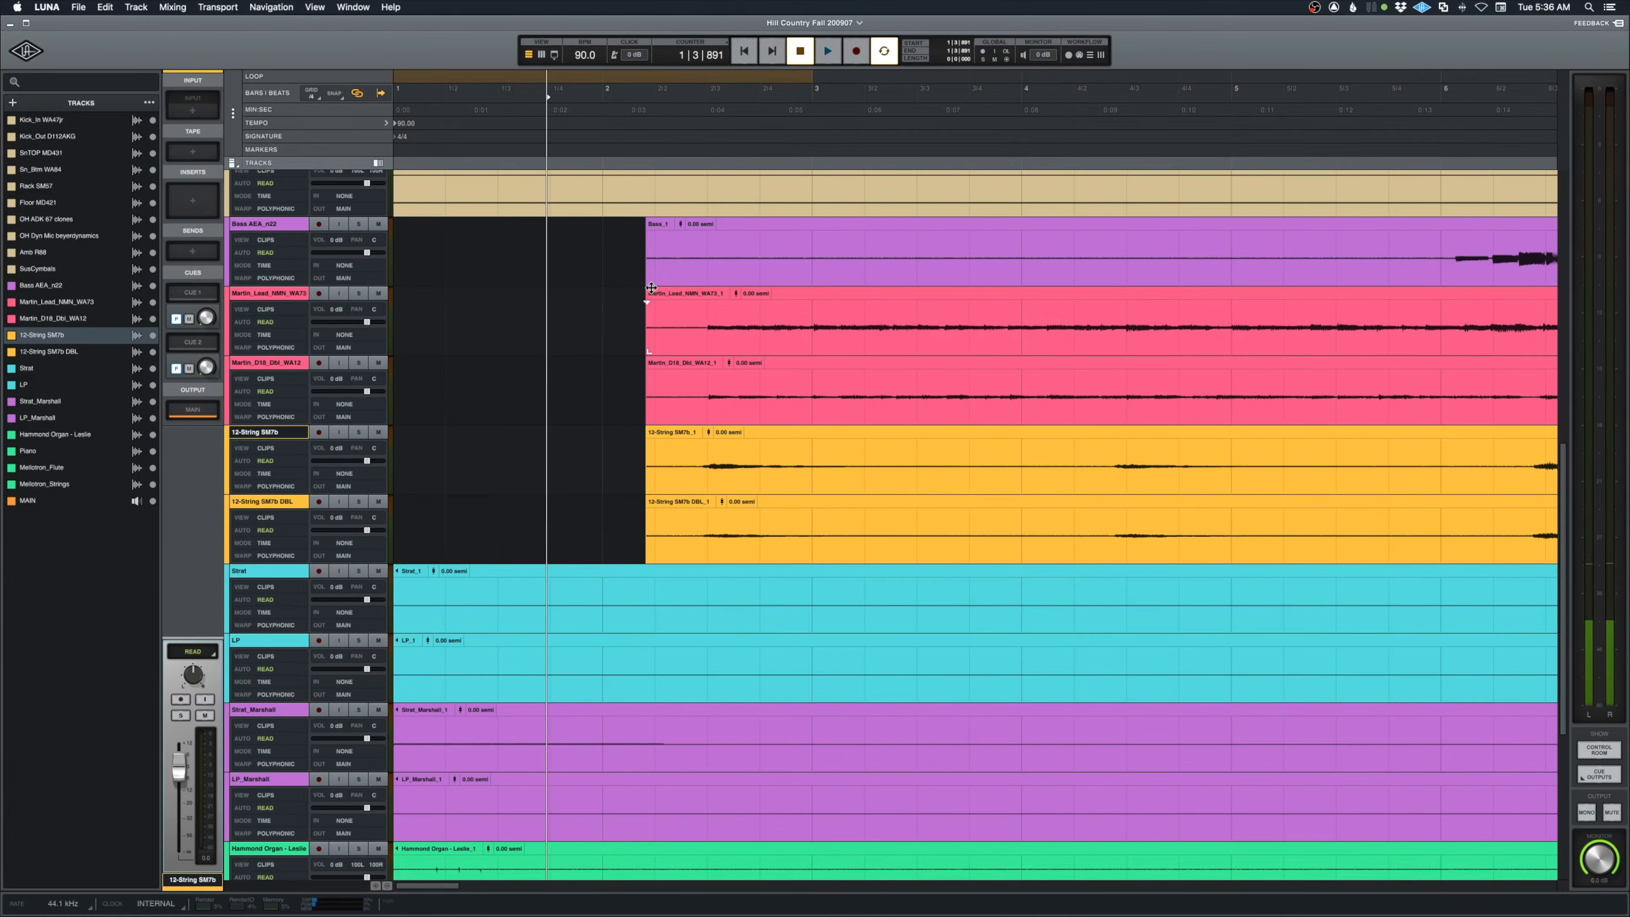
Add short fade-ins to the starts of the bass, Martin and 12-string clips and play from the song's beginning
{"action": "left_click_drag", "start_coordinate": [632, 250], "coordinate": [673, 529]}
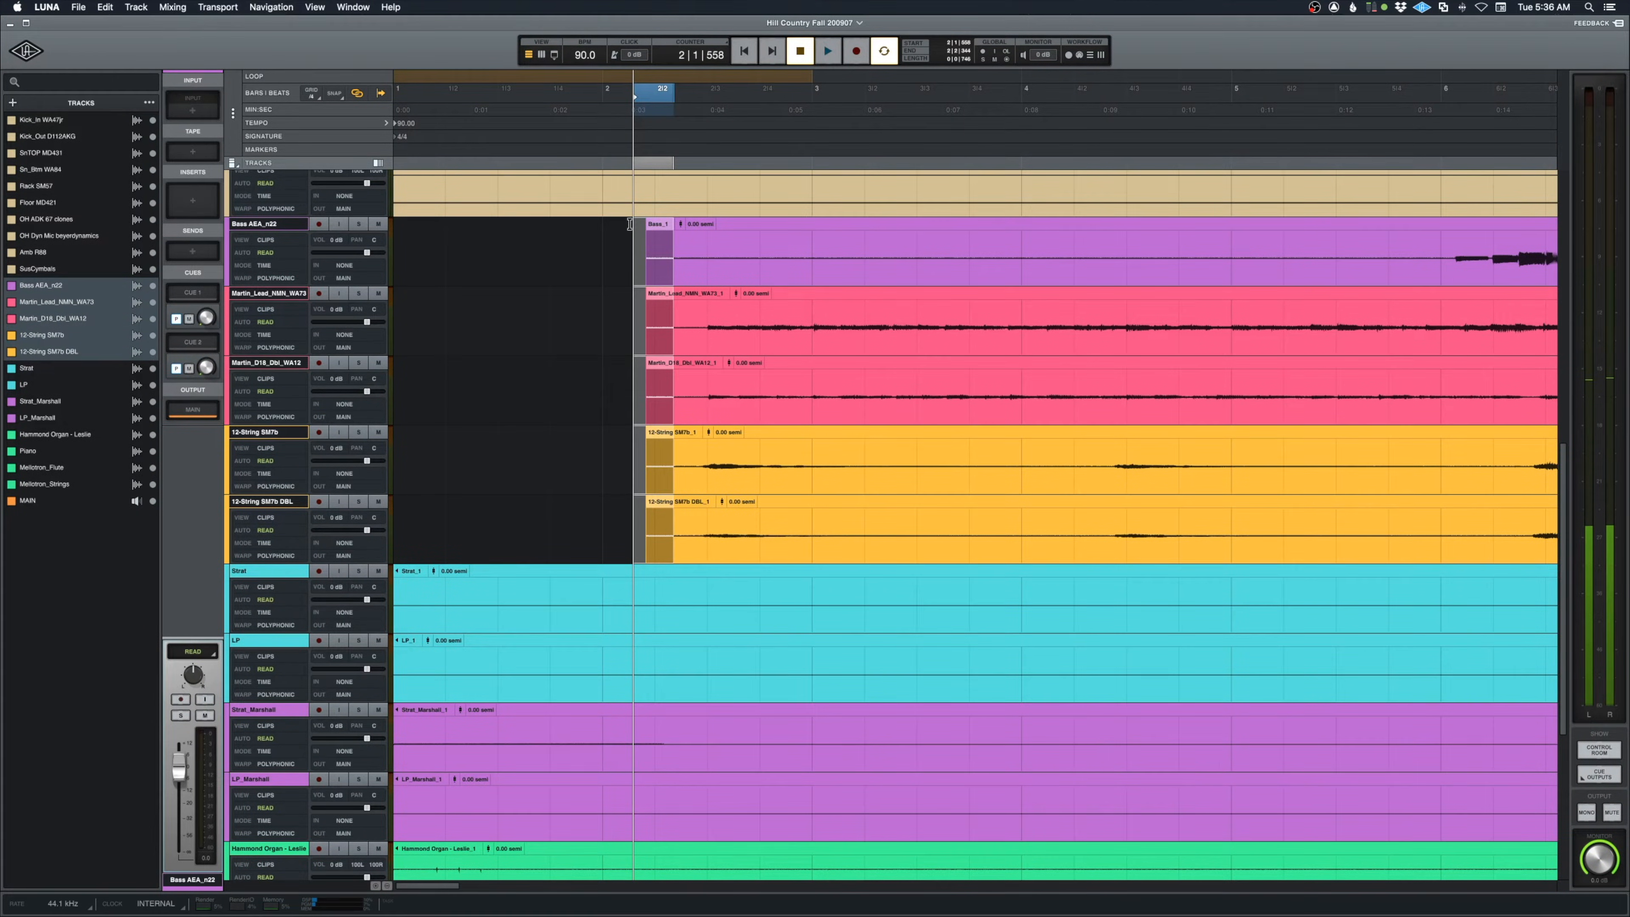
{"action": "left_click_drag", "start_coordinate": [646, 231], "coordinate": [668, 262]}
{"action": "left_click", "coordinate": [613, 295]}
{"action": "key", "text": "Return"}
{"action": "key", "text": "space"}
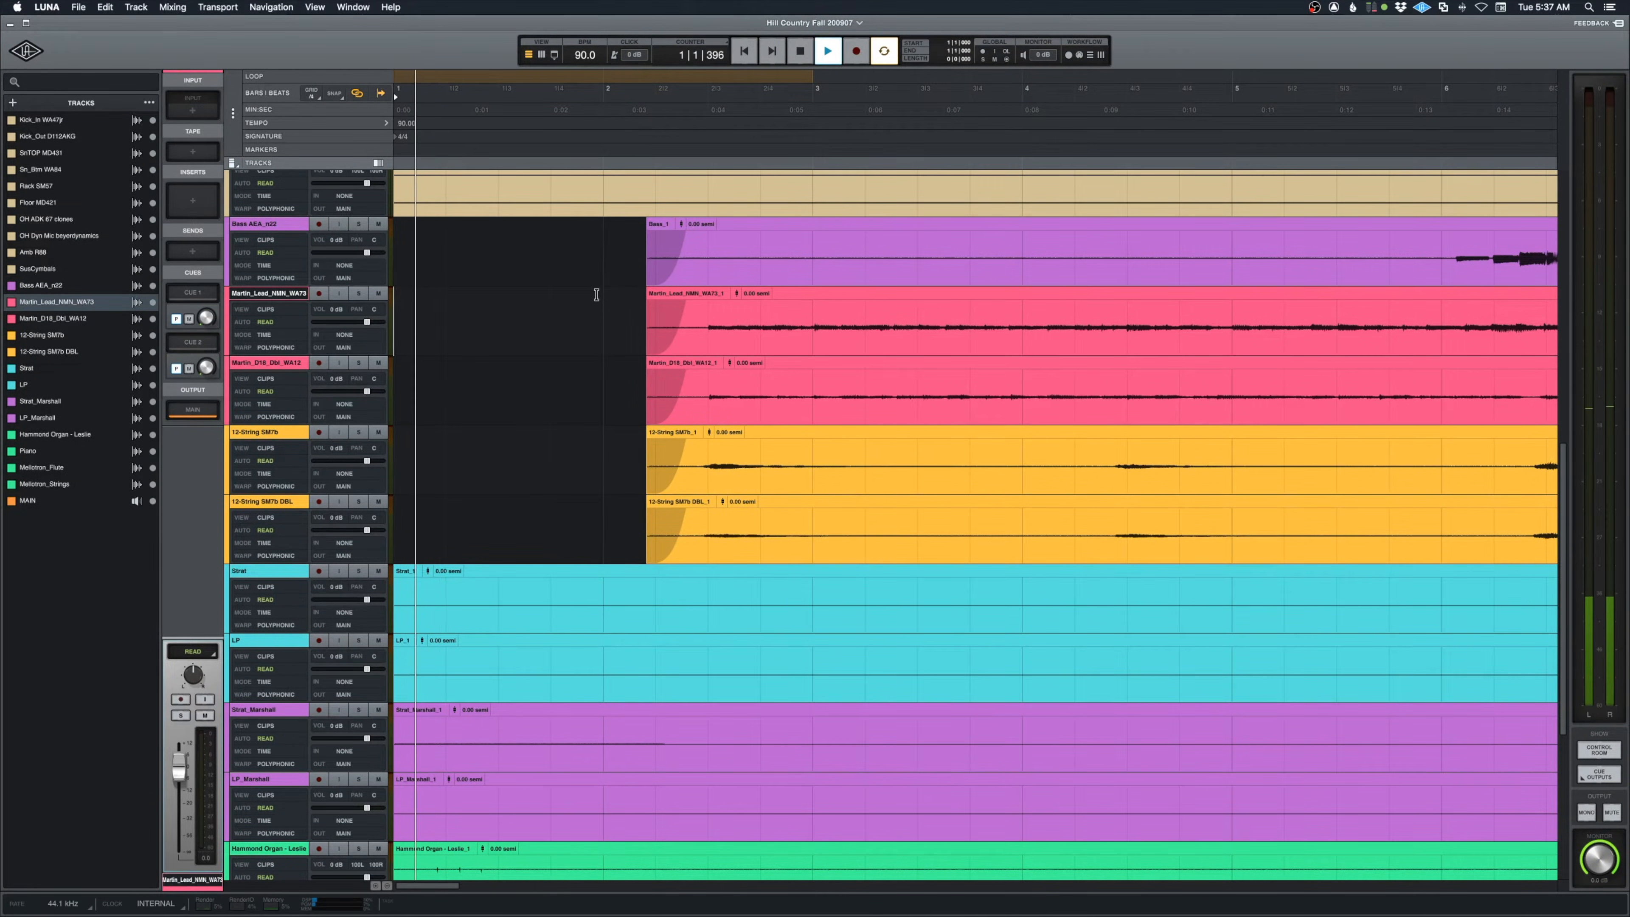
Solo the Hammond Organ - Leslie track, listen to its opening from the song's start, and release the solo
{"action": "scroll", "coordinate": [494, 320], "scroll_direction": "down", "scroll_amount": 5}
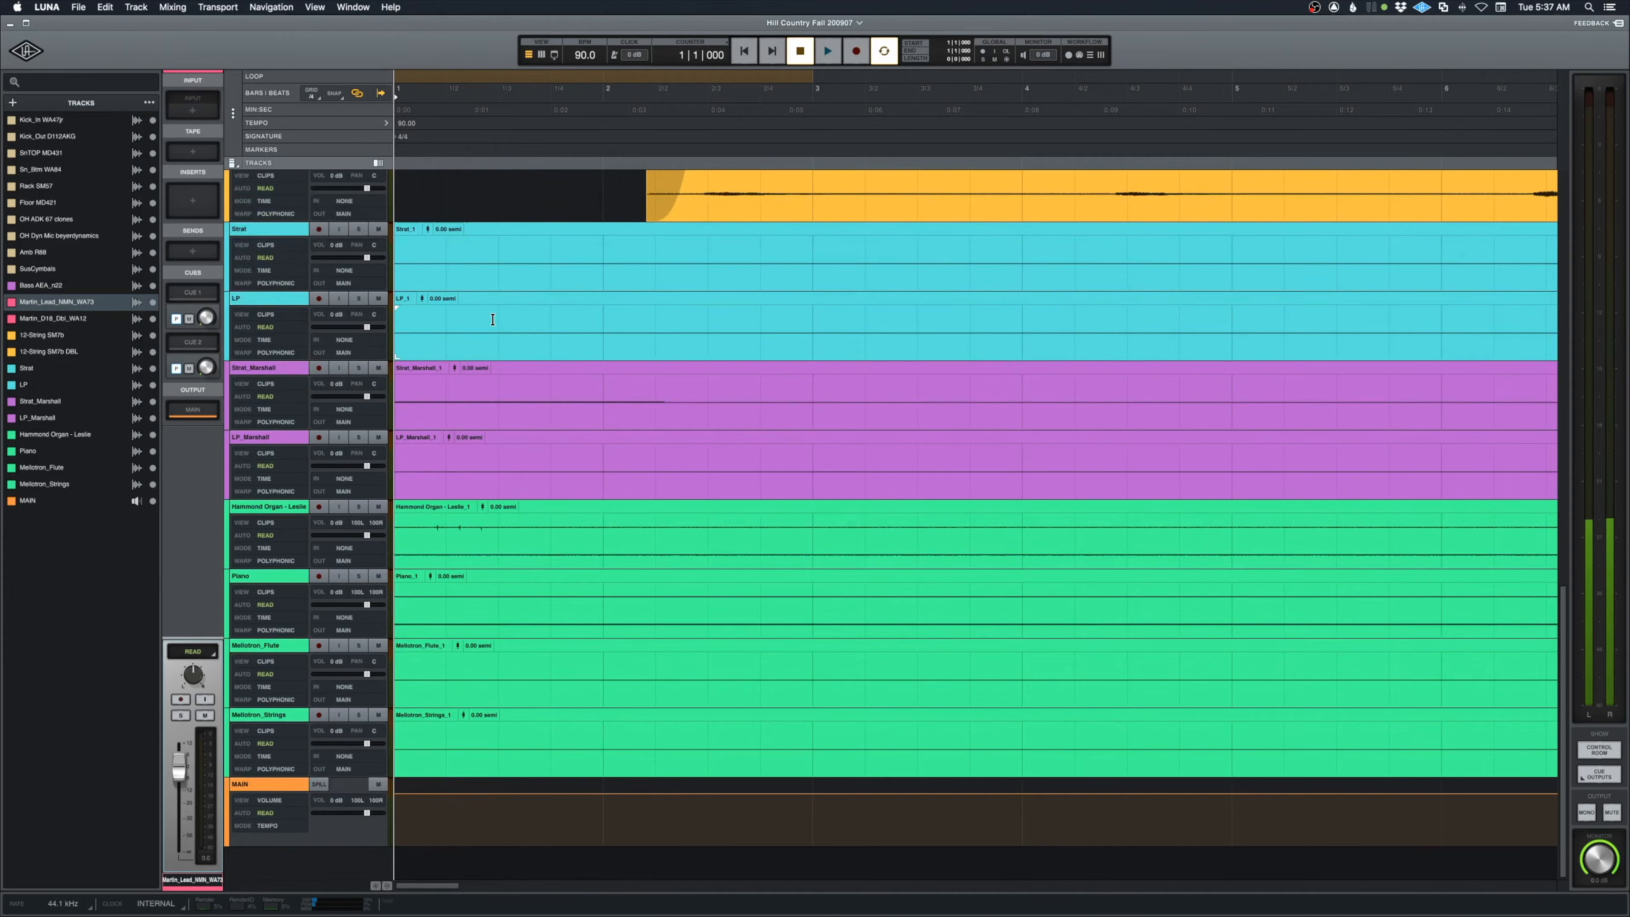
{"action": "key", "text": "Return"}
{"action": "left_click", "coordinate": [359, 512]}
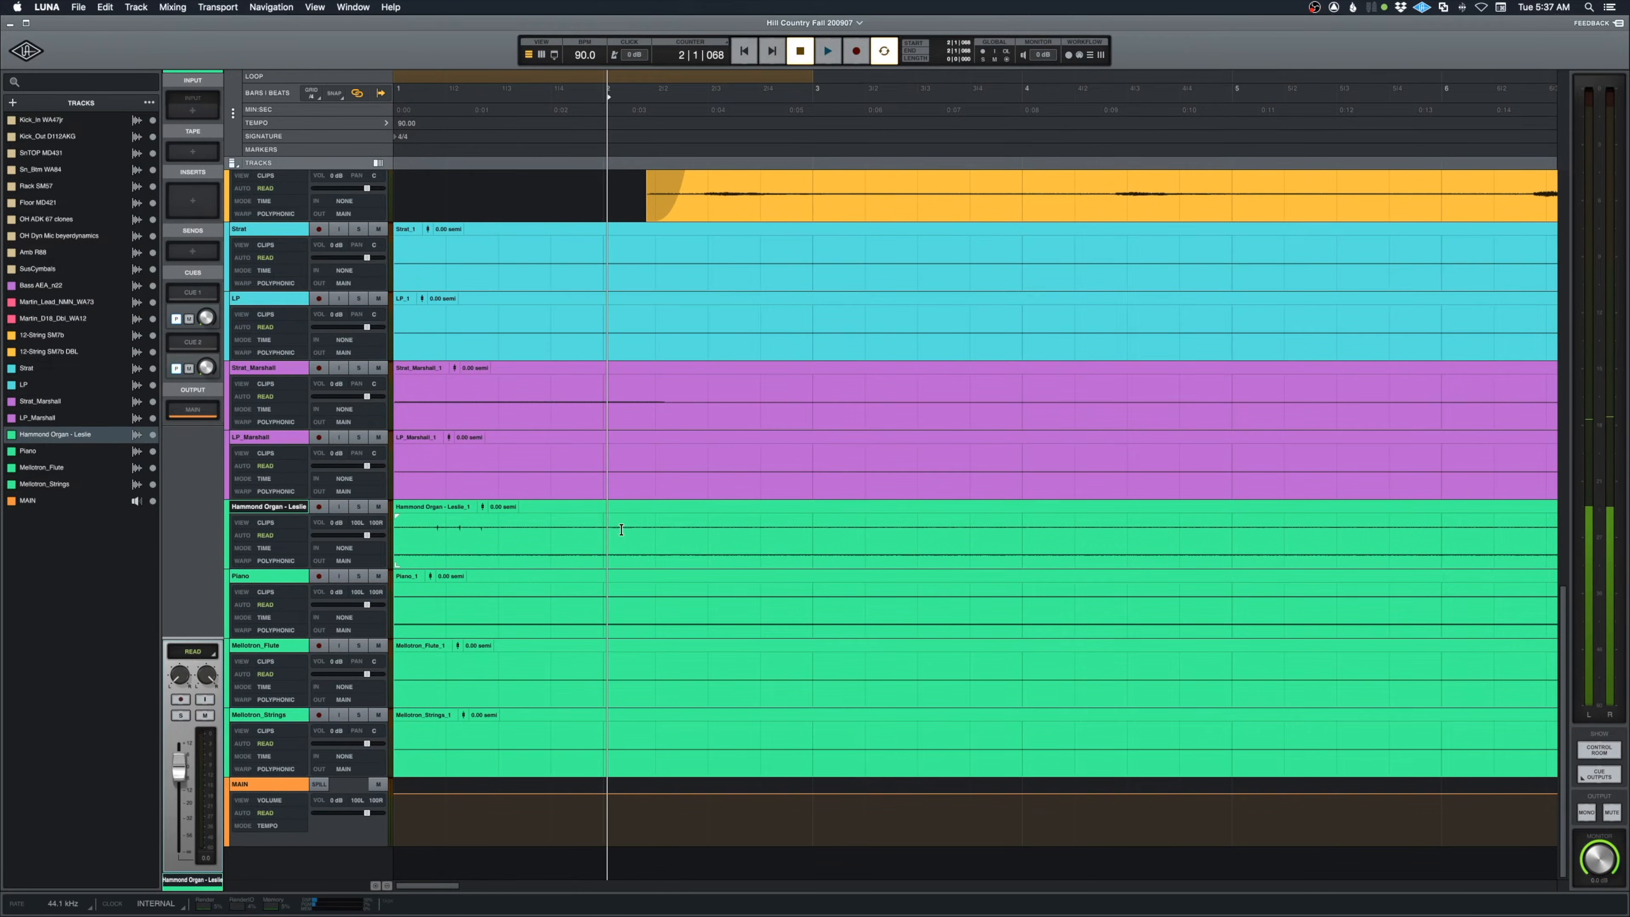
{"action": "left_click", "coordinate": [359, 507]}
{"action": "key", "text": "space"}
{"action": "key", "text": "Return"}
{"action": "key", "text": "space"}
{"action": "left_click", "coordinate": [359, 507]}
Split the Hammond organ clip just after beat 2|2, add a fade-in about one bar long, and delete the leading segment
{"action": "left_click_drag", "start_coordinate": [673, 529], "coordinate": [394, 533]}
{"action": "key", "text": "b"}
{"action": "left_click_drag", "start_coordinate": [672, 530], "coordinate": [895, 533]}
{"action": "left_click", "coordinate": [576, 556]}
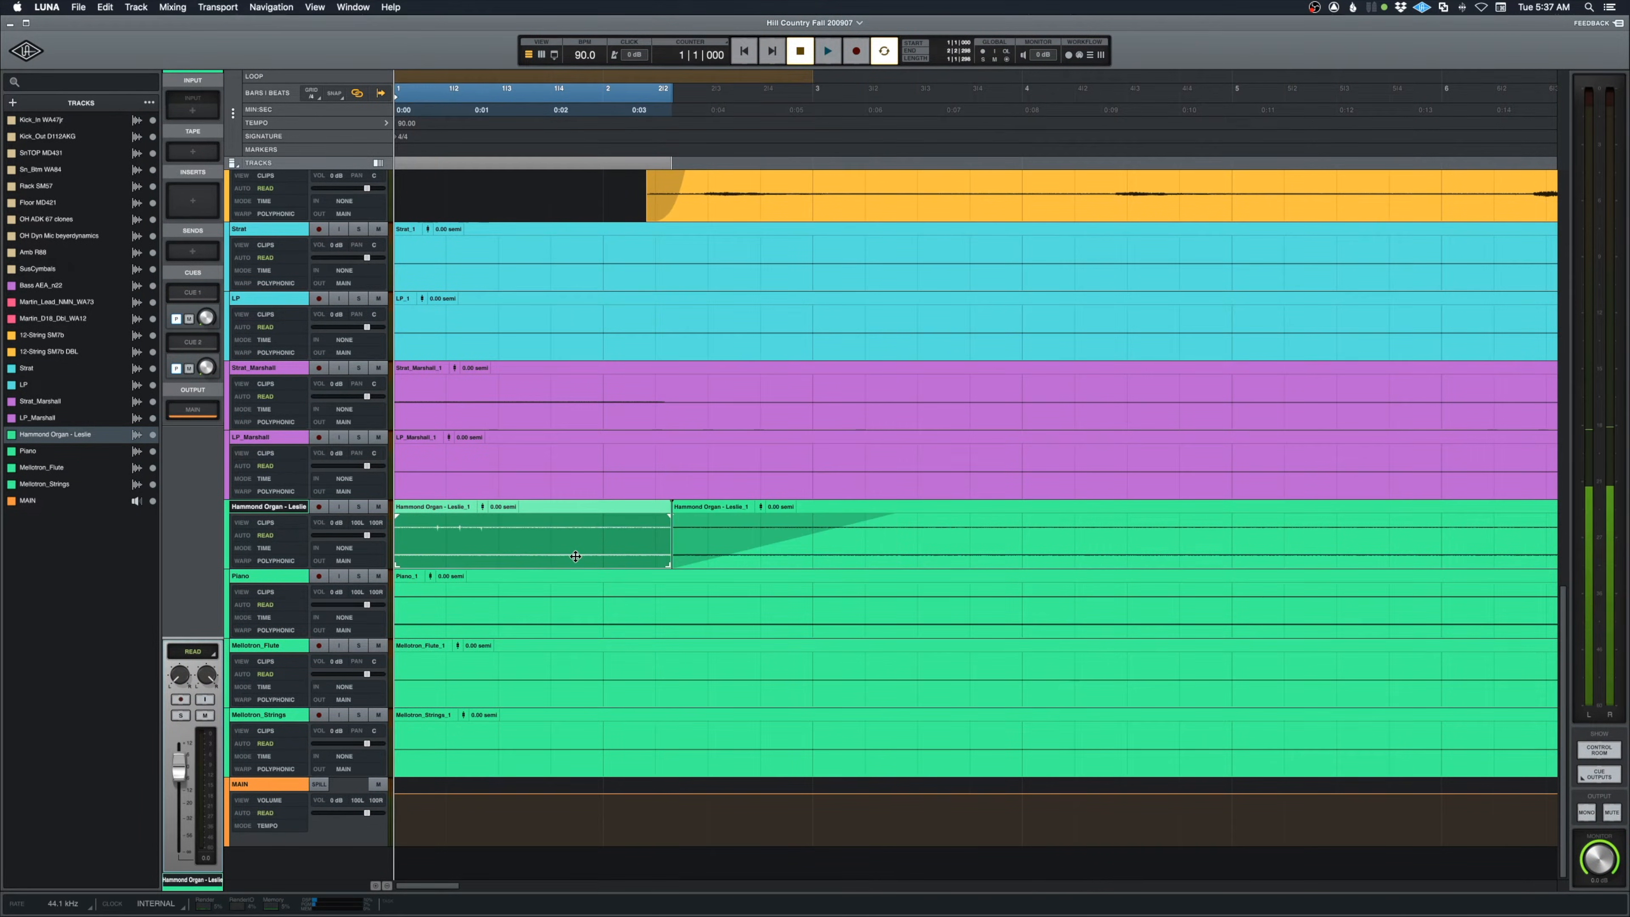
{"action": "key", "text": "Delete"}
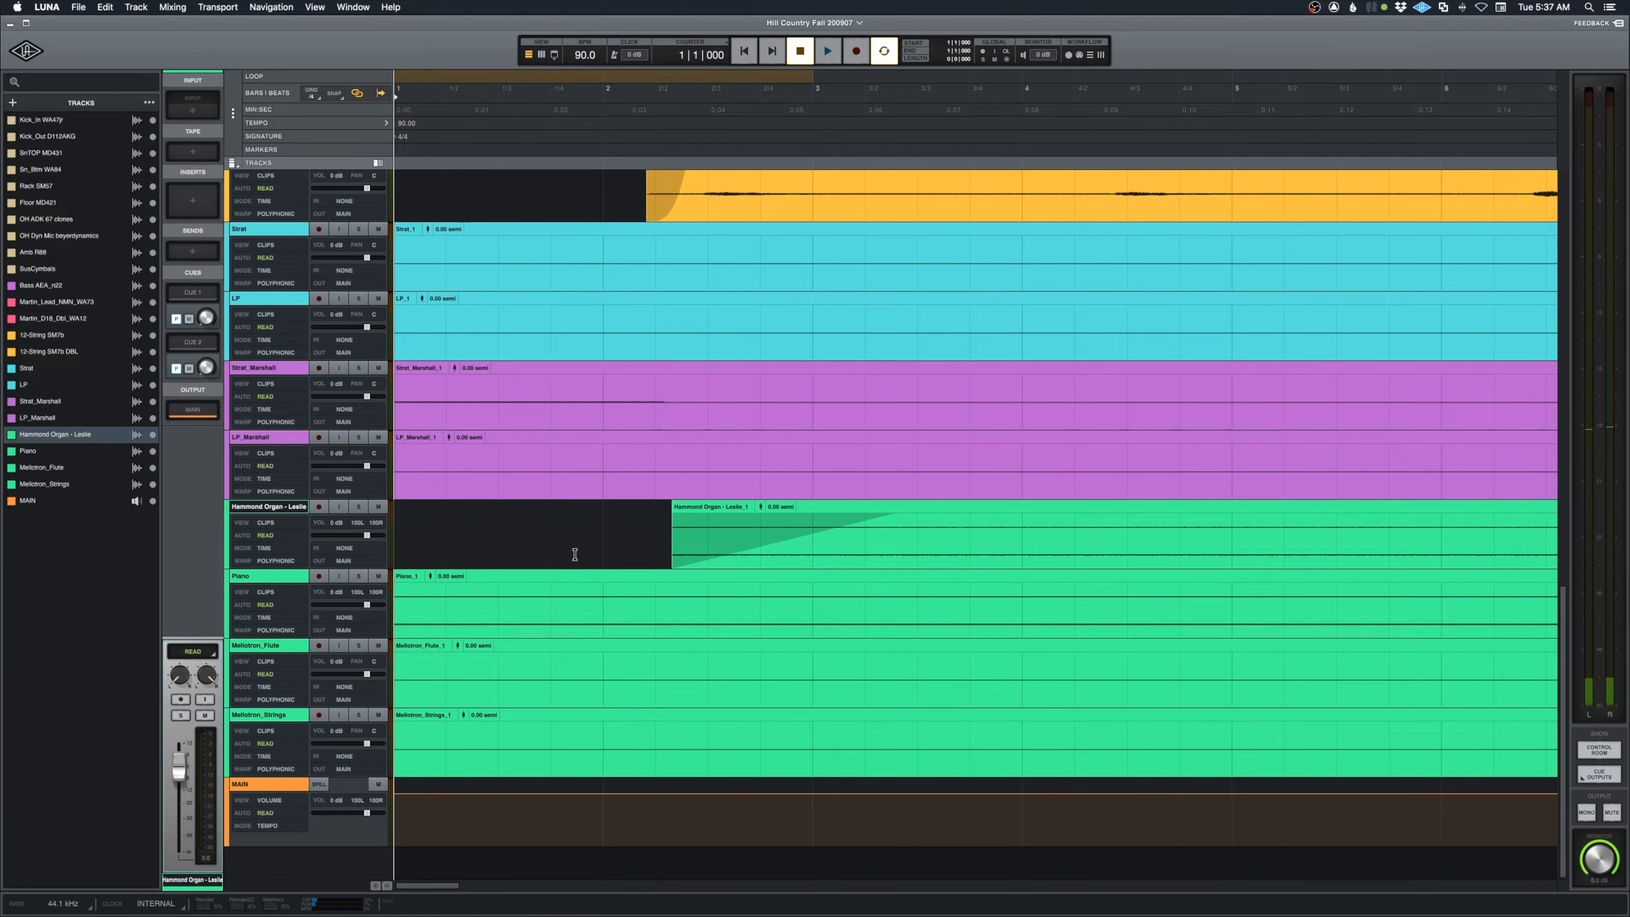
Play the song's cleaned-up opening, then show the full session and switch to the mixer view
{"action": "key", "text": "space"}
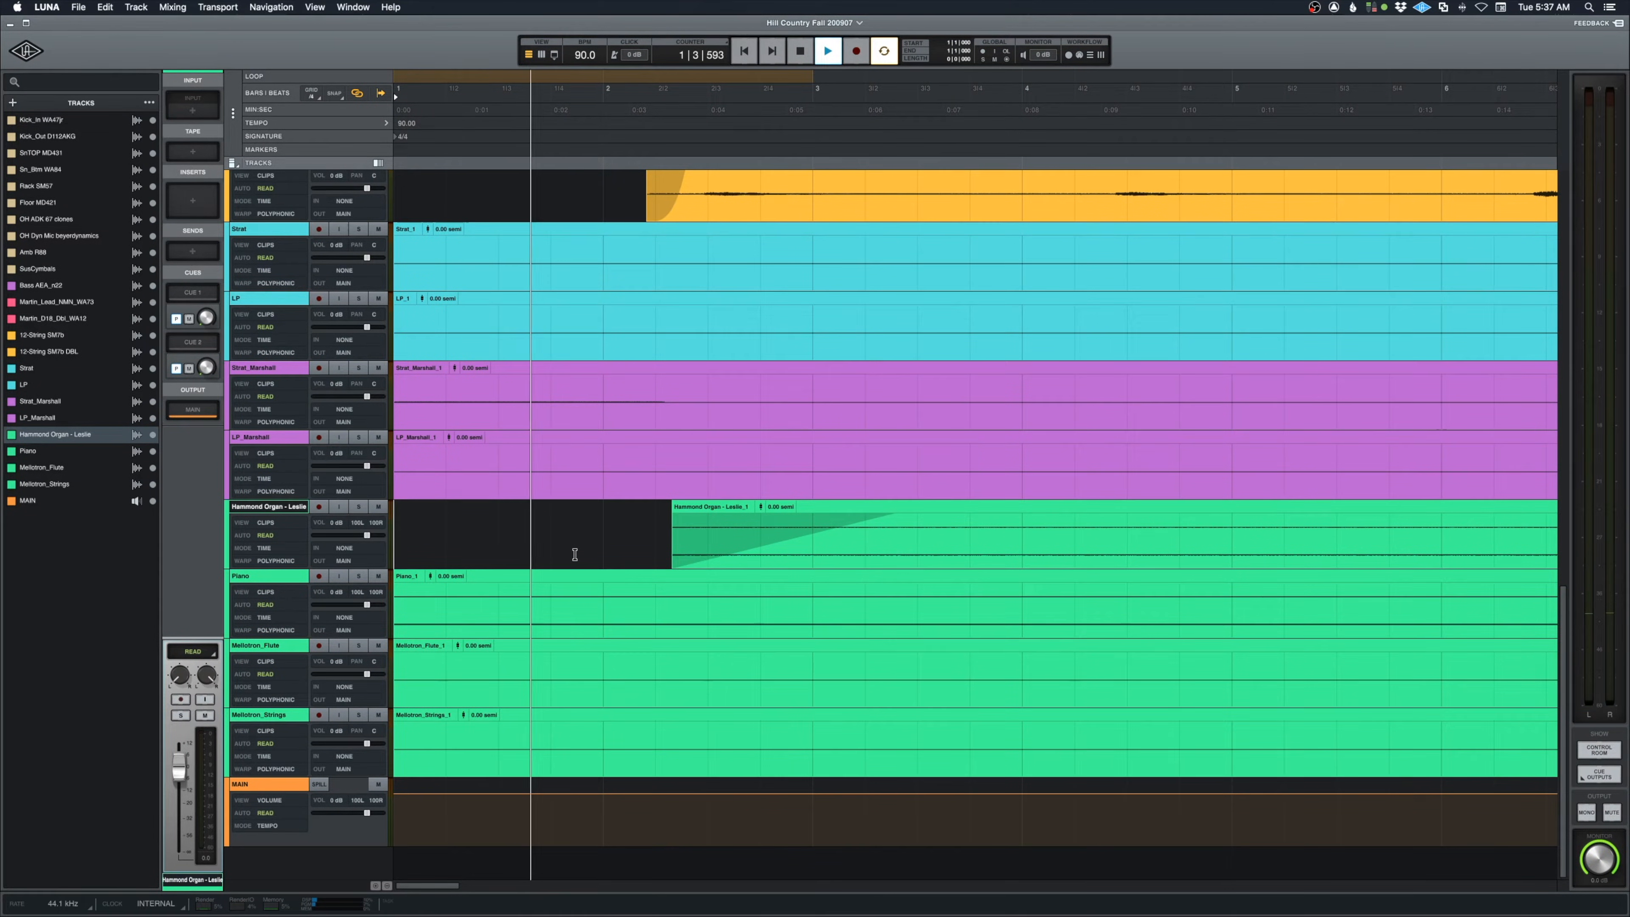
{"action": "key", "text": "e"}
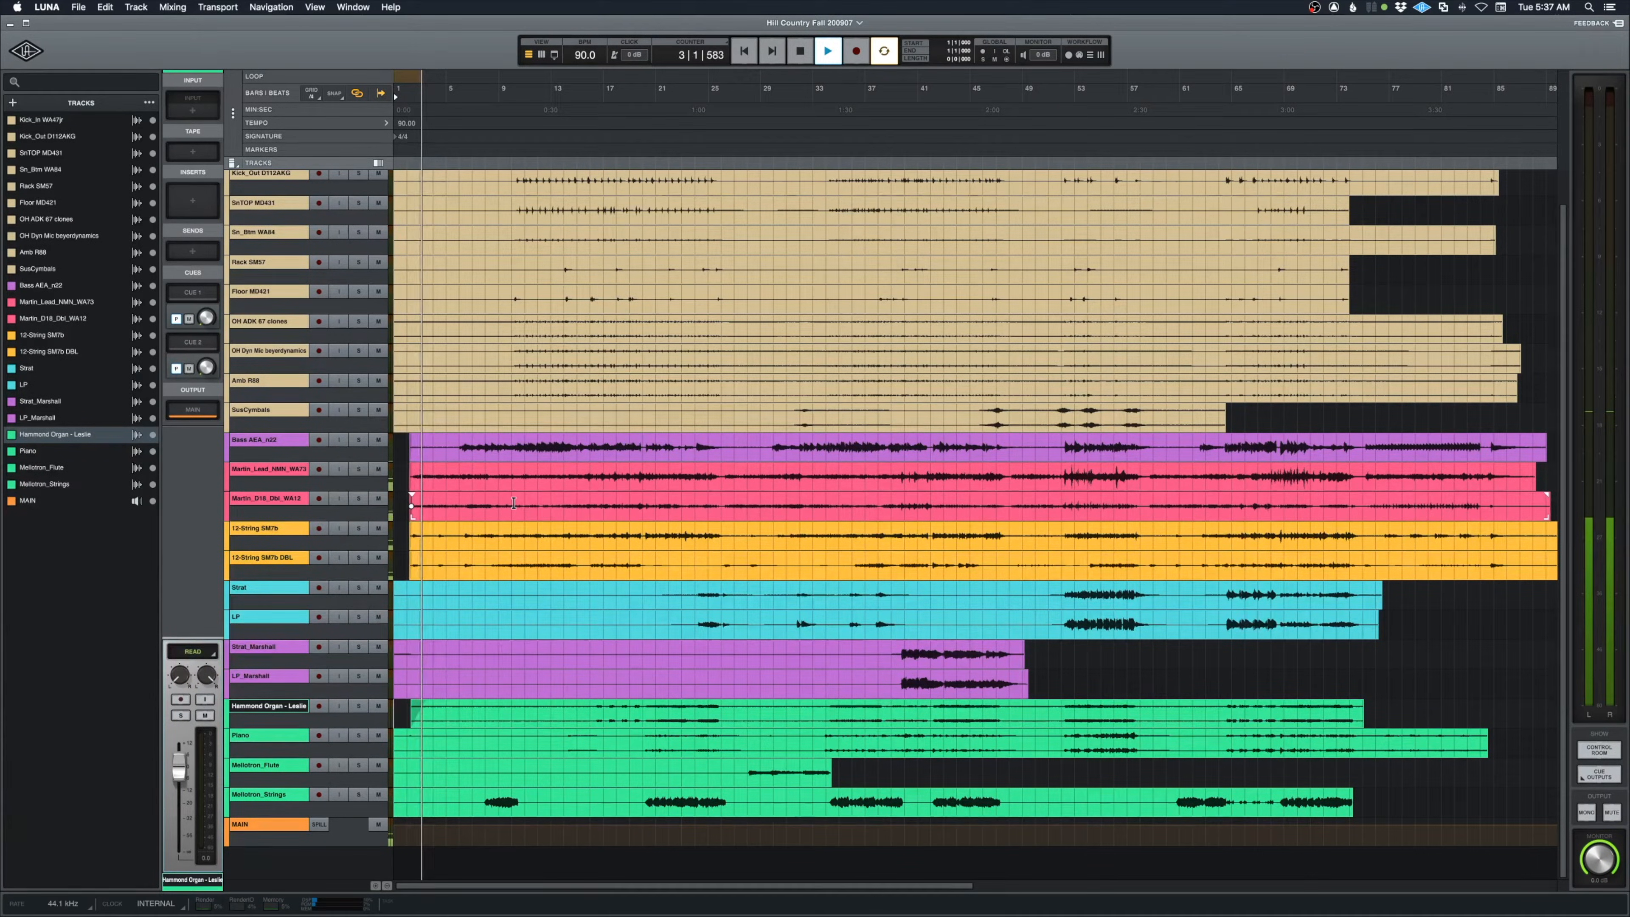
{"action": "key", "text": "super+equal"}
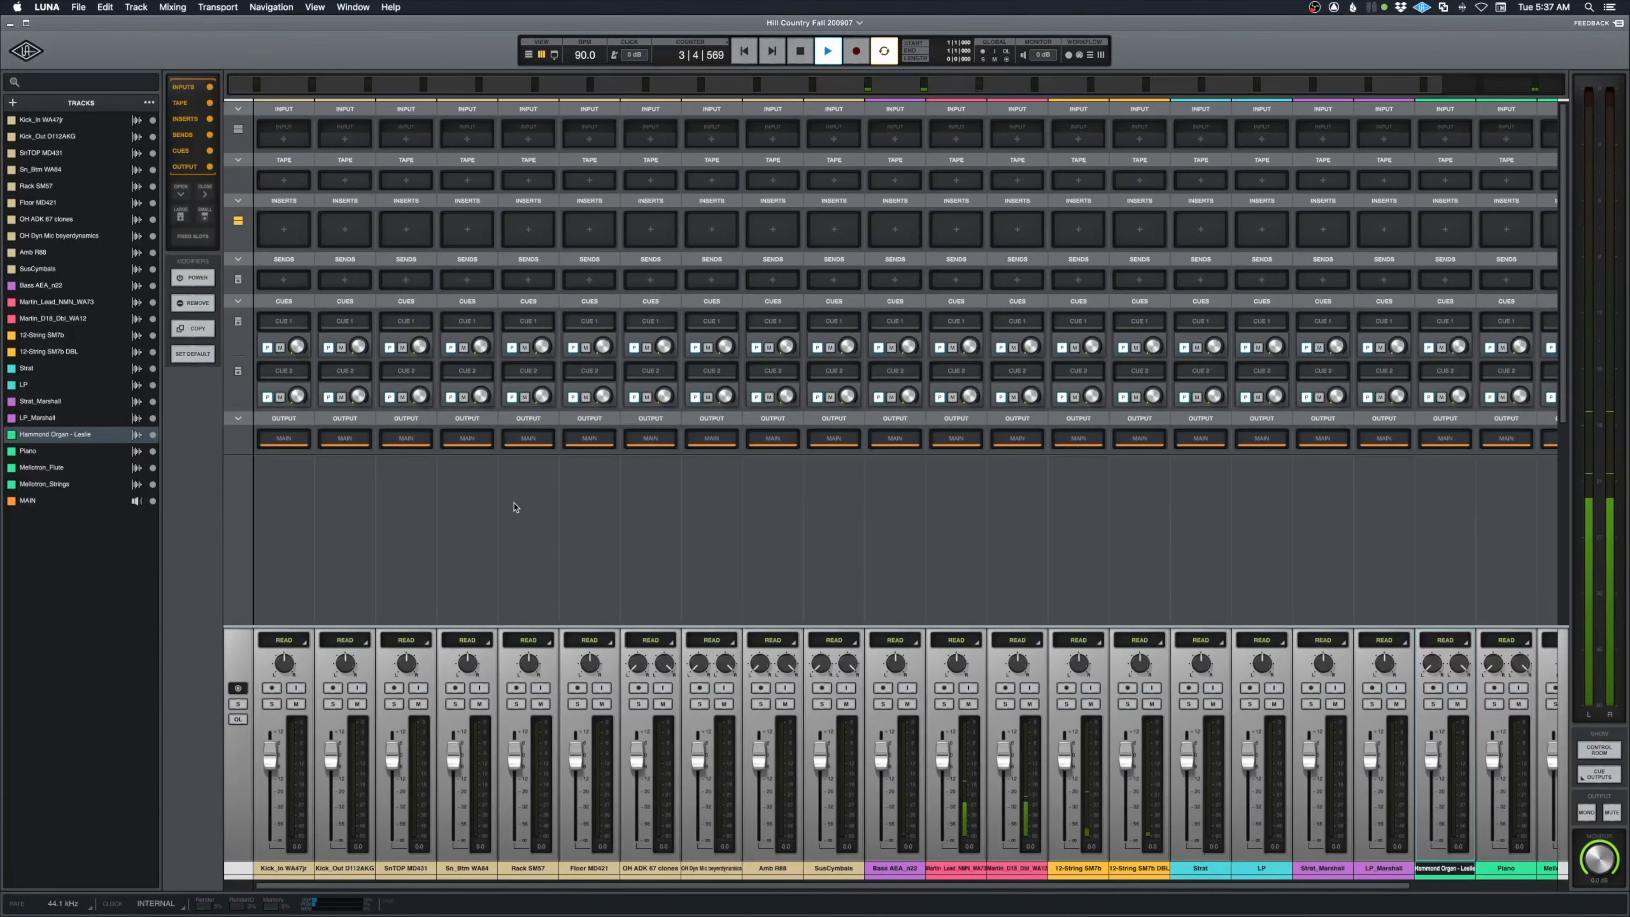
{"action": "key", "text": "space"}
Hide the cues section on all mixer channels
{"action": "scroll", "coordinate": [714, 568], "scroll_direction": "right", "scroll_amount": 3}
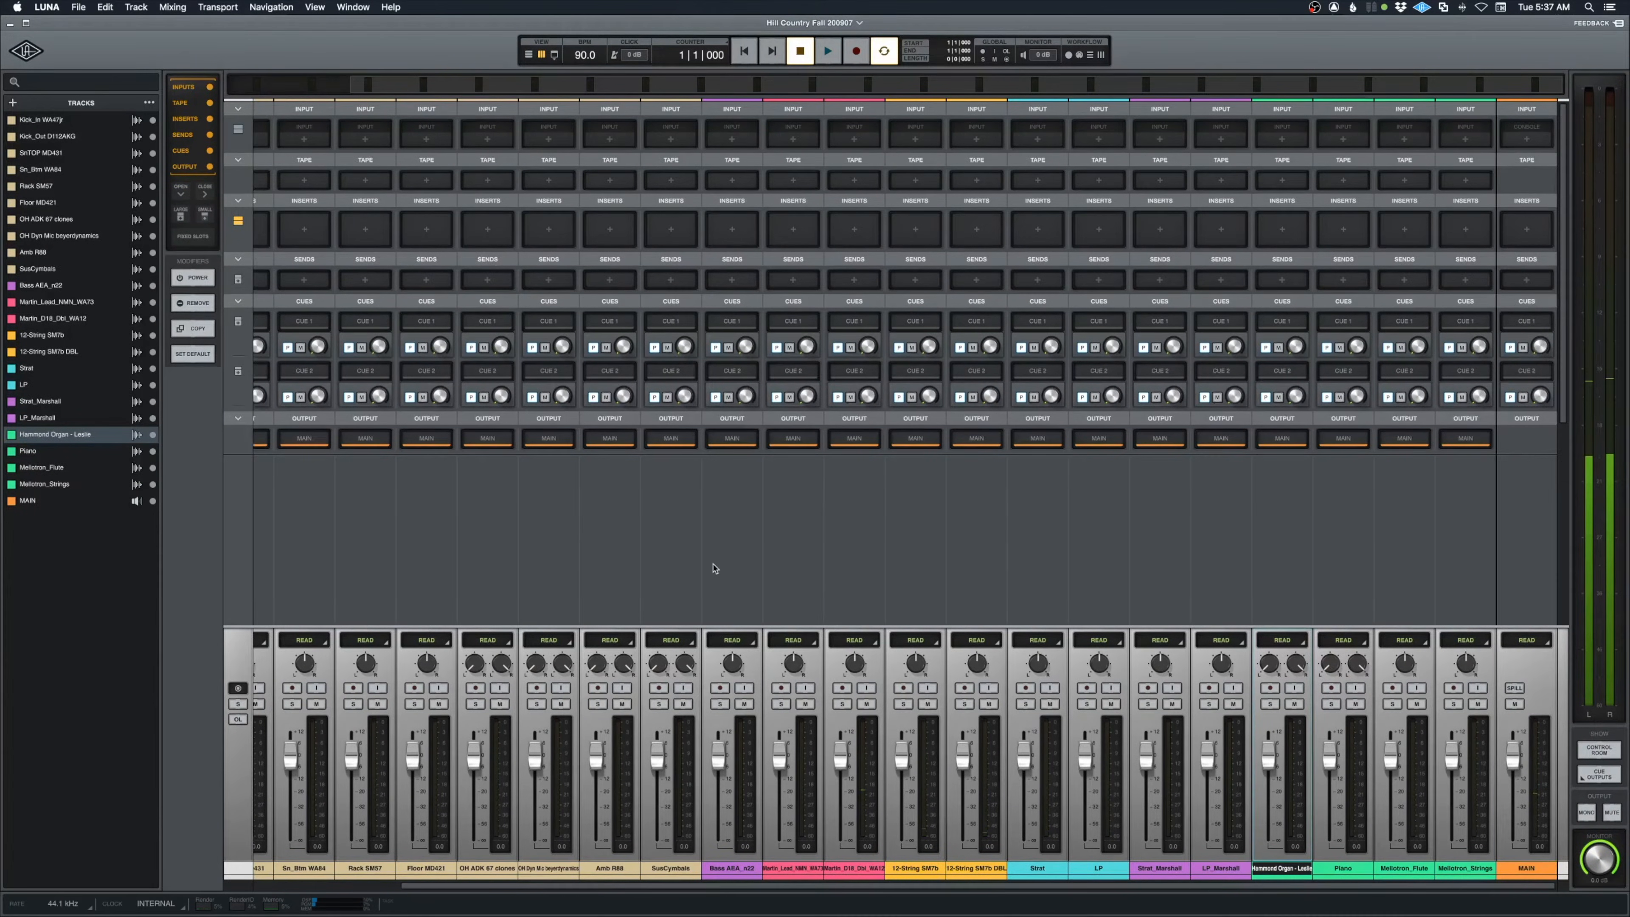
{"action": "left_click", "coordinate": [210, 150]}
{"action": "scroll", "coordinate": [729, 496], "scroll_direction": "left", "scroll_amount": 3}
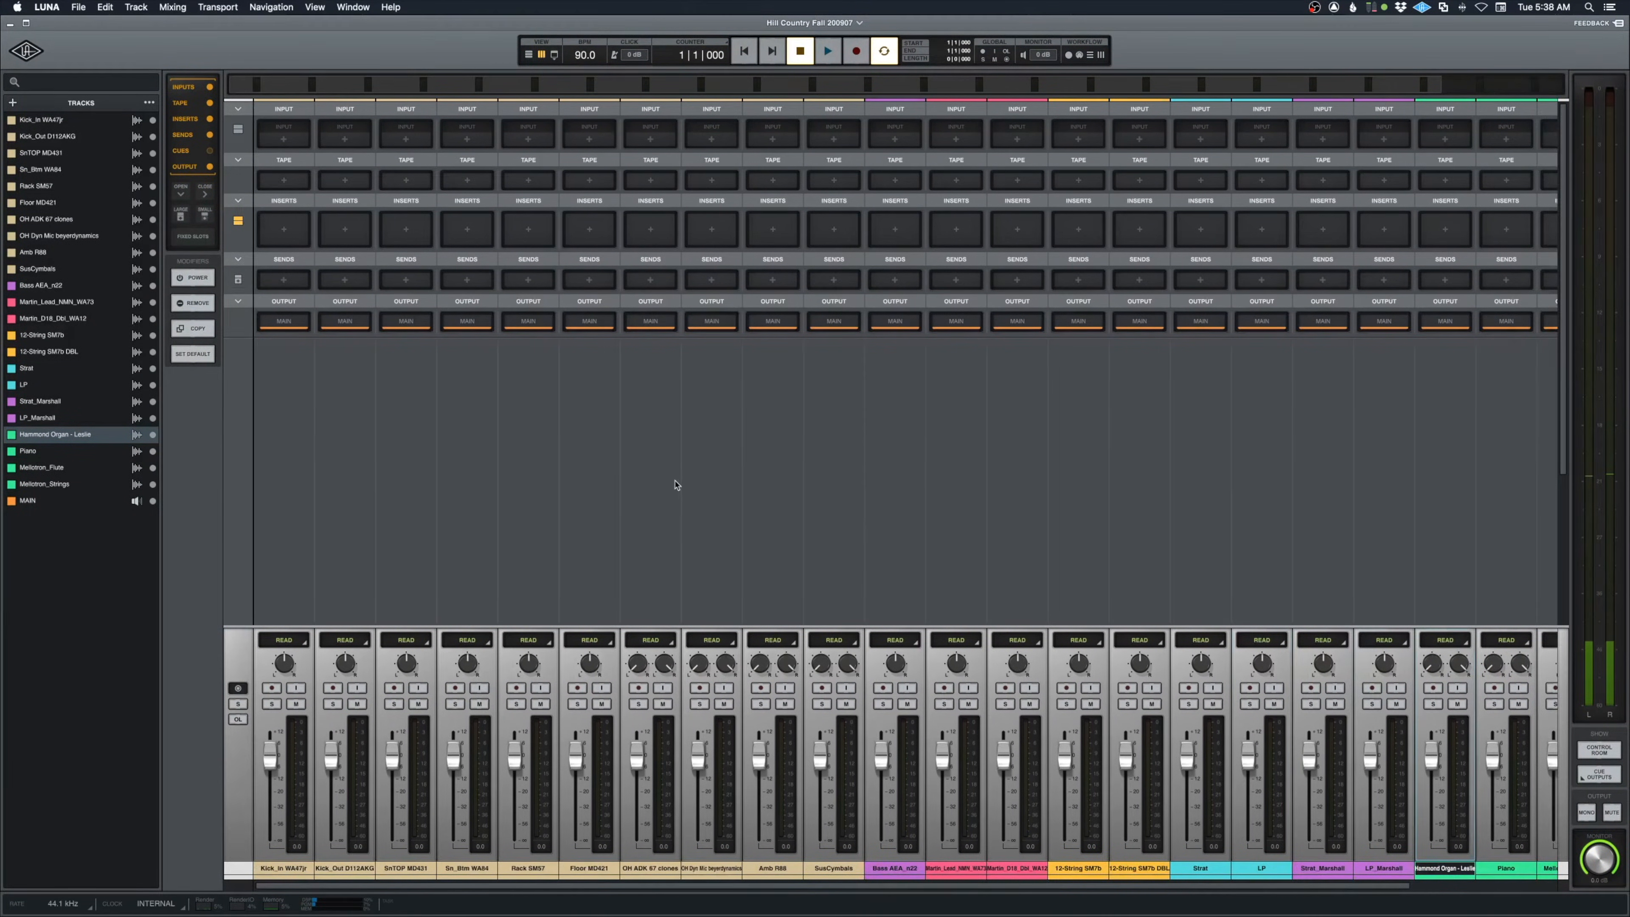
{"action": "scroll", "coordinate": [669, 488], "scroll_direction": "right", "scroll_amount": 3}
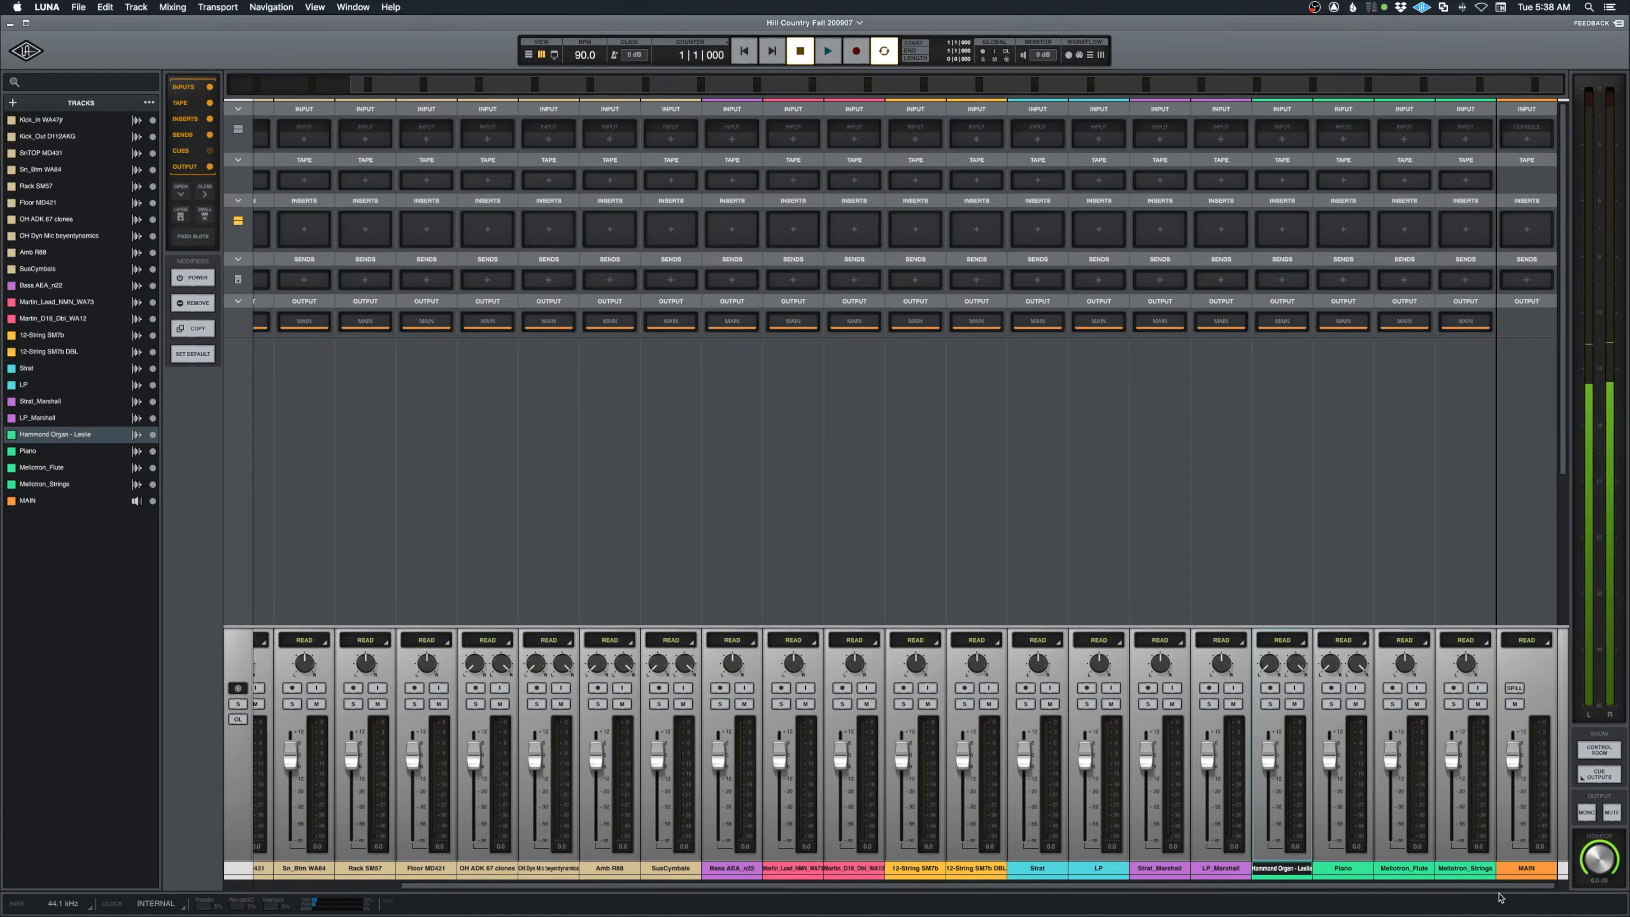
Add a bus named MixBus with Neve Summing after the Mellotron_Strings channel and colour it red
{"action": "left_click", "coordinate": [1464, 868]}
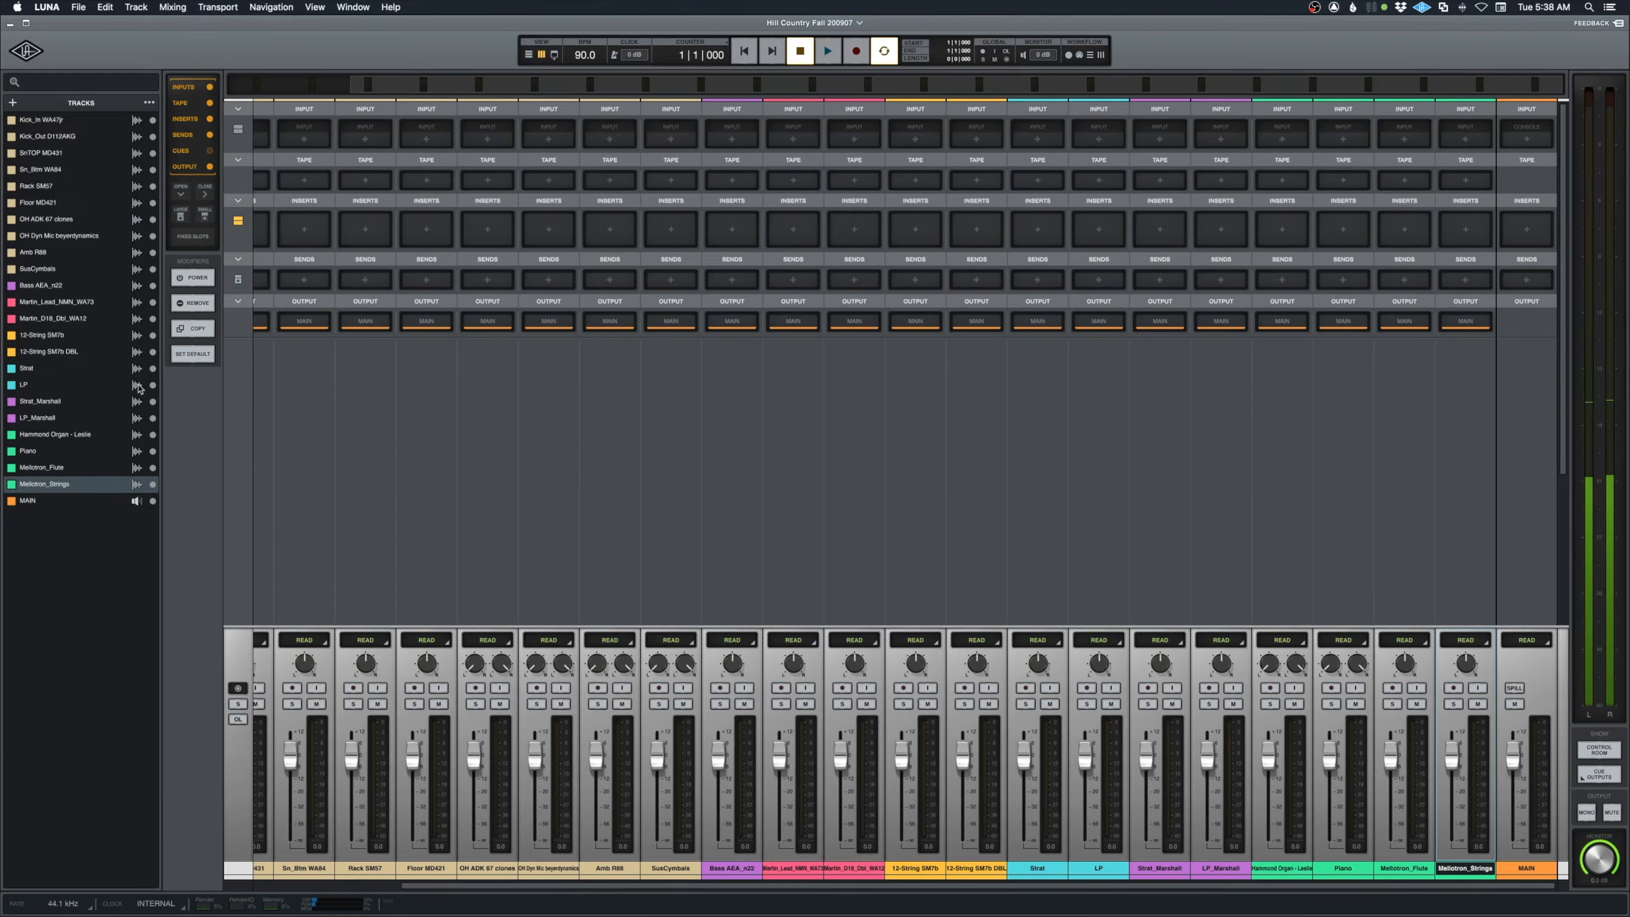
{"action": "left_click", "coordinate": [9, 104]}
{"action": "left_click", "coordinate": [31, 158]}
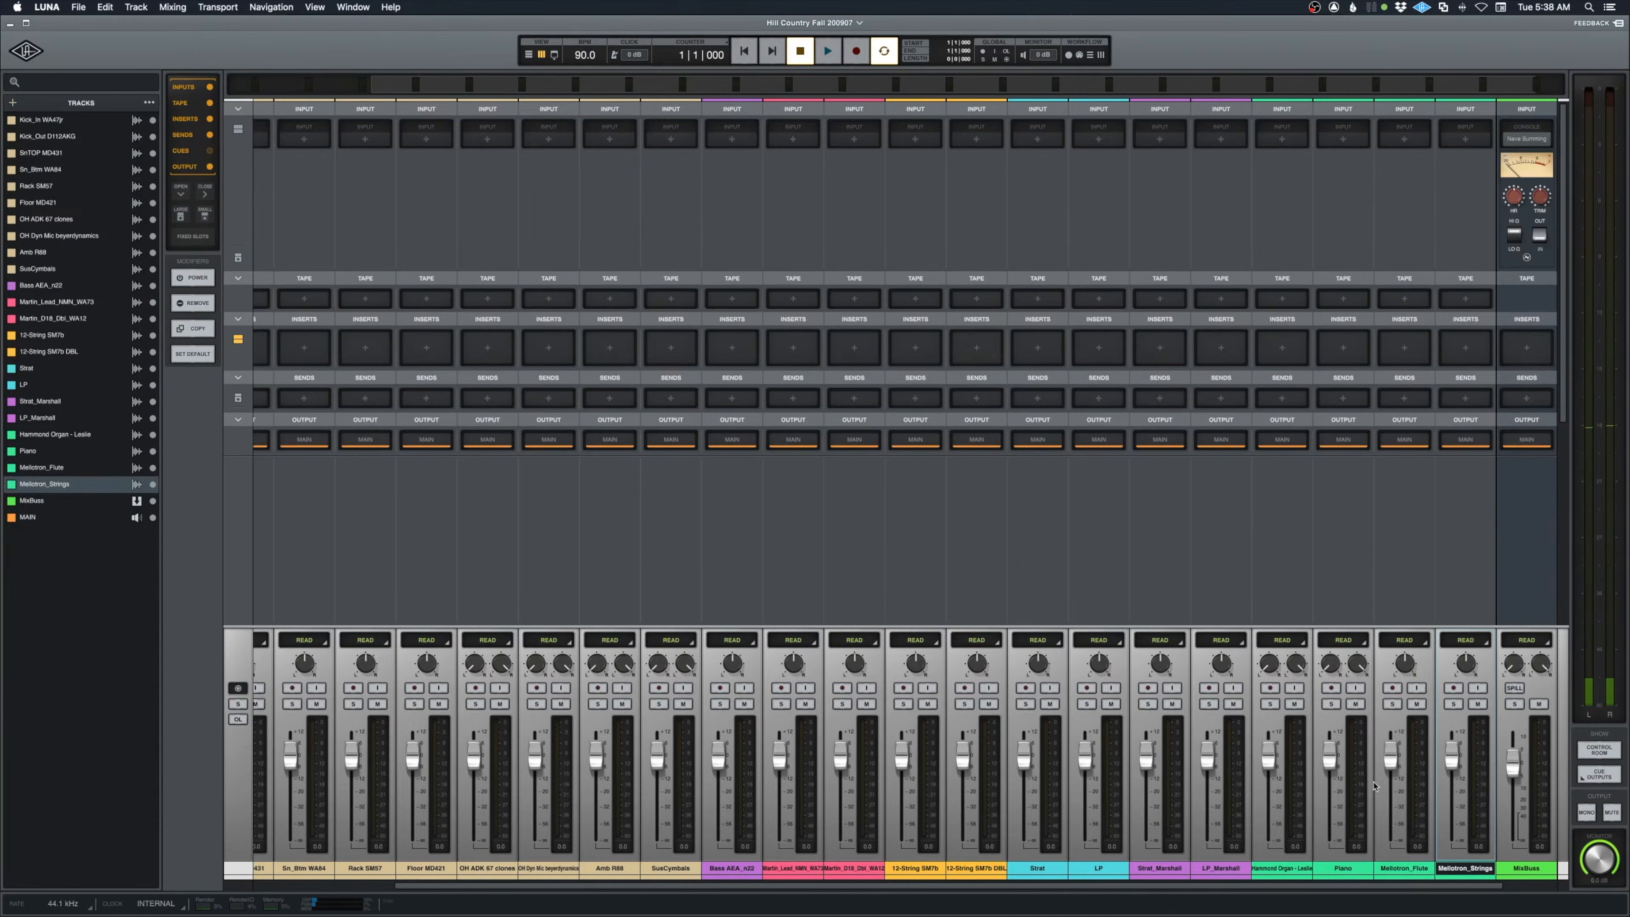
{"action": "left_click", "coordinate": [1526, 868]}
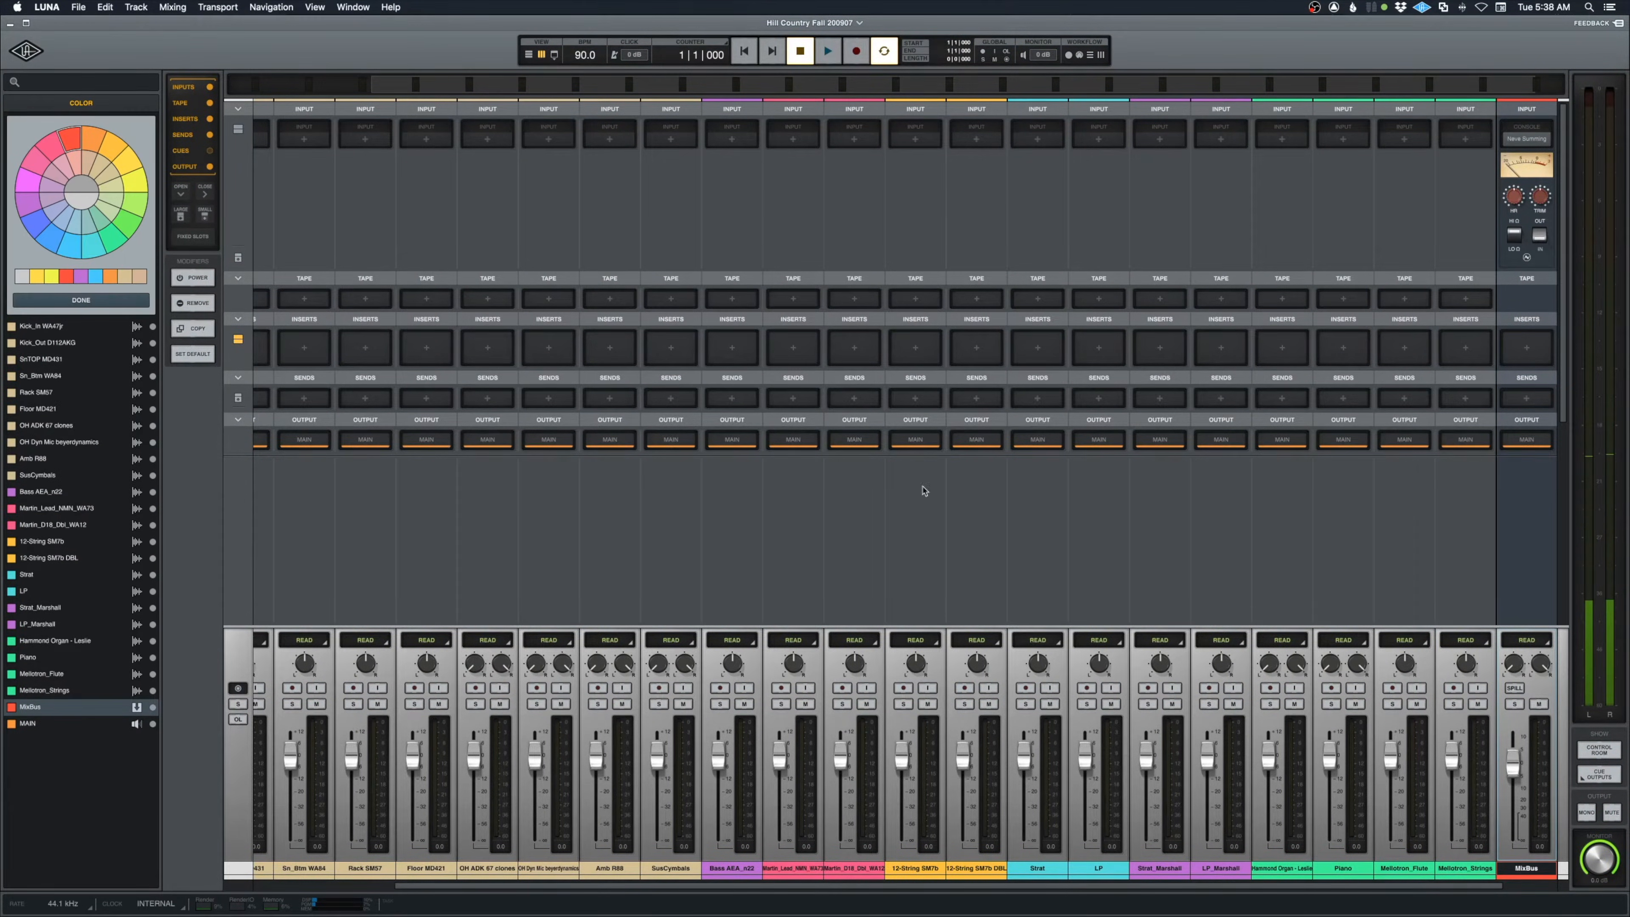
Route the outputs of all tracks from Kick_In WA47jr through Mellotron_Strings to MixBus
{"action": "left_click", "coordinate": [1464, 869]}
{"action": "scroll", "coordinate": [1462, 870], "scroll_direction": "left", "scroll_amount": 4}
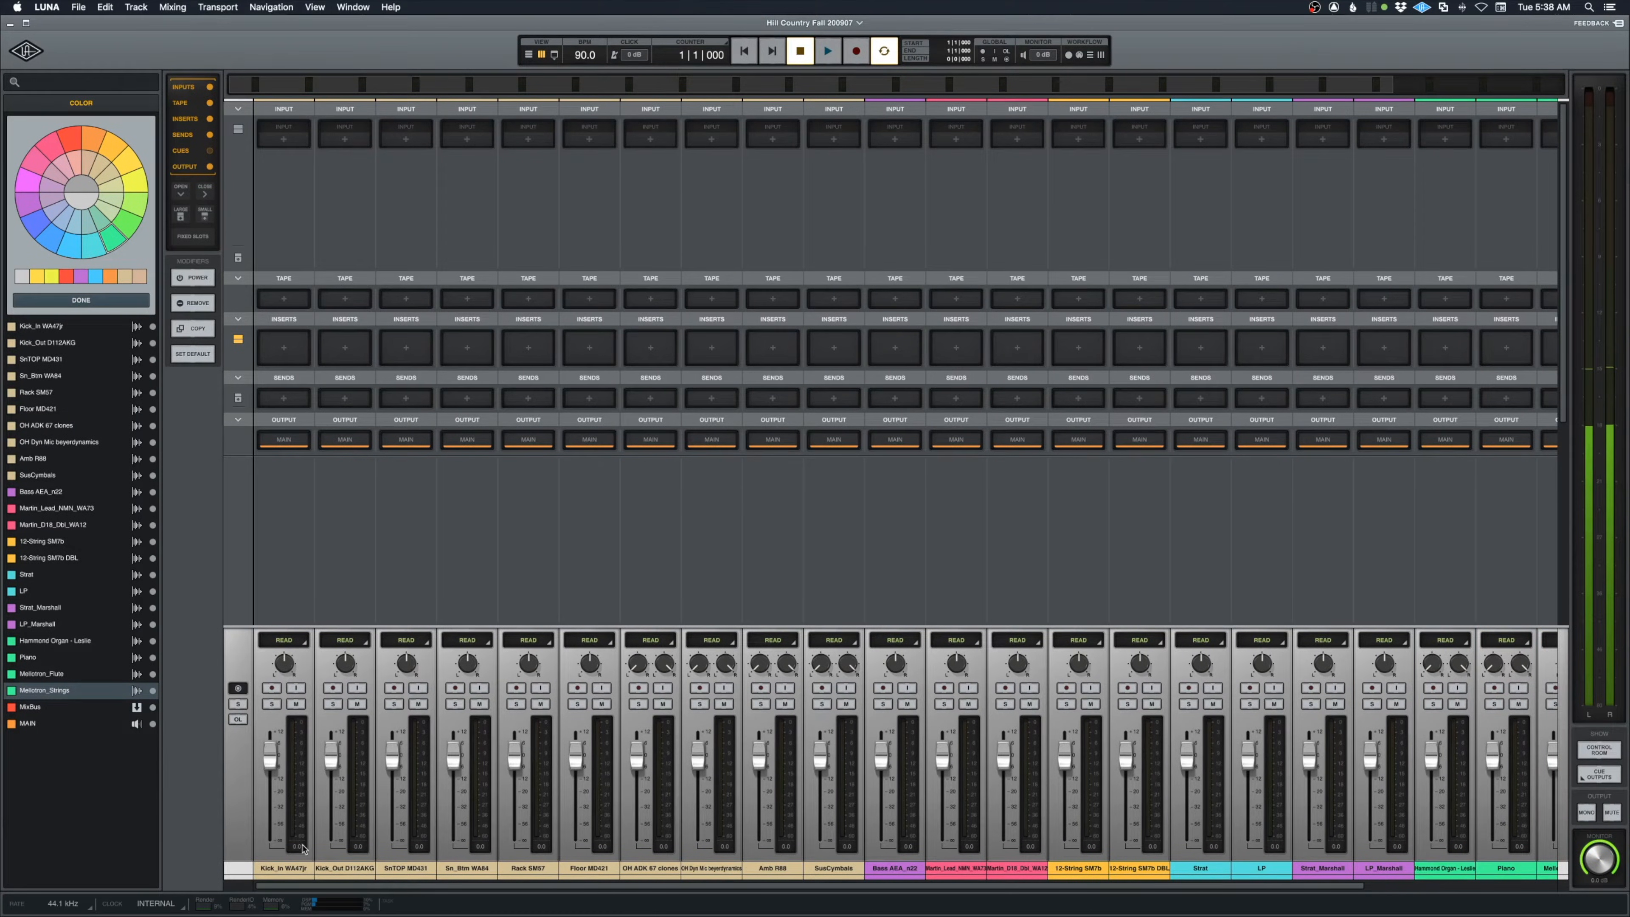
{"action": "left_click", "coordinate": [302, 870], "text": "shift"}
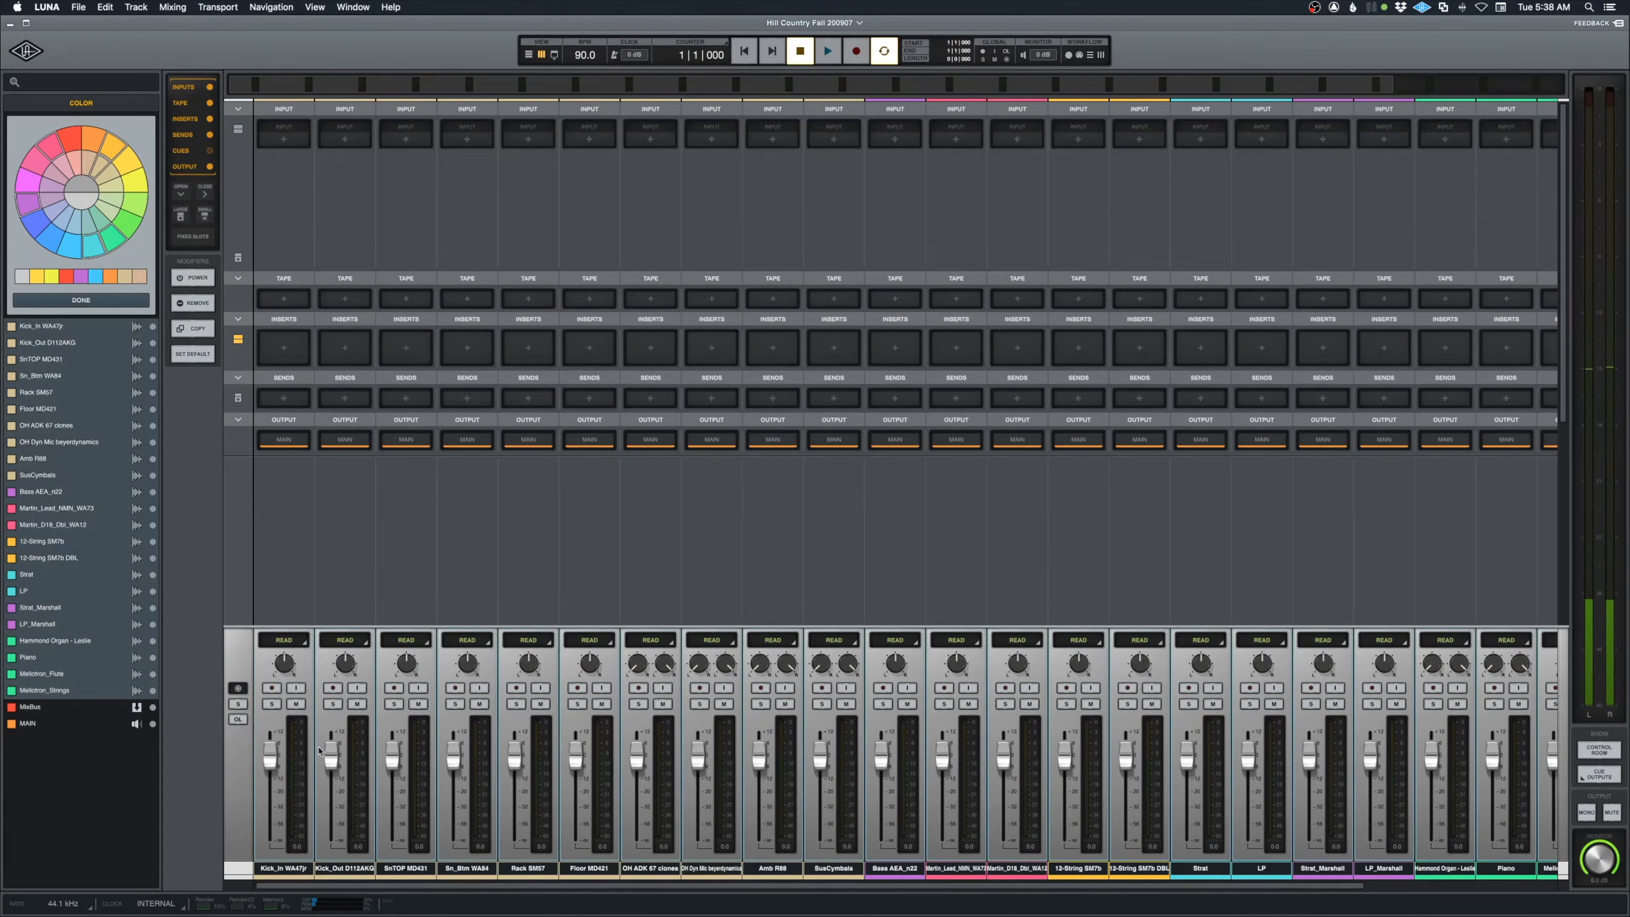
{"action": "left_click", "coordinate": [285, 439]}
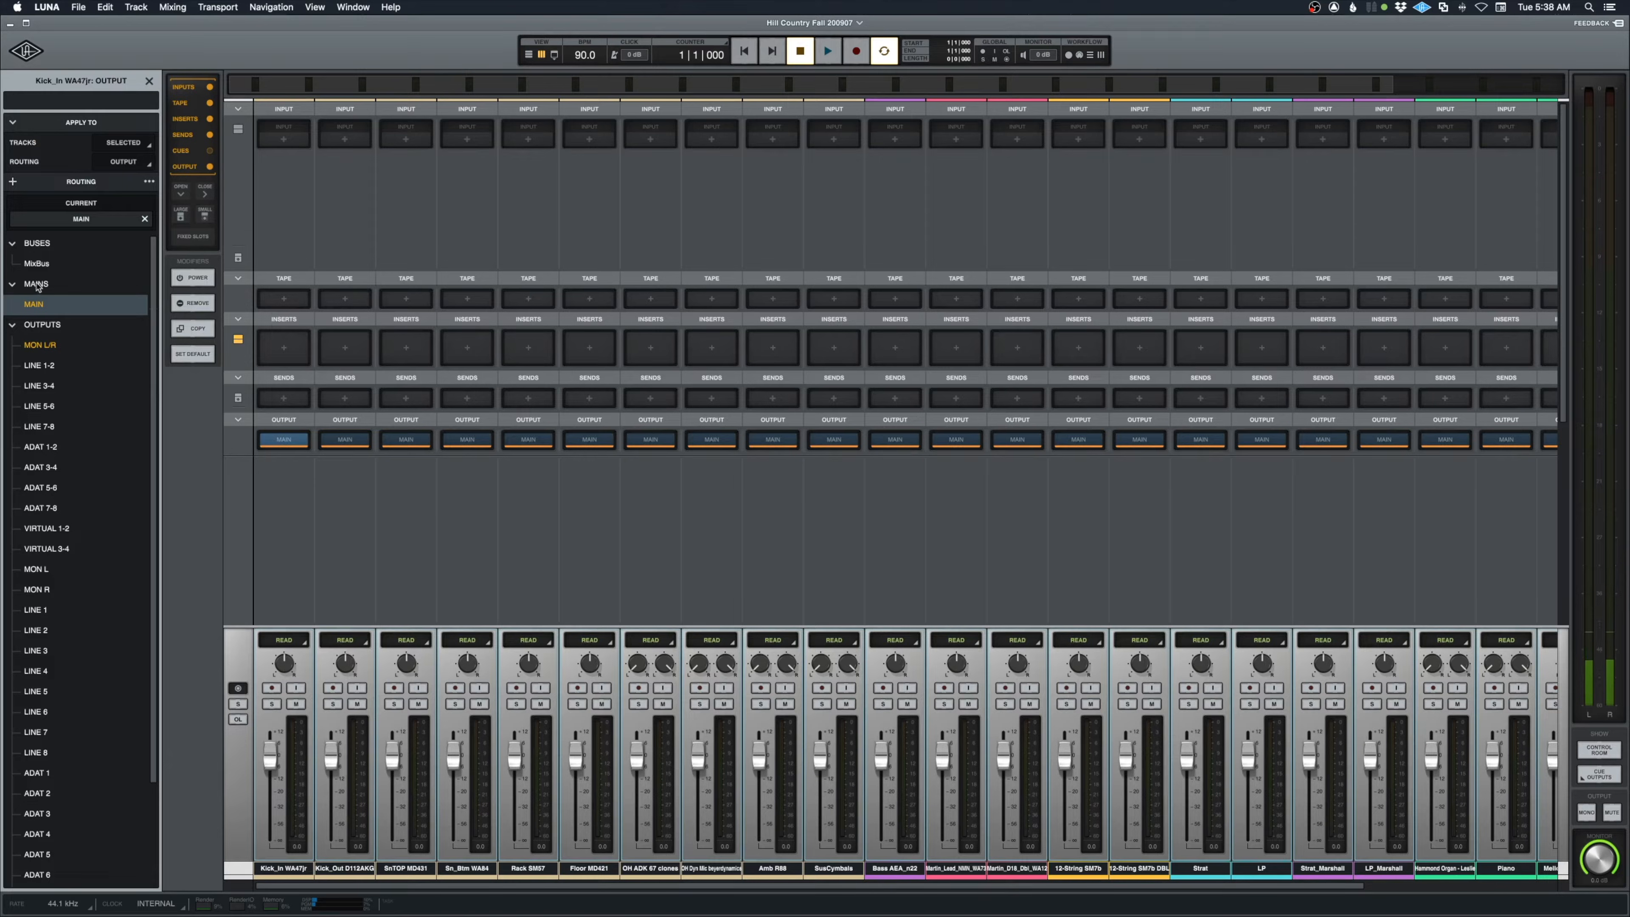
{"action": "left_click", "coordinate": [40, 264]}
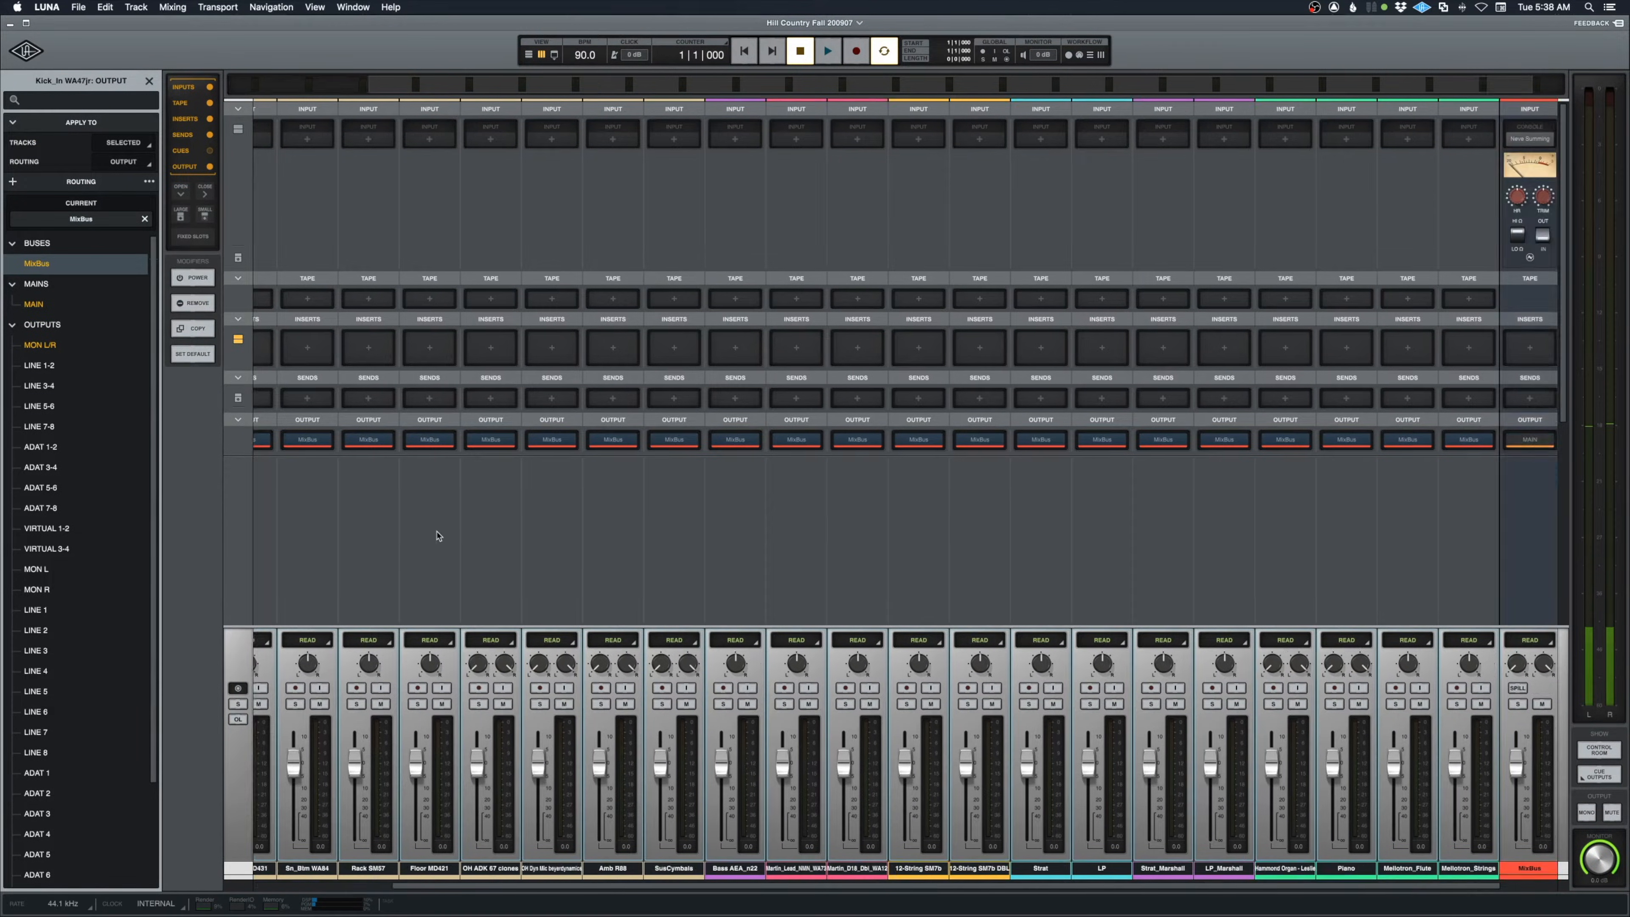
Play the song and lower the MixBus fader to about -3 dB, checking the channel levels across the mixer
{"action": "left_click", "coordinate": [1479, 849]}
{"action": "key", "text": "space"}
{"action": "left_click_drag", "start_coordinate": [1451, 764], "coordinate": [1453, 783]}
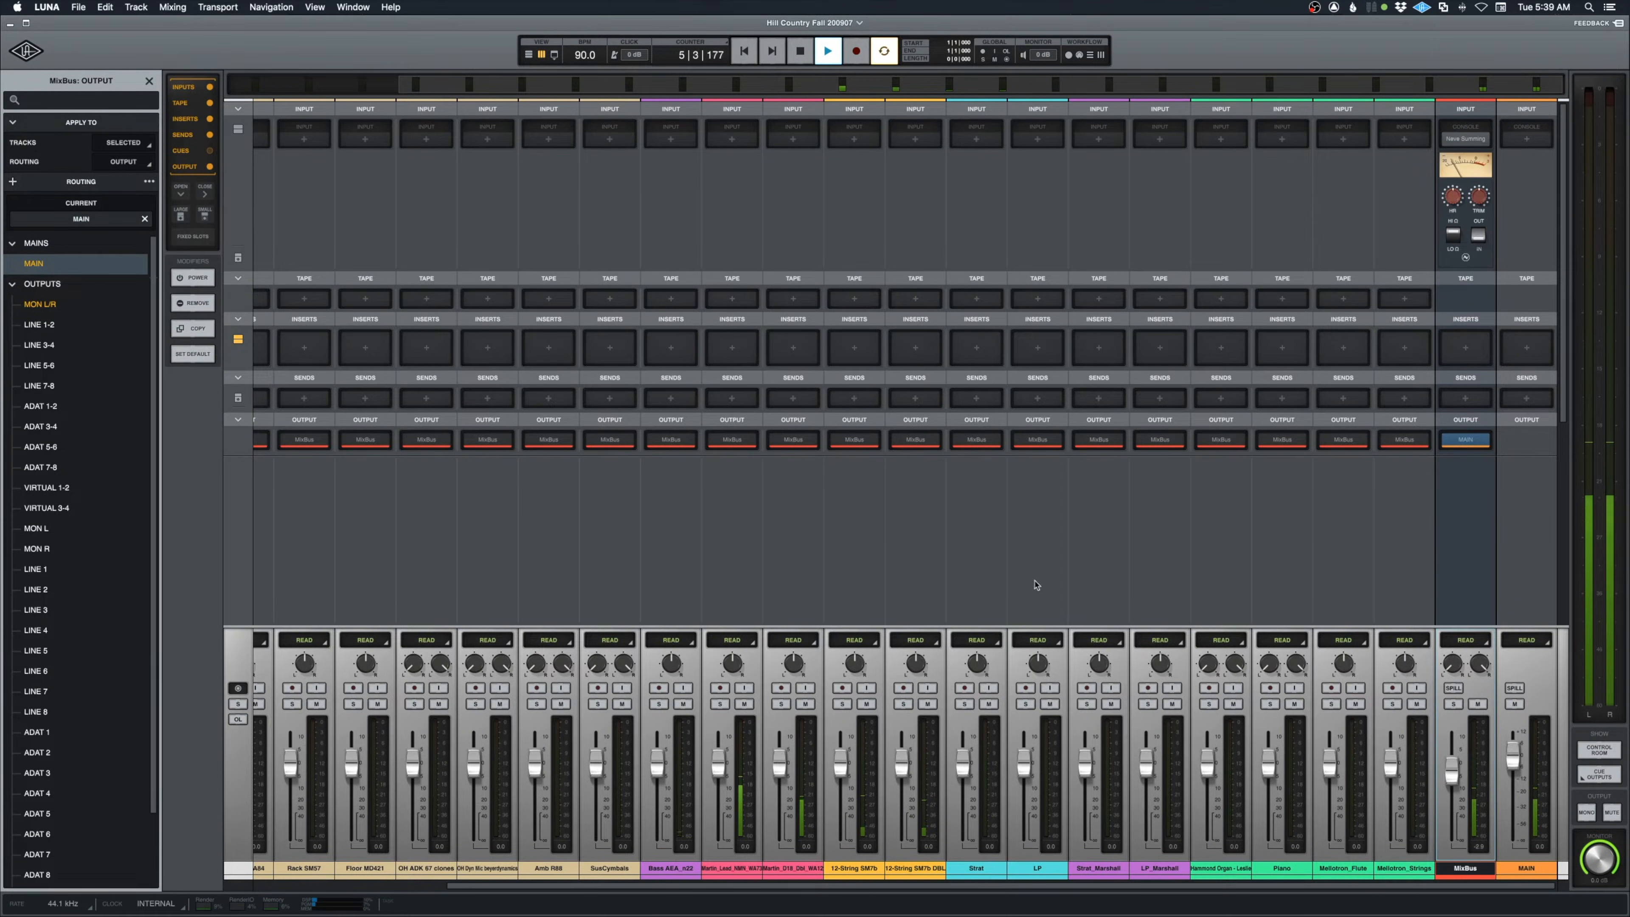
{"action": "scroll", "coordinate": [1038, 584], "scroll_direction": "left", "scroll_amount": 5}
{"action": "scroll", "coordinate": [1038, 584], "scroll_direction": "right", "scroll_amount": 5}
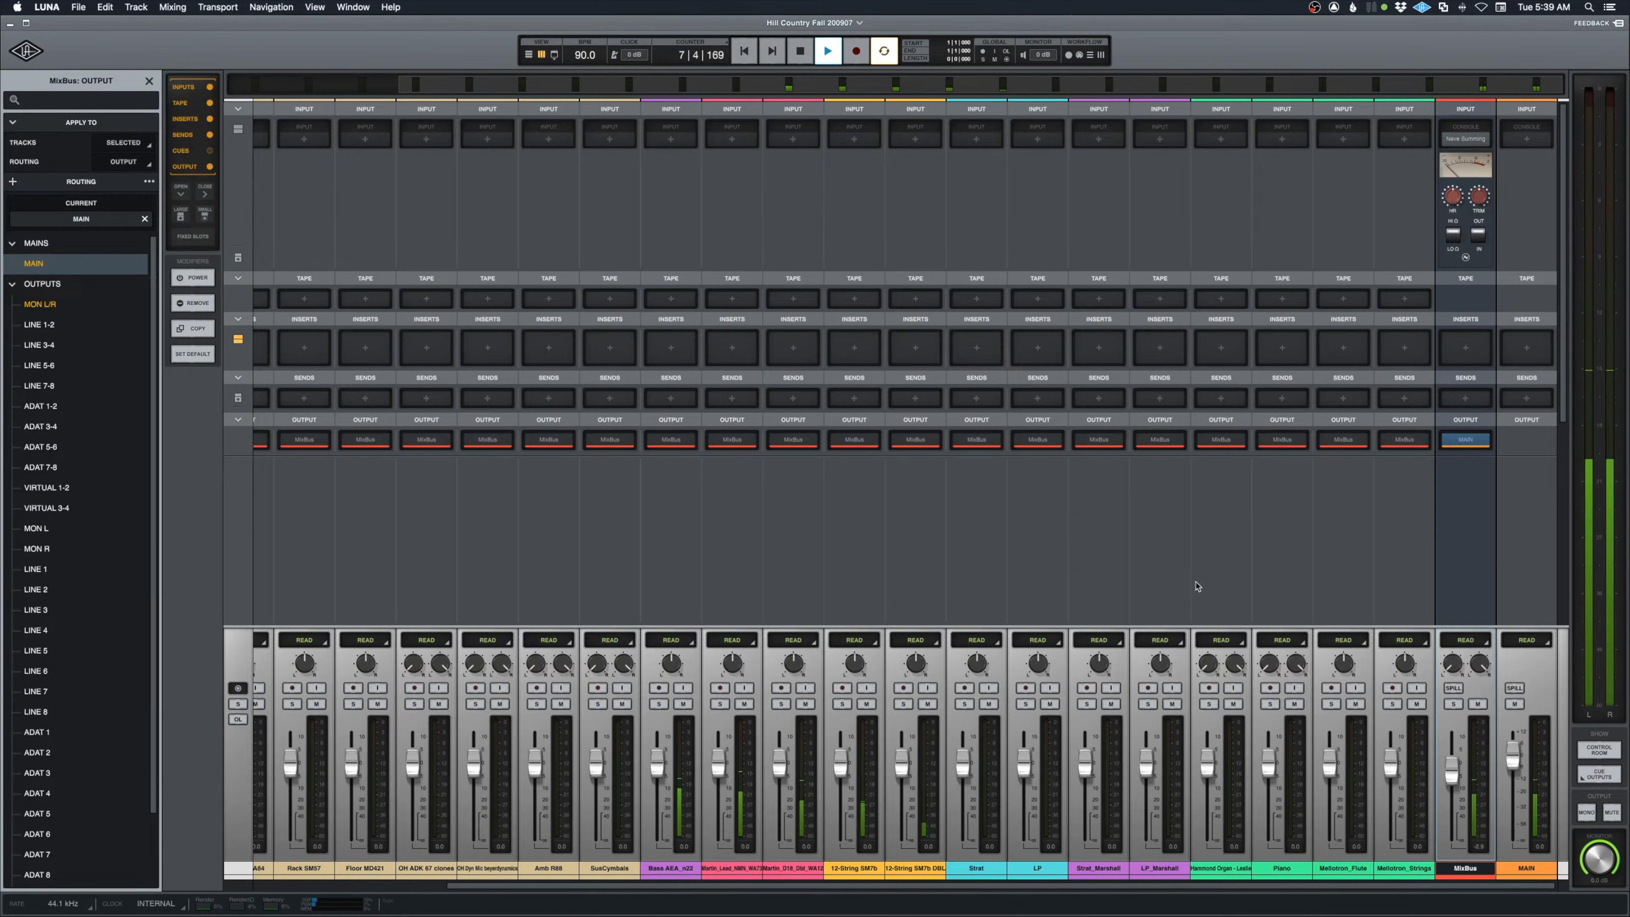
Lower the Mellotron_Strings fader to about -11 dB and audition the strings in the timeline from around bar 7
{"action": "key", "text": "space"}
{"action": "left_click_drag", "start_coordinate": [1390, 763], "coordinate": [1393, 804]}
{"action": "key", "text": "space"}
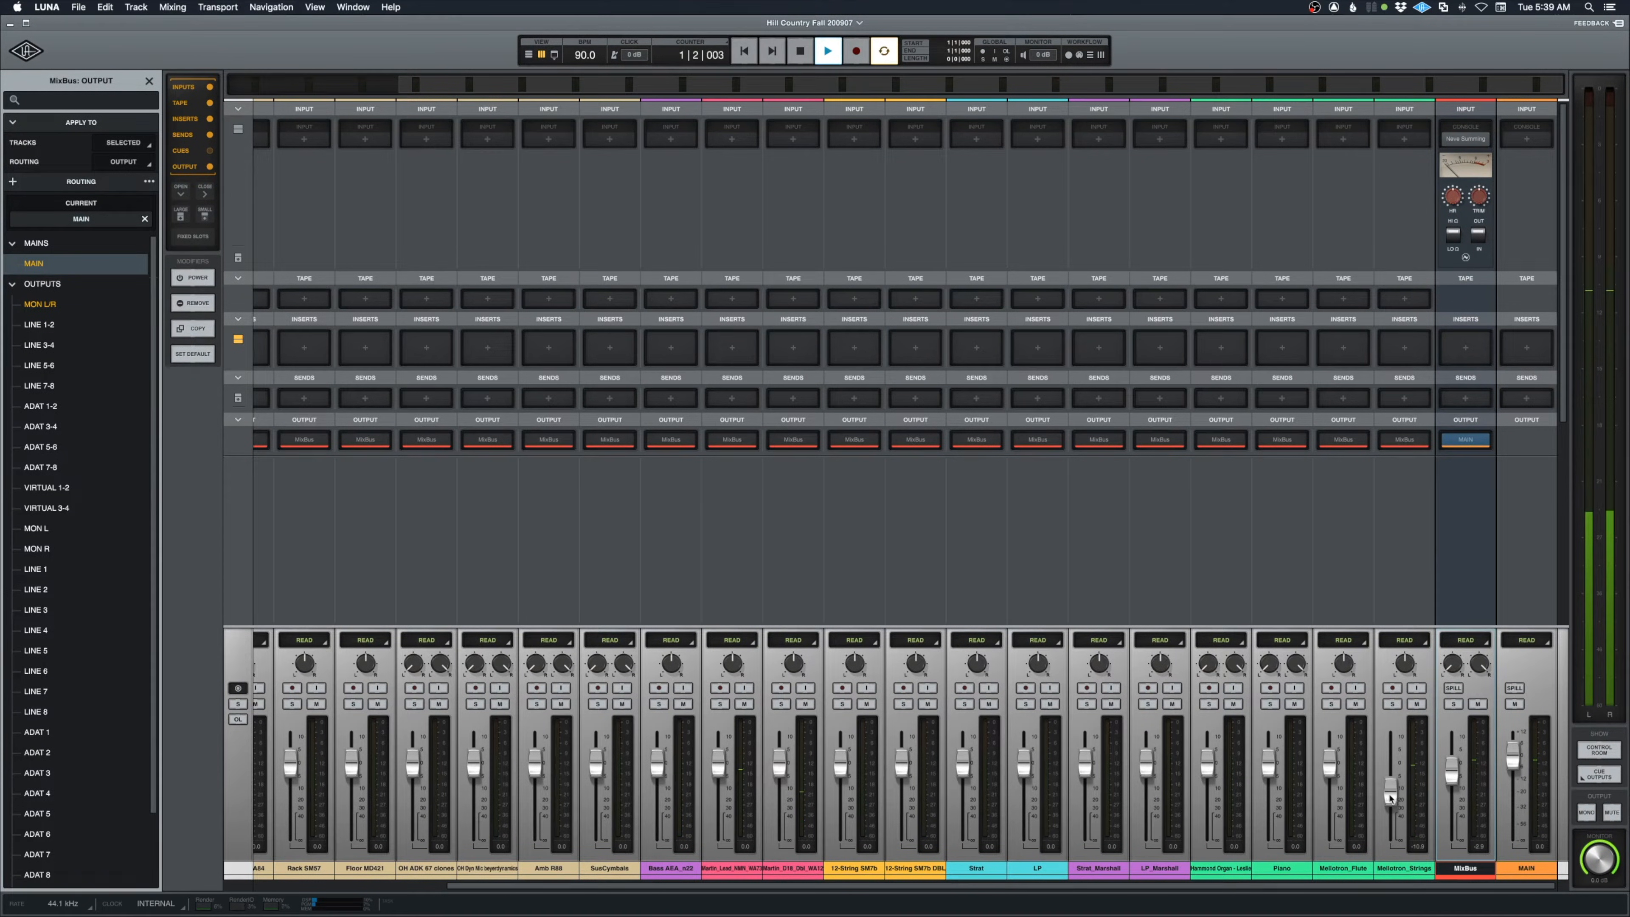
{"action": "key", "text": "super+equal"}
{"action": "key", "text": "space"}
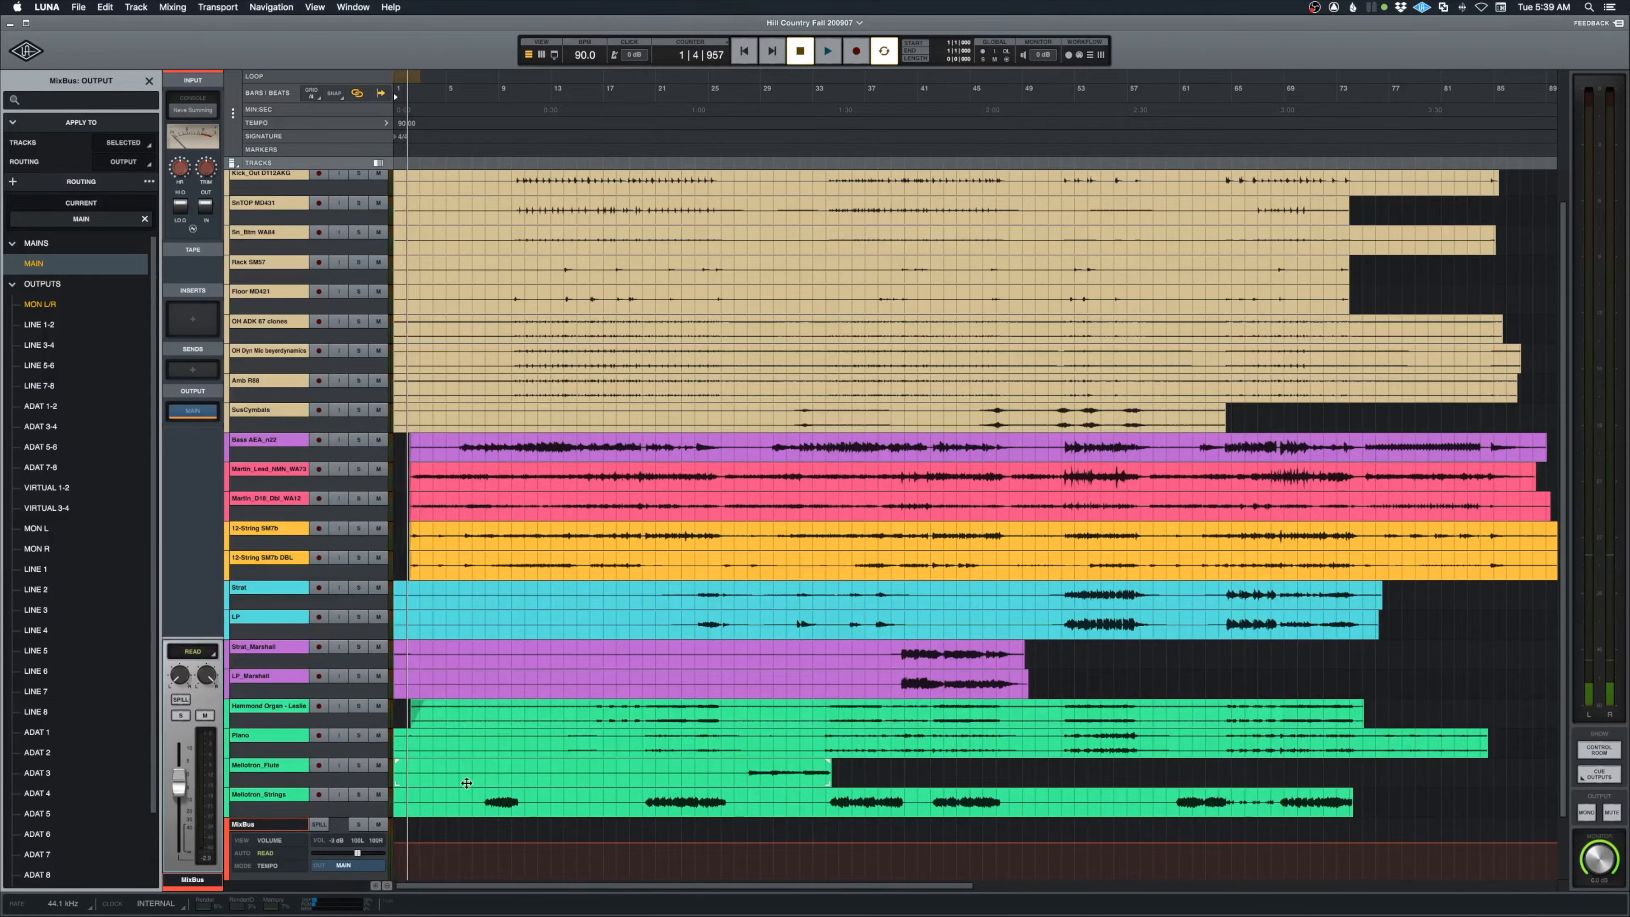
{"action": "left_click", "coordinate": [481, 788]}
{"action": "key", "text": "space"}
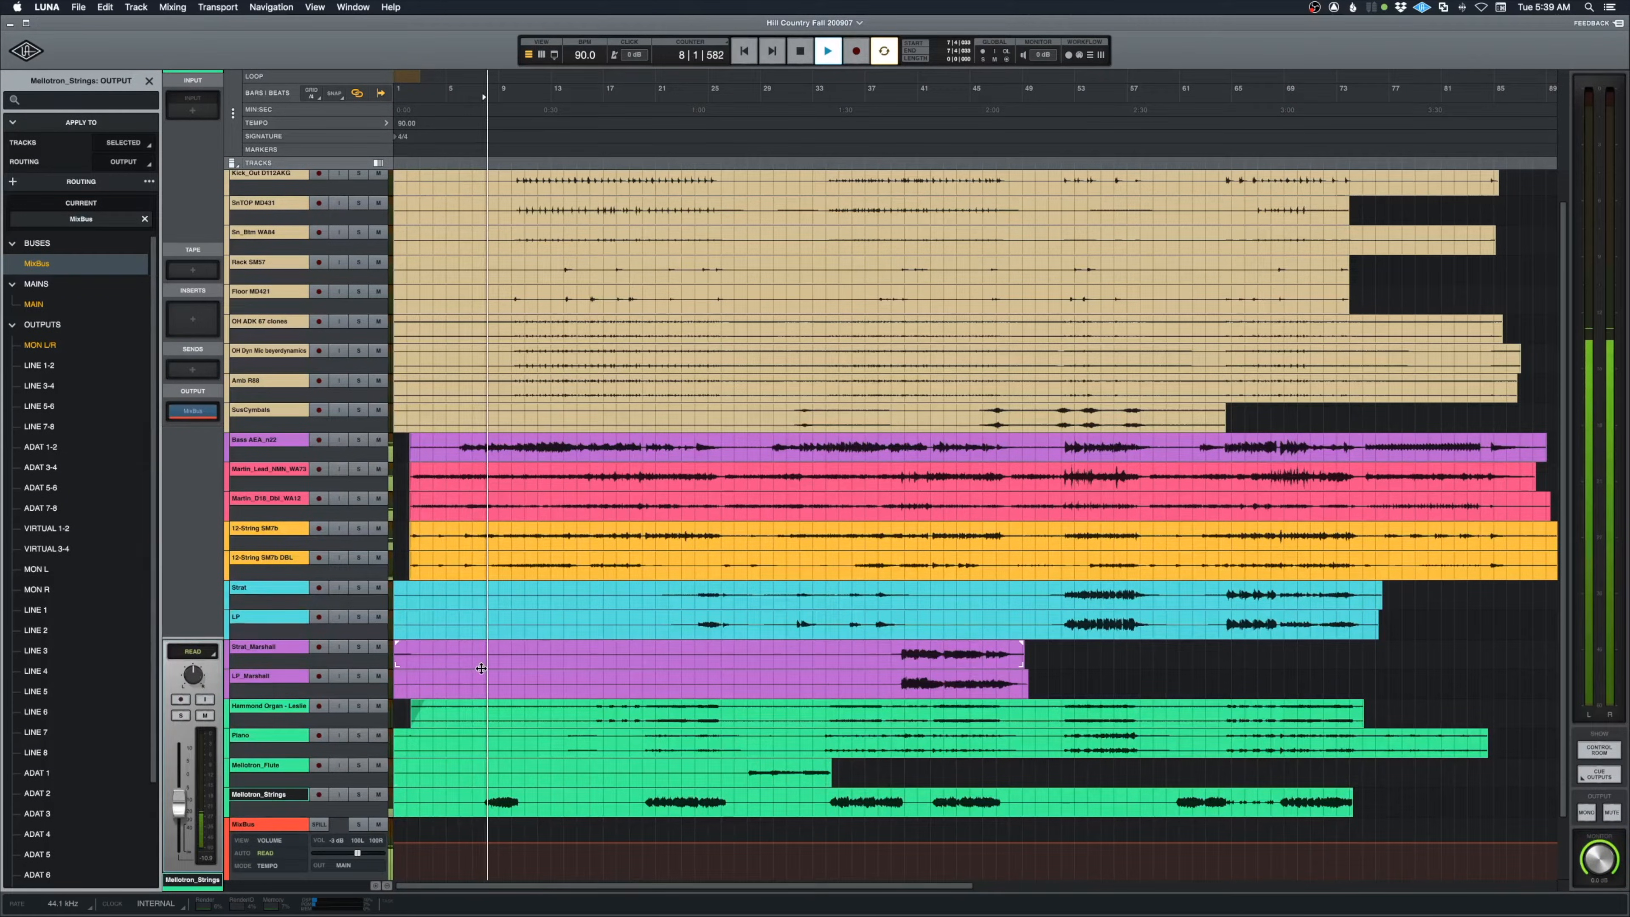
{"action": "key", "text": "space"}
Enlarge the track heights and insert the Waves VU Meter (m) on the Kick_In WA47jr track
{"action": "key", "text": "ctrl+Up"}
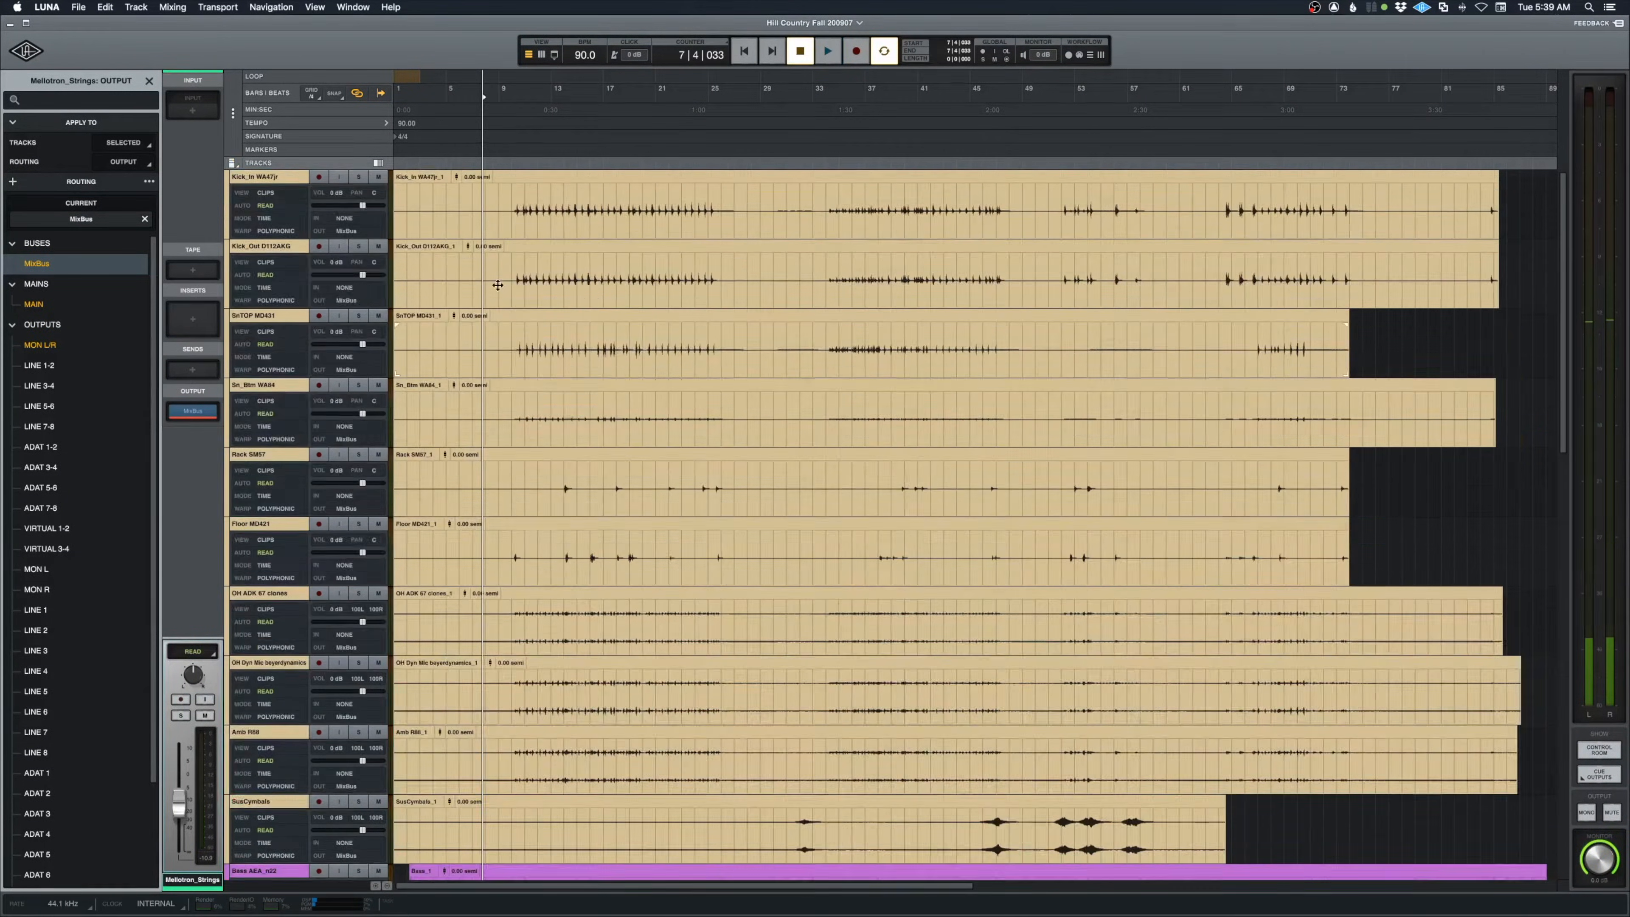
{"action": "left_click", "coordinate": [510, 200]}
{"action": "left_click", "coordinate": [192, 319]}
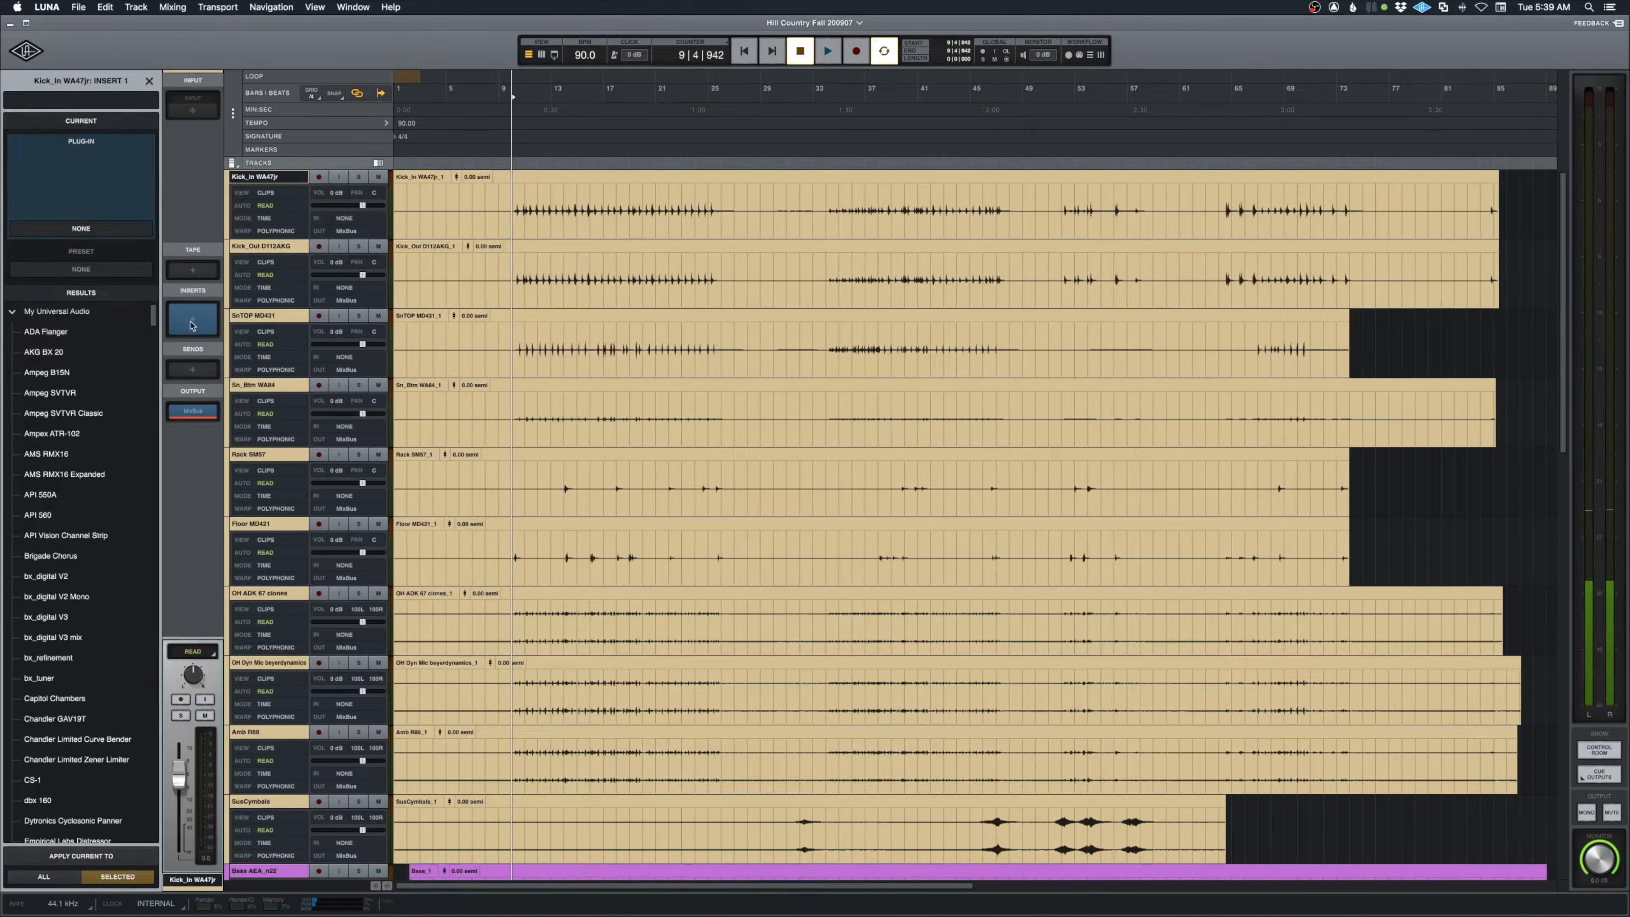
{"action": "type", "text": "vu"}
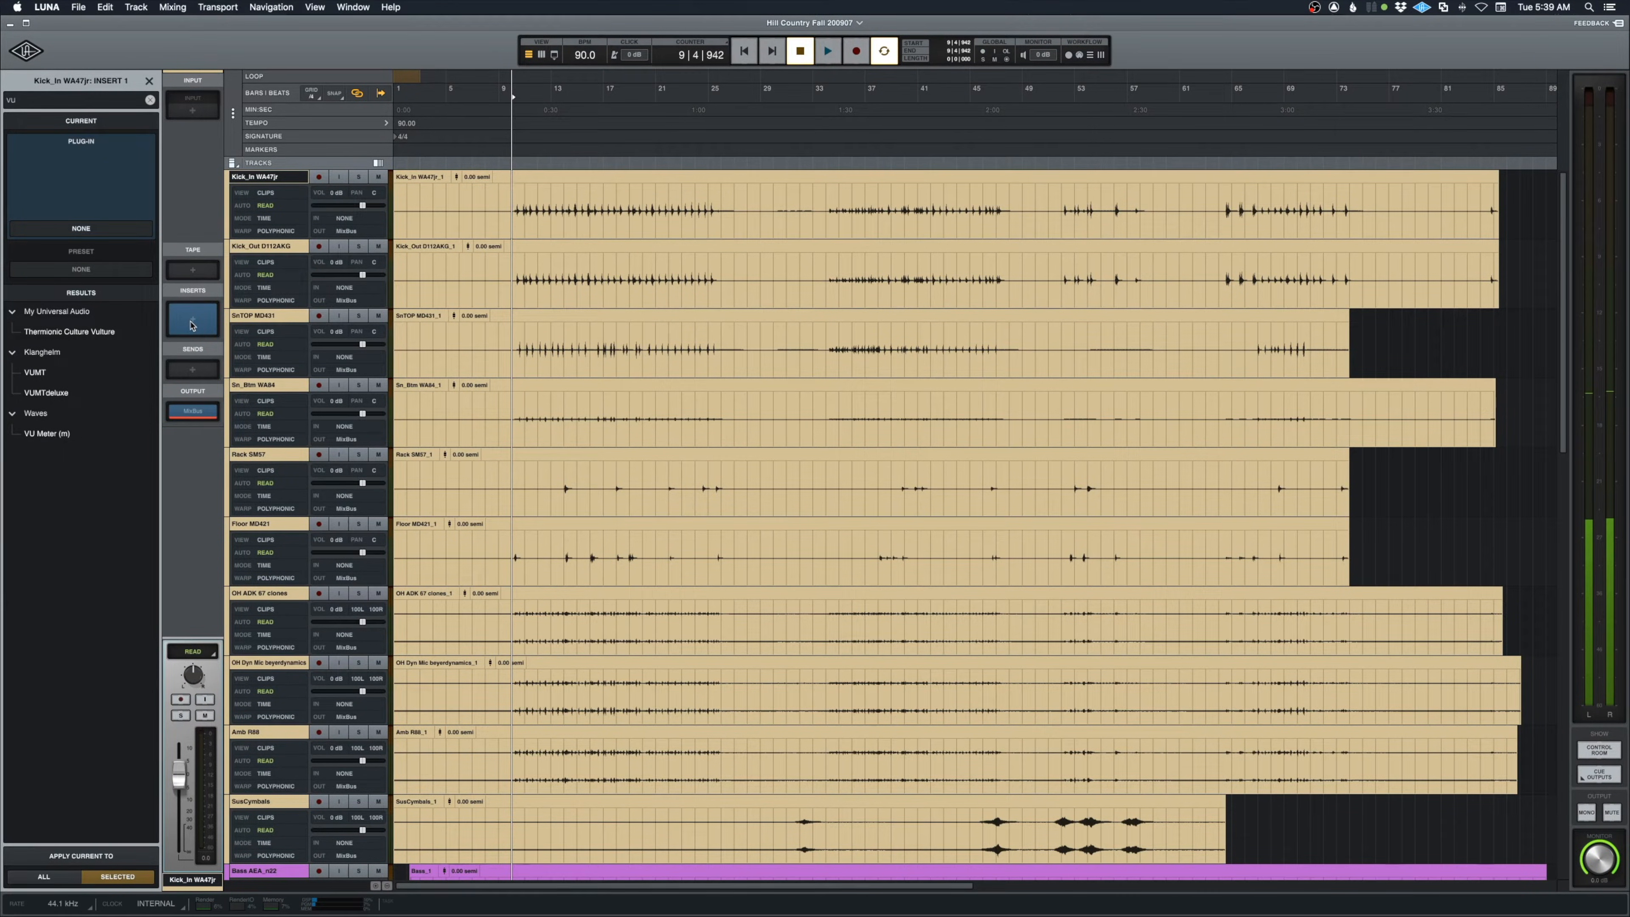
{"action": "double_click", "coordinate": [48, 434]}
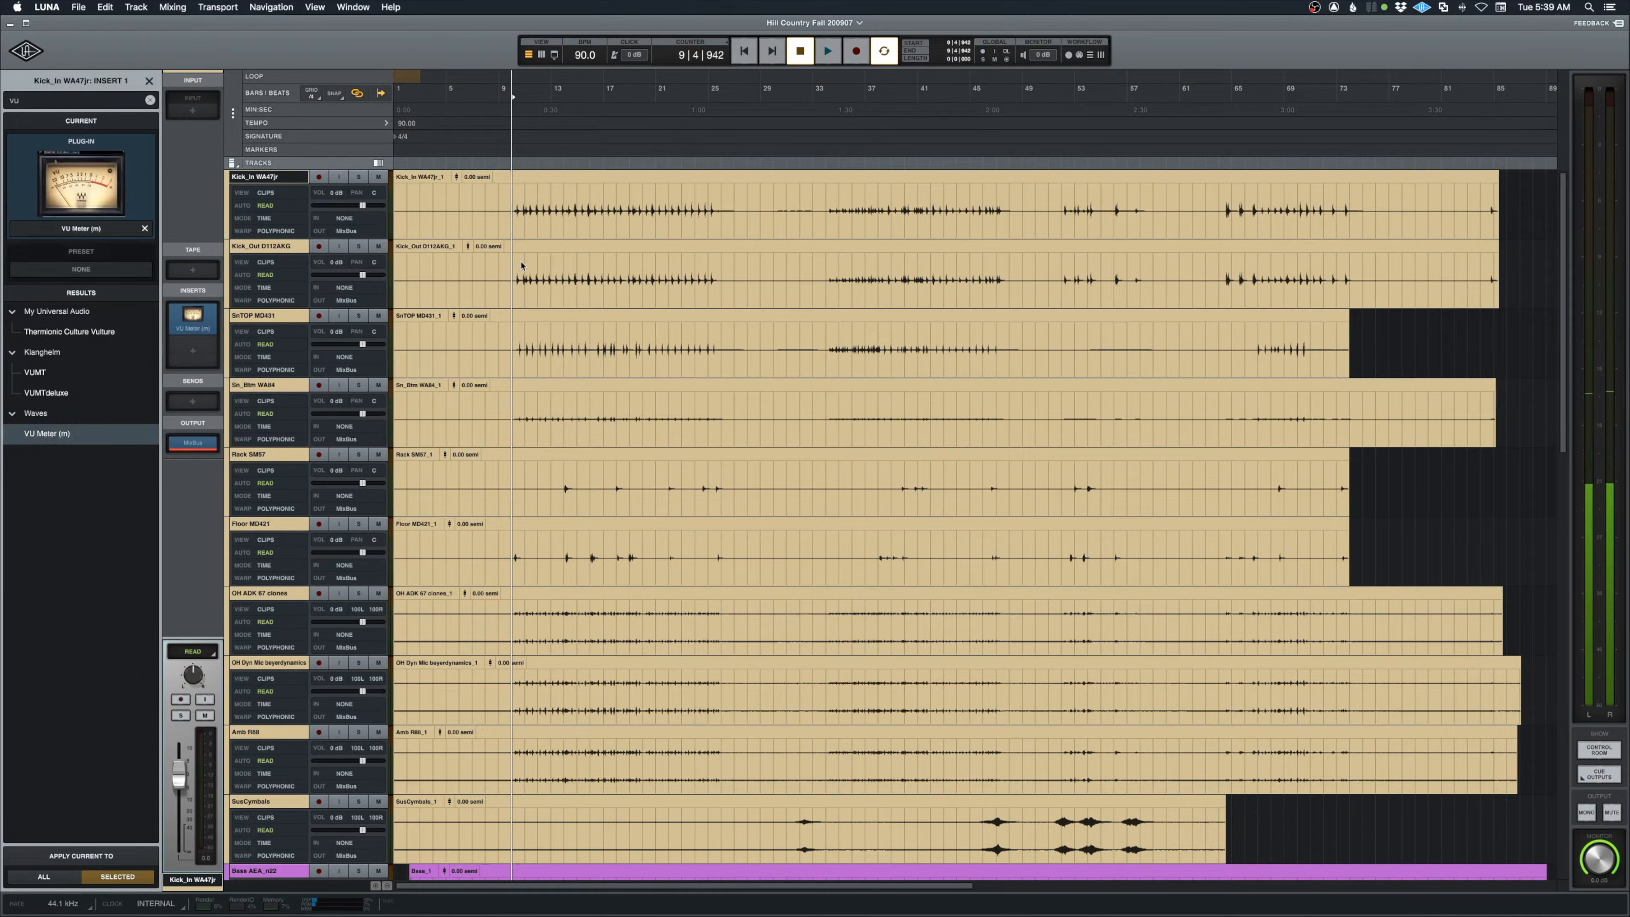
Solo Kick_In WA47jr and check its level on the VU meter during playback, then stop and unsolo it
{"action": "left_click", "coordinate": [360, 178]}
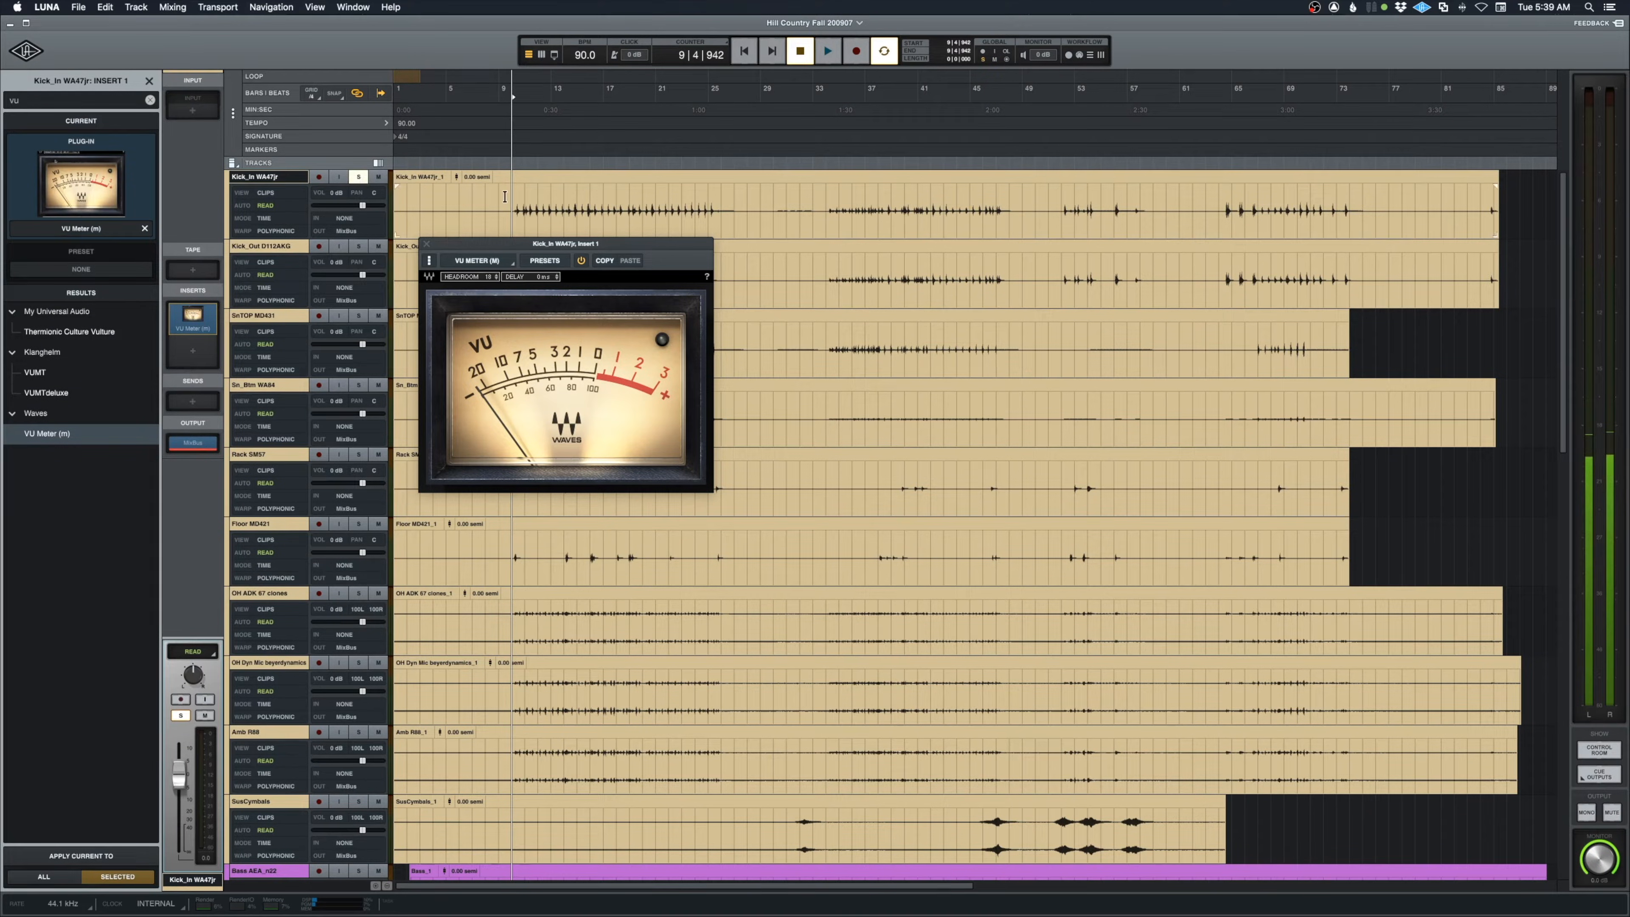
{"action": "key", "text": "space"}
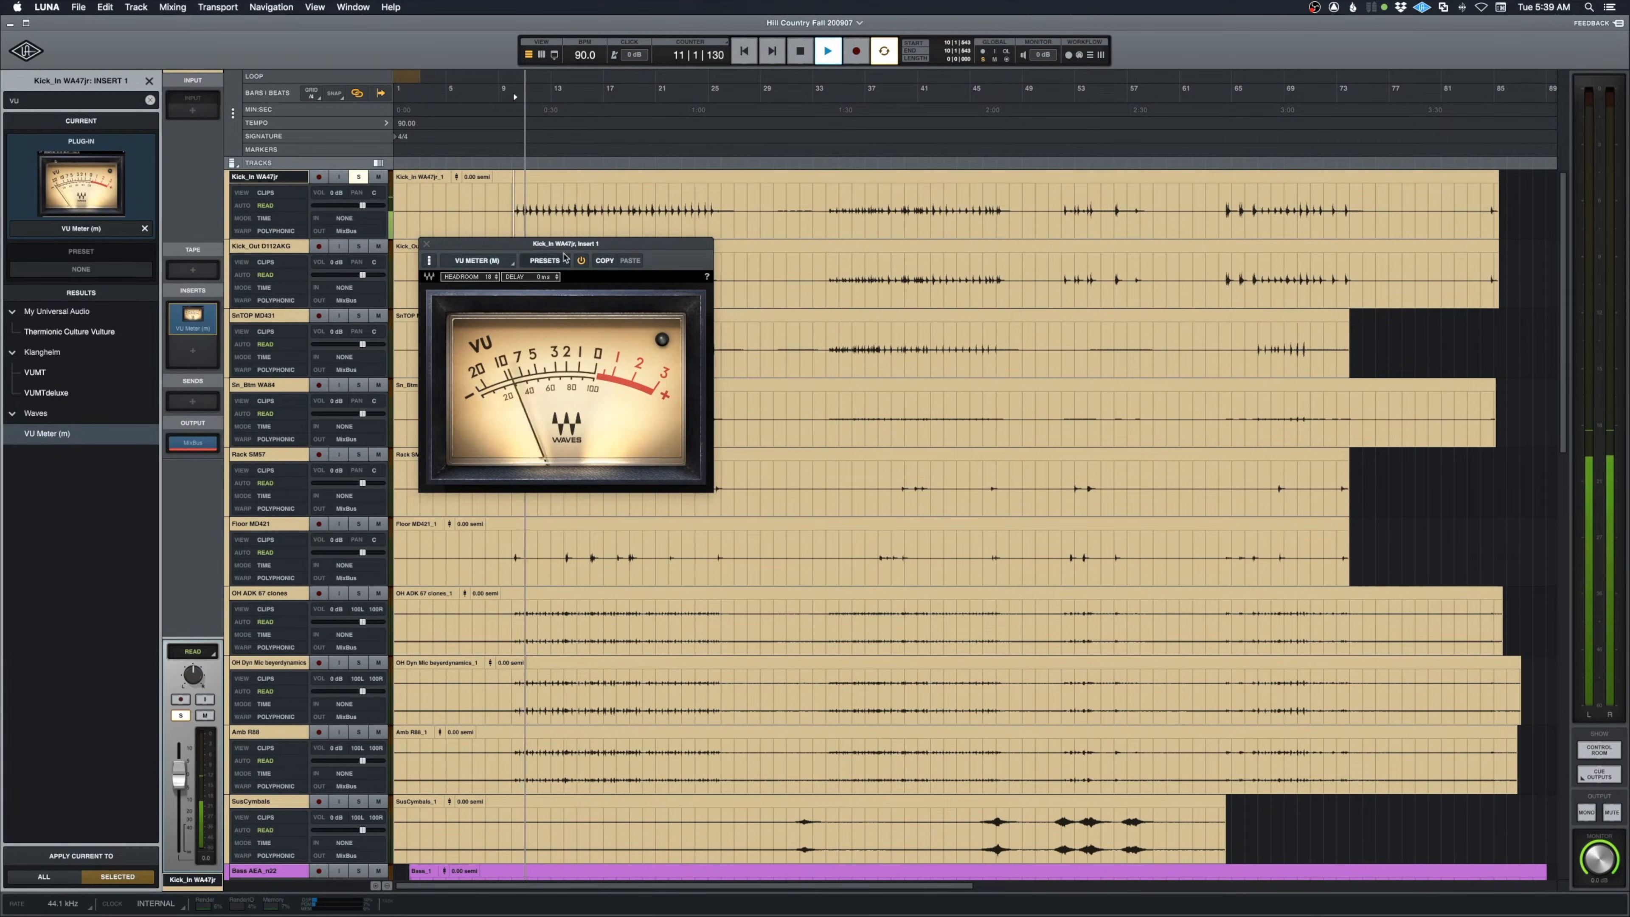
{"action": "left_click_drag", "start_coordinate": [551, 248], "coordinate": [594, 388]}
{"action": "key", "text": "space"}
{"action": "left_click", "coordinate": [359, 176]}
Insert the Waves VU Meter (m) on the Bass AEA_n22 track and solo that track
{"action": "left_click", "coordinate": [470, 383]}
{"action": "left_click", "coordinate": [47, 433]}
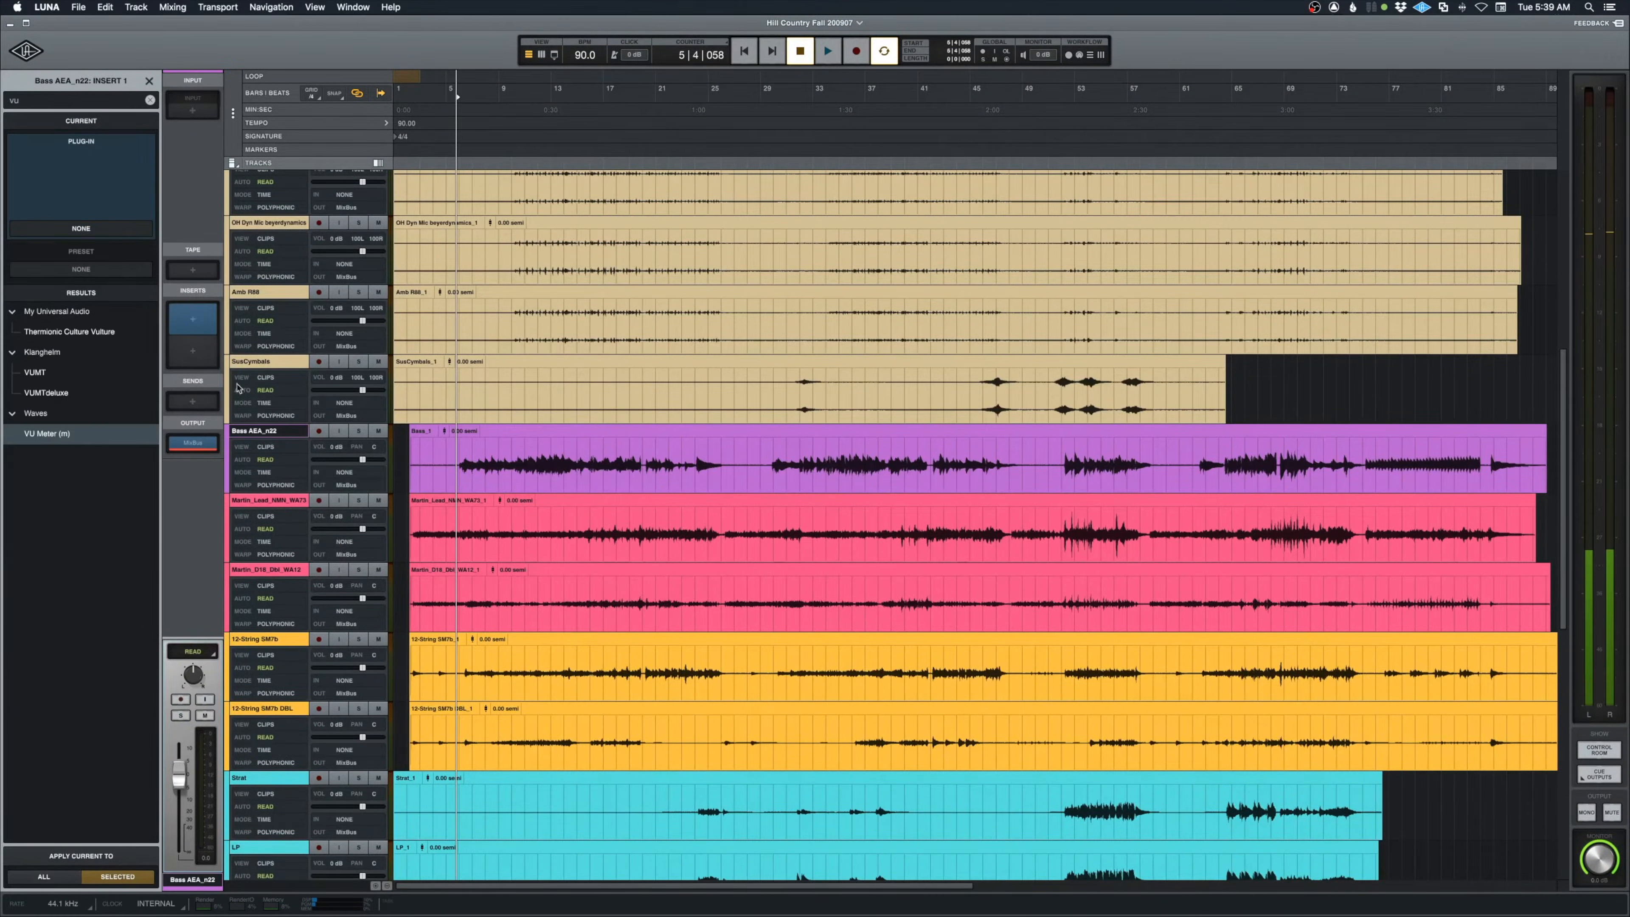
{"action": "left_click", "coordinate": [358, 431]}
Lower the Bass_1 clip gain while checking the soloed bass on the VU meter
{"action": "left_click", "coordinate": [540, 454]}
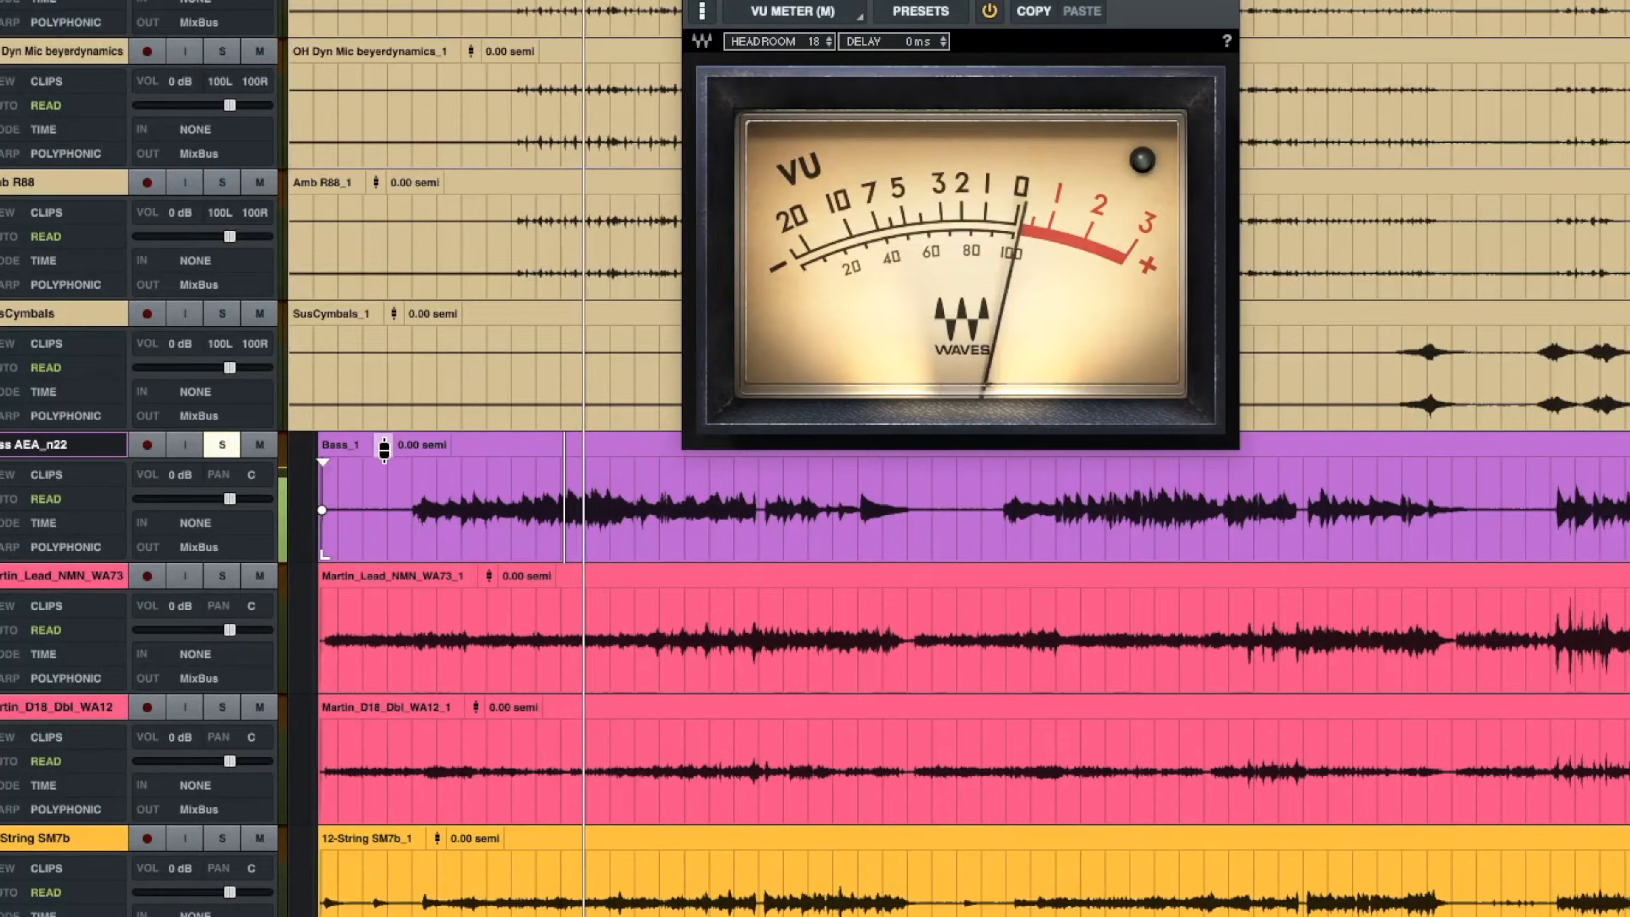
{"action": "left_click_drag", "start_coordinate": [384, 449], "coordinate": [385, 505]}
{"action": "key", "text": "space"}
{"action": "key", "text": "space"}
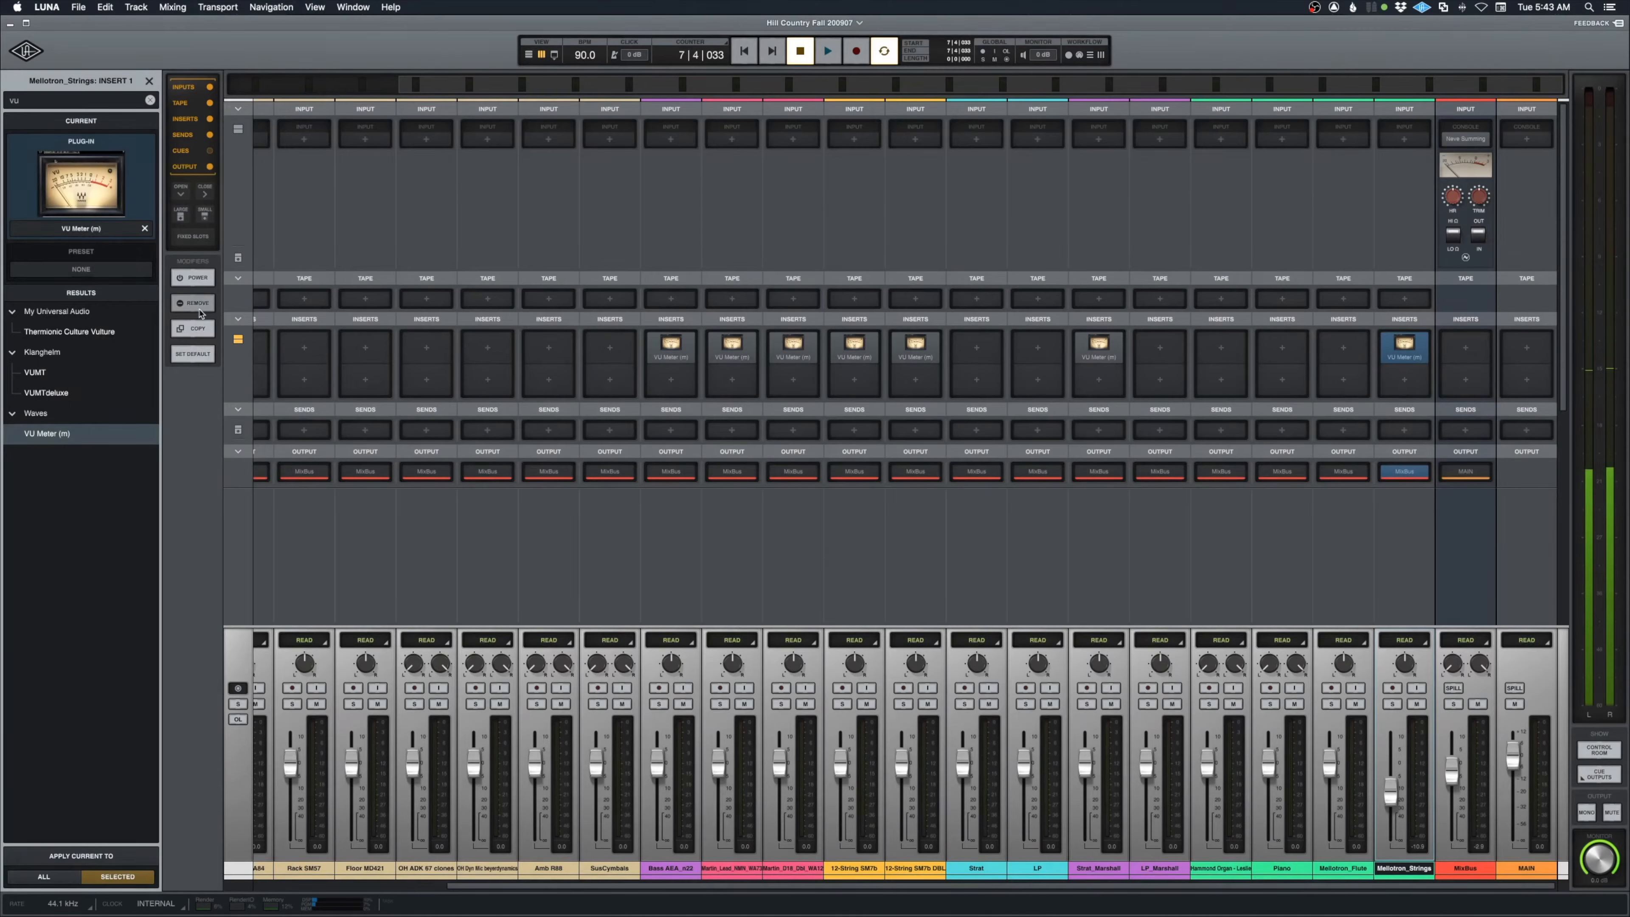
Remove the VU Meter inserts from the Bass AEA_n22 through Mellotron_Strings channels and return to the timeline
{"action": "left_click", "coordinate": [192, 302]}
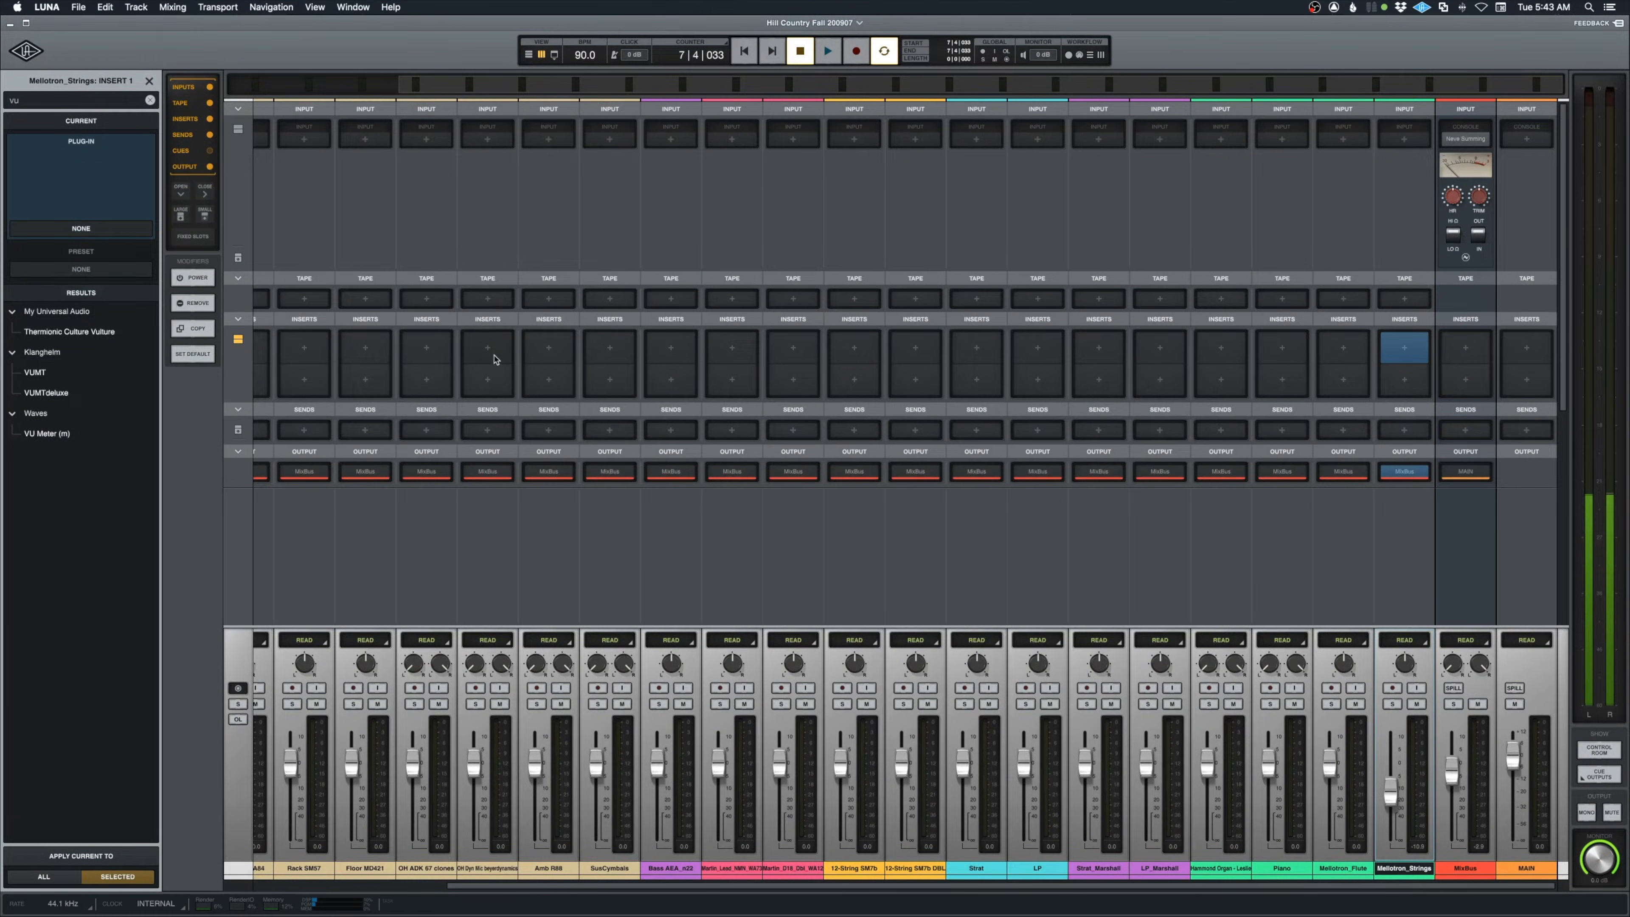
{"action": "key", "text": "super+equal"}
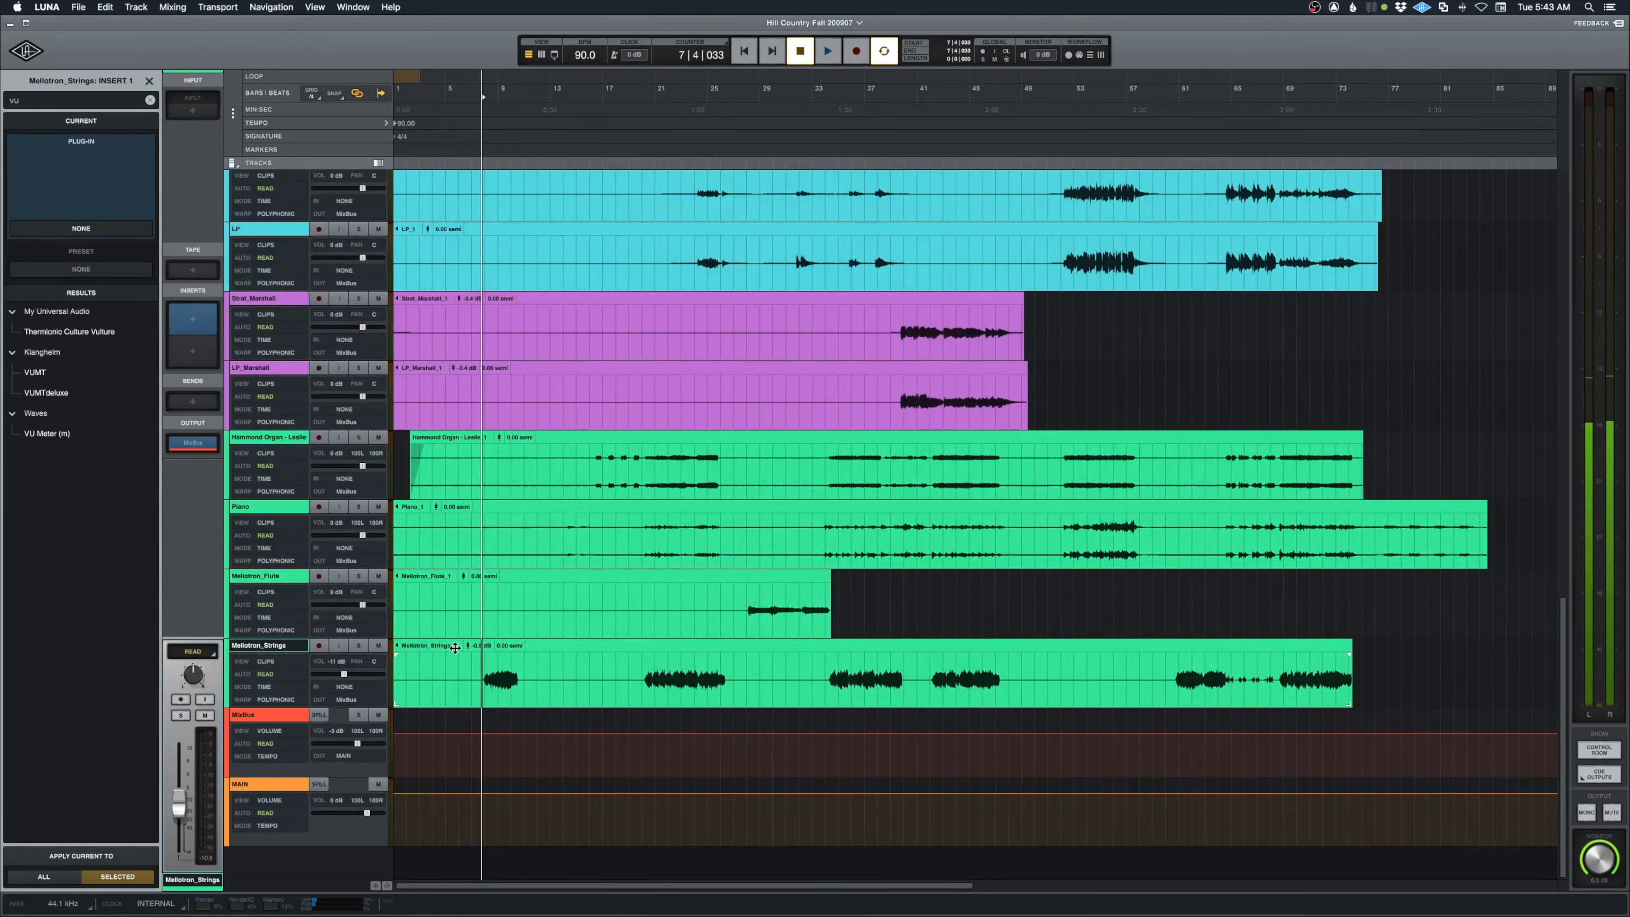
Review the clip gain settings on the bass, guitar, organ, piano and Mellotron tracks in the timeline
{"action": "scroll", "coordinate": [501, 675], "scroll_direction": "up", "scroll_amount": 6}
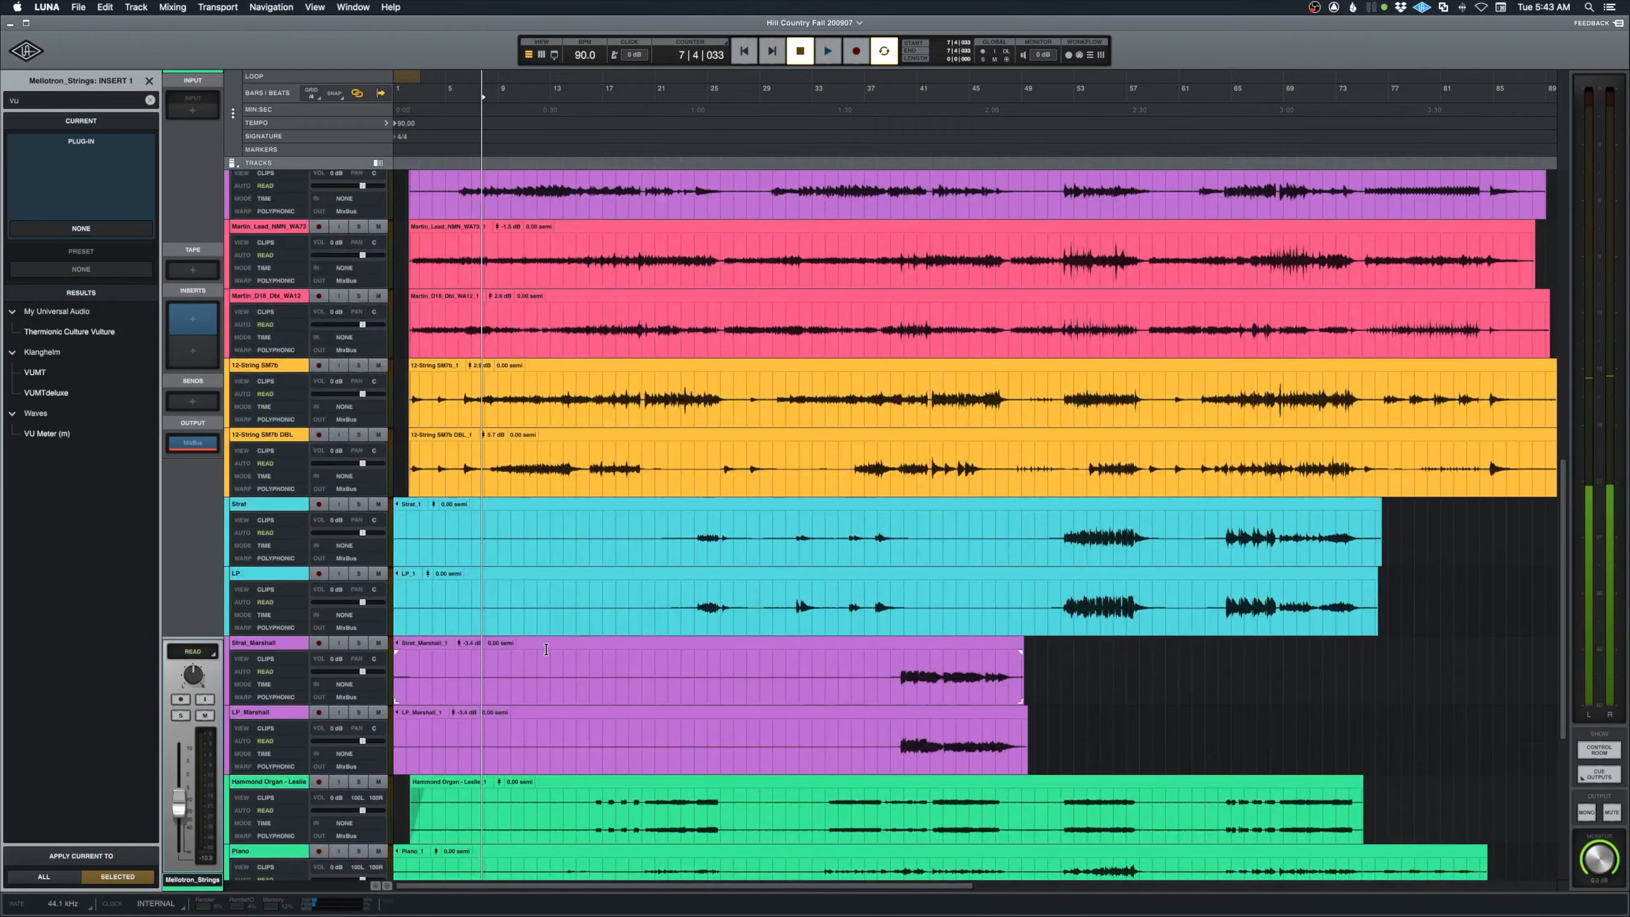
{"action": "scroll", "coordinate": [544, 667], "scroll_direction": "down", "scroll_amount": 4}
{"action": "scroll", "coordinate": [520, 658], "scroll_direction": "up", "scroll_amount": 5}
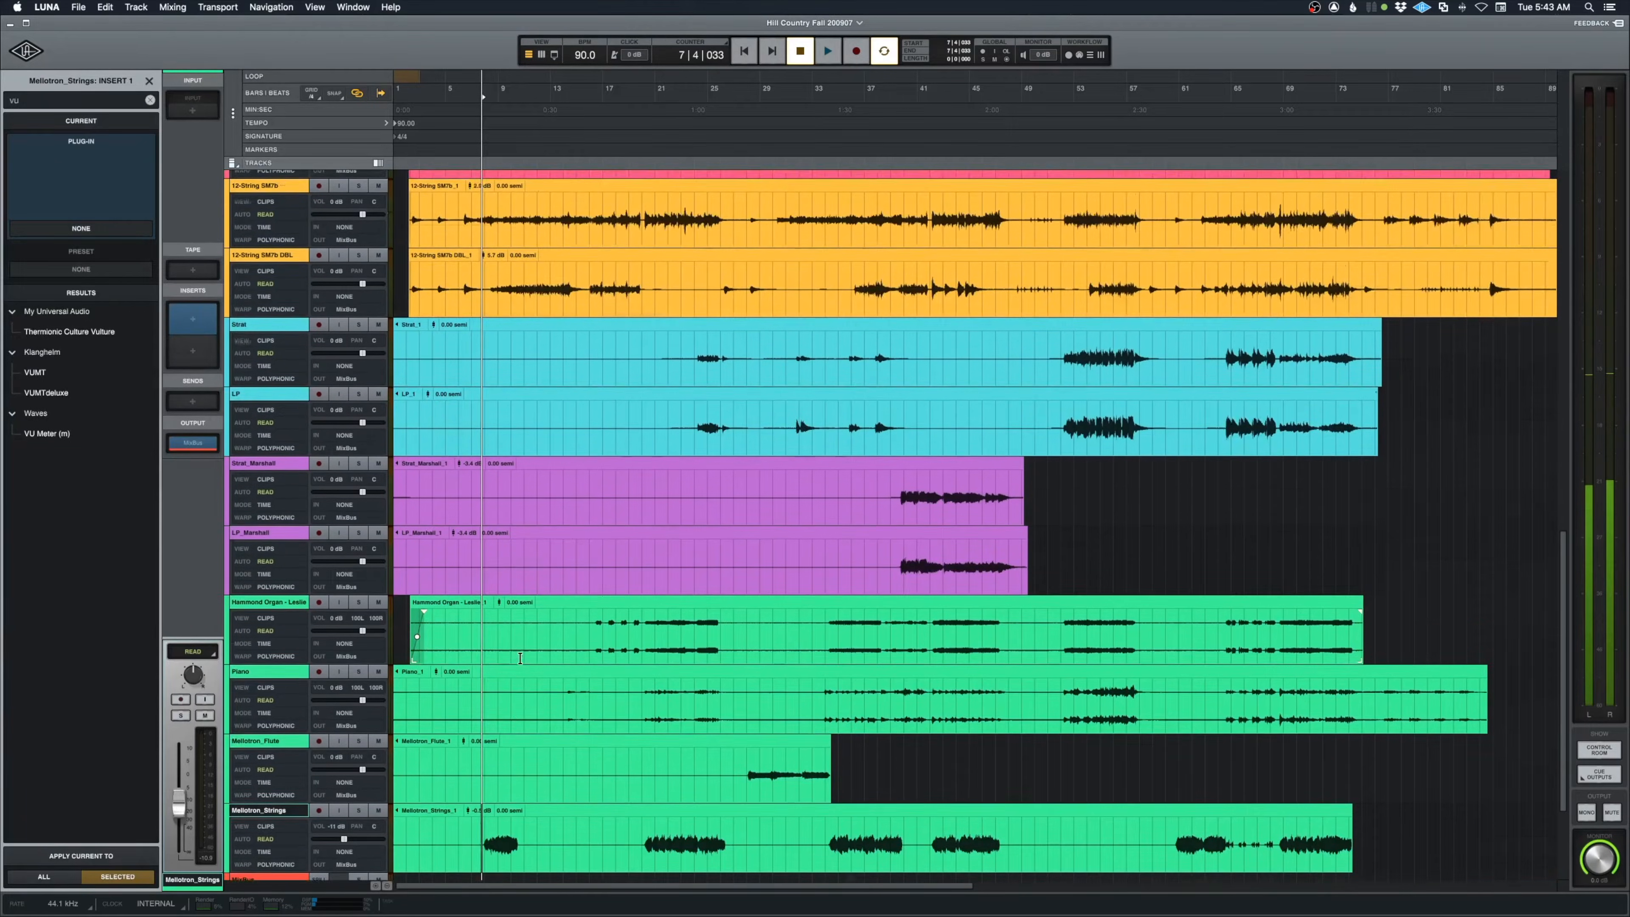
{"action": "scroll", "coordinate": [520, 659], "scroll_direction": "up", "scroll_amount": 2}
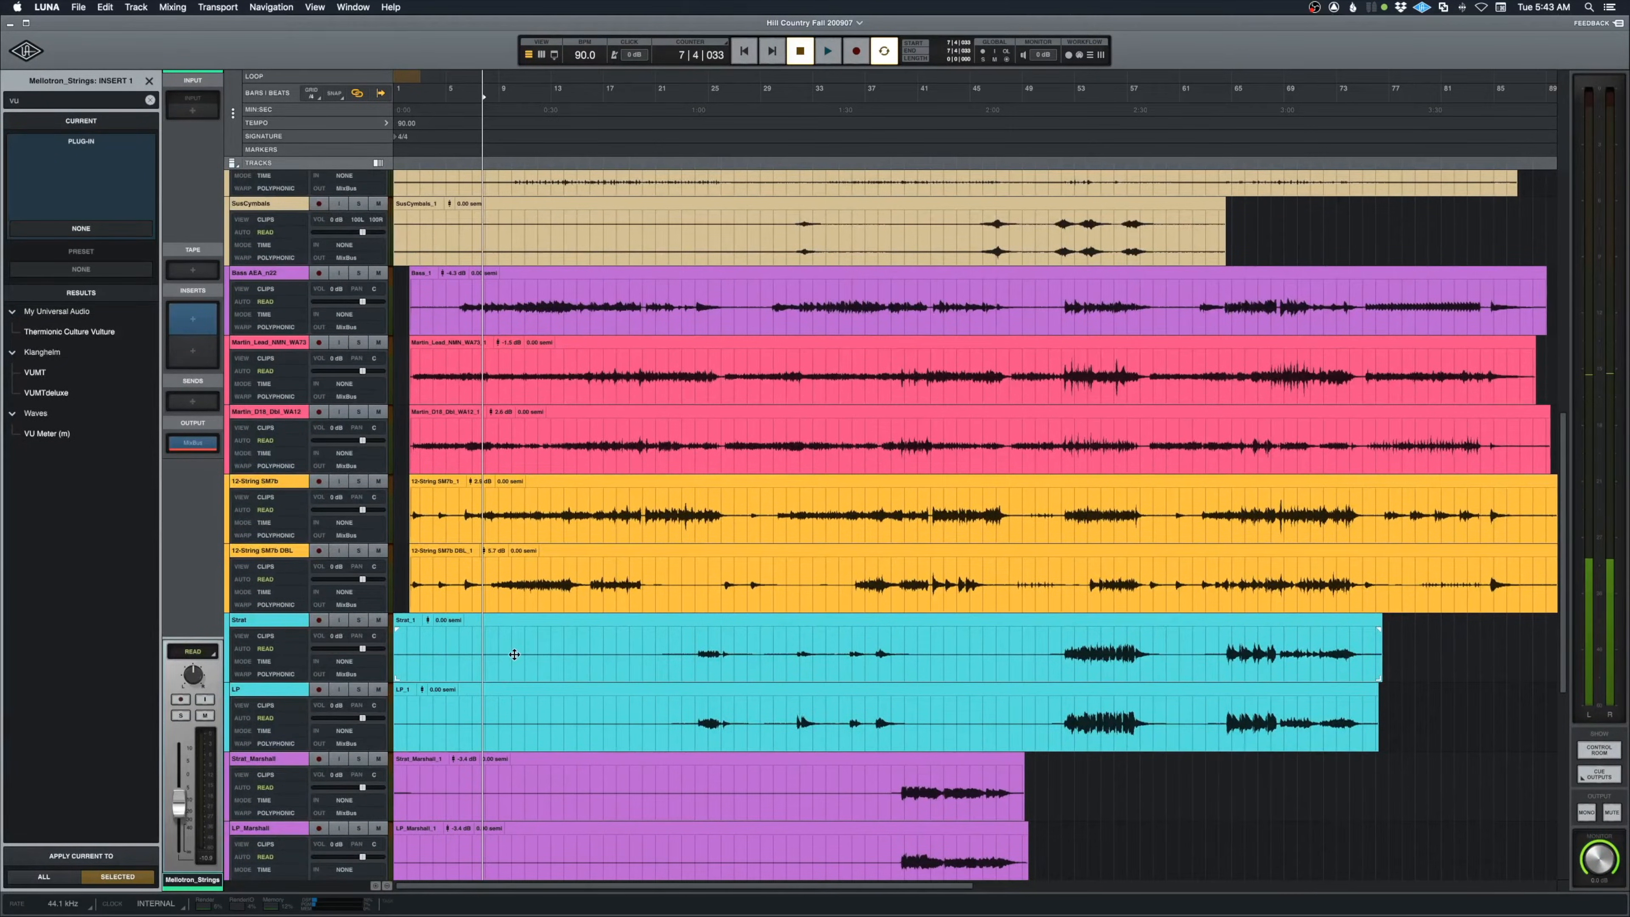
{"action": "scroll", "coordinate": [508, 658], "scroll_direction": "up", "scroll_amount": 1}
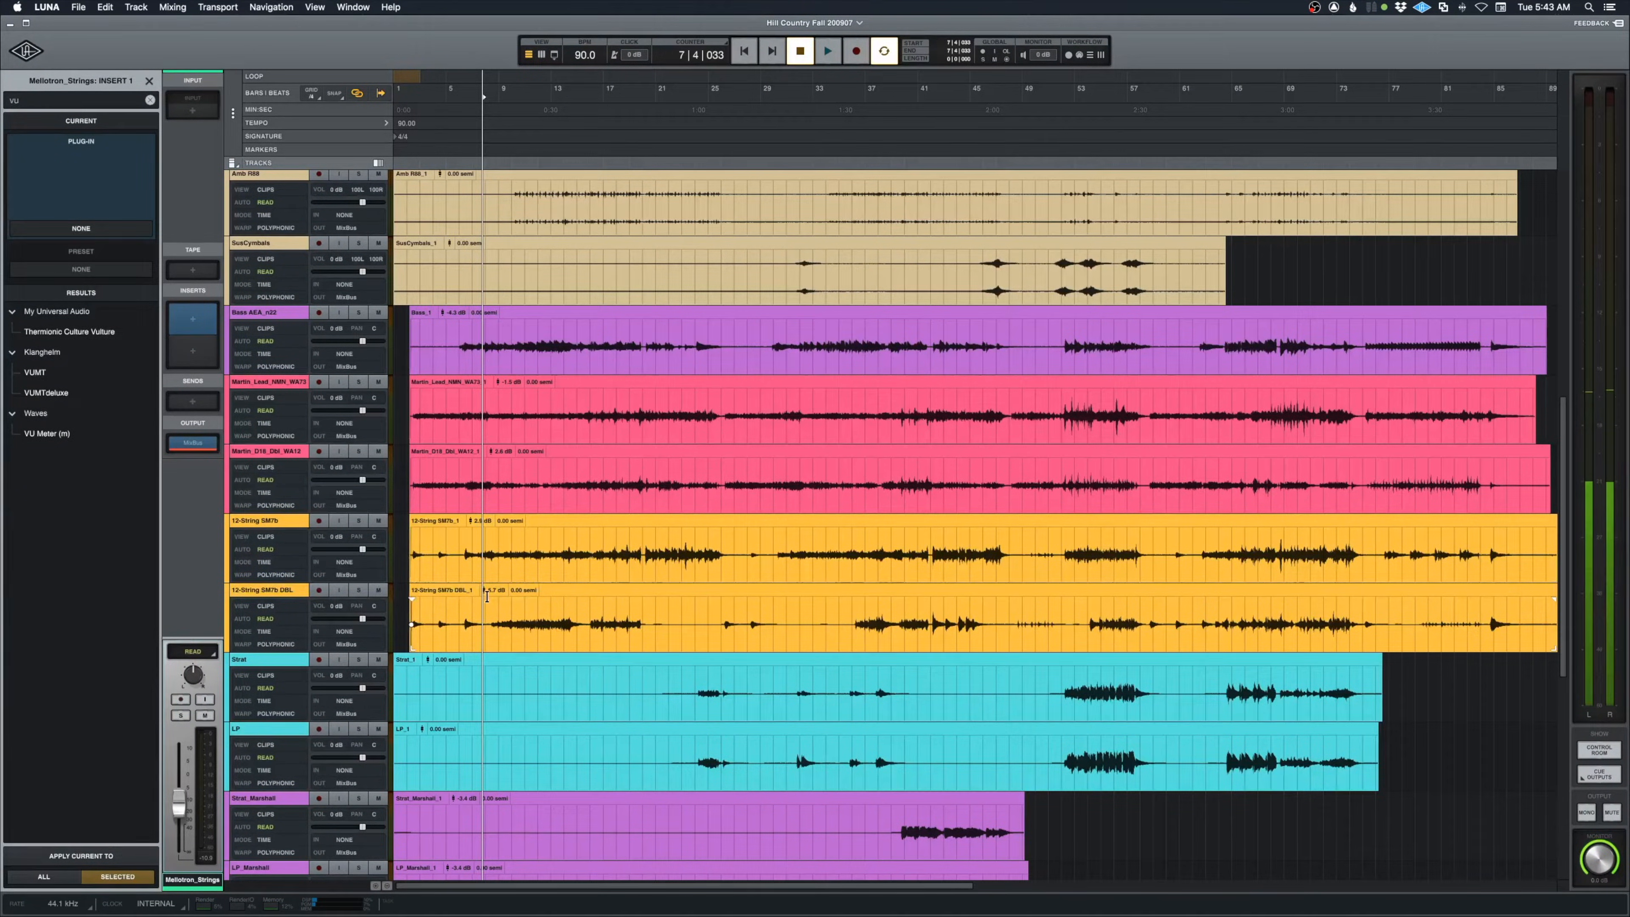
{"action": "scroll", "coordinate": [548, 516], "scroll_direction": "up", "scroll_amount": 1}
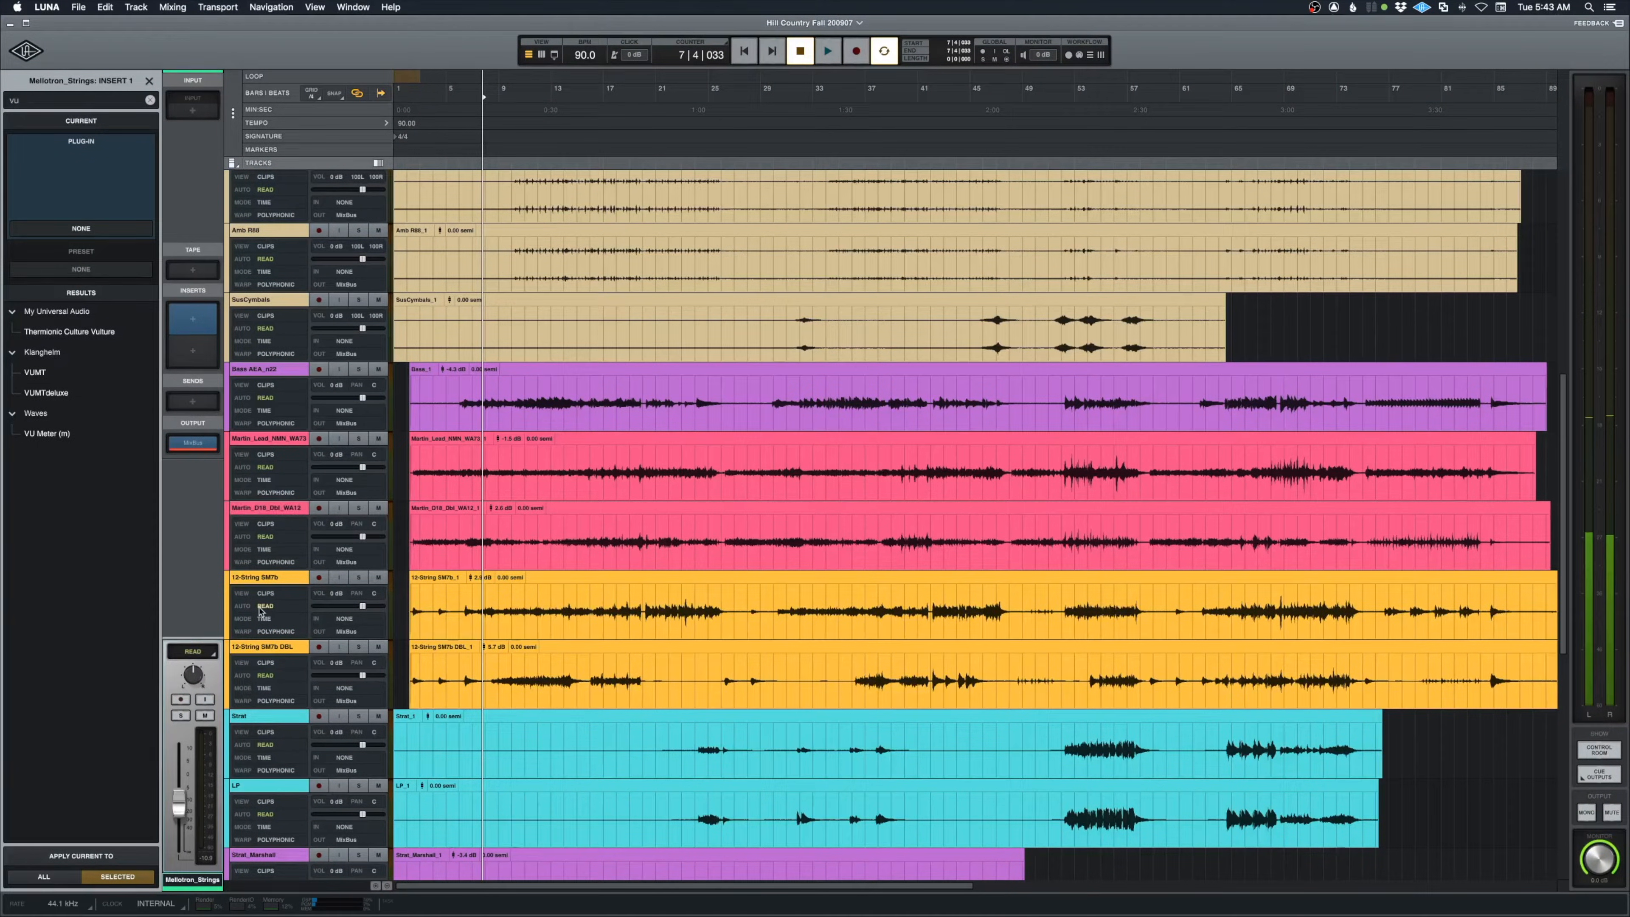
{"action": "scroll", "coordinate": [507, 631], "scroll_direction": "up", "scroll_amount": 1}
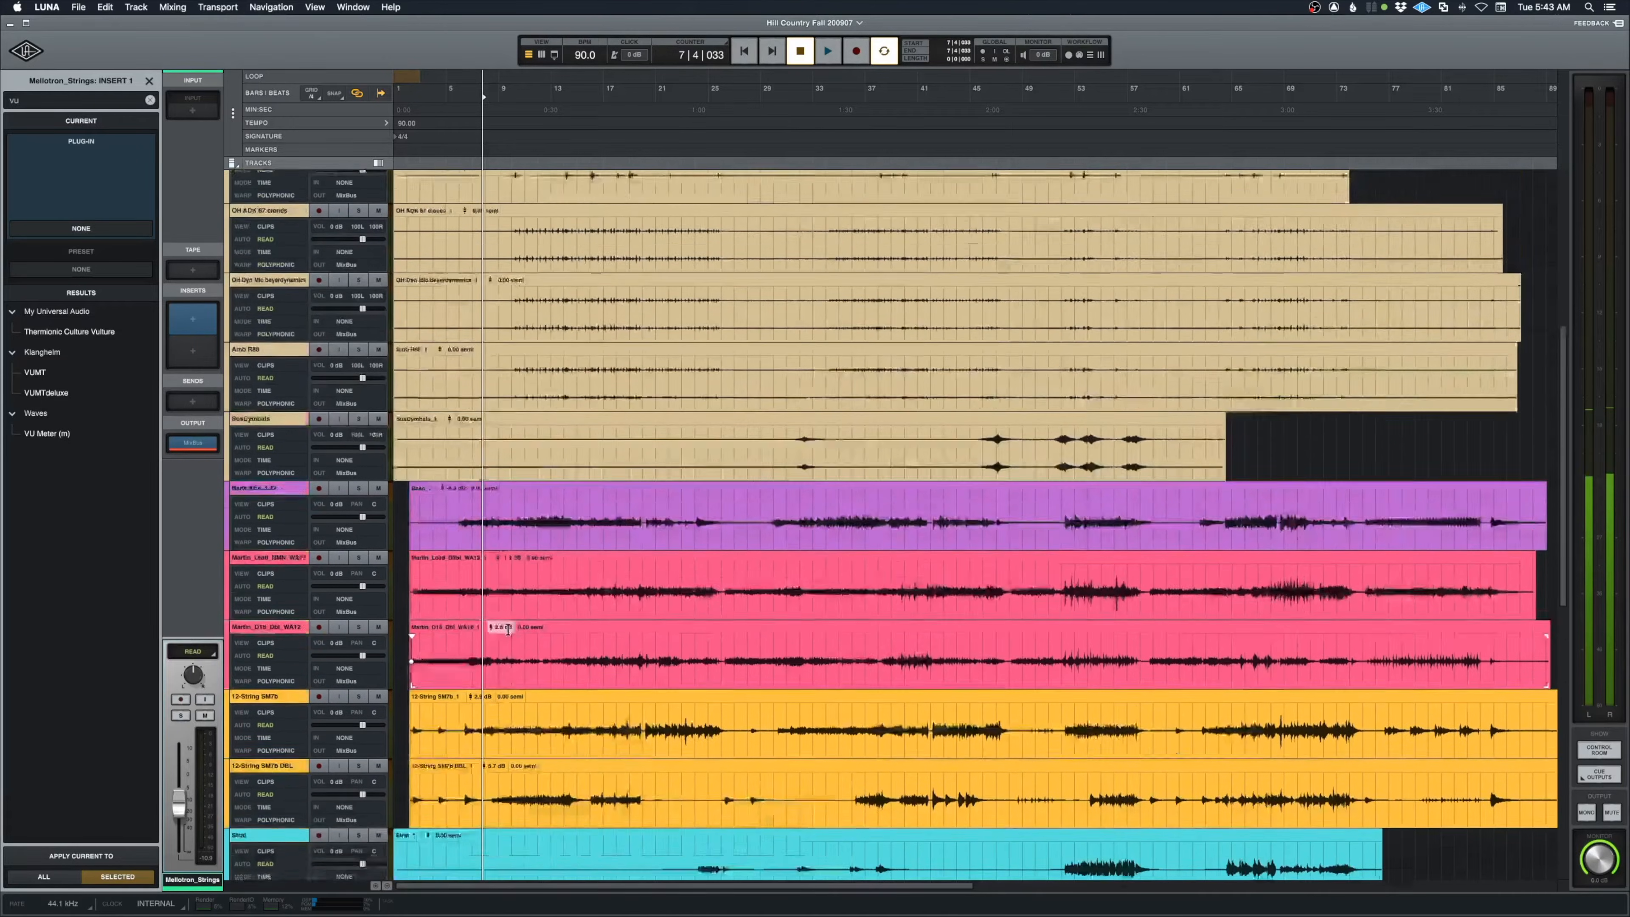
{"action": "scroll", "coordinate": [507, 631], "scroll_direction": "down", "scroll_amount": 3}
{"action": "scroll", "coordinate": [507, 632], "scroll_direction": "up", "scroll_amount": 2}
{"action": "scroll", "coordinate": [505, 631], "scroll_direction": "down", "scroll_amount": 5}
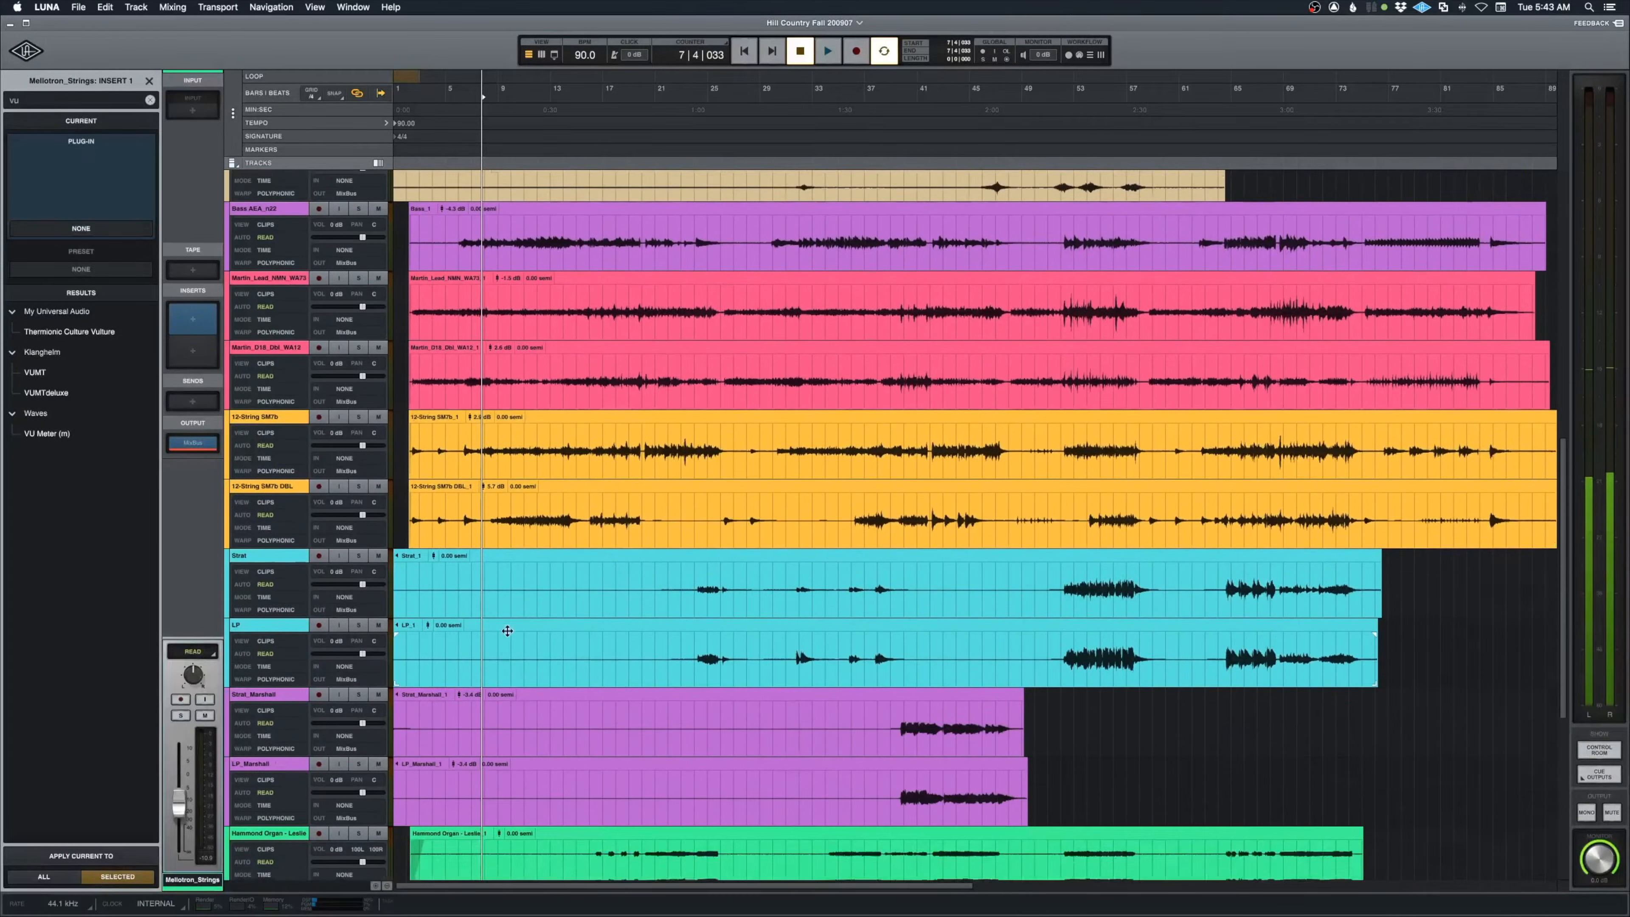
{"action": "scroll", "coordinate": [506, 632], "scroll_direction": "up", "scroll_amount": 4}
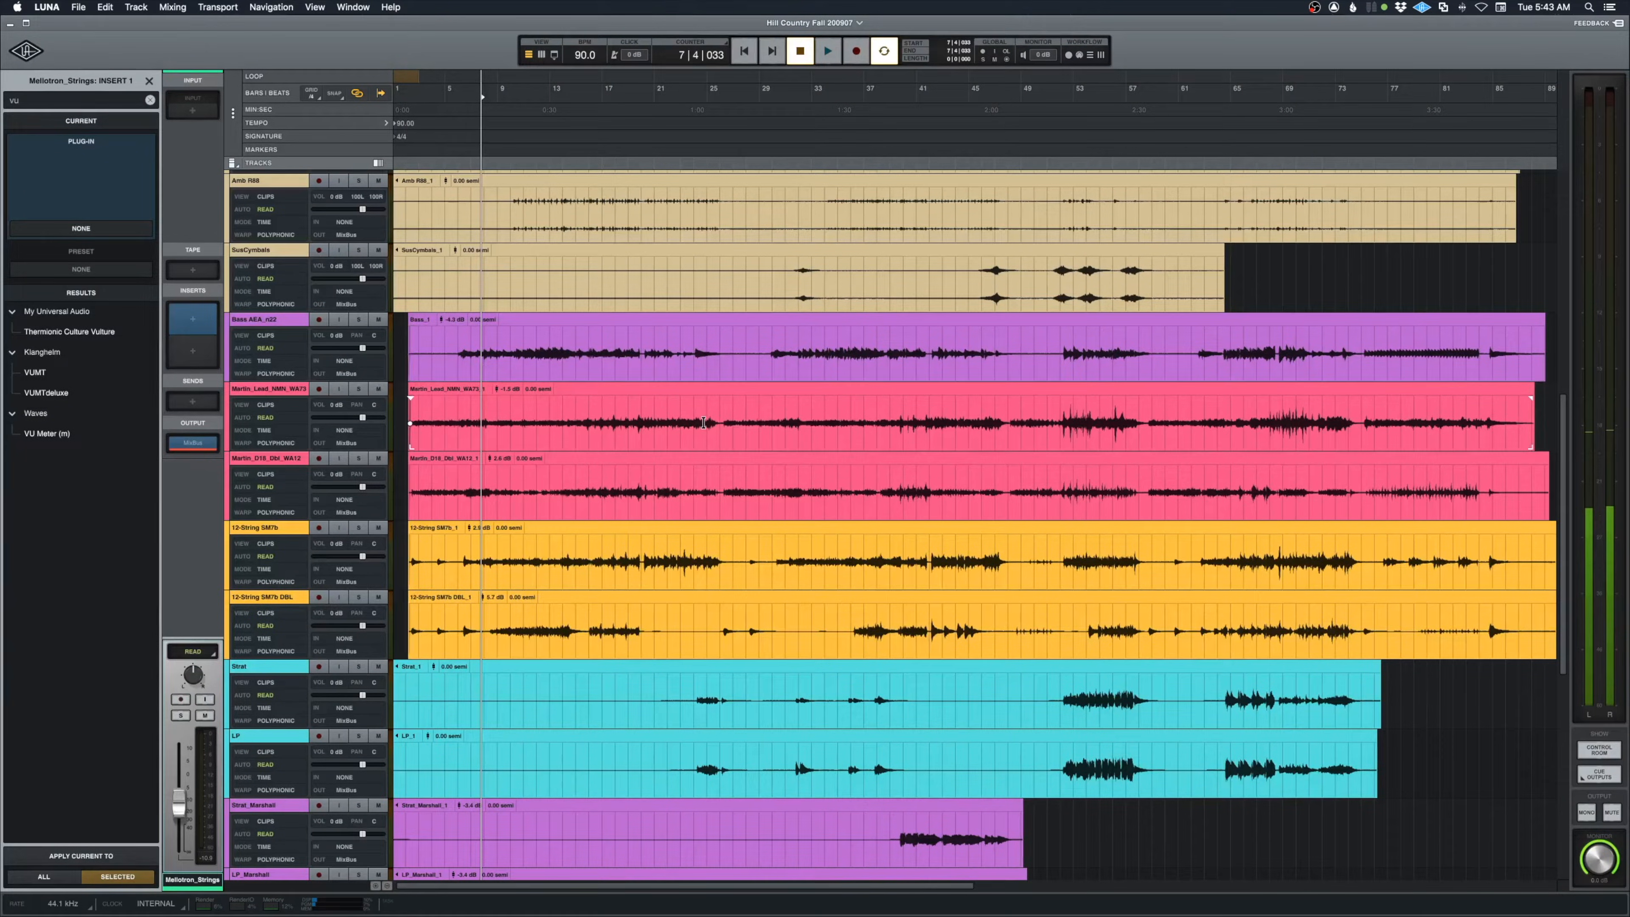
Play the song from around bar 4 in the mixer view and lower the SusCymbals fader
{"action": "left_click", "coordinate": [435, 347]}
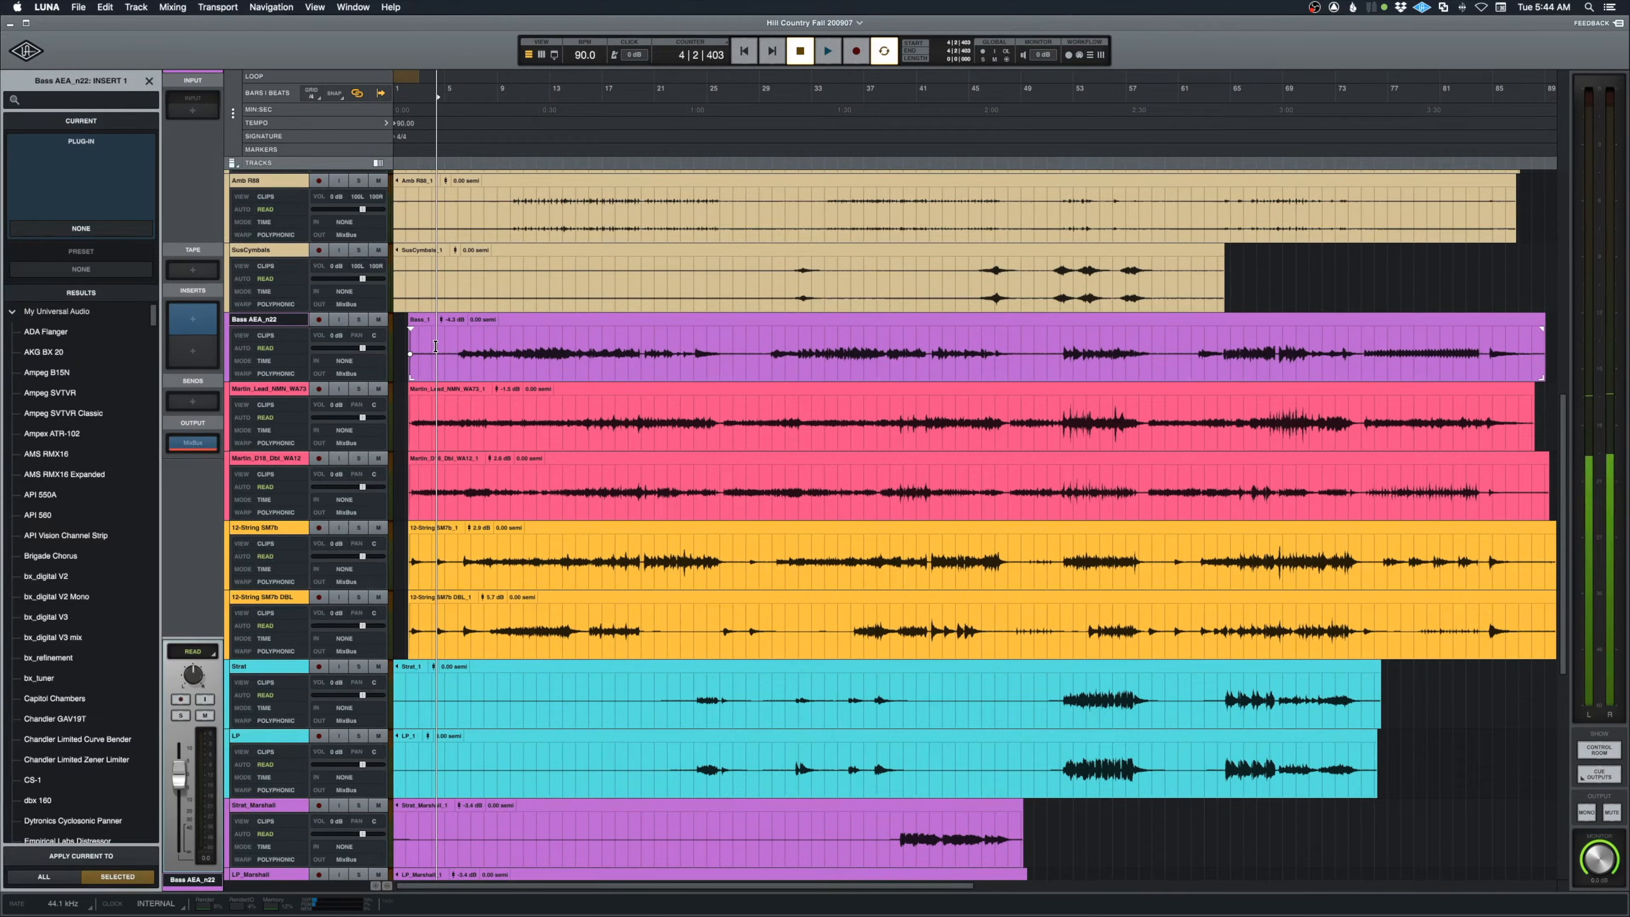
{"action": "key", "text": "super+equal"}
{"action": "key", "text": "space"}
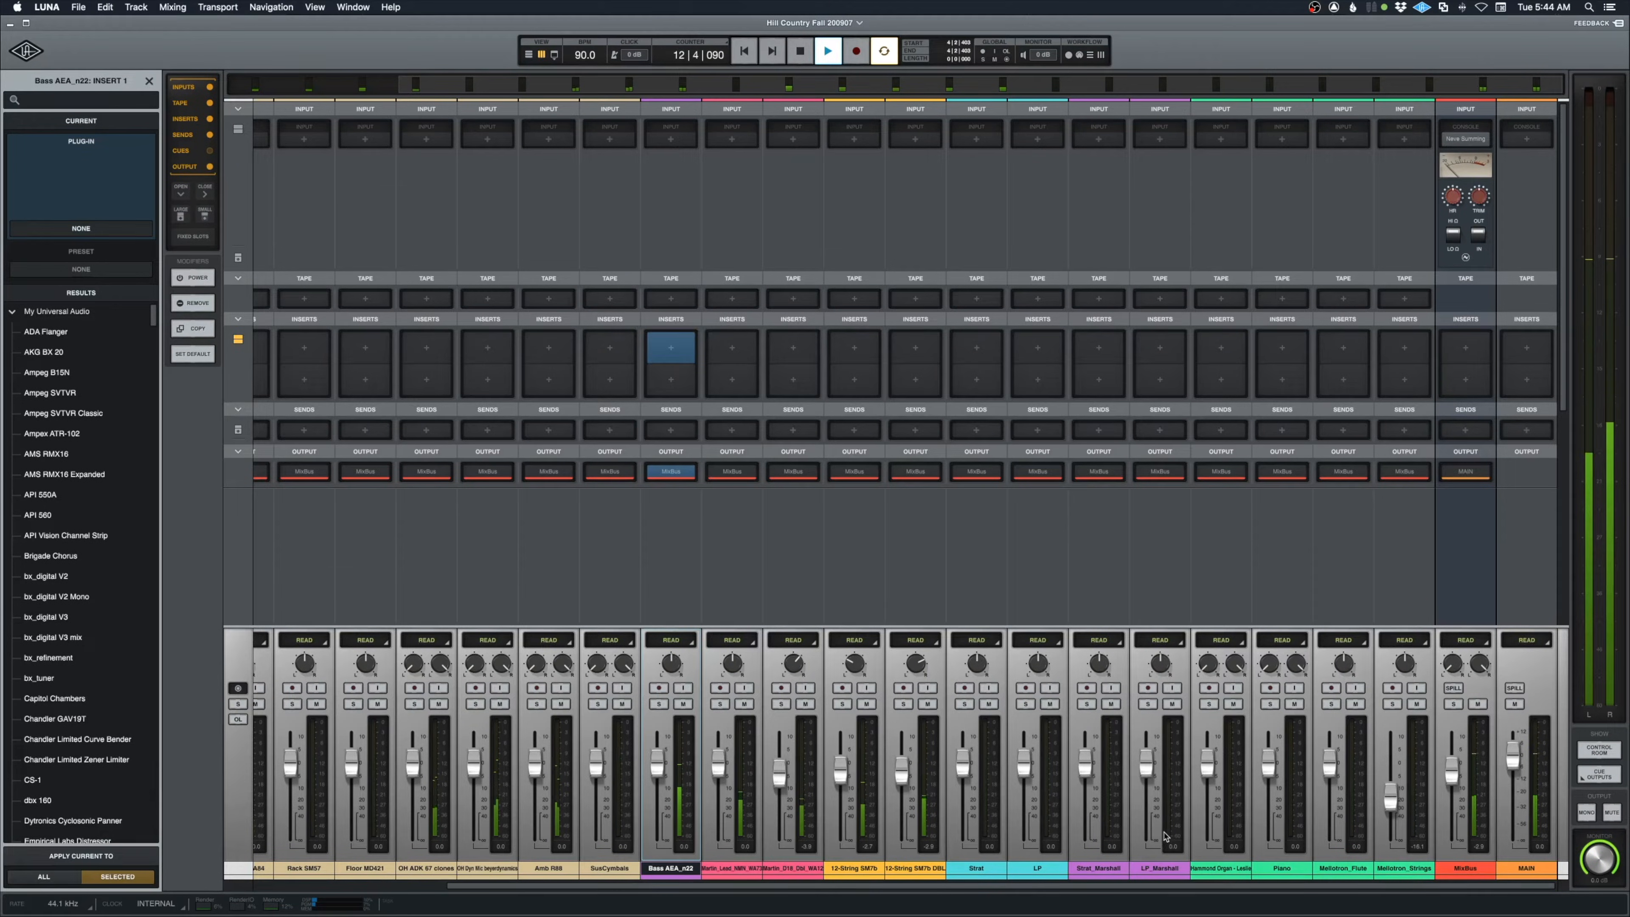
{"action": "scroll", "coordinate": [947, 783], "scroll_direction": "left", "scroll_amount": 5}
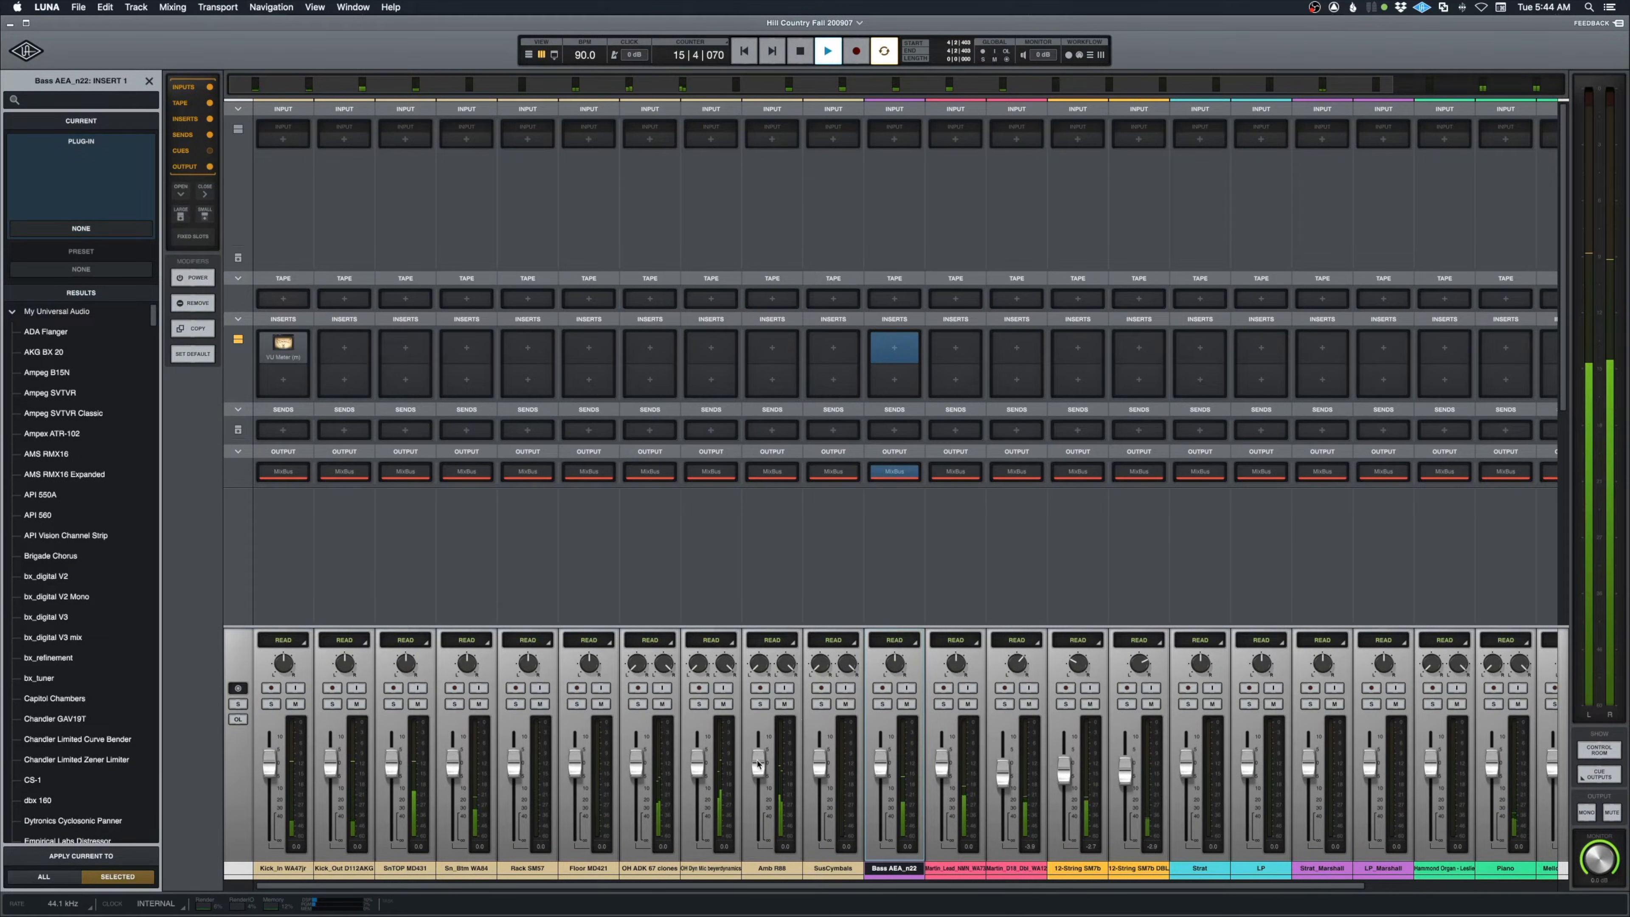
{"action": "mouse_move", "coordinate": [820, 764]}
{"action": "left_mouse_down"}
{"action": "mouse_move", "coordinate": [817, 827]}
{"action": "mouse_move", "coordinate": [820, 795]}
{"action": "left_mouse_up"}
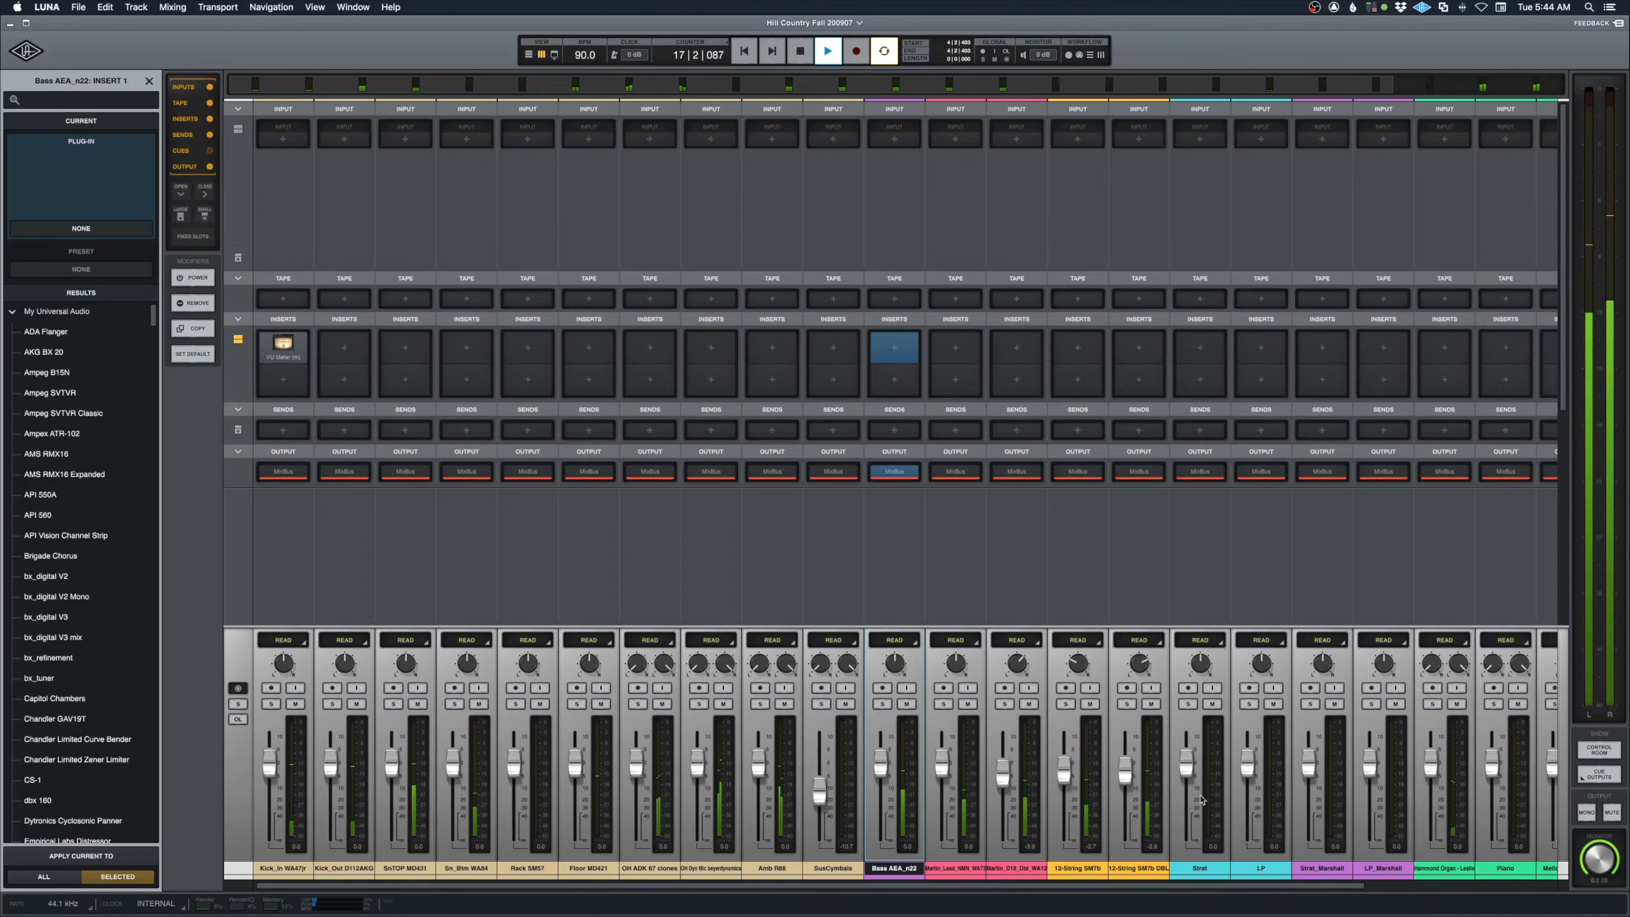
Lower the Hammond Organ - Leslie fader and fine-tune the Piano fader during playback
{"action": "left_click_drag", "start_coordinate": [1431, 765], "coordinate": [1431, 781]}
{"action": "scroll", "coordinate": [1419, 816], "scroll_direction": "right", "scroll_amount": 5}
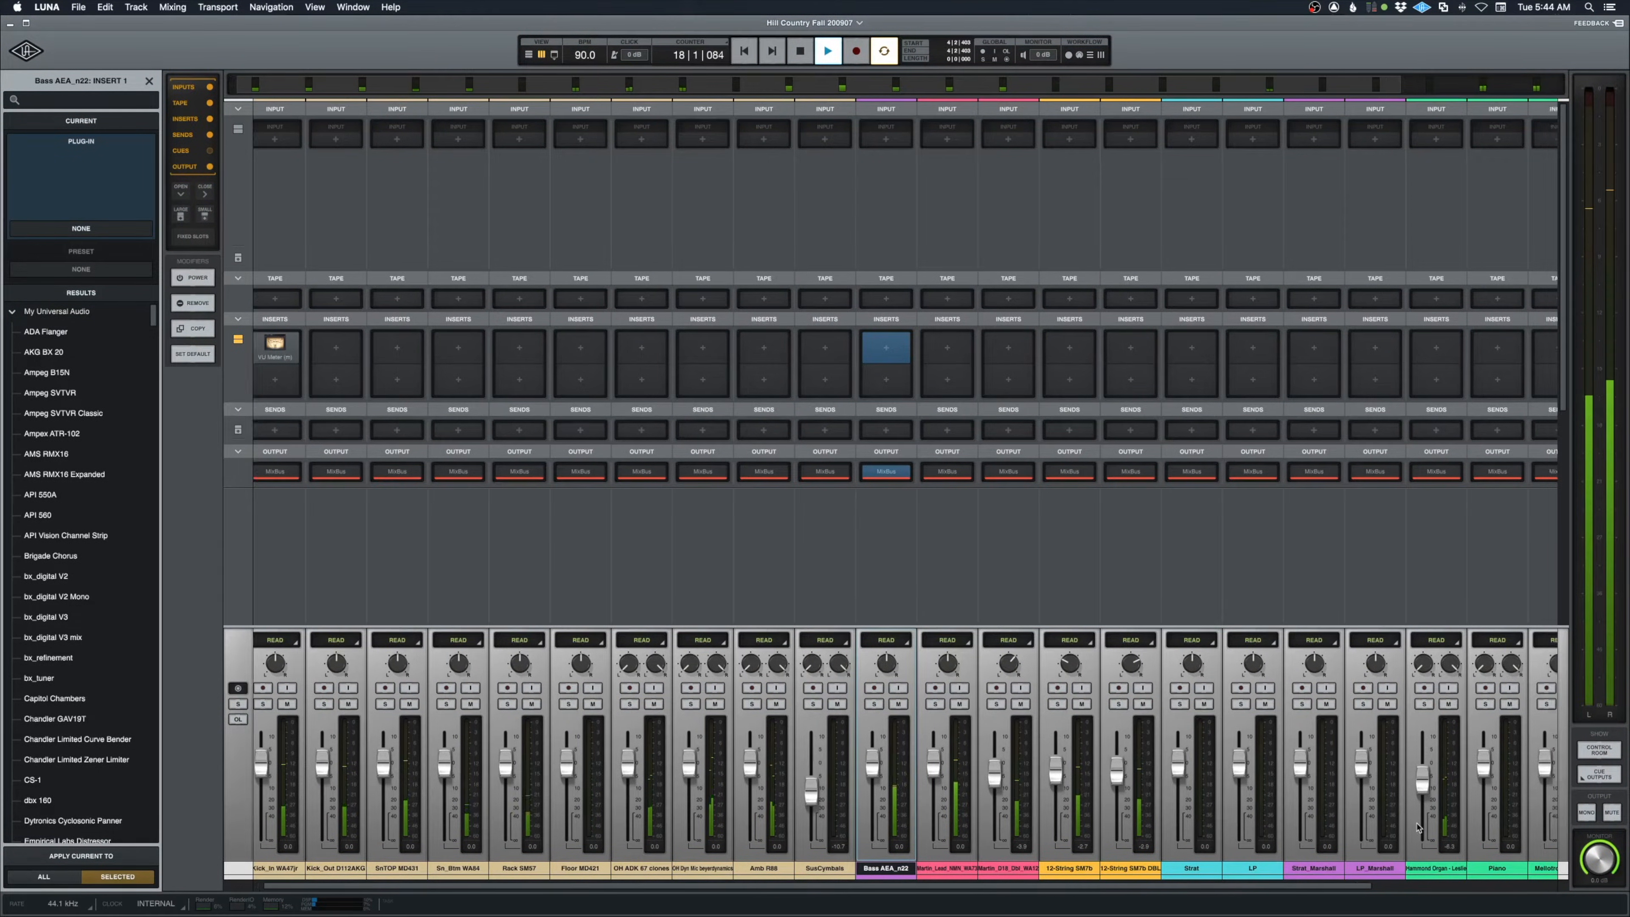
{"action": "left_click_drag", "start_coordinate": [1207, 787], "coordinate": [1213, 787]}
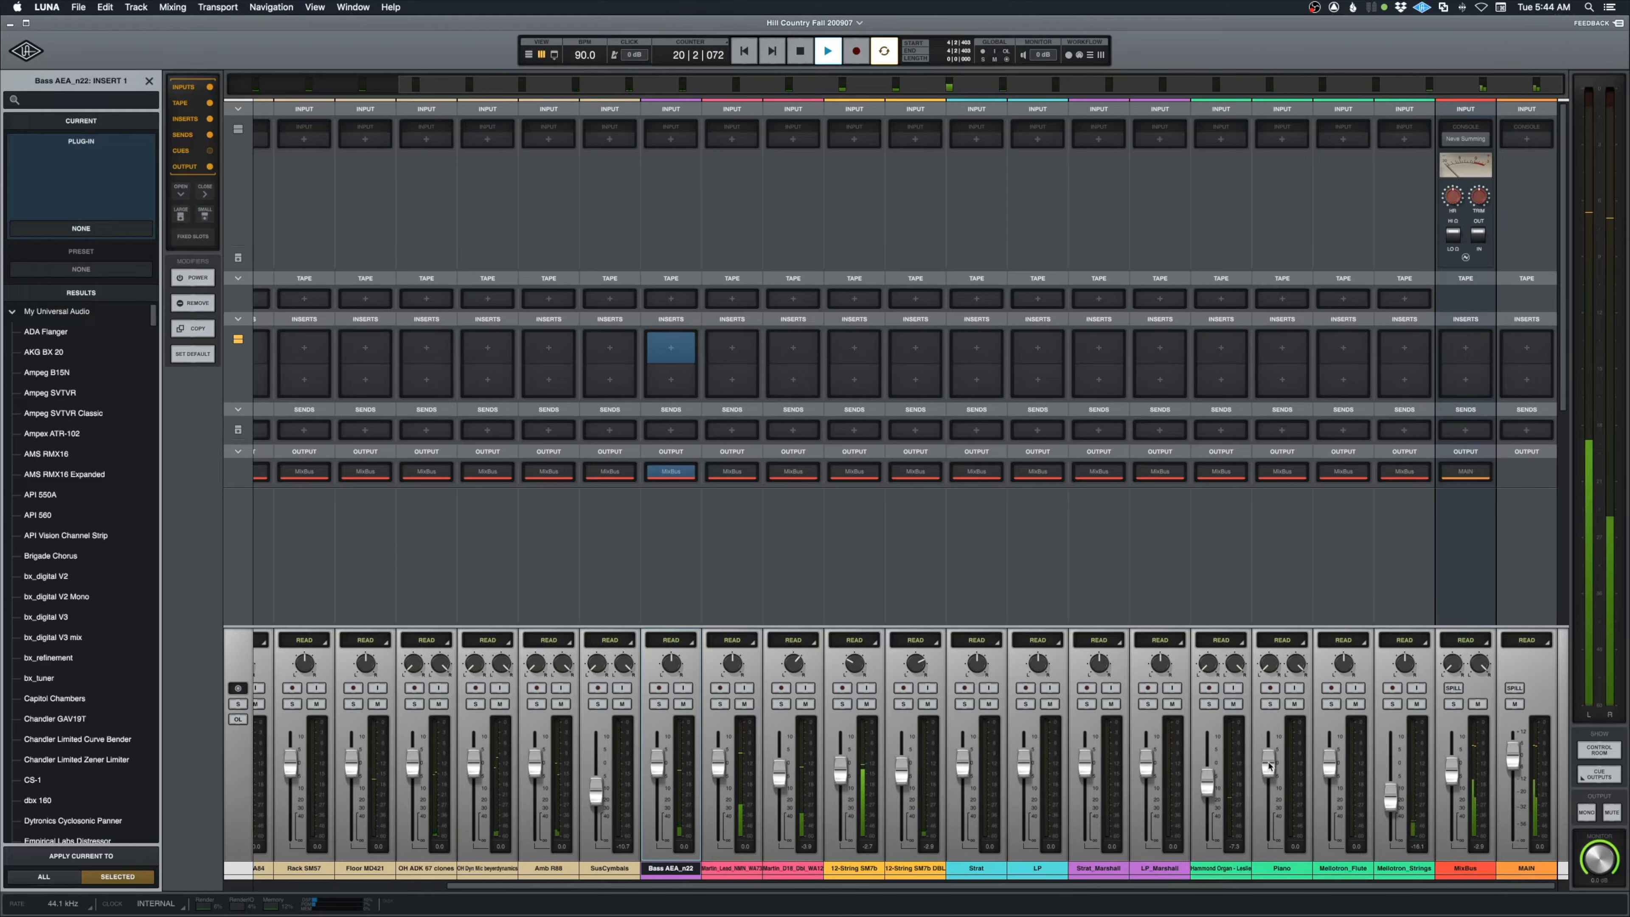
{"action": "left_click_drag", "start_coordinate": [1269, 765], "coordinate": [1269, 763]}
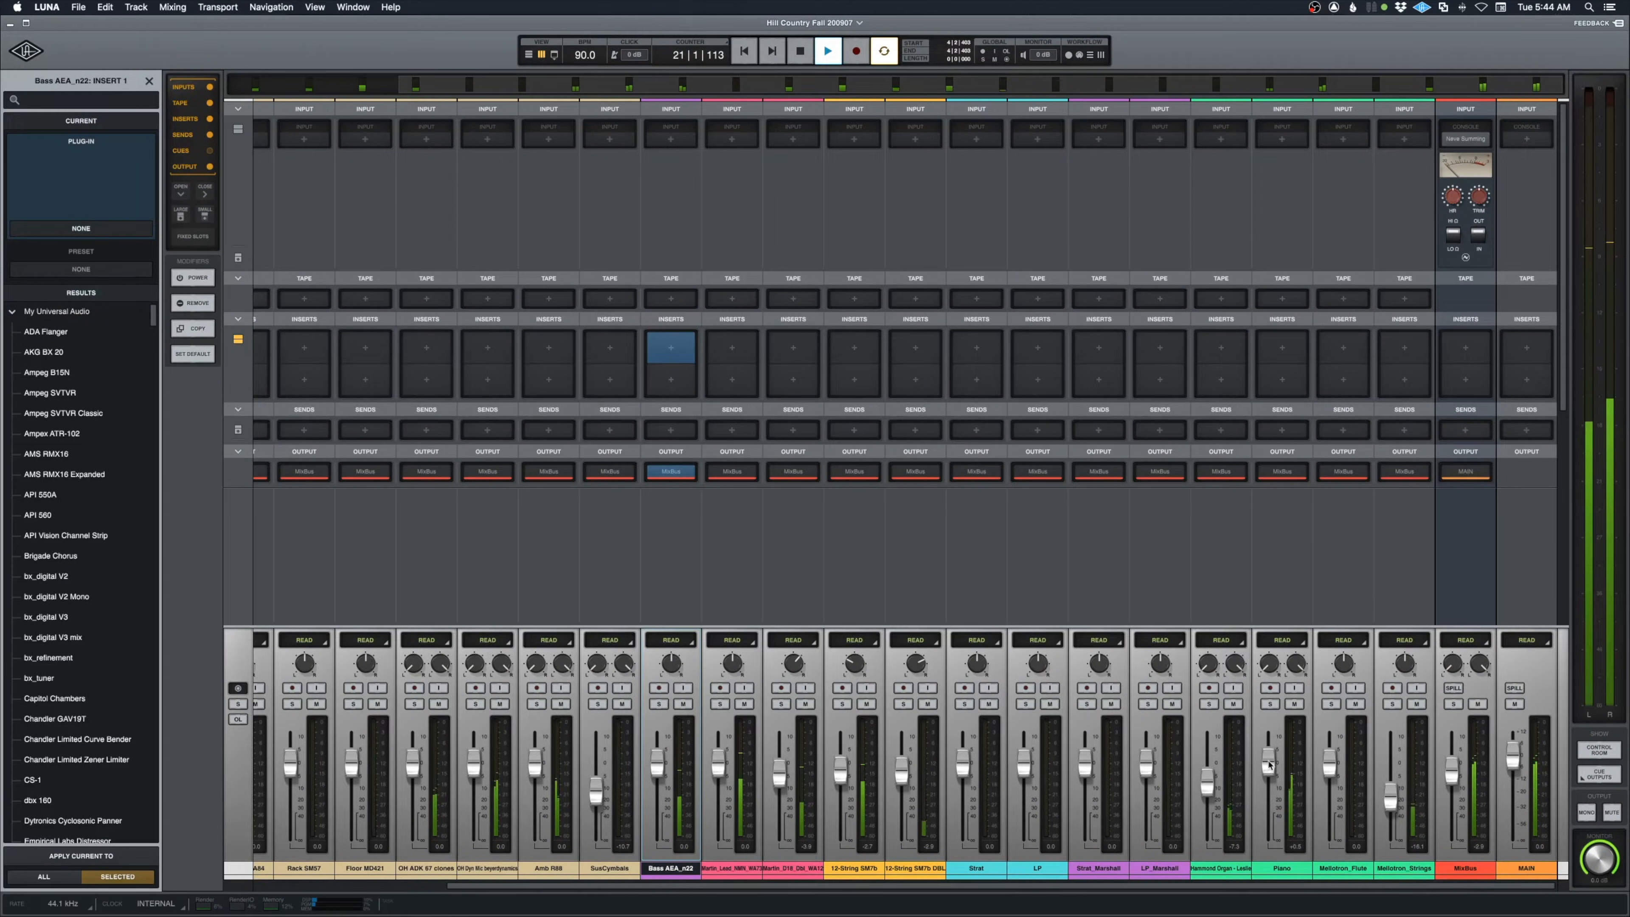
Fine-tune the Mellotron_Strings, Piano and Hammond Organ - Leslie faders during playback
{"action": "left_click_drag", "start_coordinate": [1393, 805], "coordinate": [1394, 811]}
{"action": "left_click_drag", "start_coordinate": [1269, 765], "coordinate": [1266, 779]}
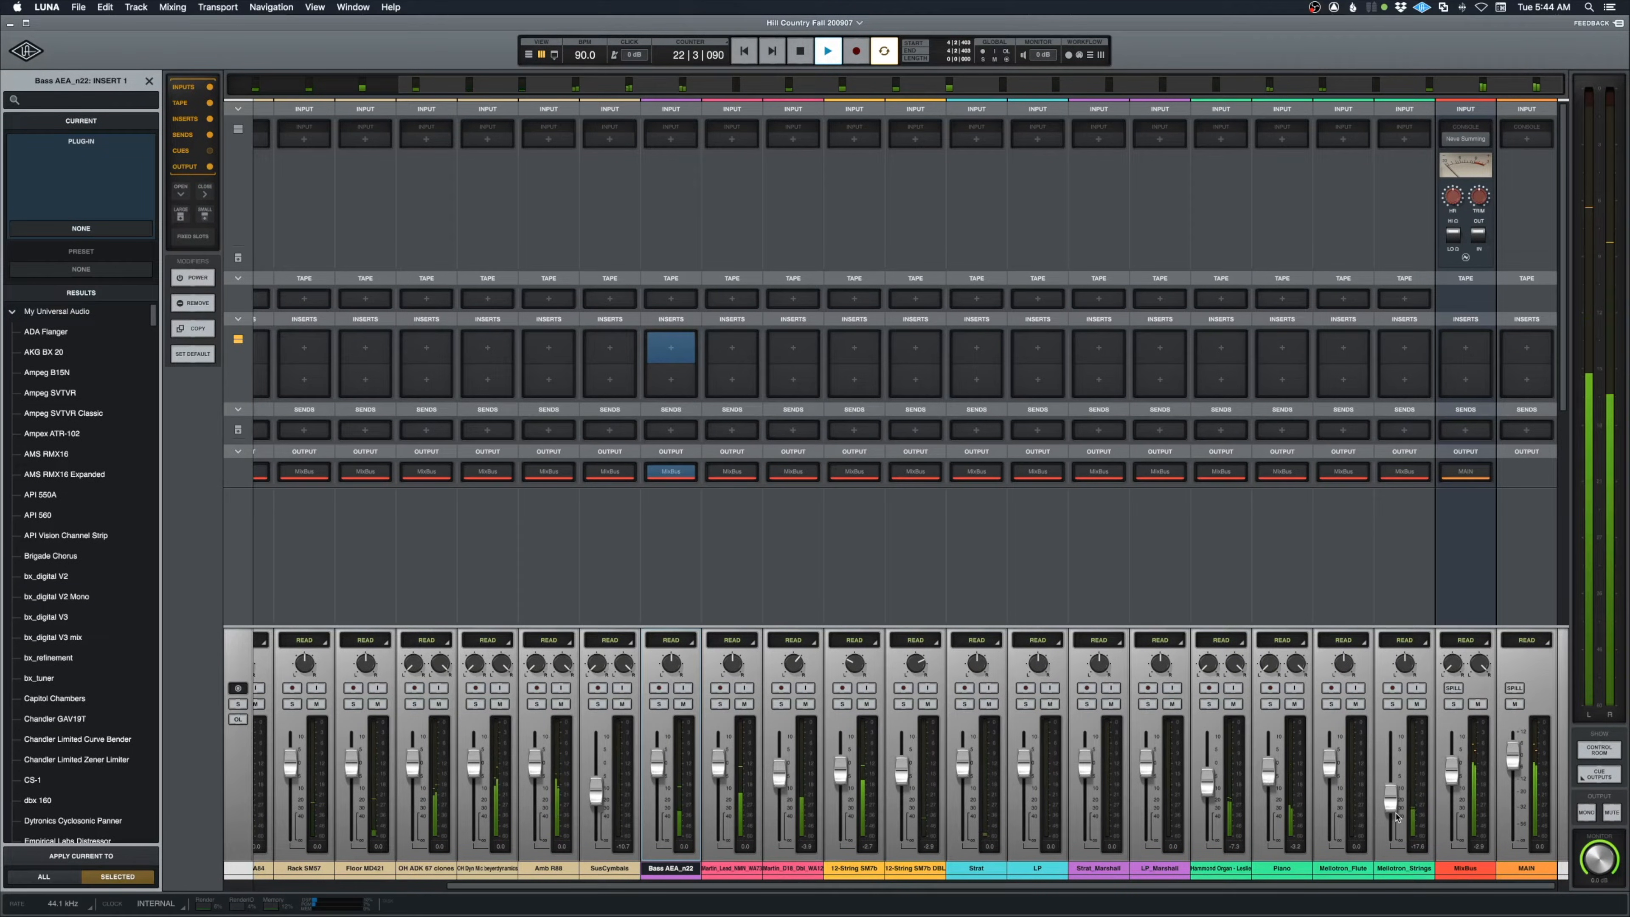
{"action": "left_click_drag", "start_coordinate": [1396, 814], "coordinate": [1396, 812]}
{"action": "left_click_drag", "start_coordinate": [1204, 790], "coordinate": [1204, 784]}
Lower the Strat and LP faders to matching levels and play the song from around bar 24
{"action": "scroll", "coordinate": [1194, 793], "scroll_direction": "left", "scroll_amount": 5}
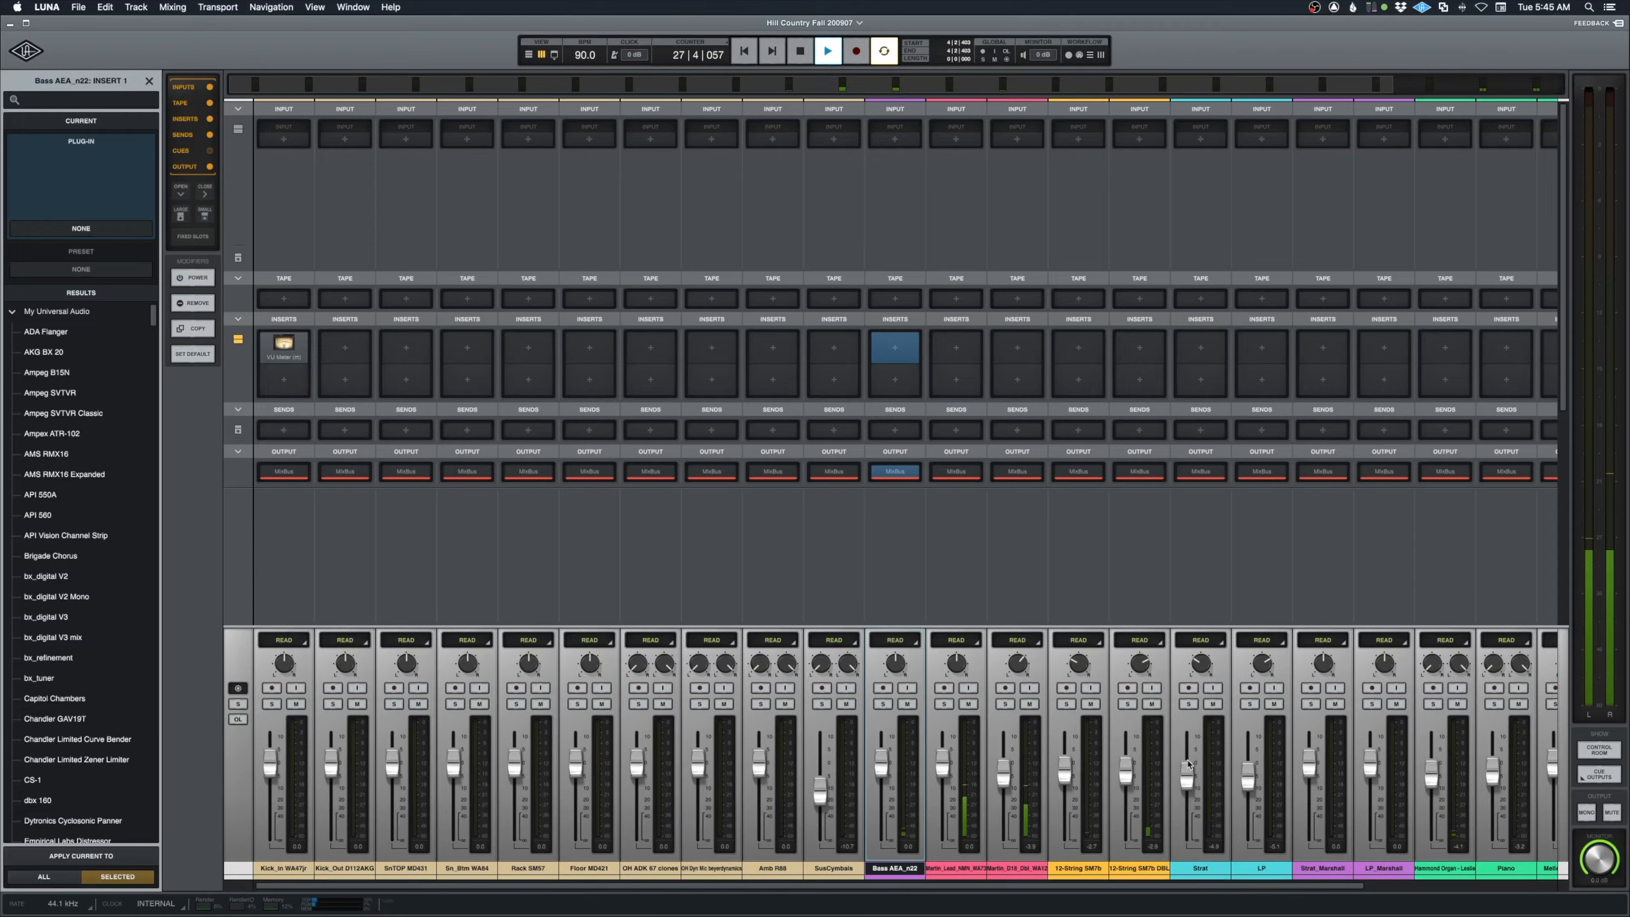
{"action": "left_click", "coordinate": [704, 675]}
{"action": "key", "text": "space"}
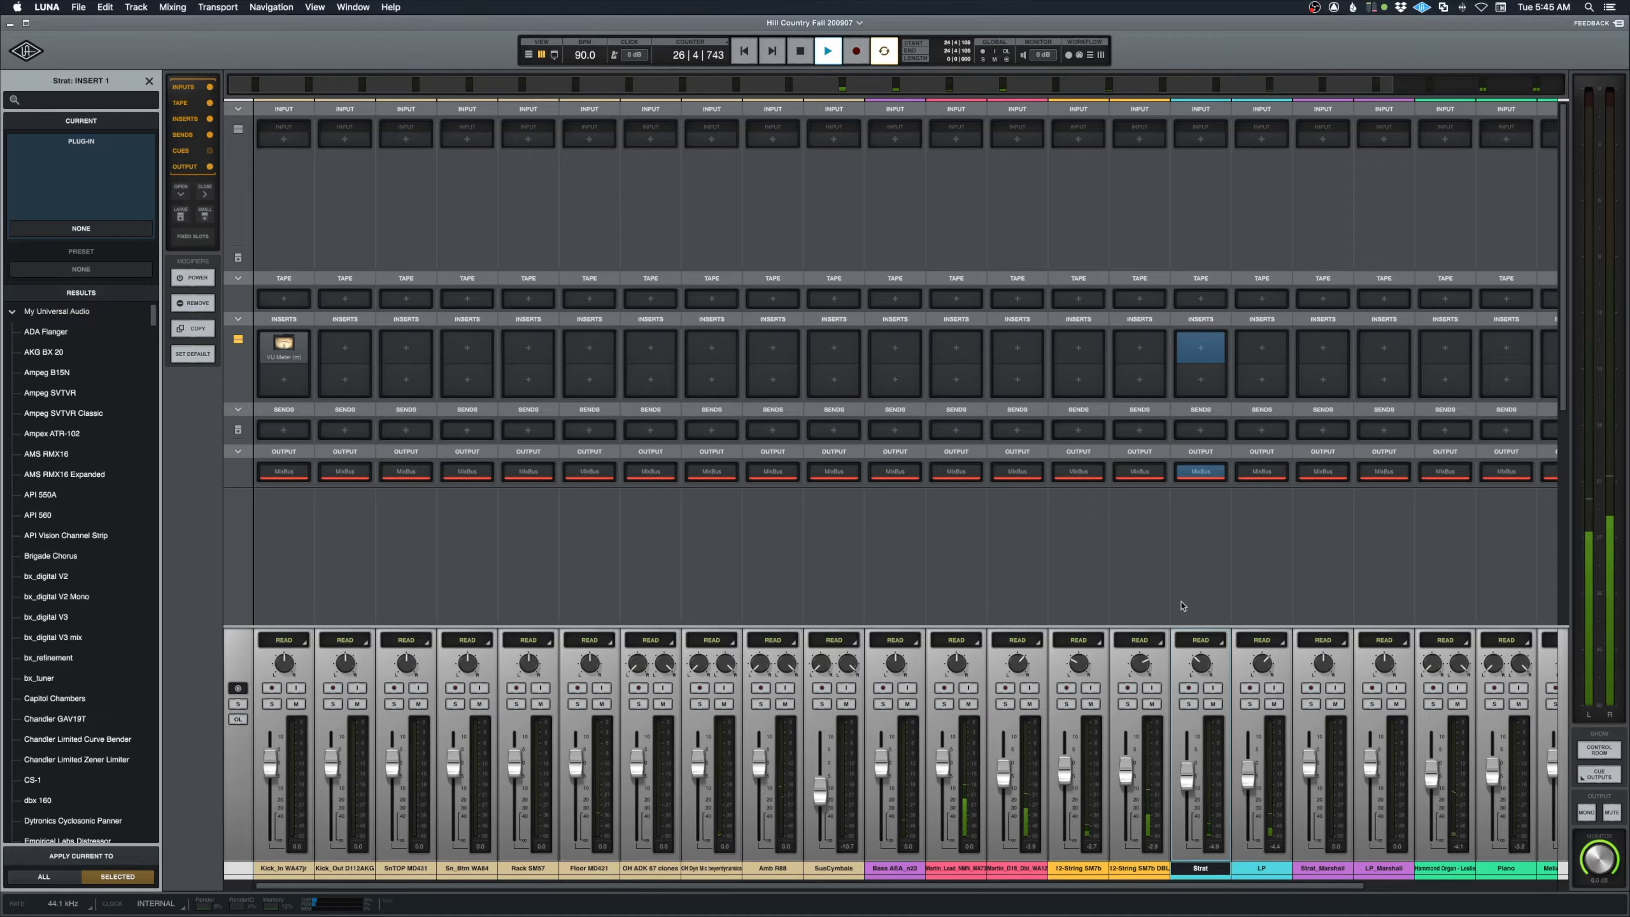
Restart playback from around bar 24 and lower the Mellotron_Flute fader
{"action": "scroll", "coordinate": [1496, 796], "scroll_direction": "right", "scroll_amount": 2}
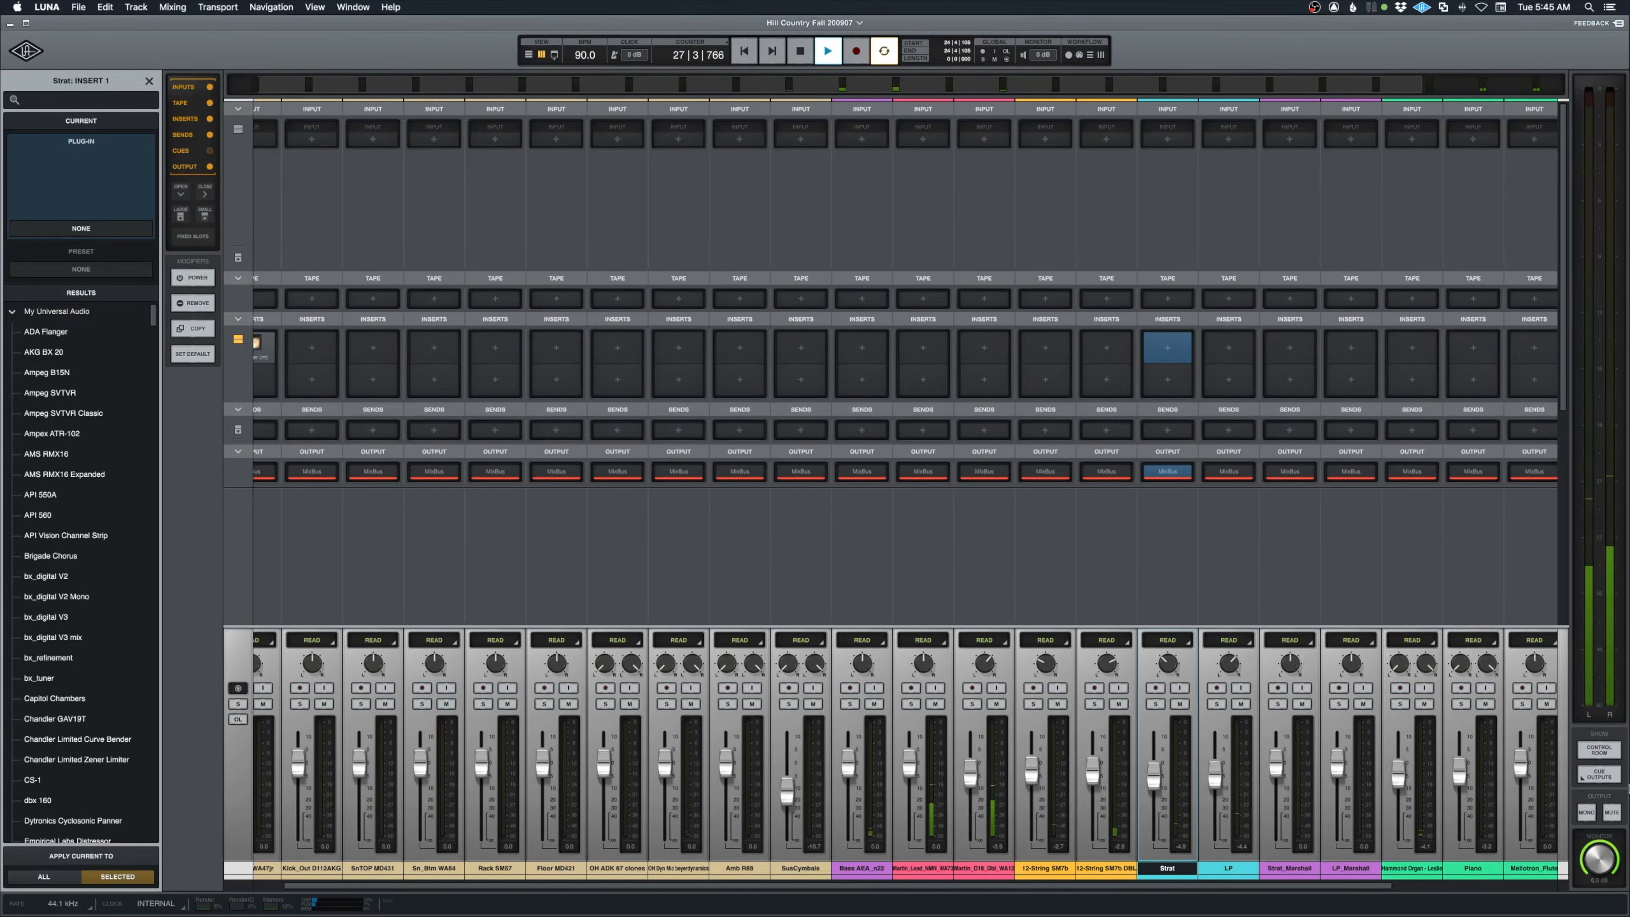
{"action": "key", "text": "space"}
{"action": "scroll", "coordinate": [1412, 809], "scroll_direction": "right", "scroll_amount": 6}
{"action": "key", "text": "space"}
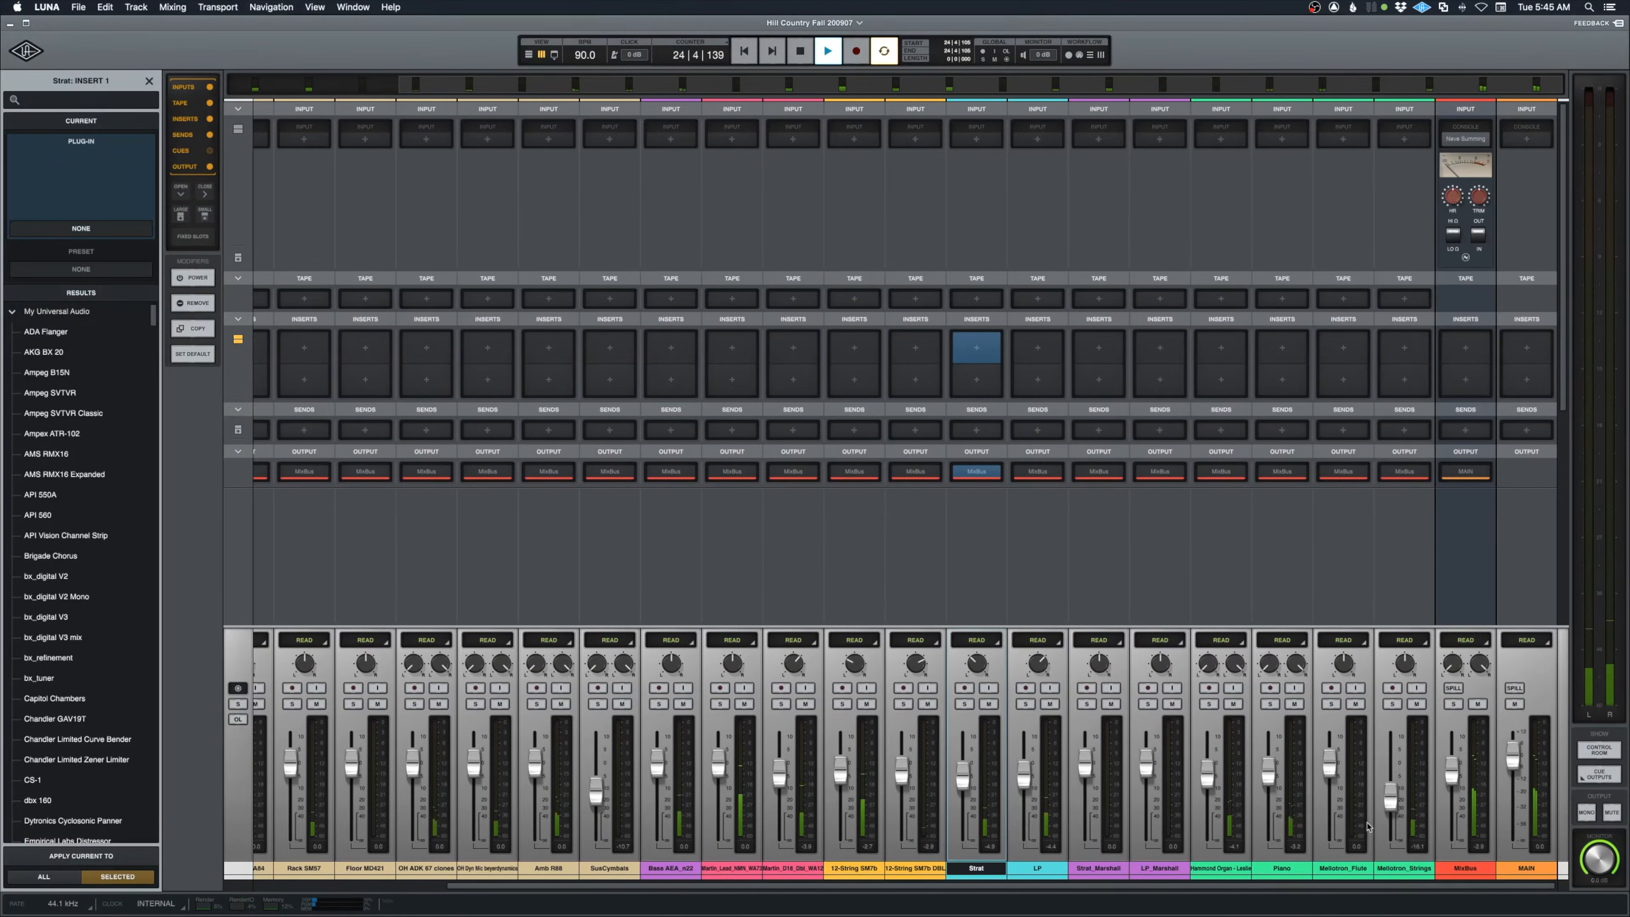
{"action": "left_click_drag", "start_coordinate": [1327, 796], "coordinate": [1327, 816]}
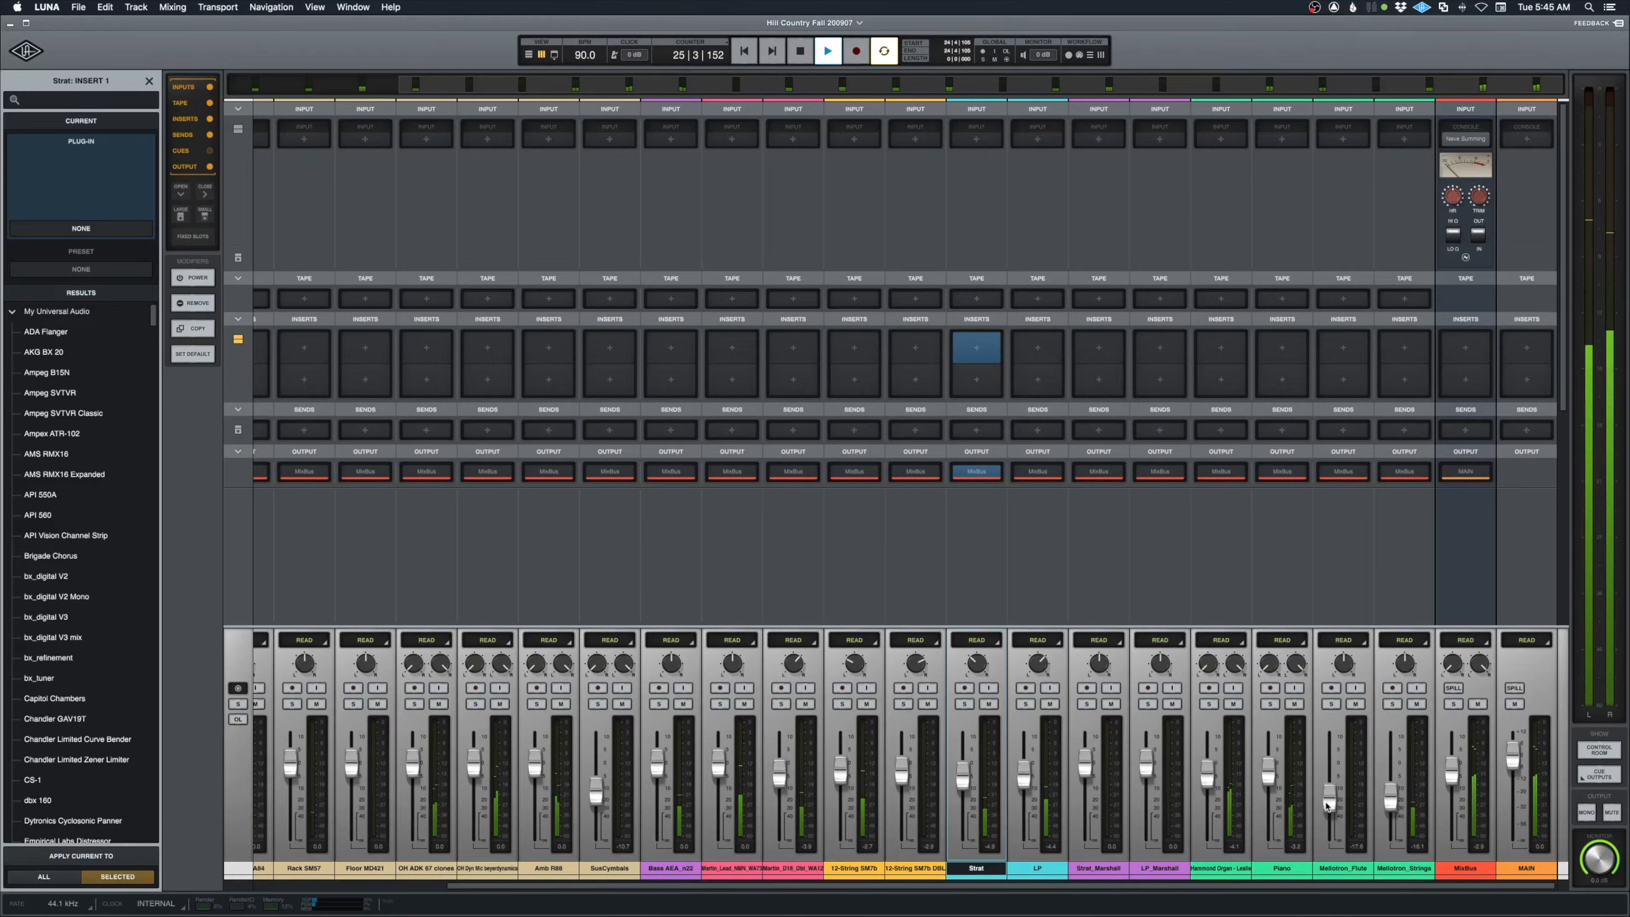
Raise the Mellotron_Flute track volume slightly in the timeline and return to the mixer
{"action": "key", "text": "super+equal"}
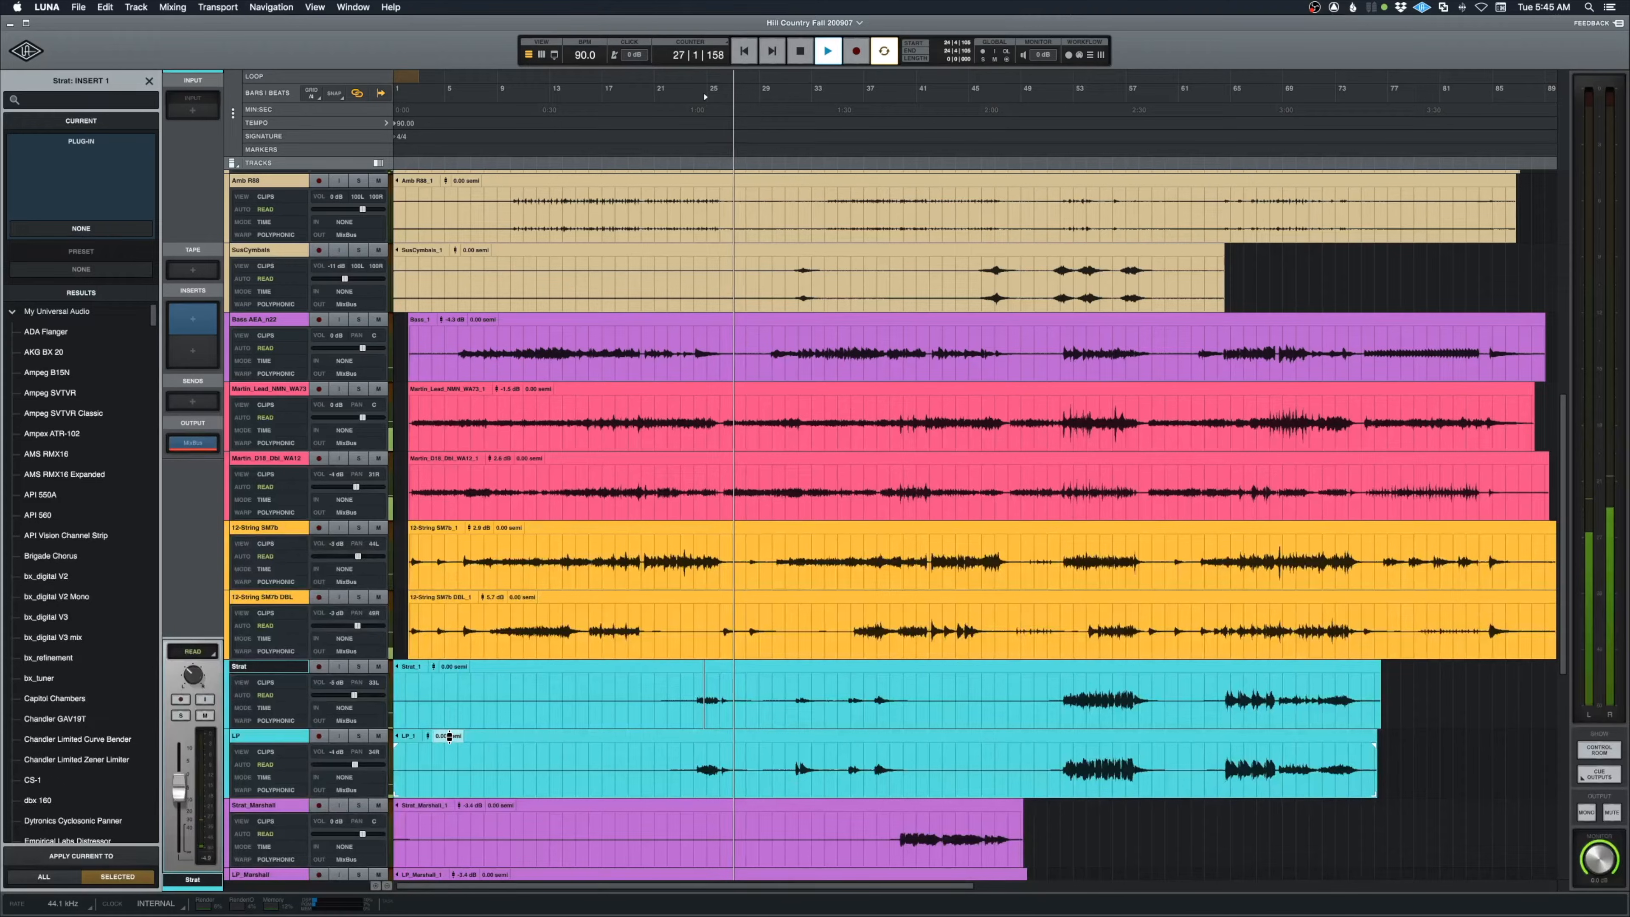
{"action": "scroll", "coordinate": [449, 737], "scroll_direction": "down", "scroll_amount": 8}
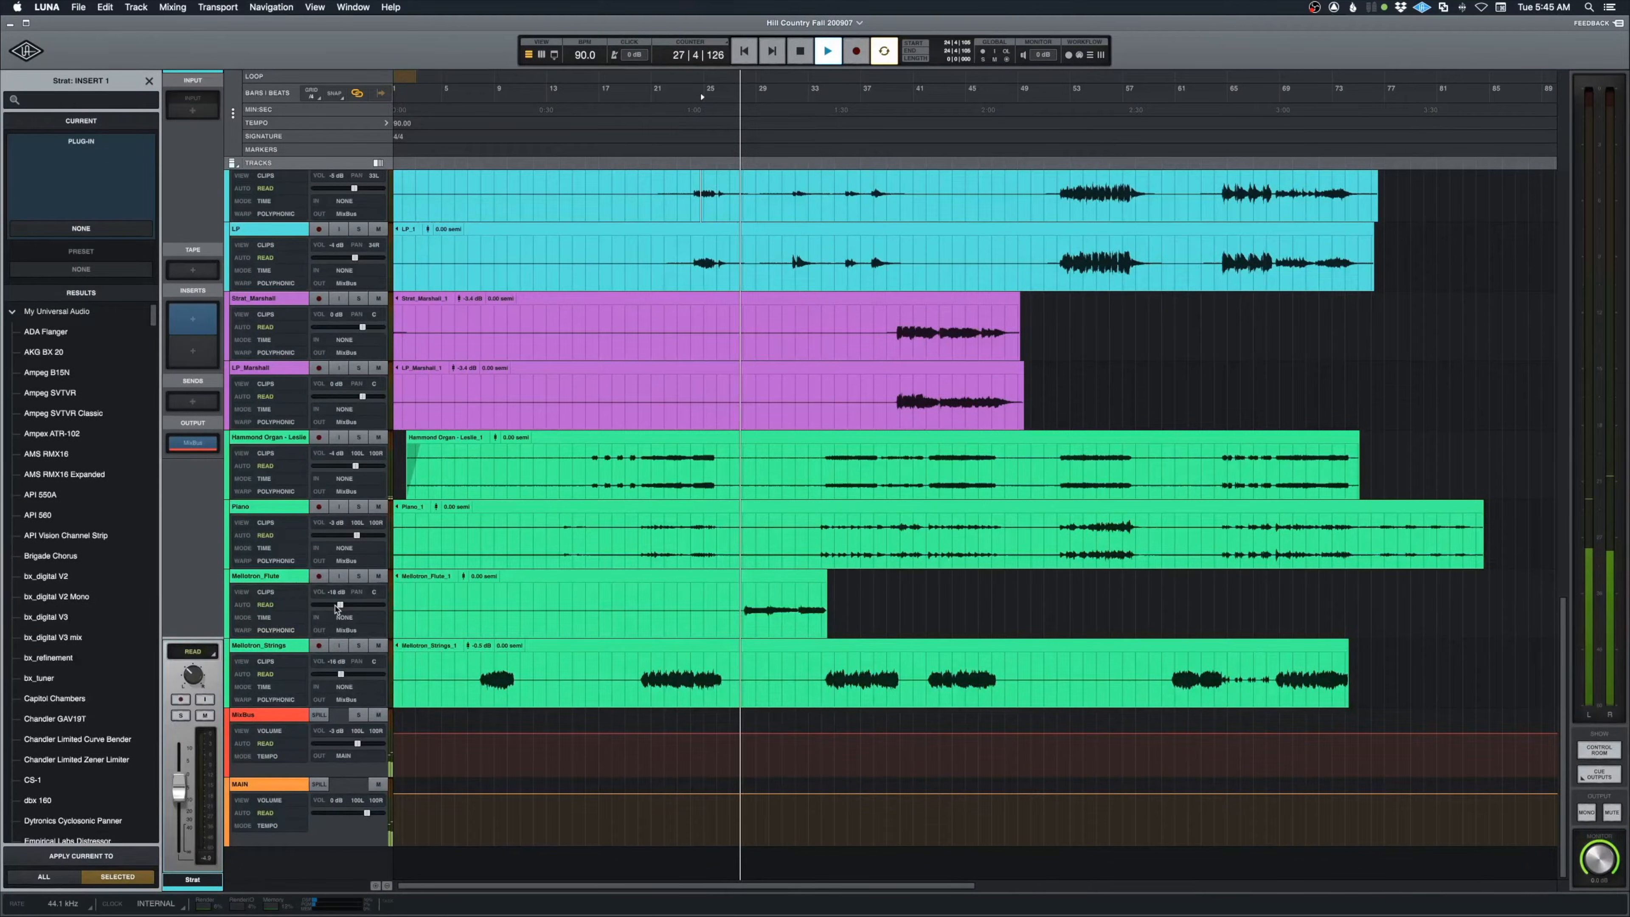
{"action": "left_click_drag", "start_coordinate": [340, 604], "coordinate": [346, 606]}
{"action": "key", "text": "super+equal"}
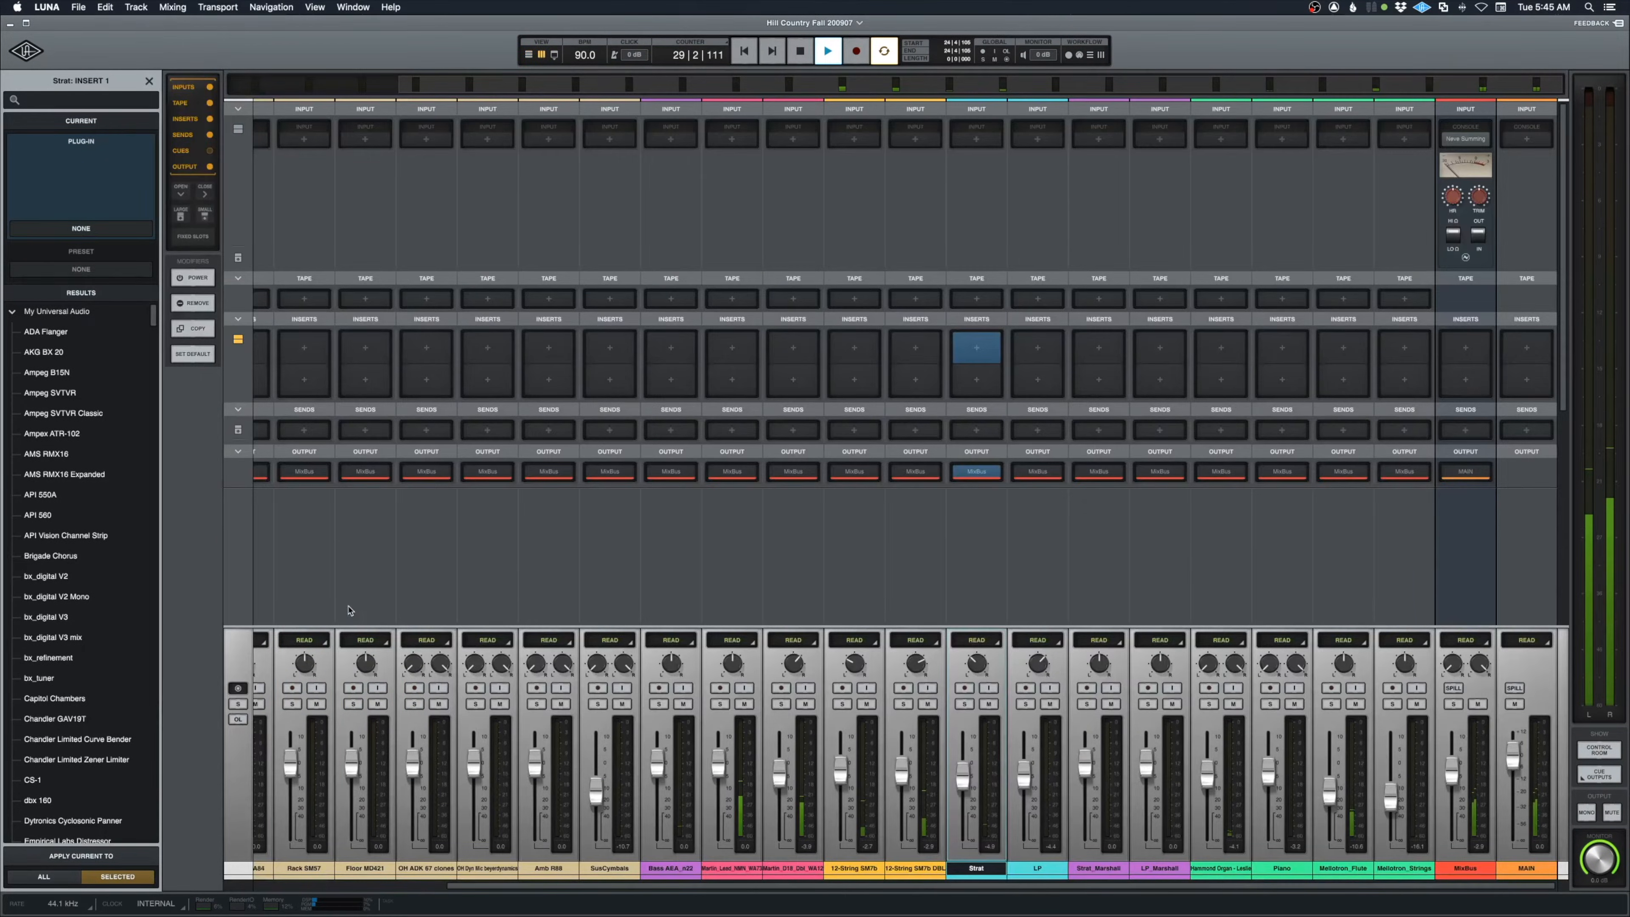
Lower the faders of the drum channels from Kick_In WA47jr through Amb R88 slightly as a group during playback
{"action": "scroll", "coordinate": [641, 560], "scroll_direction": "left", "scroll_amount": 5}
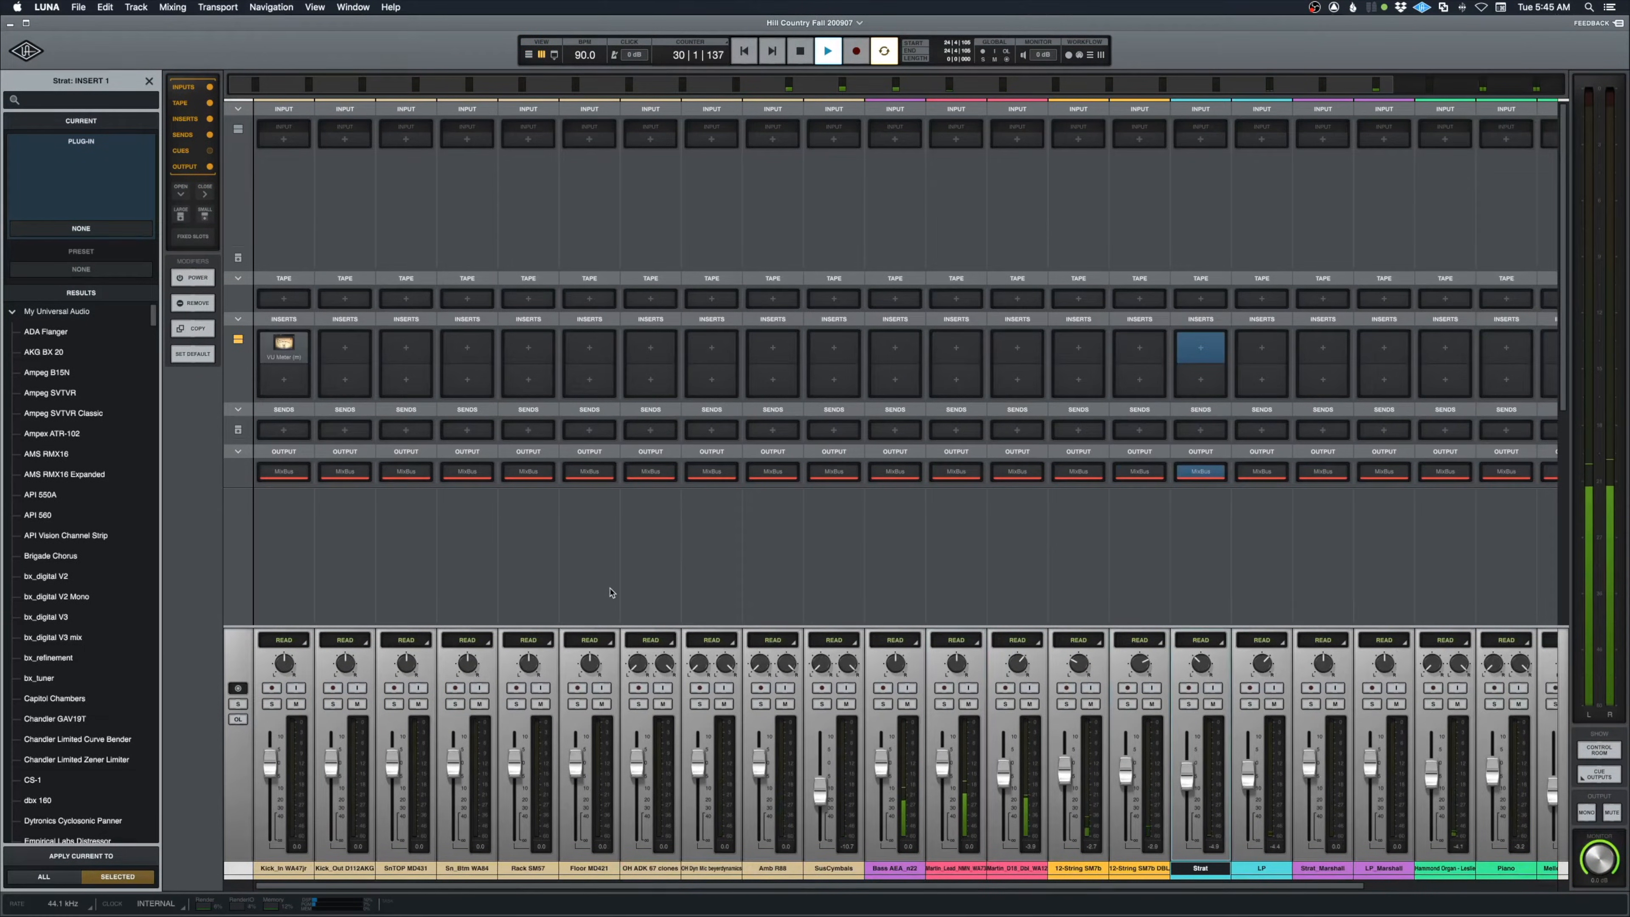
{"action": "scroll", "coordinate": [609, 592], "scroll_direction": "right", "scroll_amount": 5}
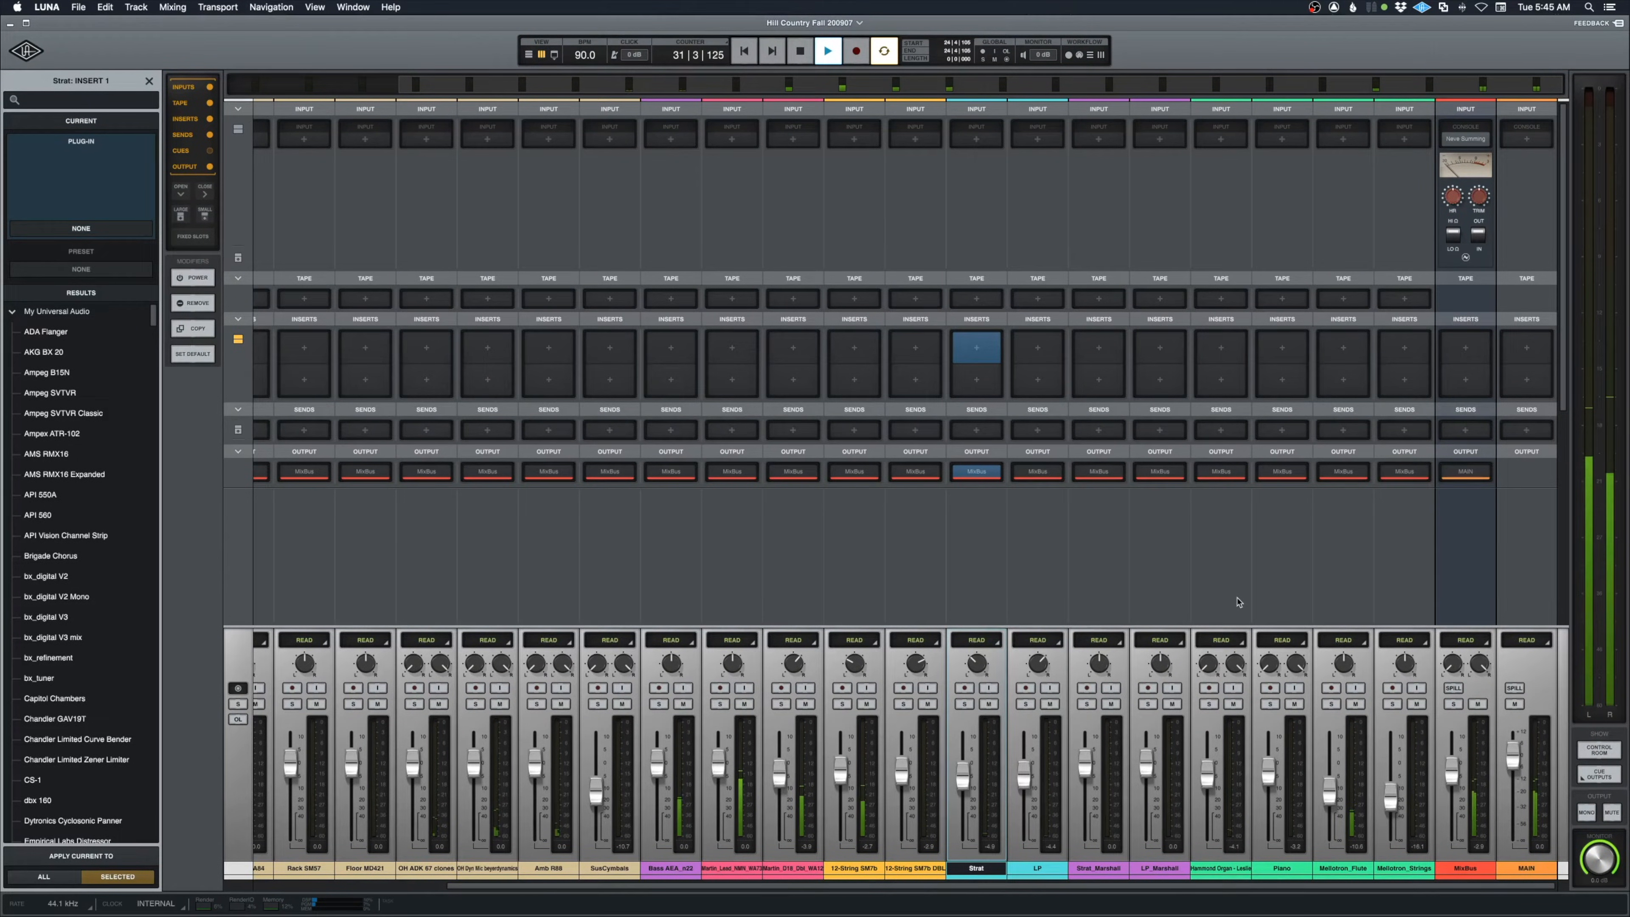
{"action": "scroll", "coordinate": [1059, 604], "scroll_direction": "left", "scroll_amount": 5}
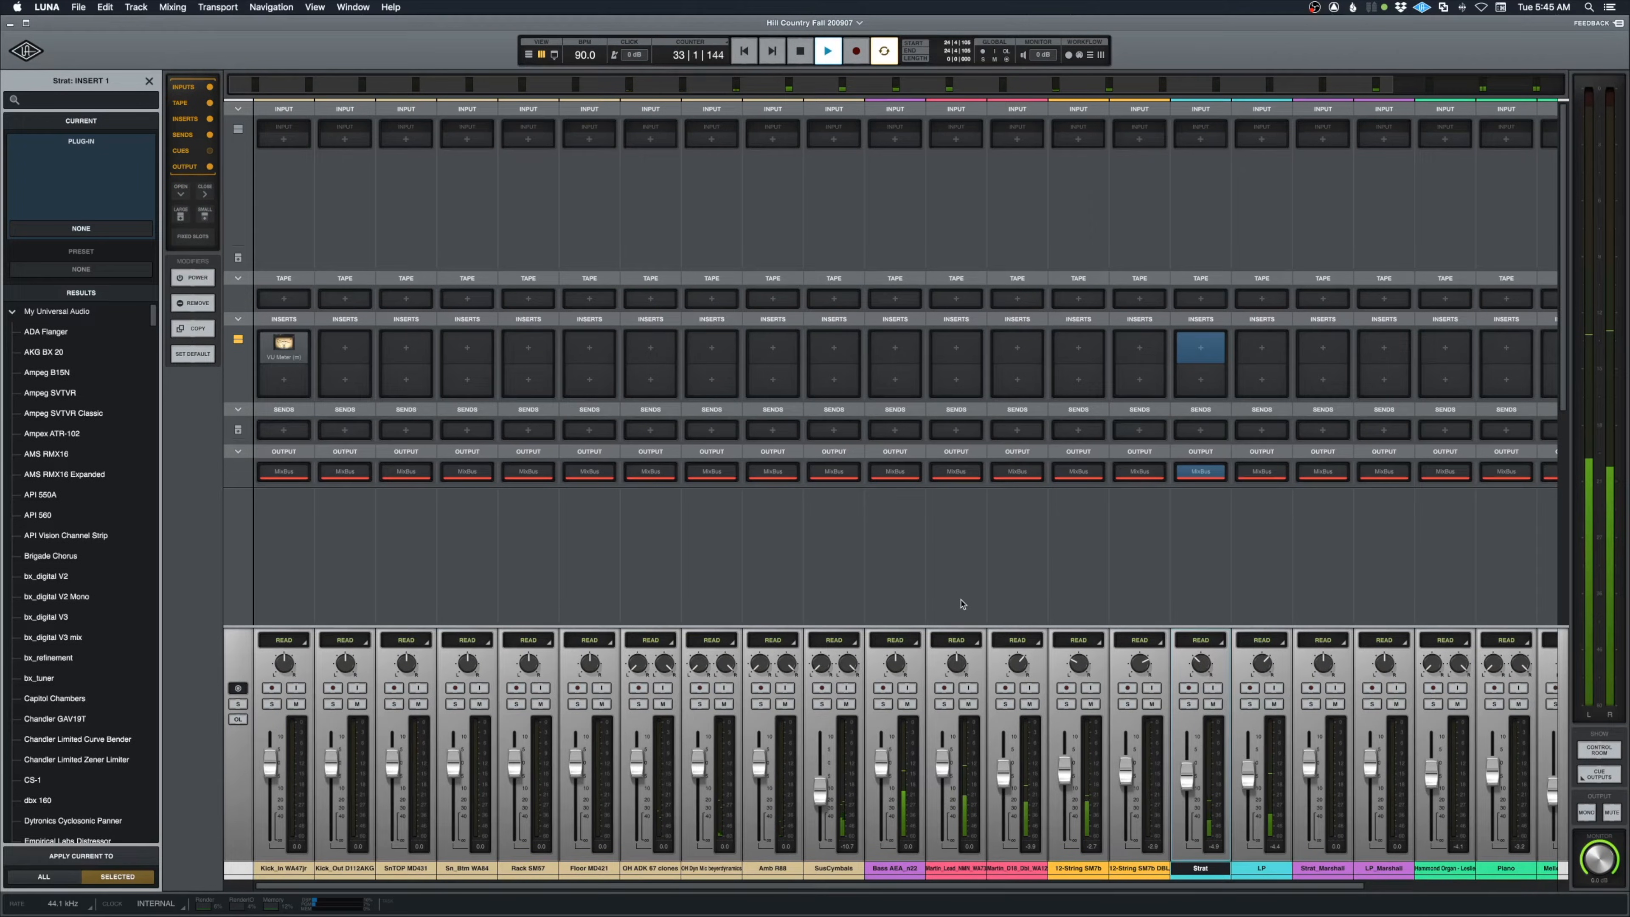
{"action": "key", "text": "super+equal"}
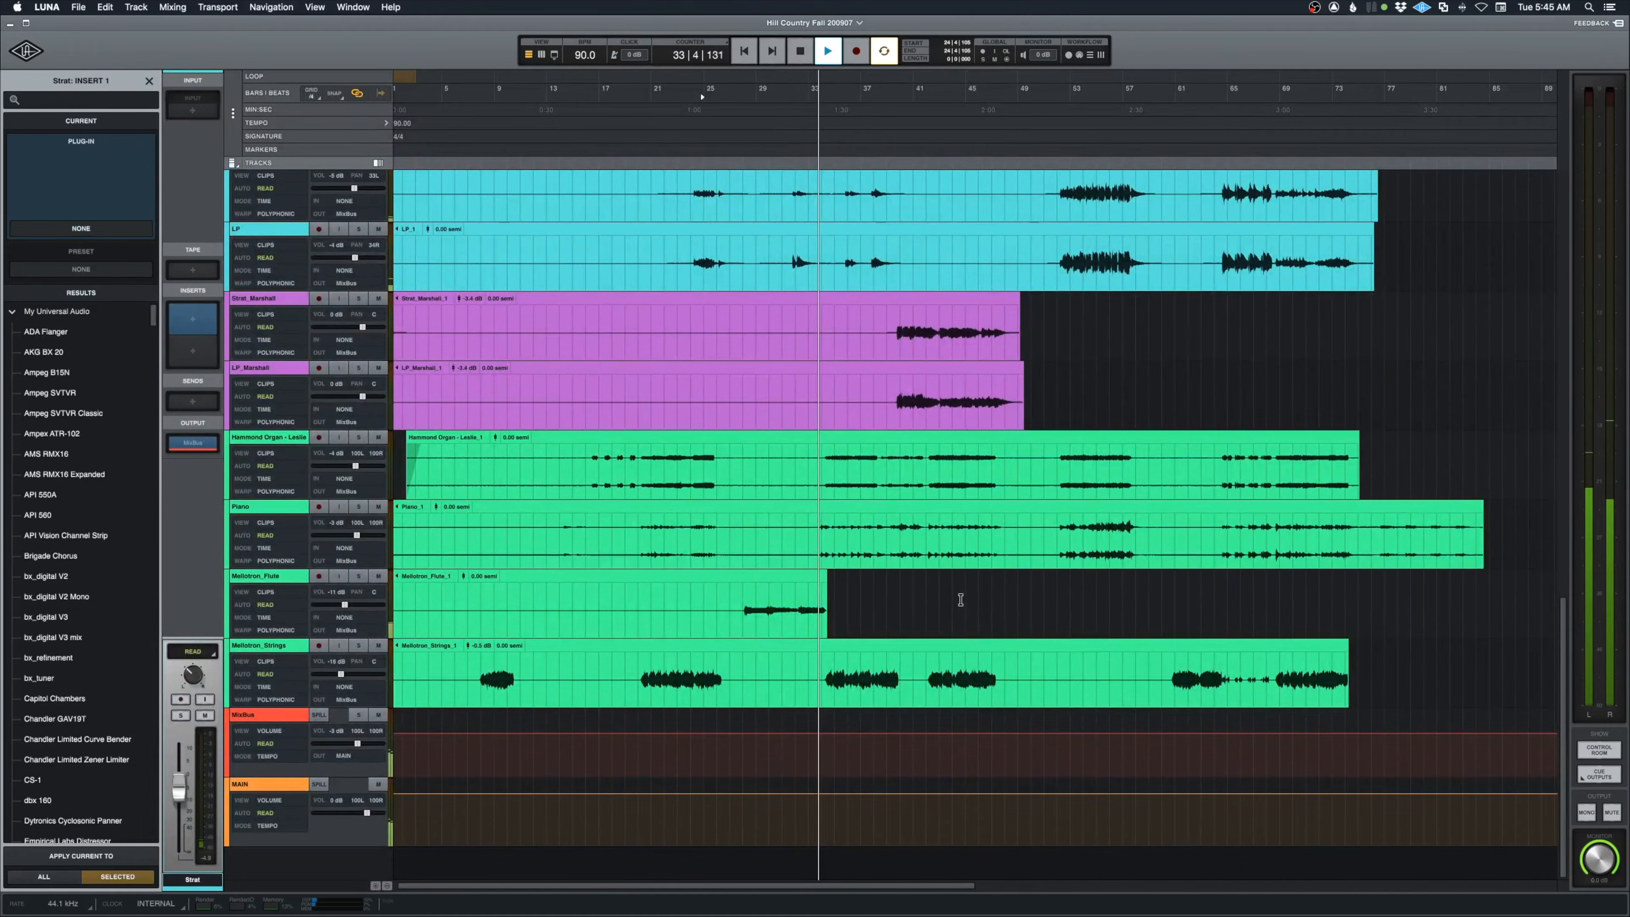
{"action": "key", "text": "super+equal"}
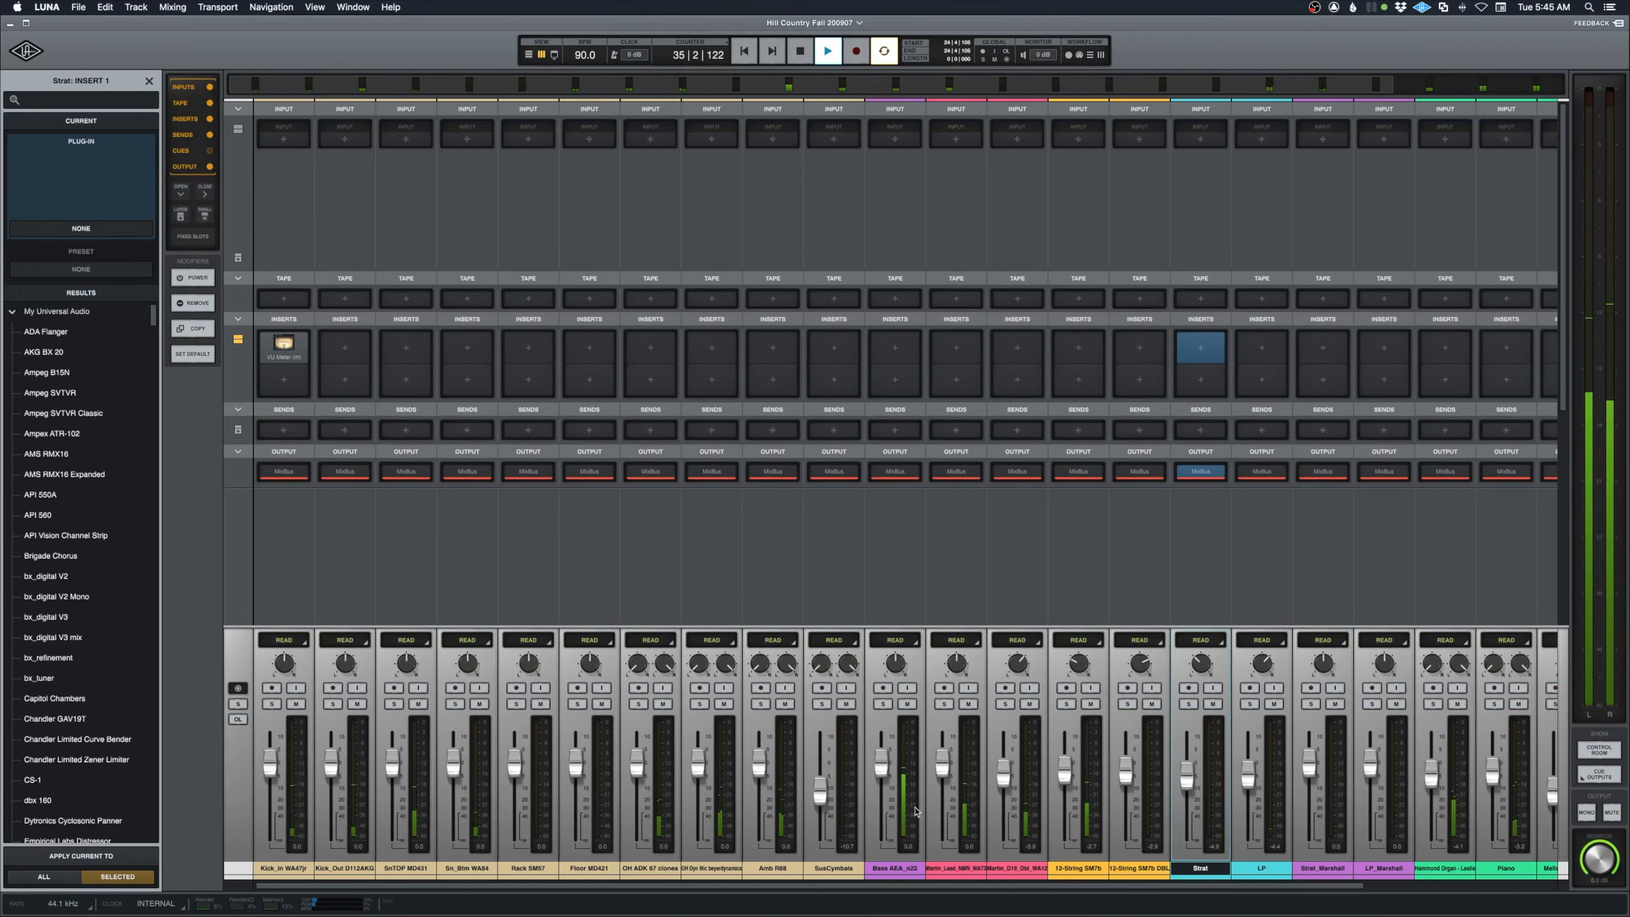
{"action": "left_click", "coordinate": [772, 868]}
{"action": "left_click", "coordinate": [283, 868], "text": "shift"}
{"action": "left_click_drag", "start_coordinate": [395, 768], "coordinate": [396, 775]}
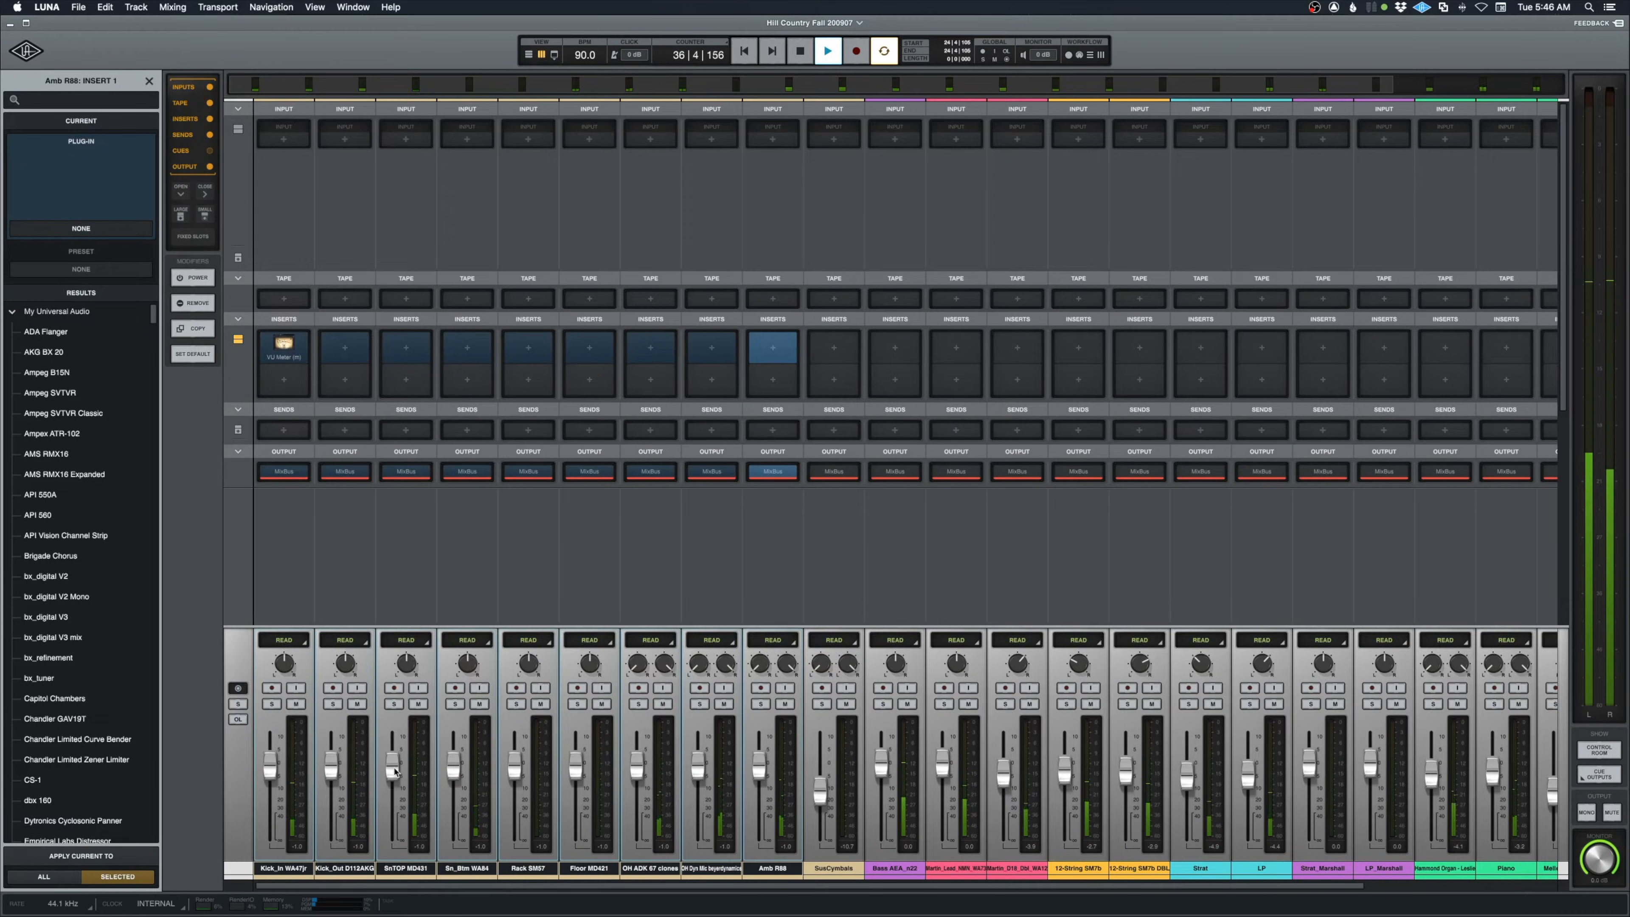
{"action": "left_click", "coordinate": [833, 868]}
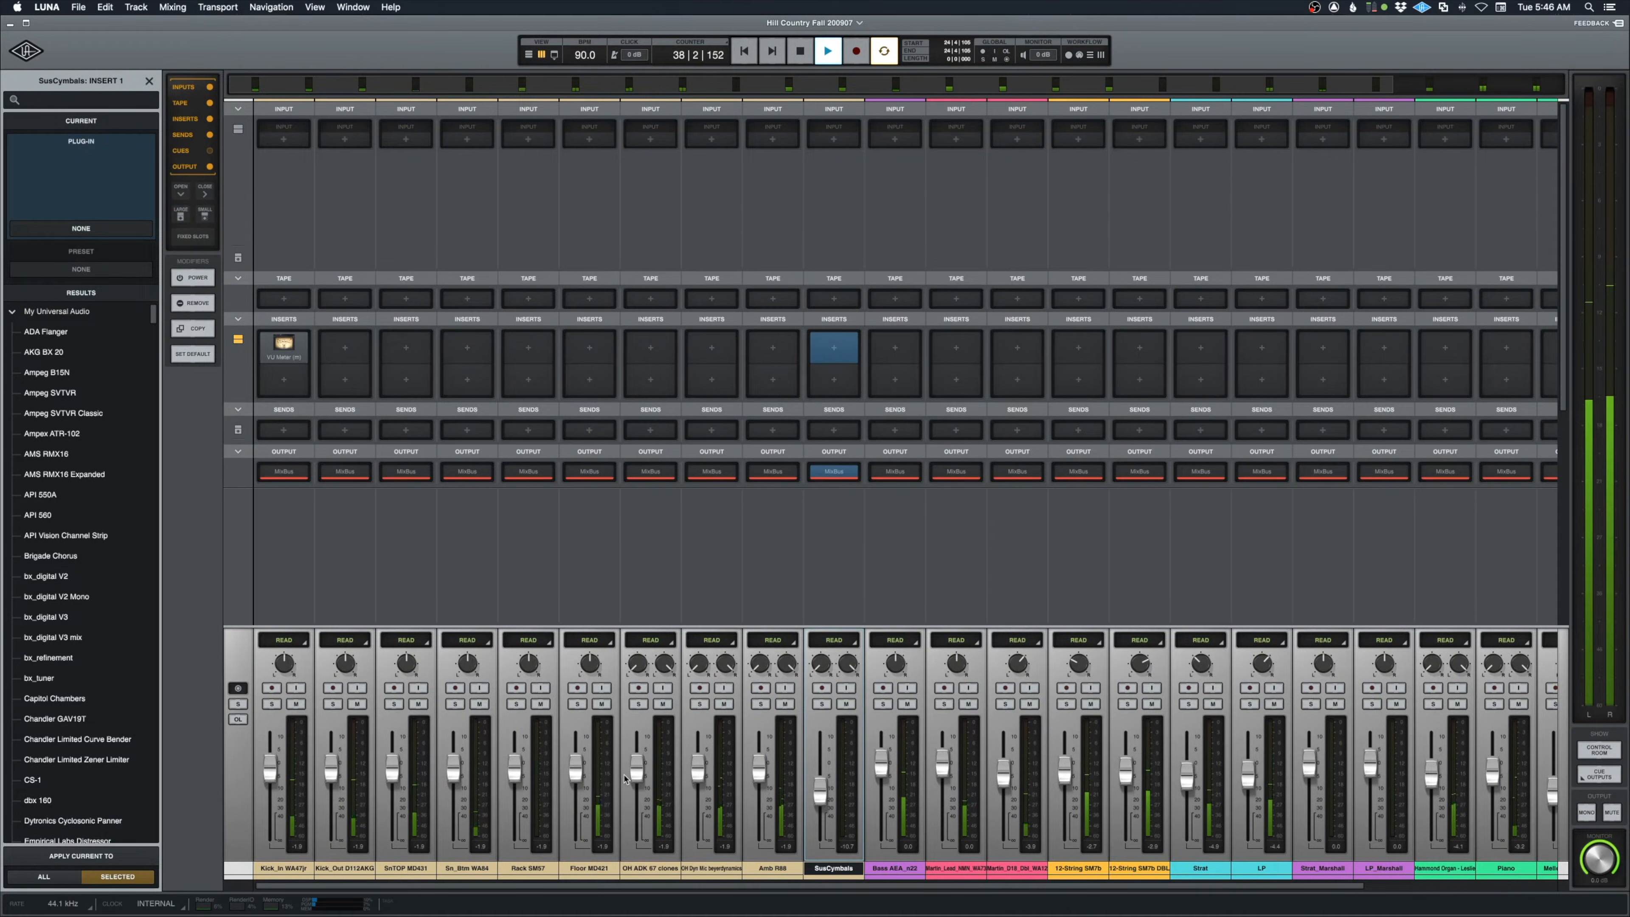
Lower the OH ADK 67 clones fader and fine-tune the Martin_D18_Dbl_WA12 fader during playback
{"action": "mouse_move", "coordinate": [634, 773]}
{"action": "left_mouse_down"}
{"action": "mouse_move", "coordinate": [638, 835]}
{"action": "mouse_move", "coordinate": [638, 796]}
{"action": "left_mouse_up"}
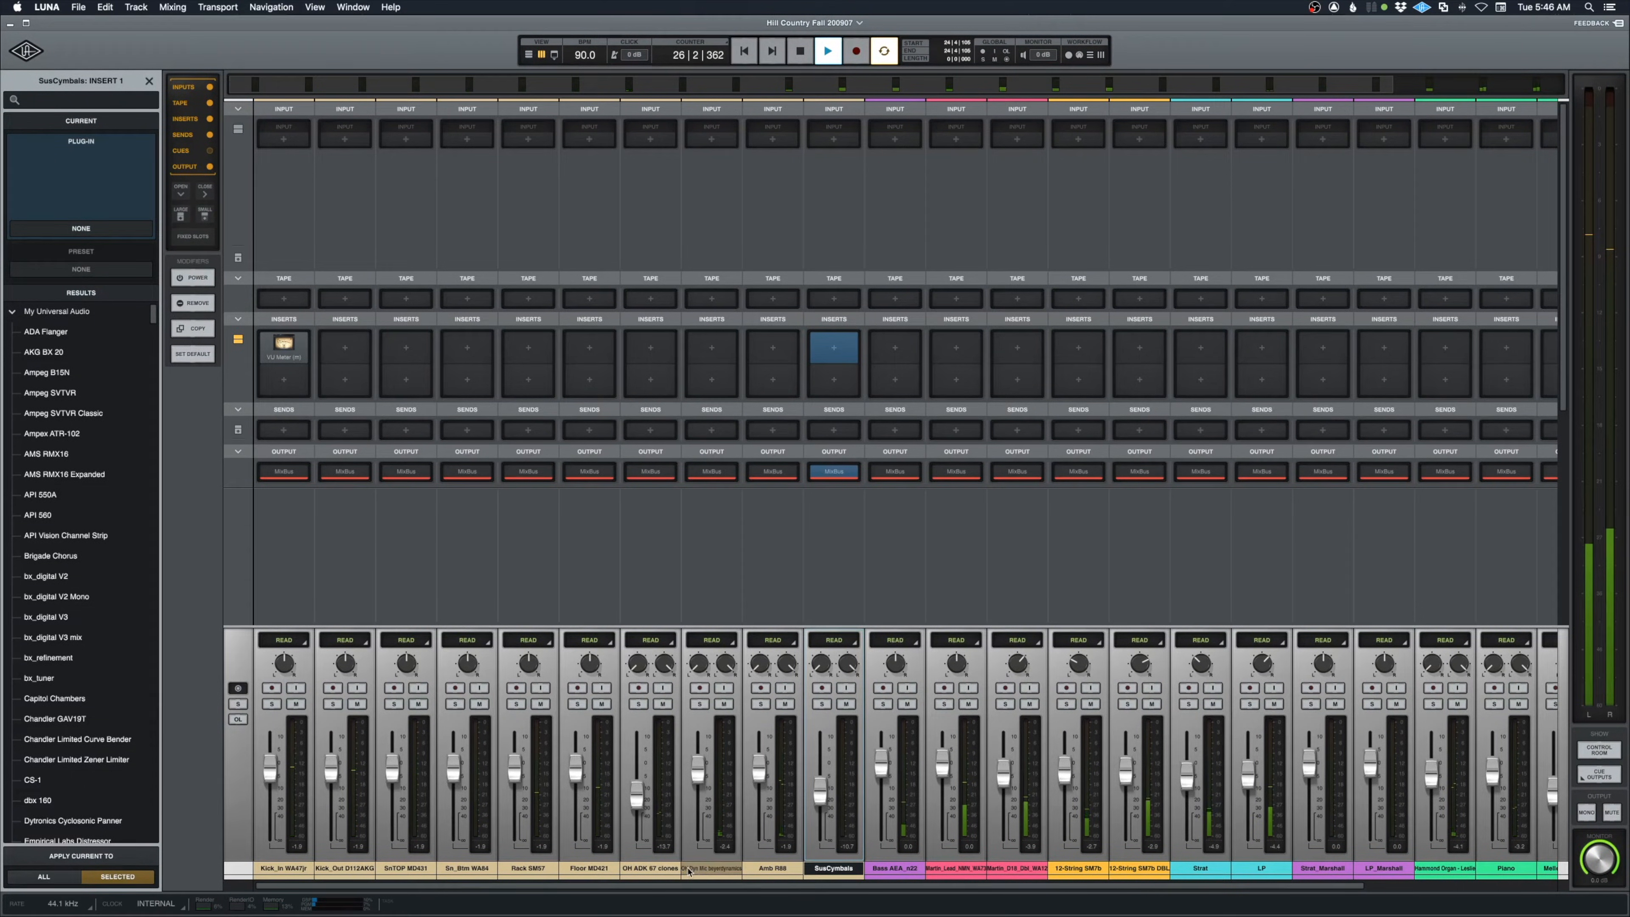
{"action": "scroll", "coordinate": [753, 872], "scroll_direction": "right", "scroll_amount": 3}
{"action": "scroll", "coordinate": [754, 872], "scroll_direction": "right", "scroll_amount": 1}
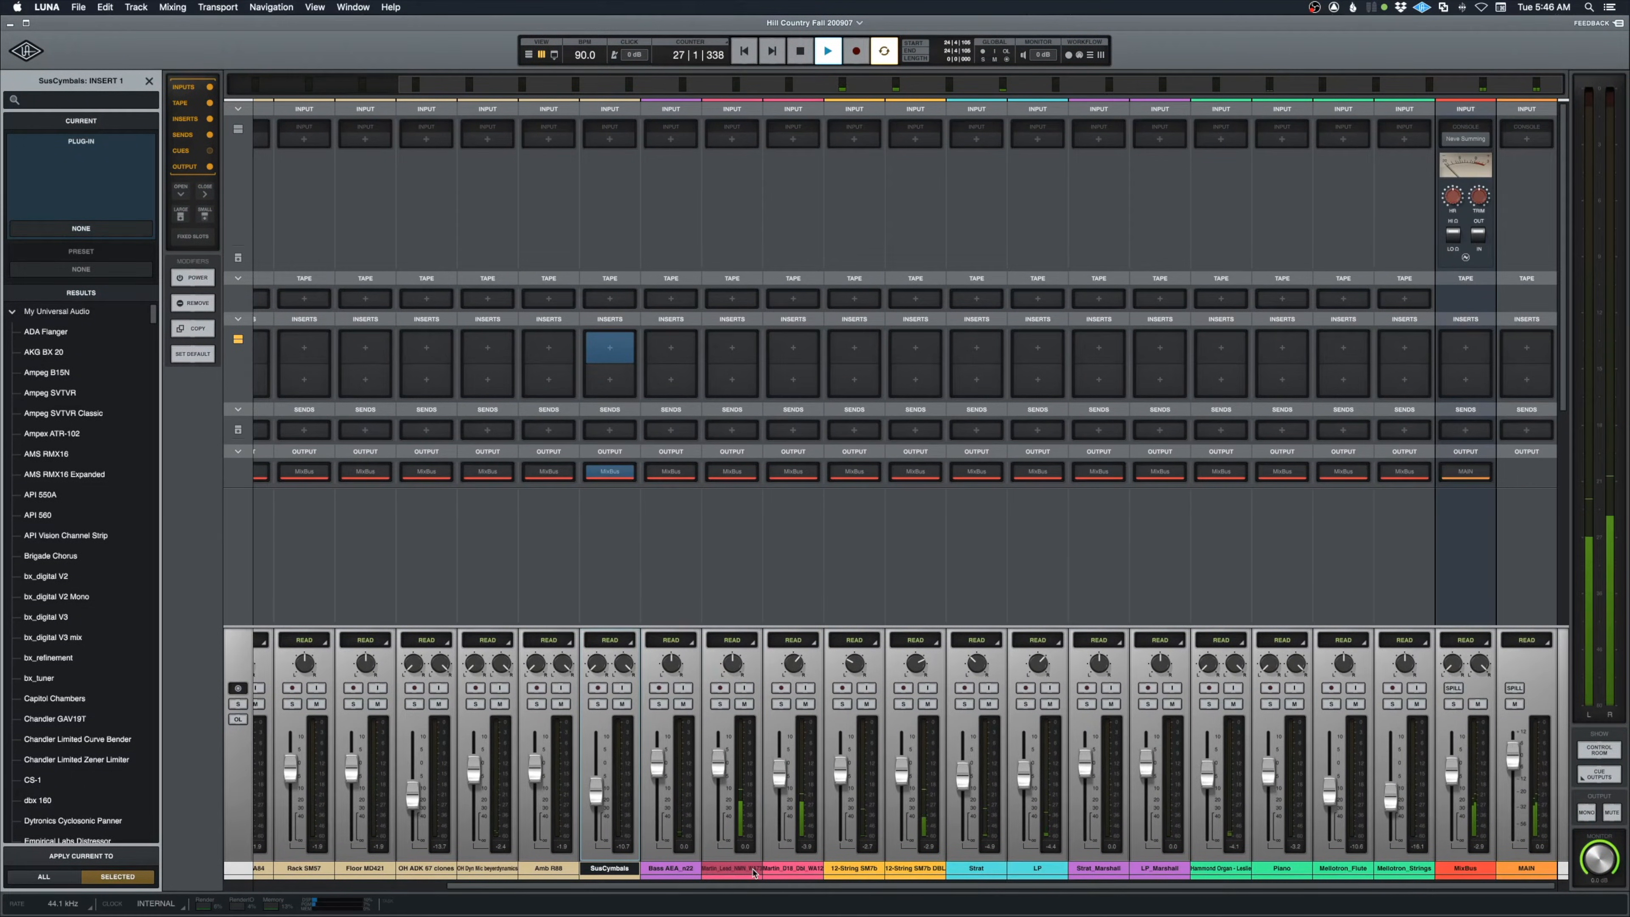
{"action": "left_click_drag", "start_coordinate": [778, 781], "coordinate": [779, 783]}
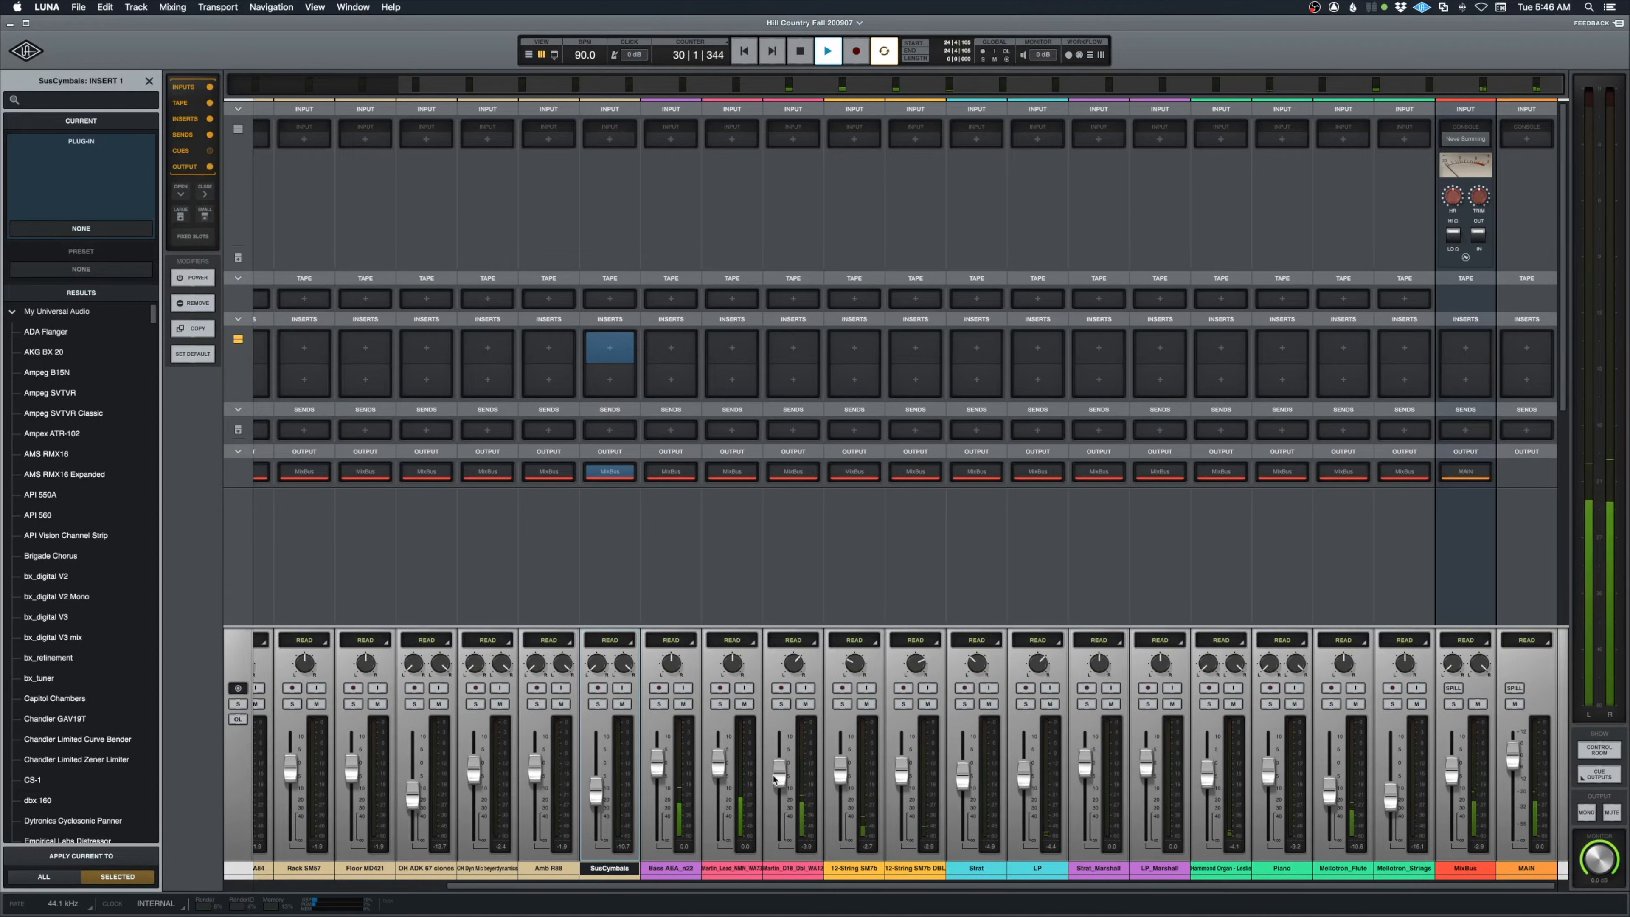
Stop playback and remove the remaining VU Meter insert from the Kick_In WA47jr channel in the mixer
{"action": "key", "text": "super+equal"}
{"action": "key", "text": "space"}
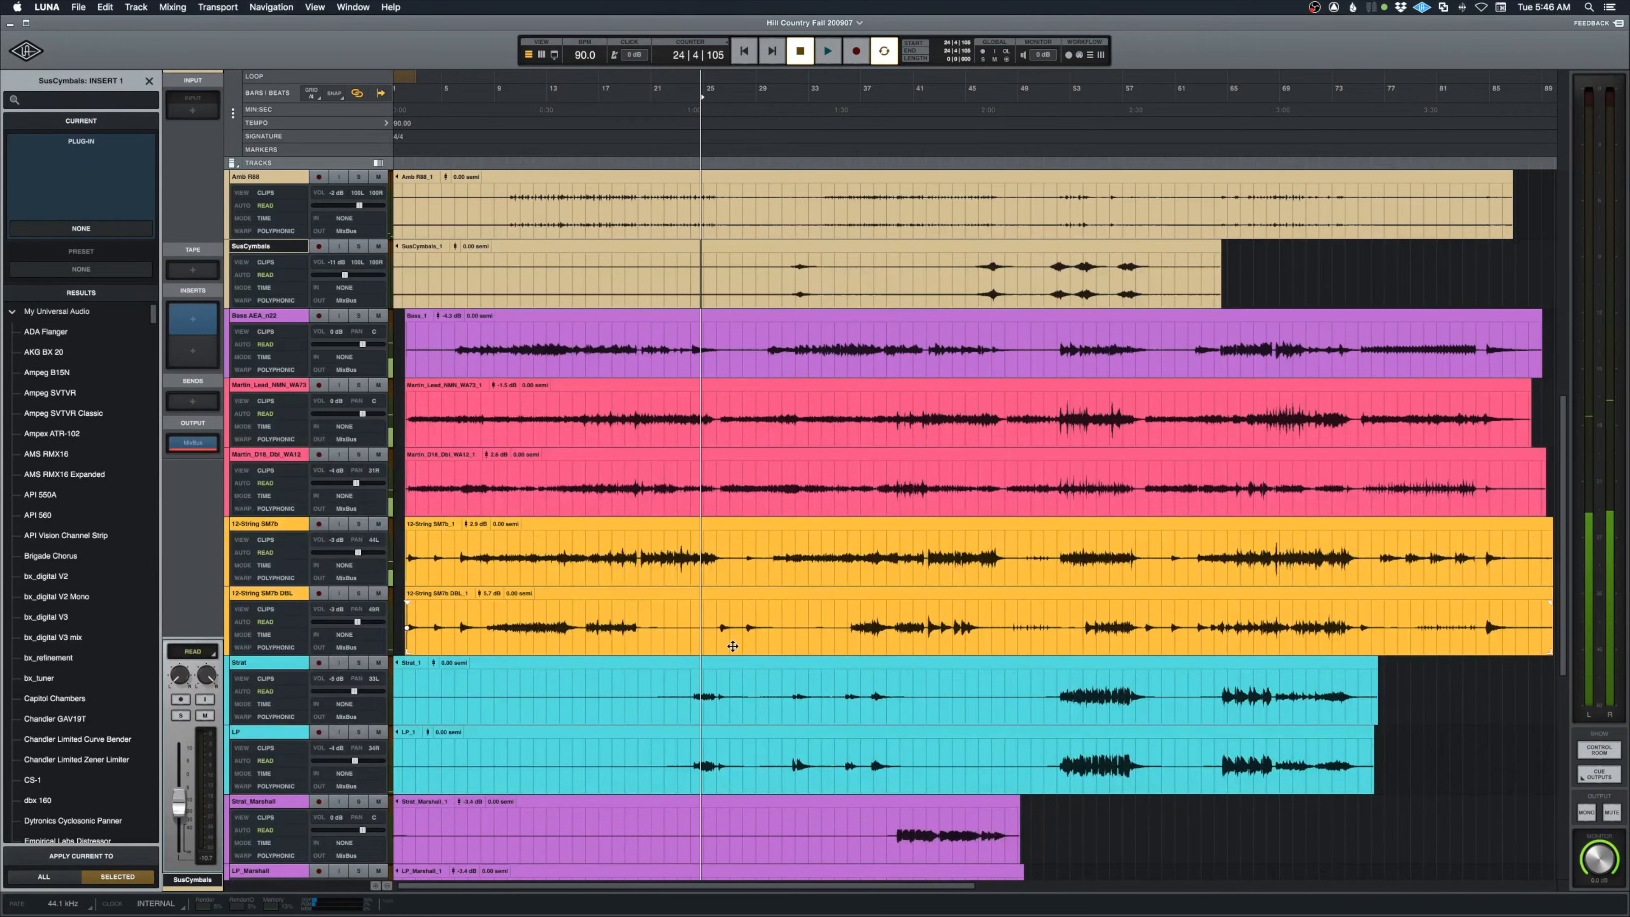
{"action": "key", "text": "super+equal"}
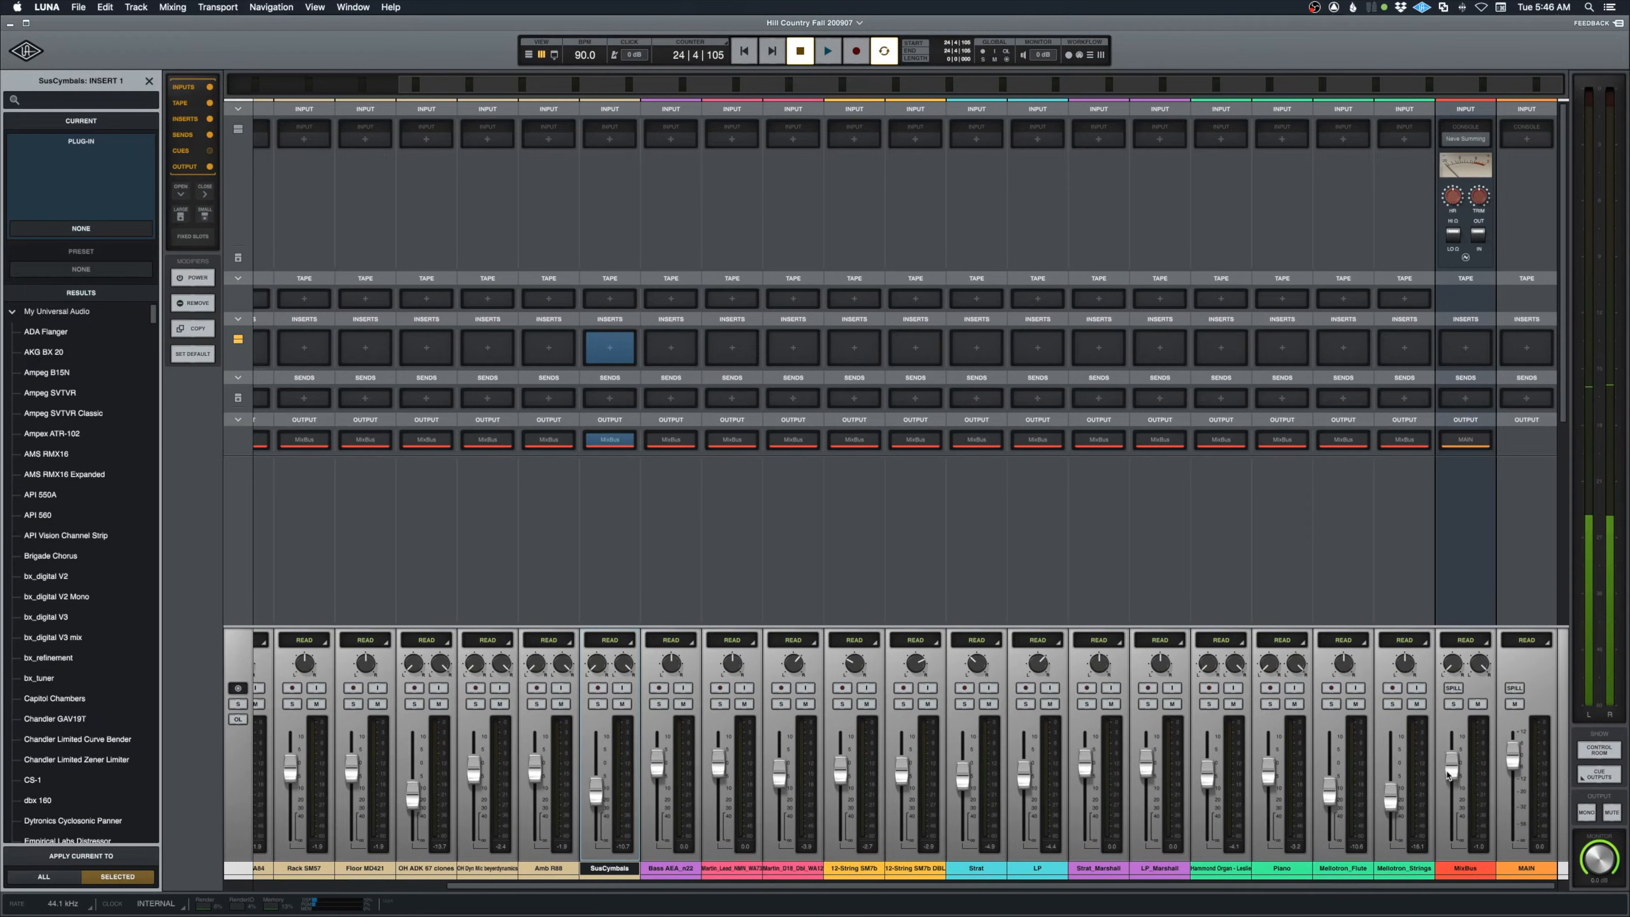
Switch the Neve Summing on the MixBus channel to IN, audition the song through it and stop playback
{"action": "key", "text": "space"}
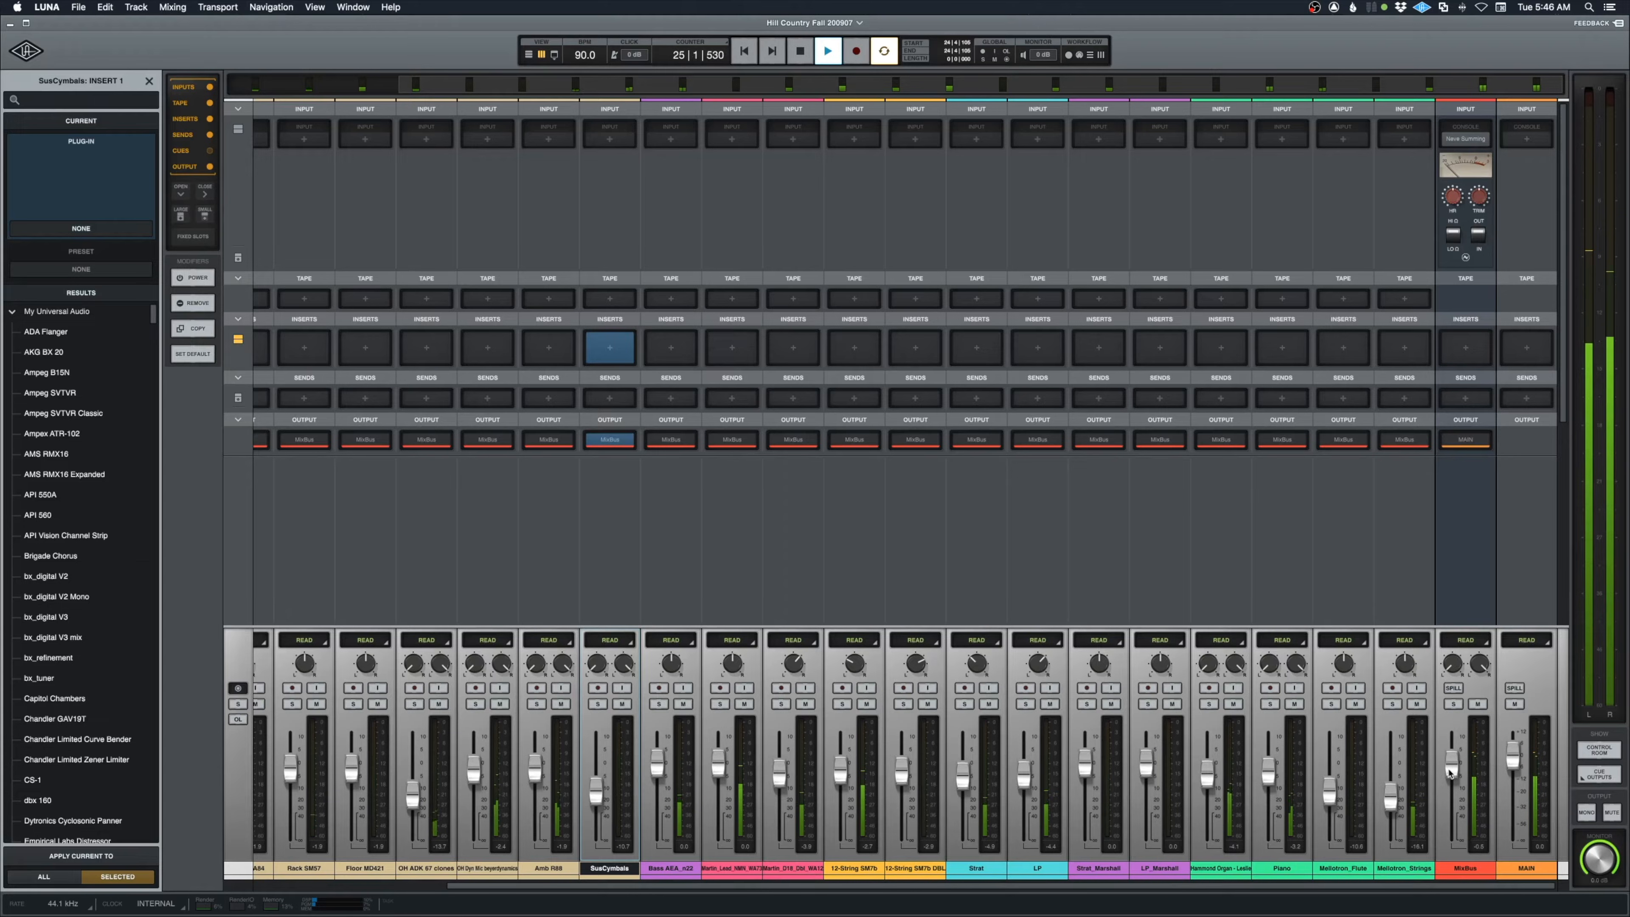
{"action": "key", "text": "space"}
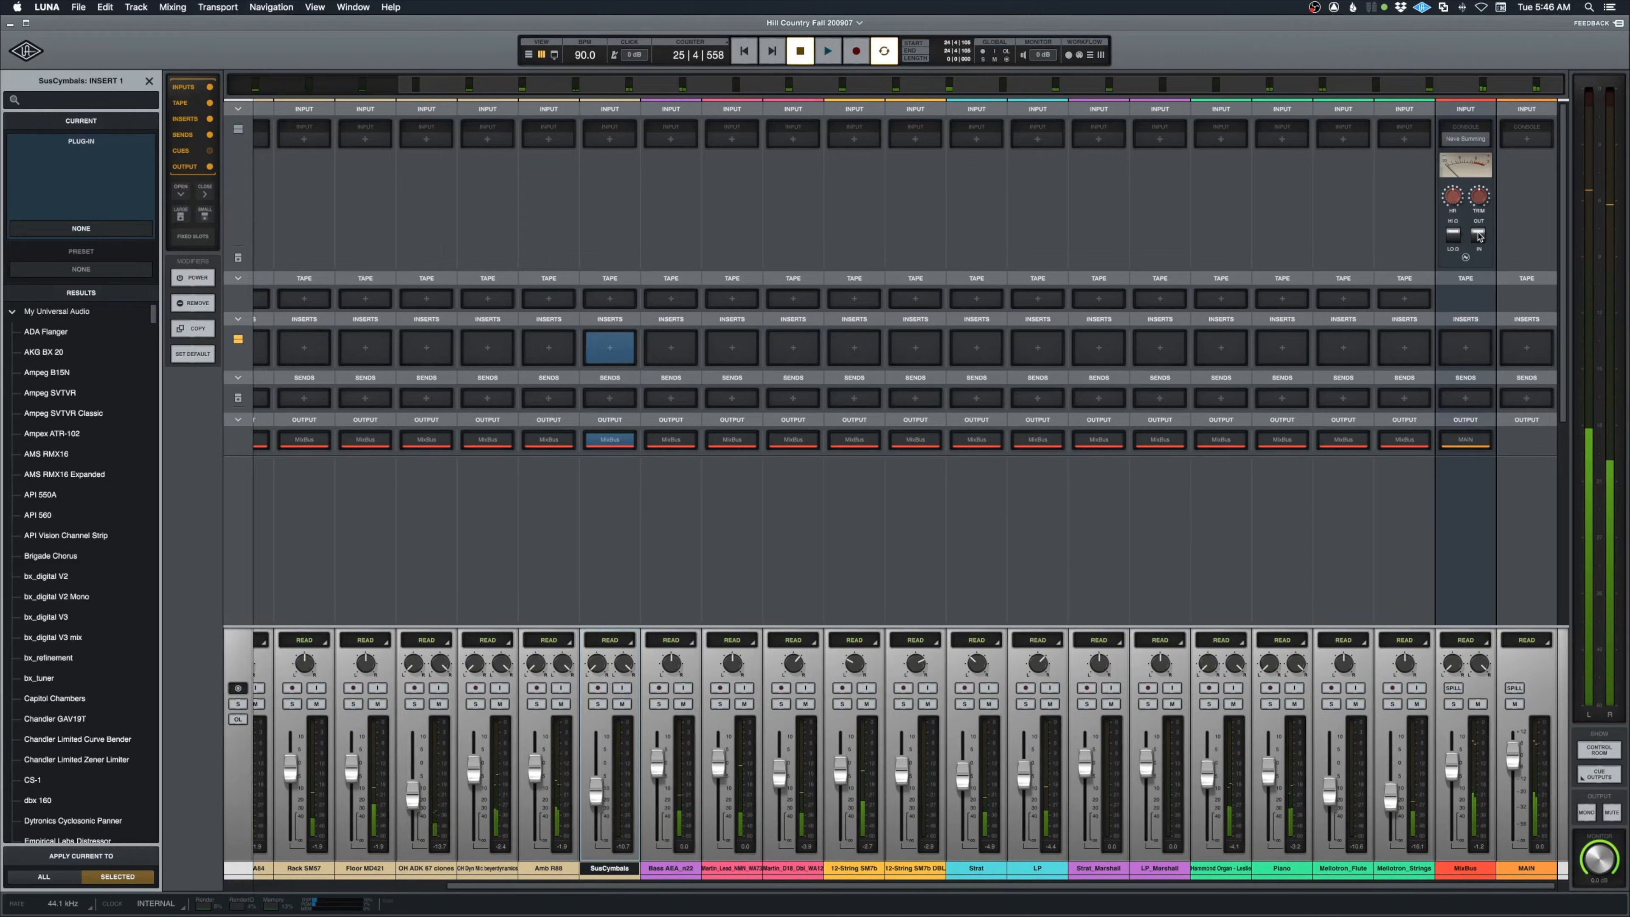
{"action": "key", "text": "space"}
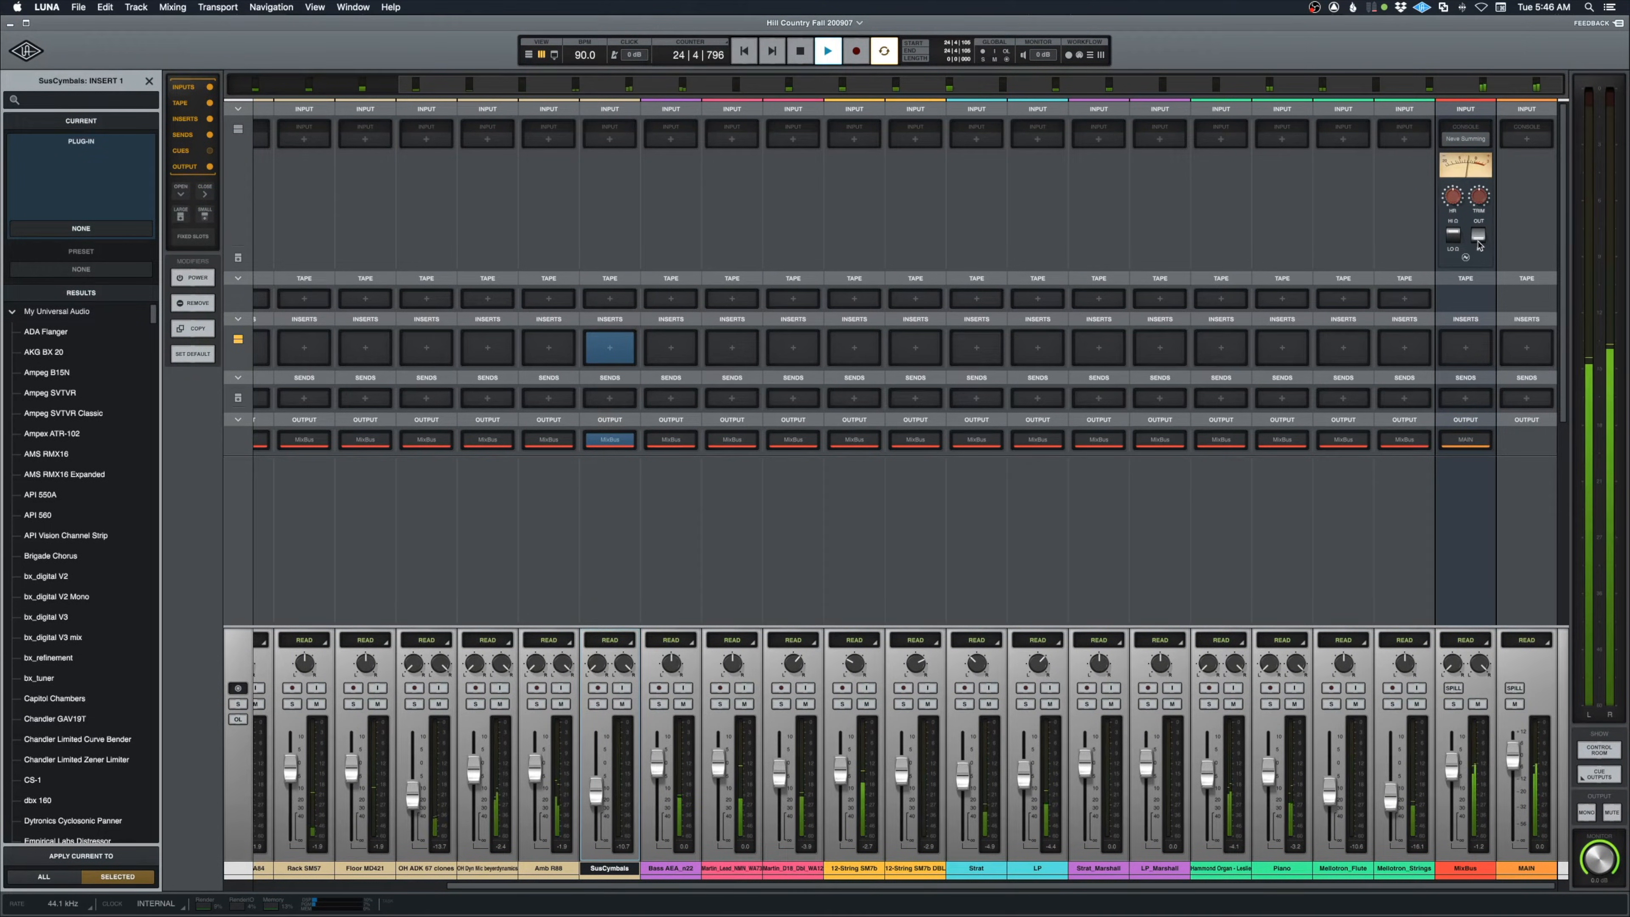
{"action": "left_click", "coordinate": [1478, 238]}
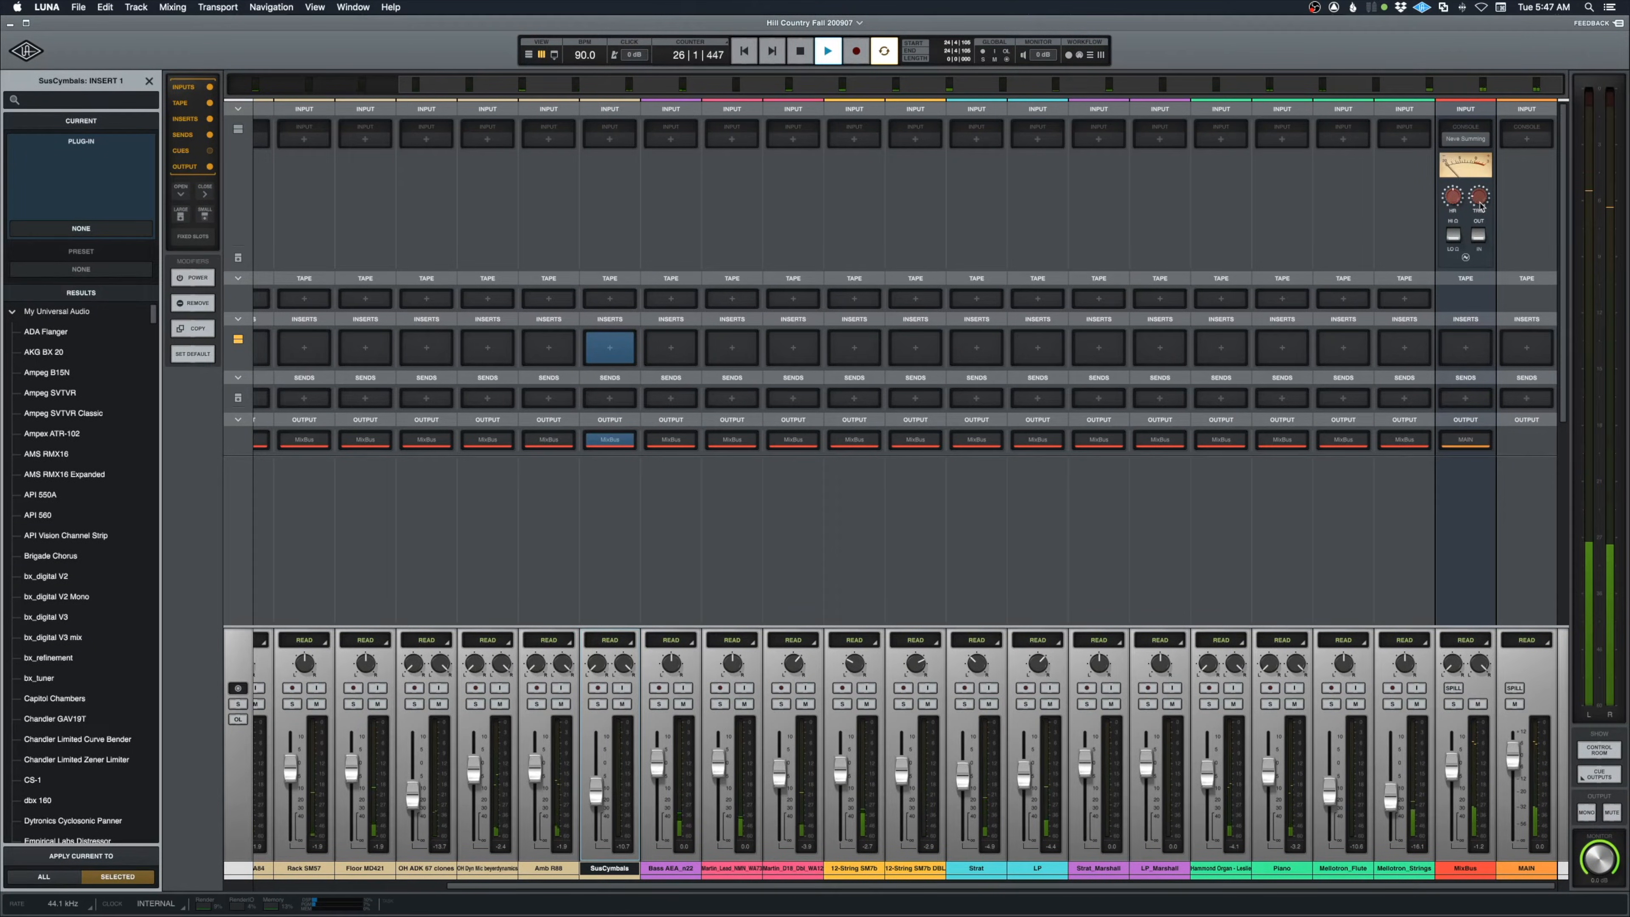
{"action": "scroll", "coordinate": [1273, 546], "scroll_direction": "left", "scroll_amount": 5}
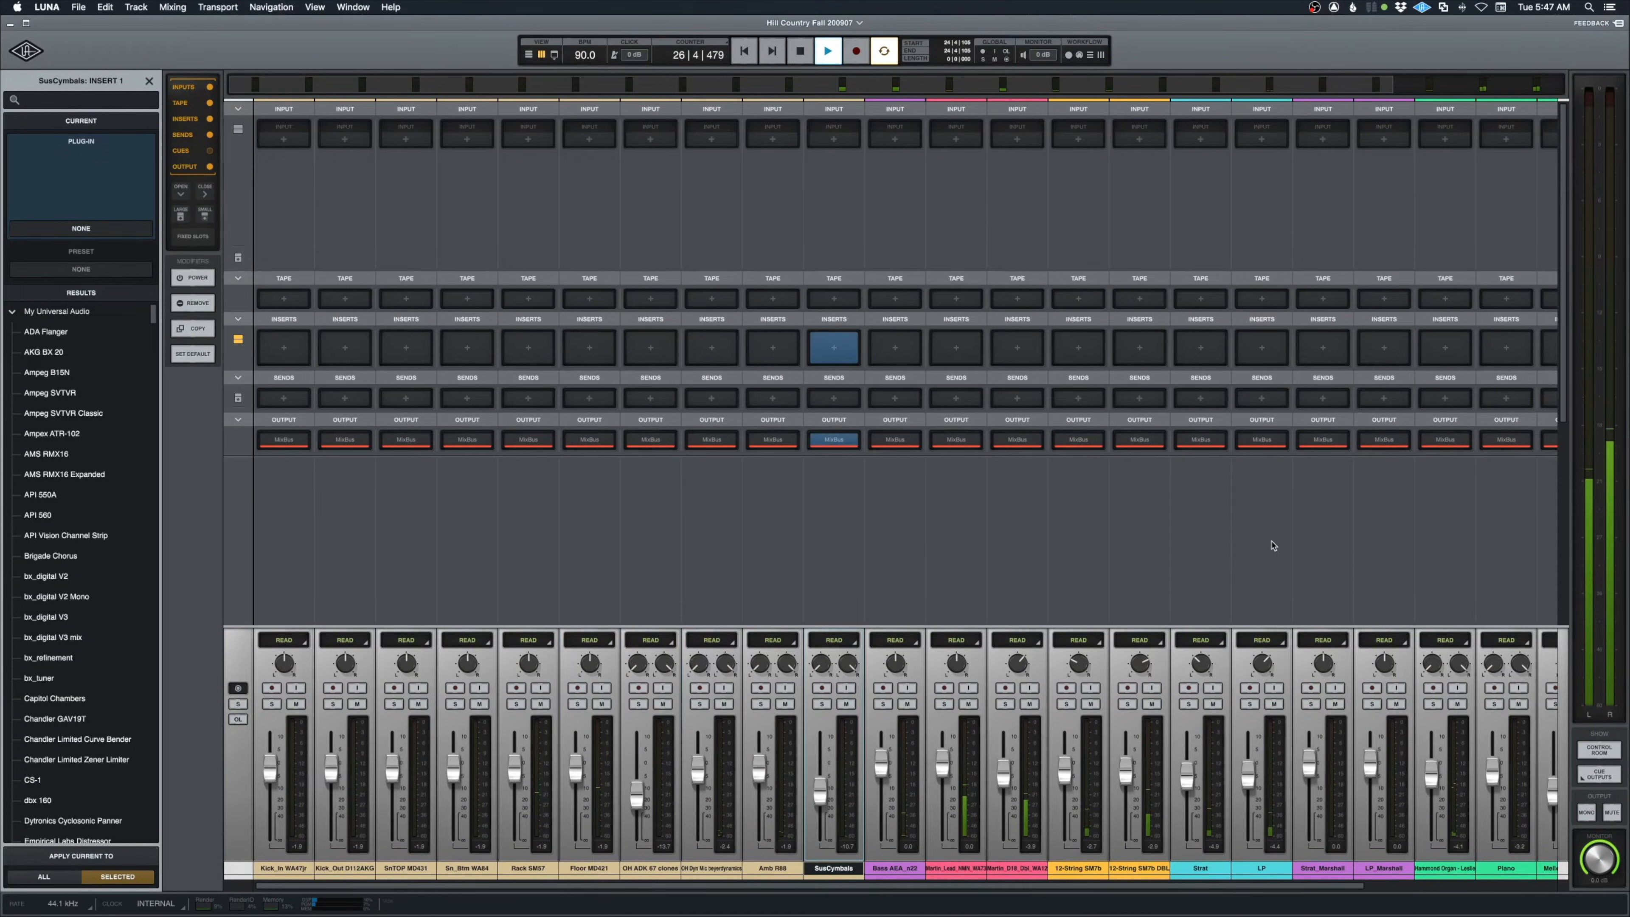
{"action": "key", "text": "space"}
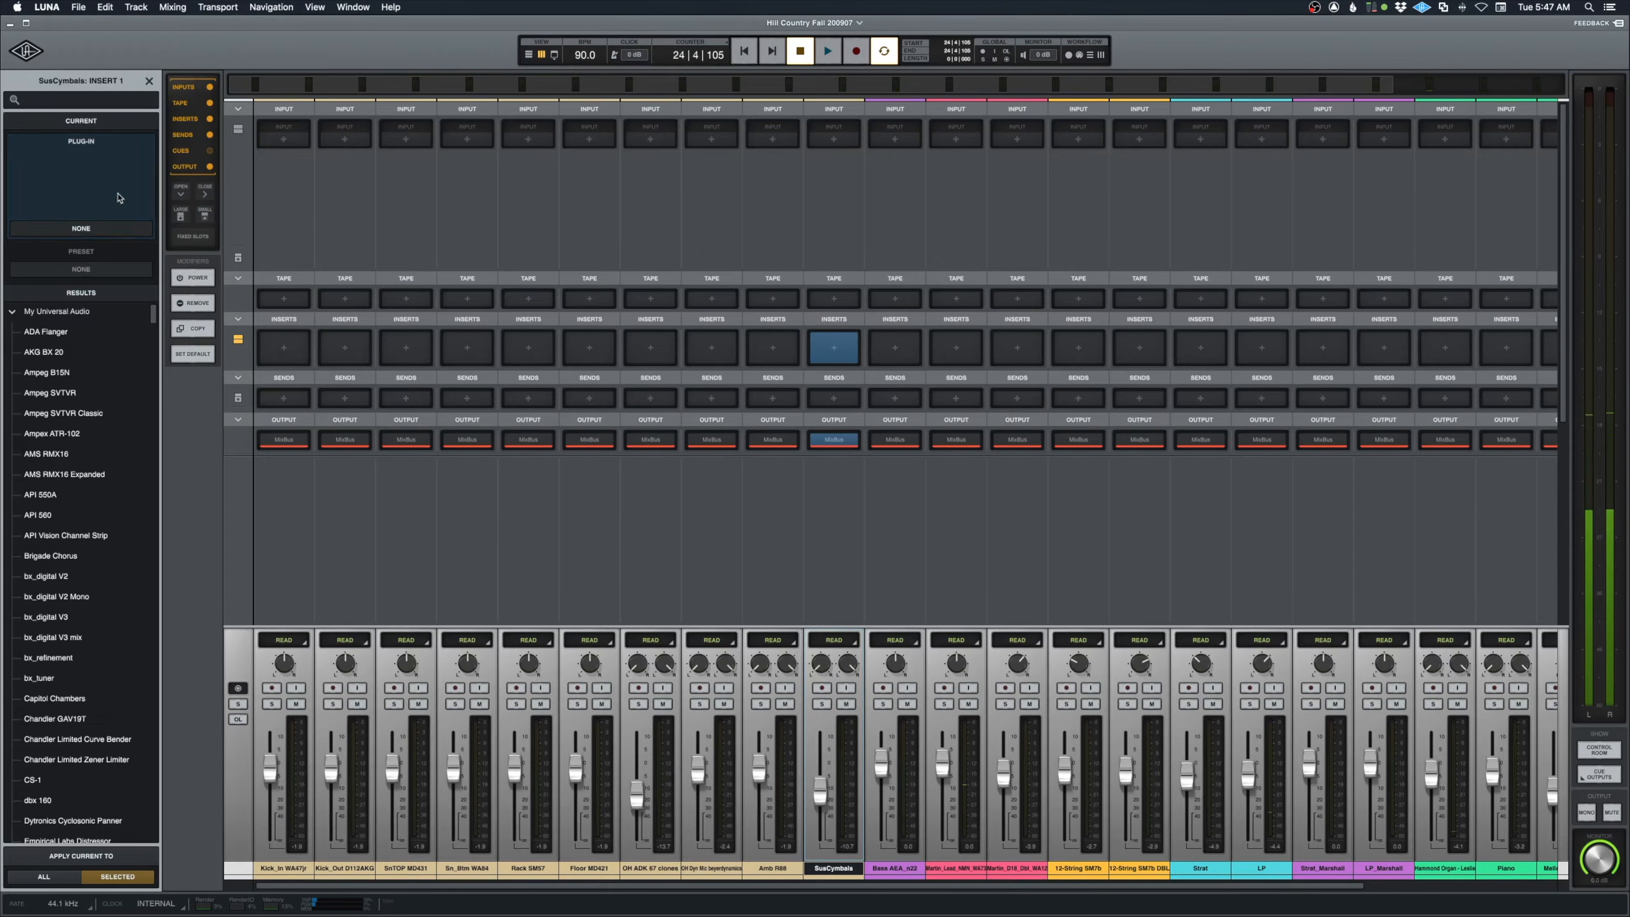
Assign the Studer A800 tape machine to Kick_In WA47jr and copy it to every channel through Mellotron_Strings
{"action": "left_click", "coordinate": [77, 202]}
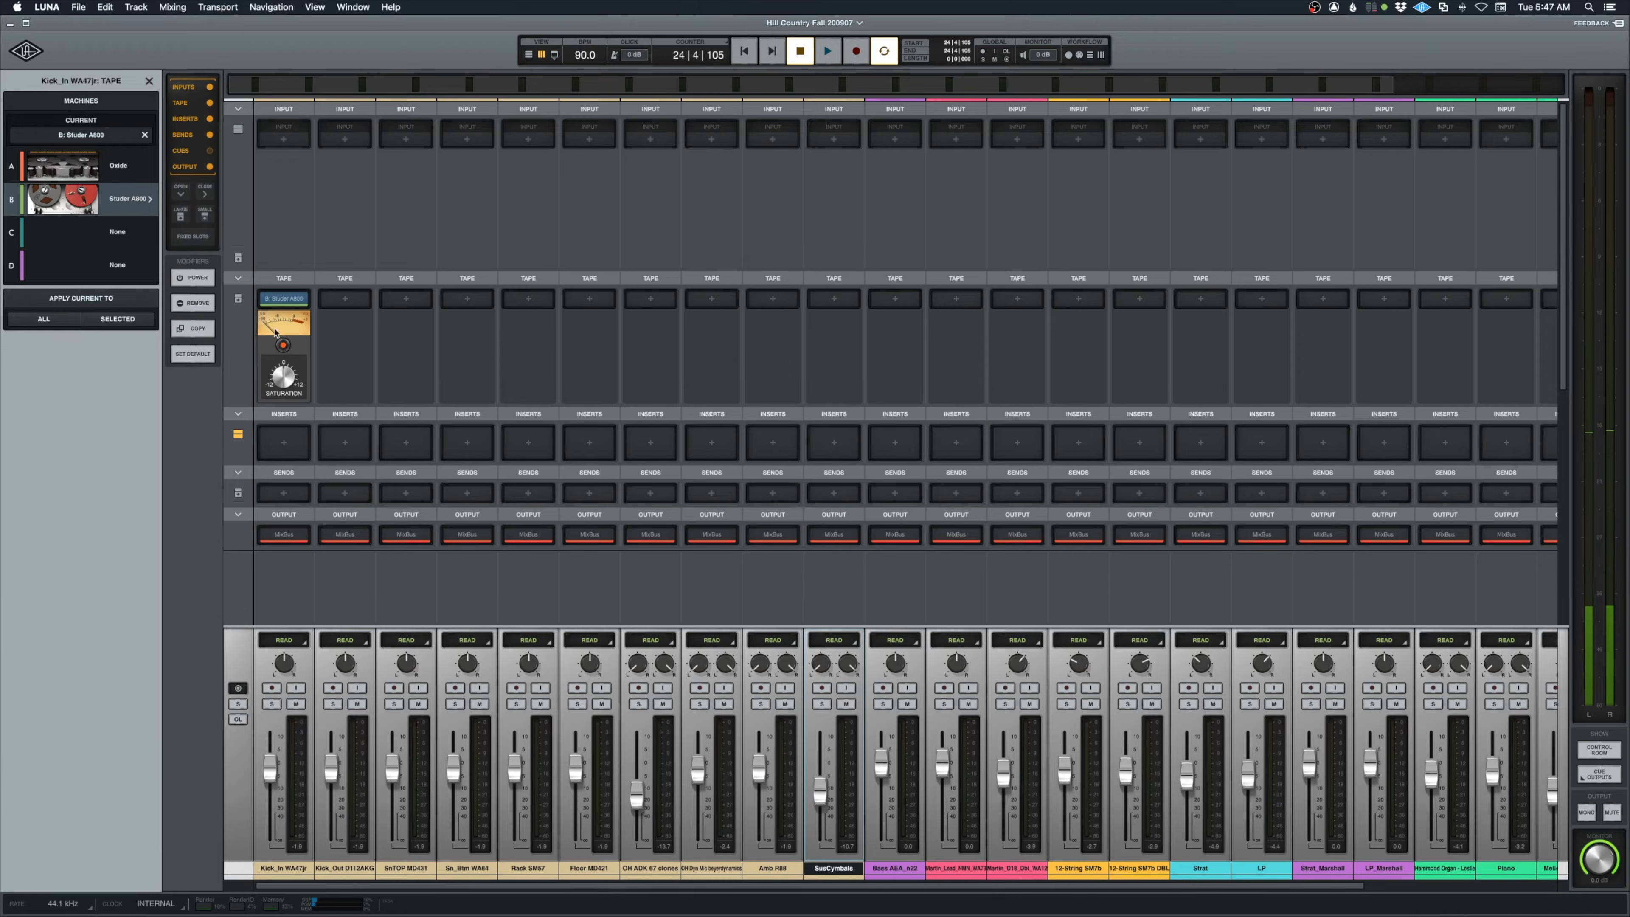
{"action": "left_click", "coordinate": [193, 329]}
{"action": "left_click_drag", "start_coordinate": [345, 340], "coordinate": [1563, 347]}
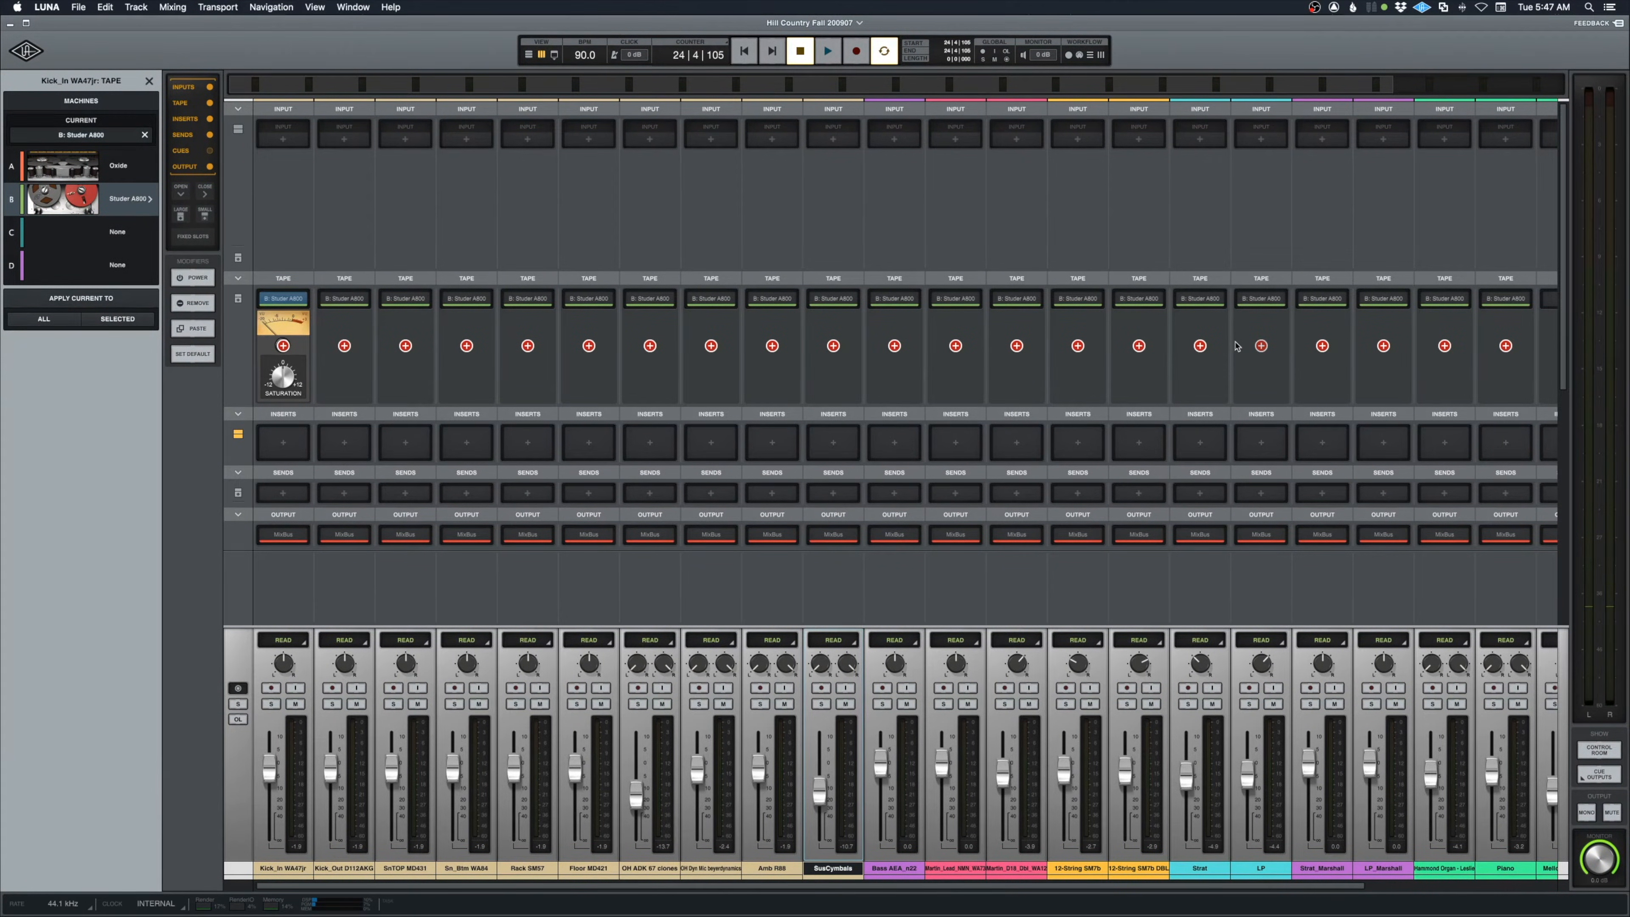
{"action": "scroll", "coordinate": [1236, 346], "scroll_direction": "right", "scroll_amount": 5}
{"action": "left_click", "coordinate": [1343, 345]}
{"action": "left_click", "coordinate": [1404, 346]}
{"action": "scroll", "coordinate": [1285, 276], "scroll_direction": "left", "scroll_amount": 5}
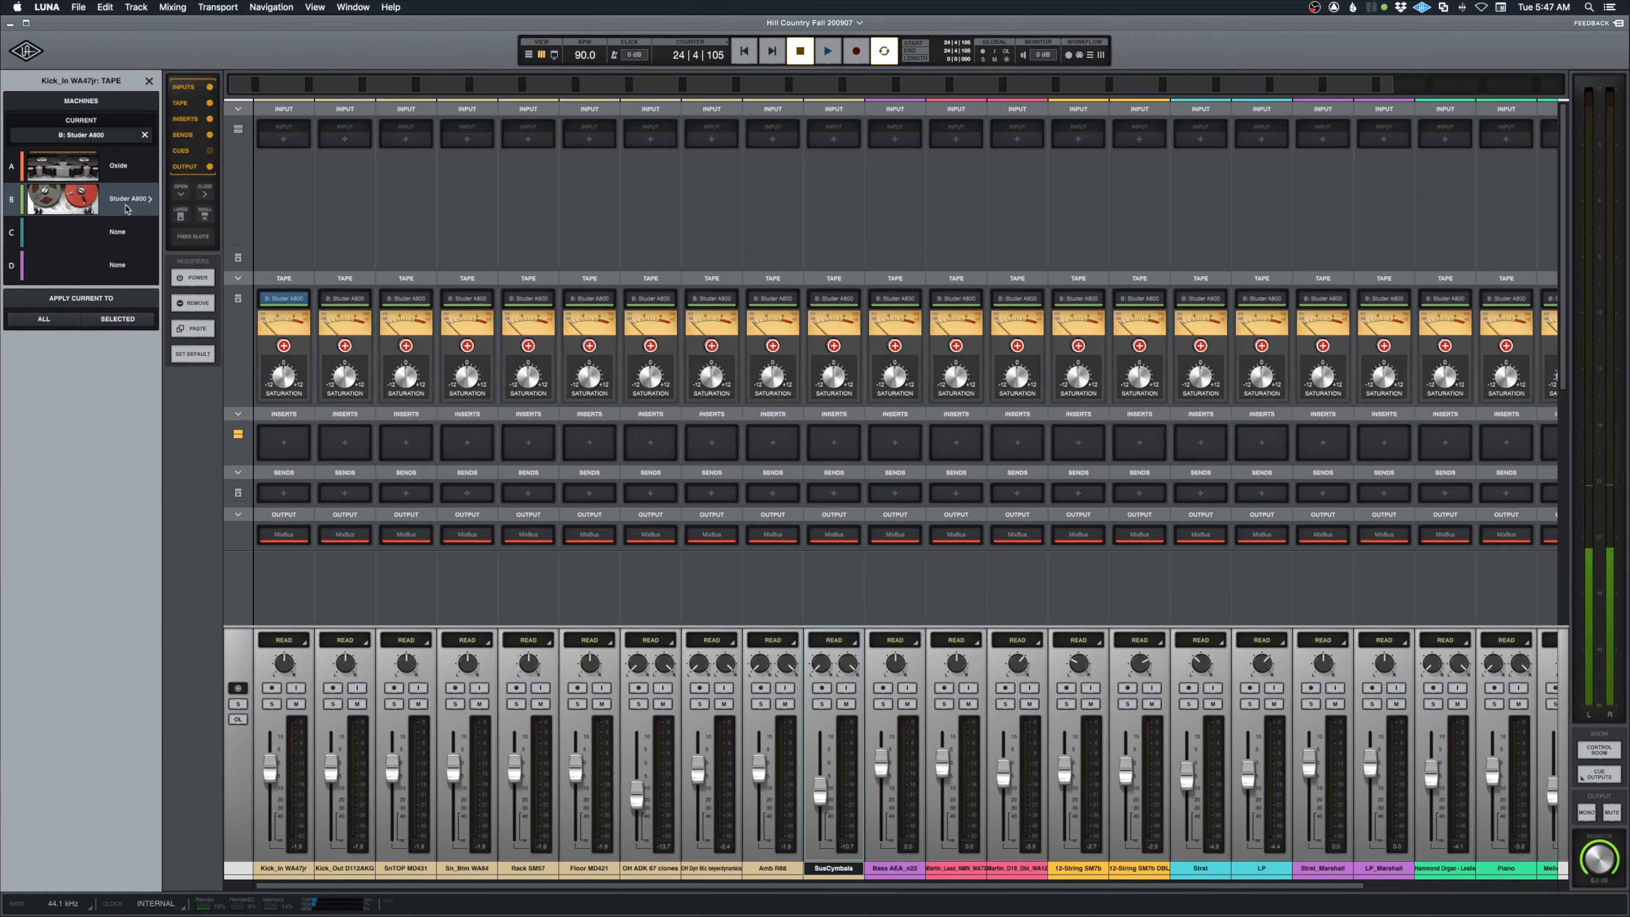
{"action": "key", "text": "Escape"}
Change the tape type in the Studer A800 machine B settings and briefly audition the result
{"action": "left_click", "coordinate": [111, 201]}
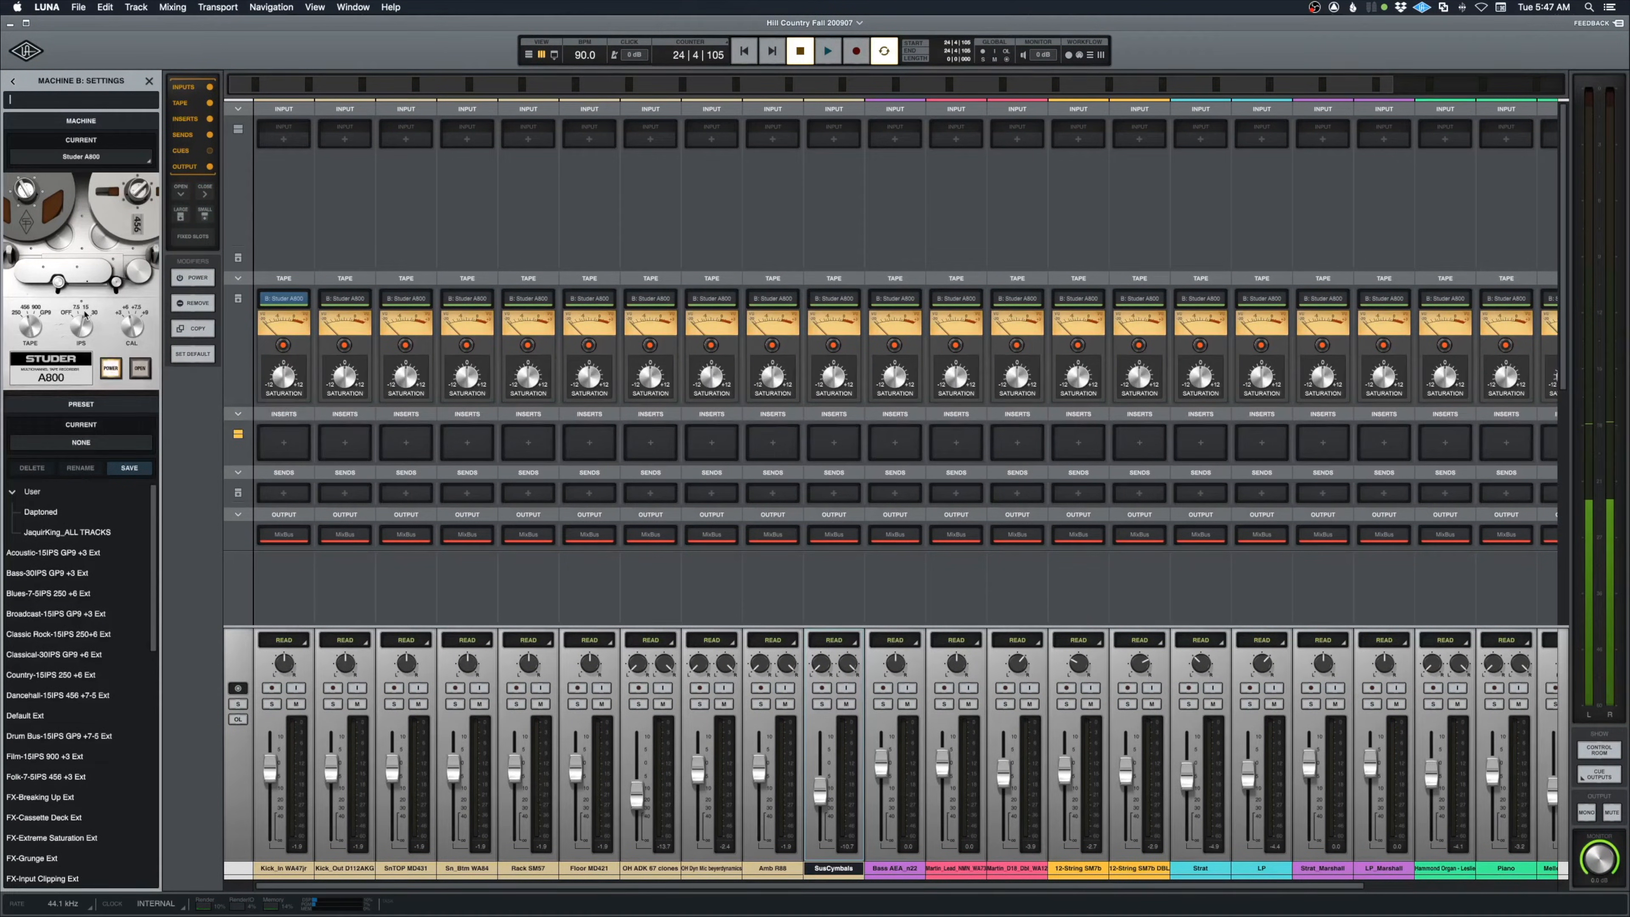
{"action": "left_click_drag", "start_coordinate": [31, 388], "coordinate": [31, 360]}
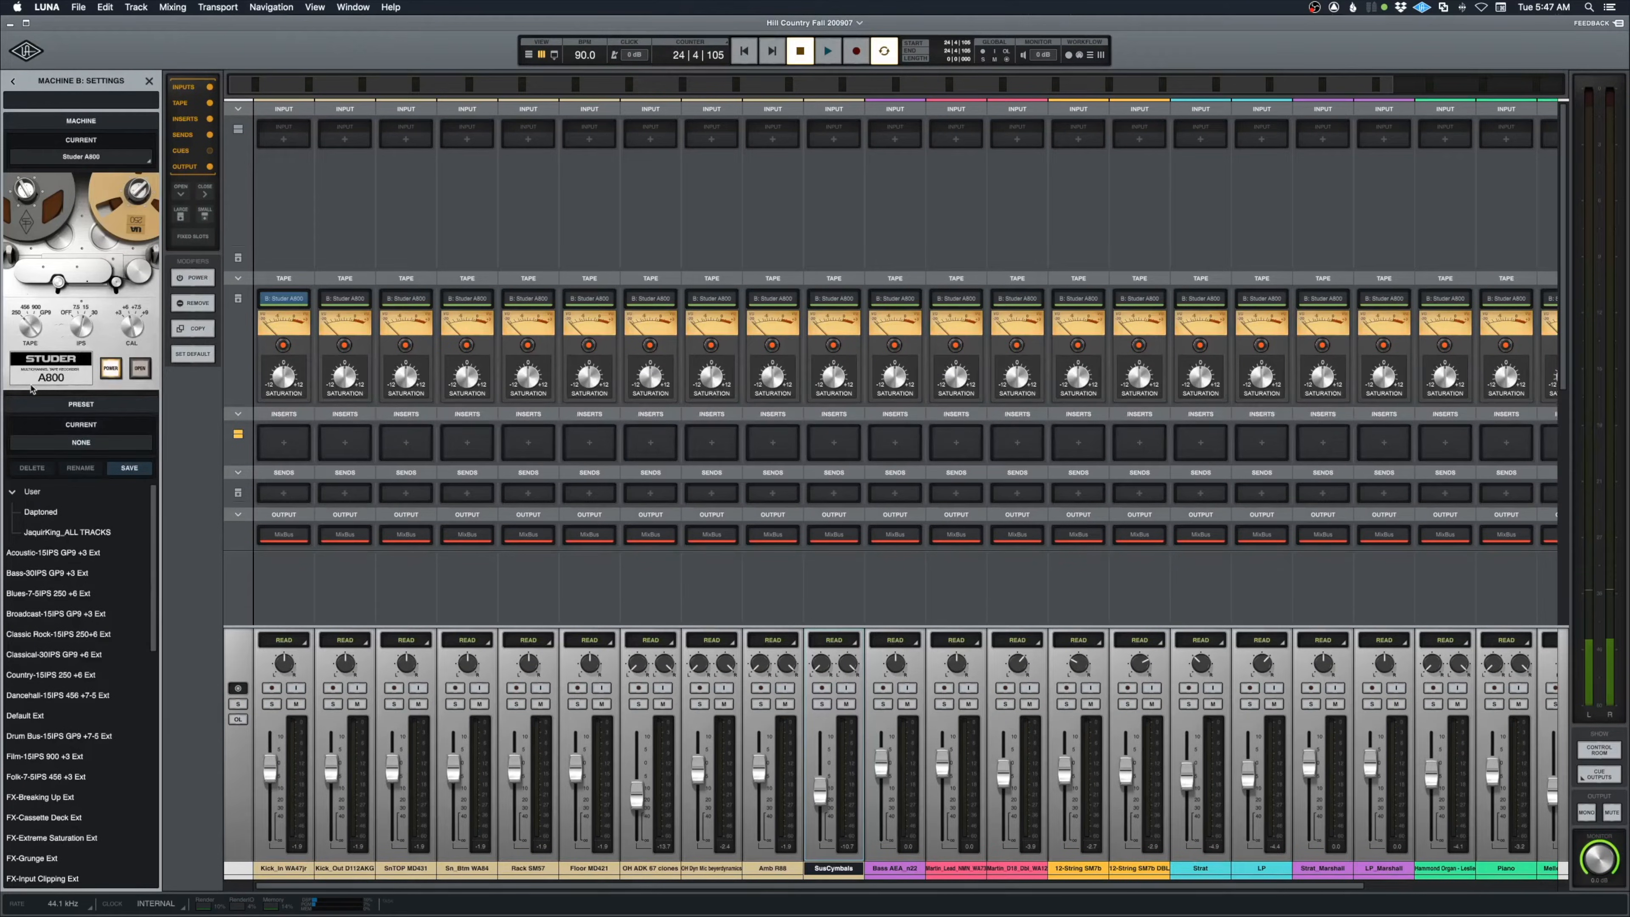
{"action": "key", "text": "space"}
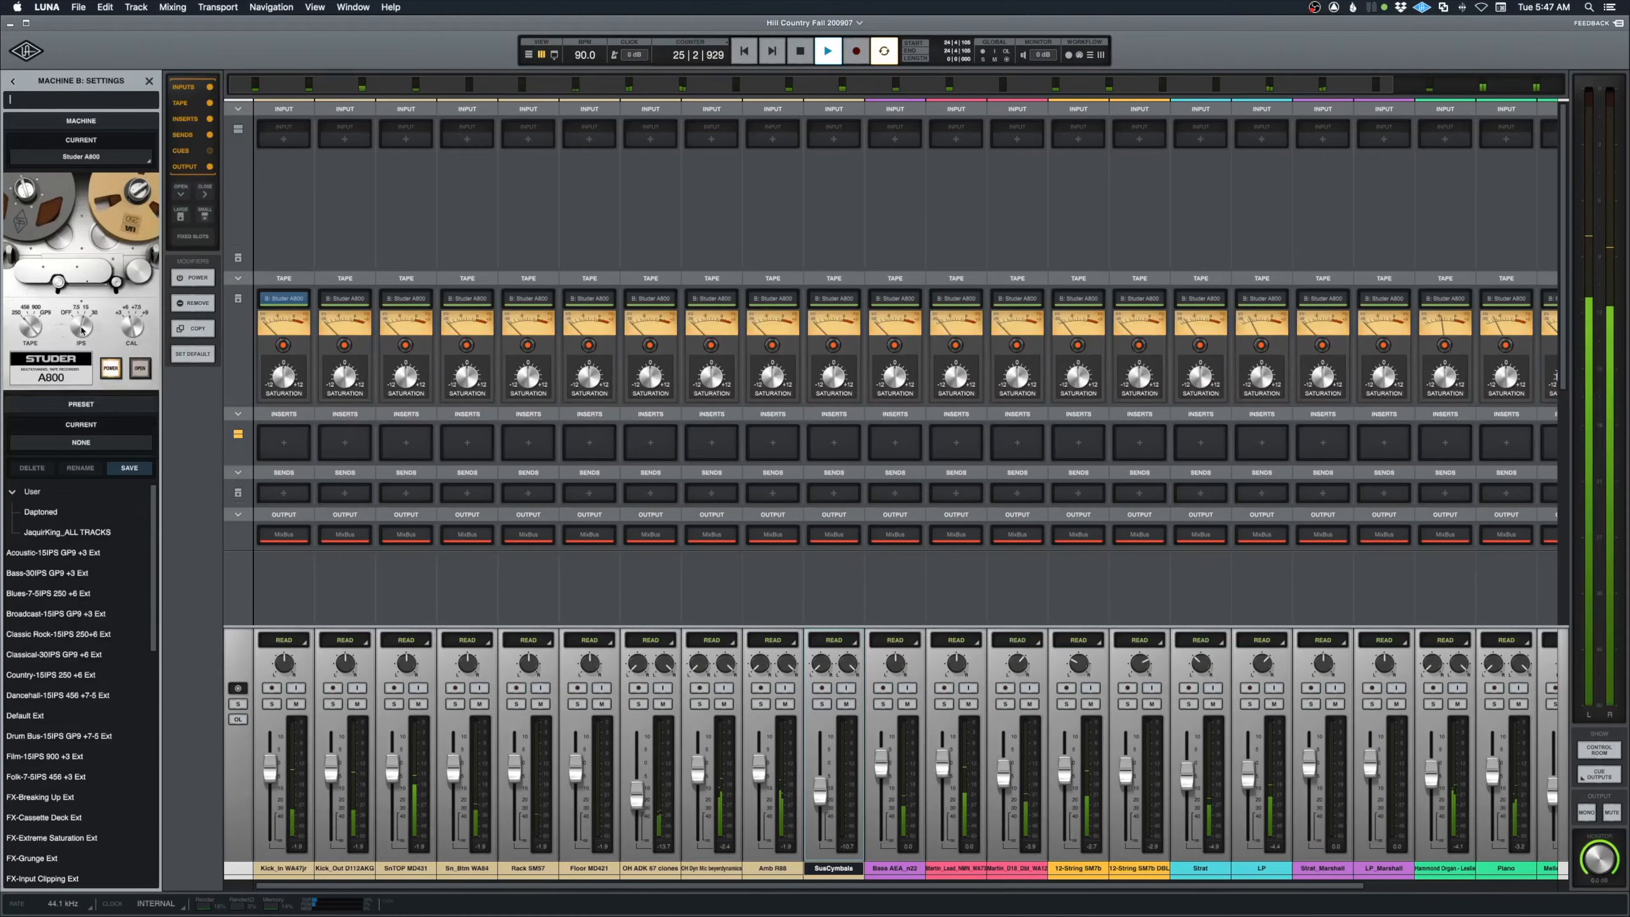
{"action": "key", "text": "space"}
Play the song from near its beginning and return to the mixer
{"action": "key", "text": "super+equal"}
{"action": "scroll", "coordinate": [413, 462], "scroll_direction": "down", "scroll_amount": 6}
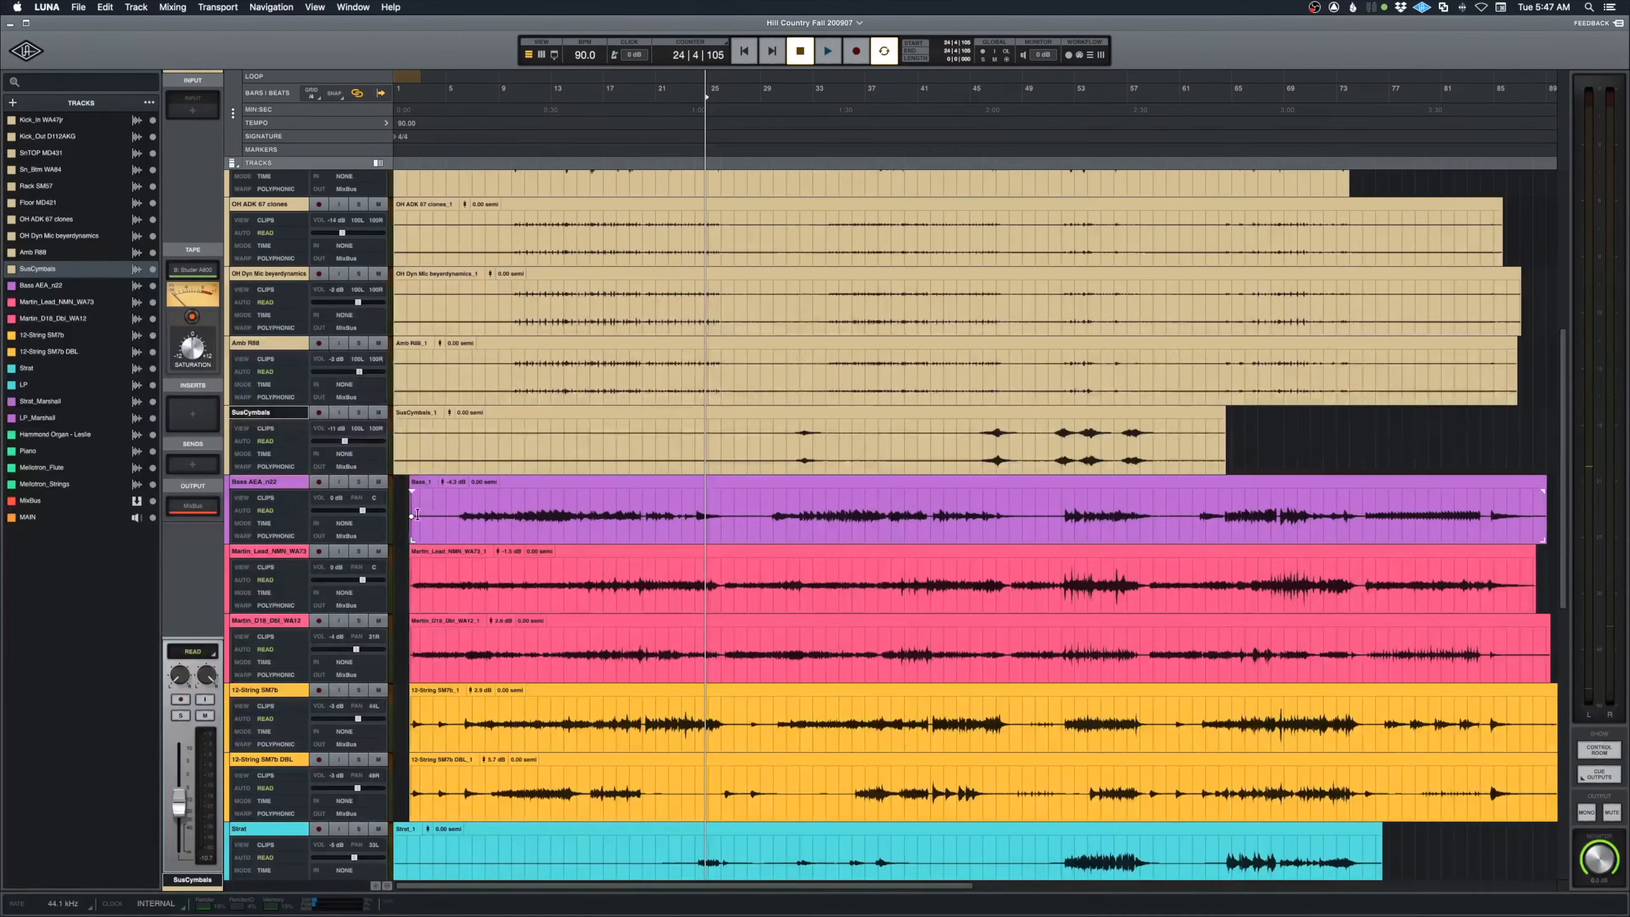
{"action": "left_click", "coordinate": [414, 435]}
{"action": "key", "text": "space"}
{"action": "key", "text": "super+equal"}
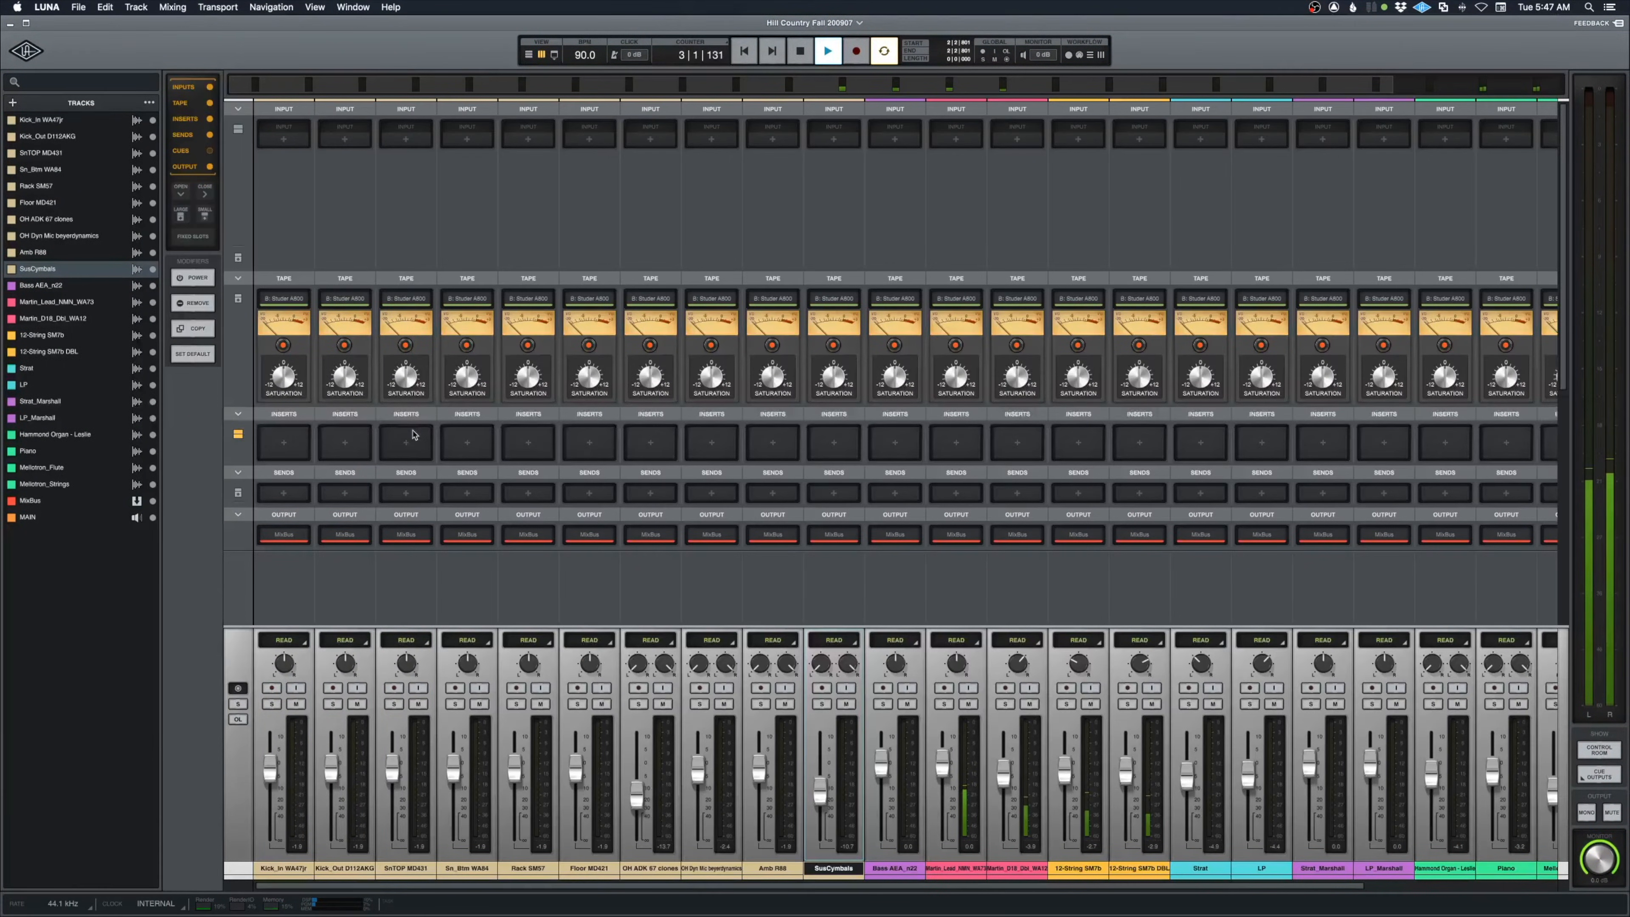
Inspect the Studer A800 settings from Kick_In WA47jr, including its hidden calibration controls, during playback, and close them after stopping
{"action": "scroll", "coordinate": [378, 413], "scroll_direction": "right", "scroll_amount": 5}
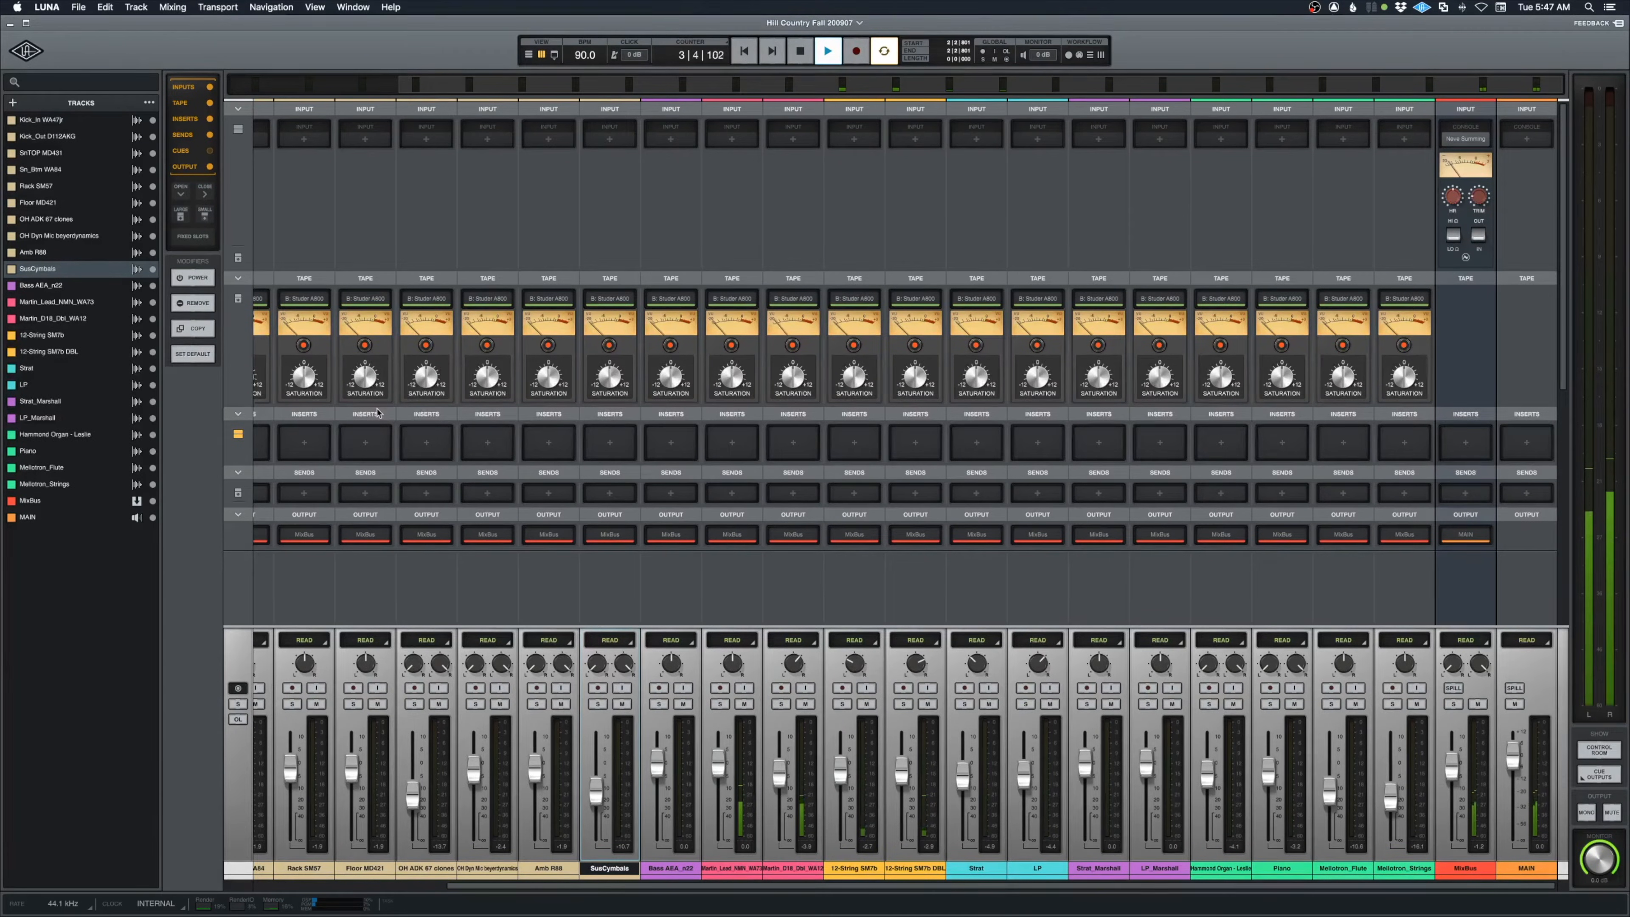
{"action": "scroll", "coordinate": [378, 413], "scroll_direction": "left", "scroll_amount": 5}
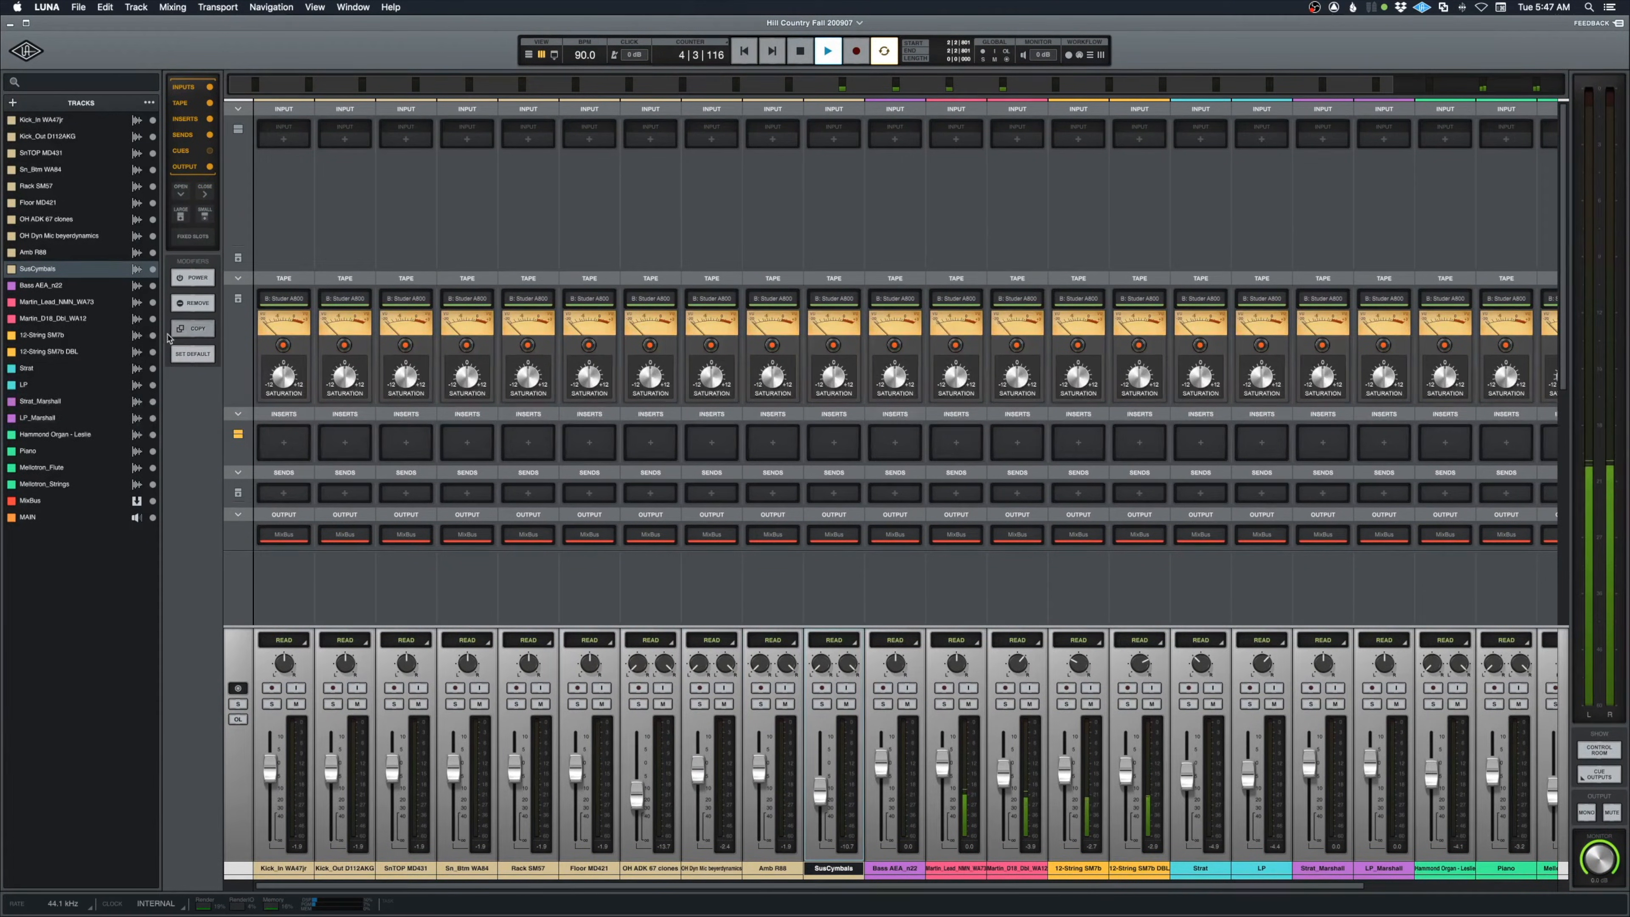
{"action": "left_click", "coordinate": [289, 299]}
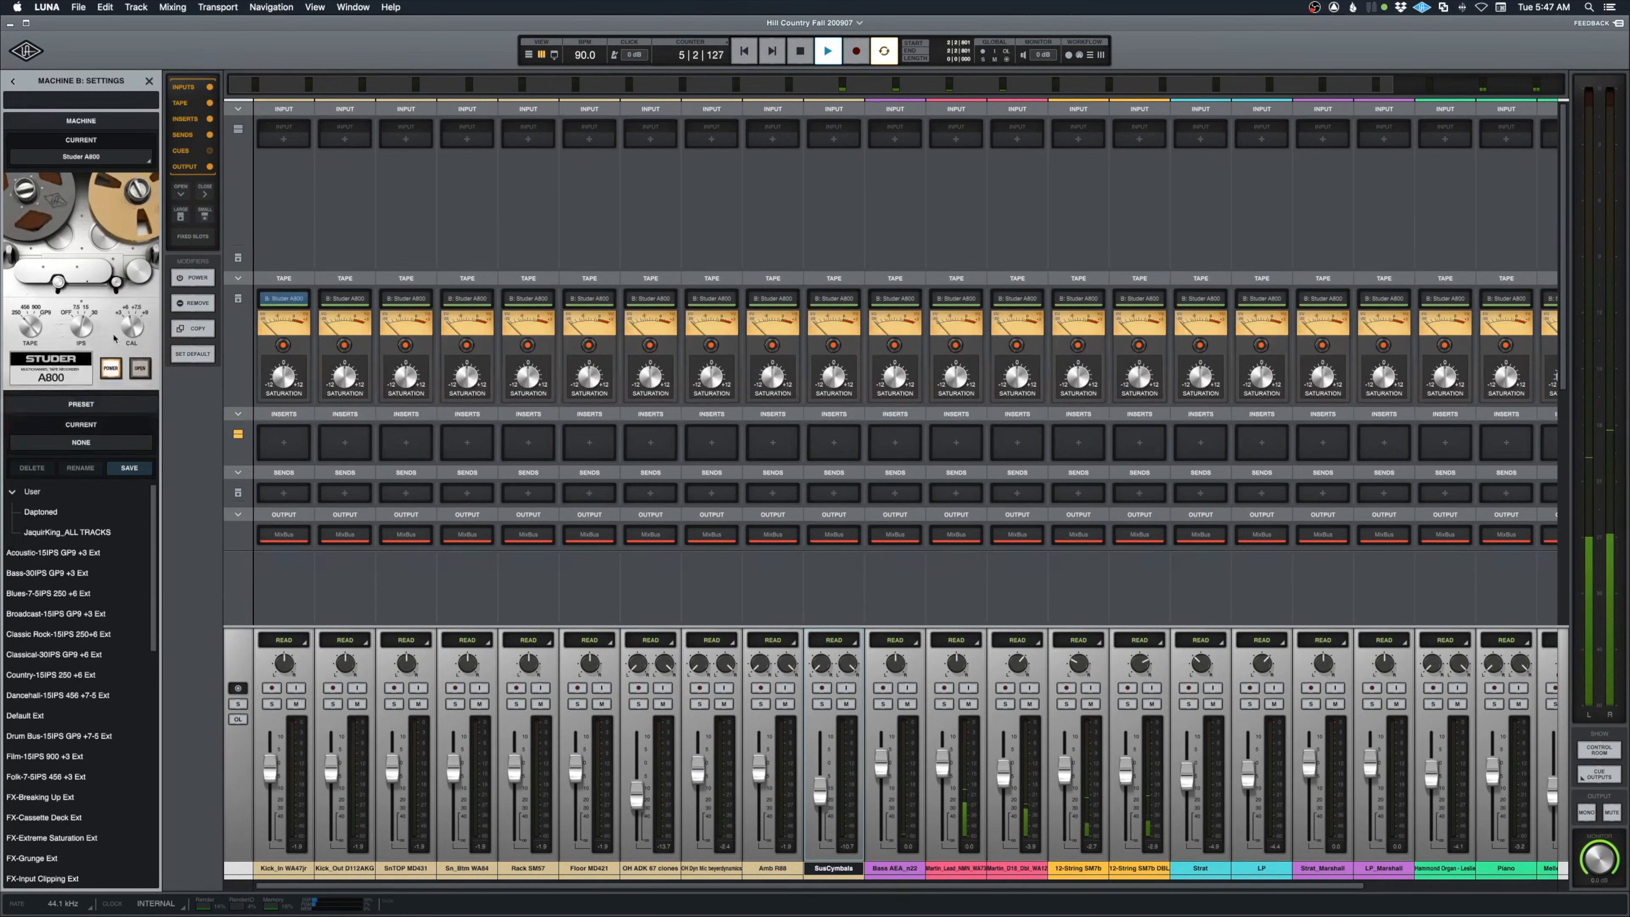
{"action": "left_click", "coordinate": [135, 371]}
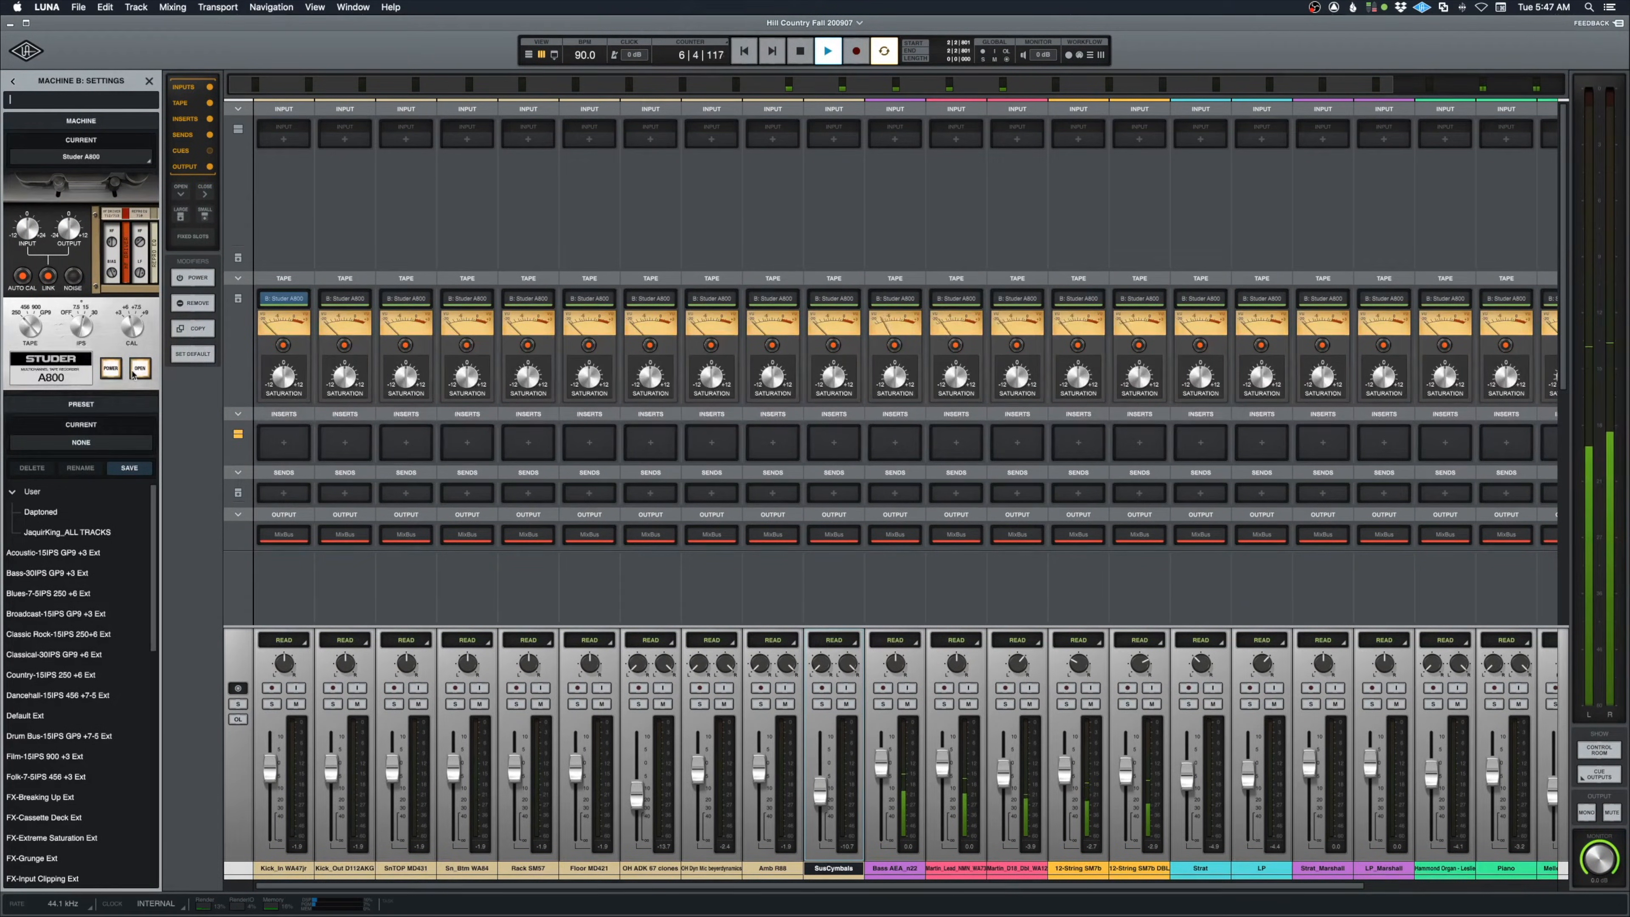
{"action": "left_click", "coordinate": [133, 374]}
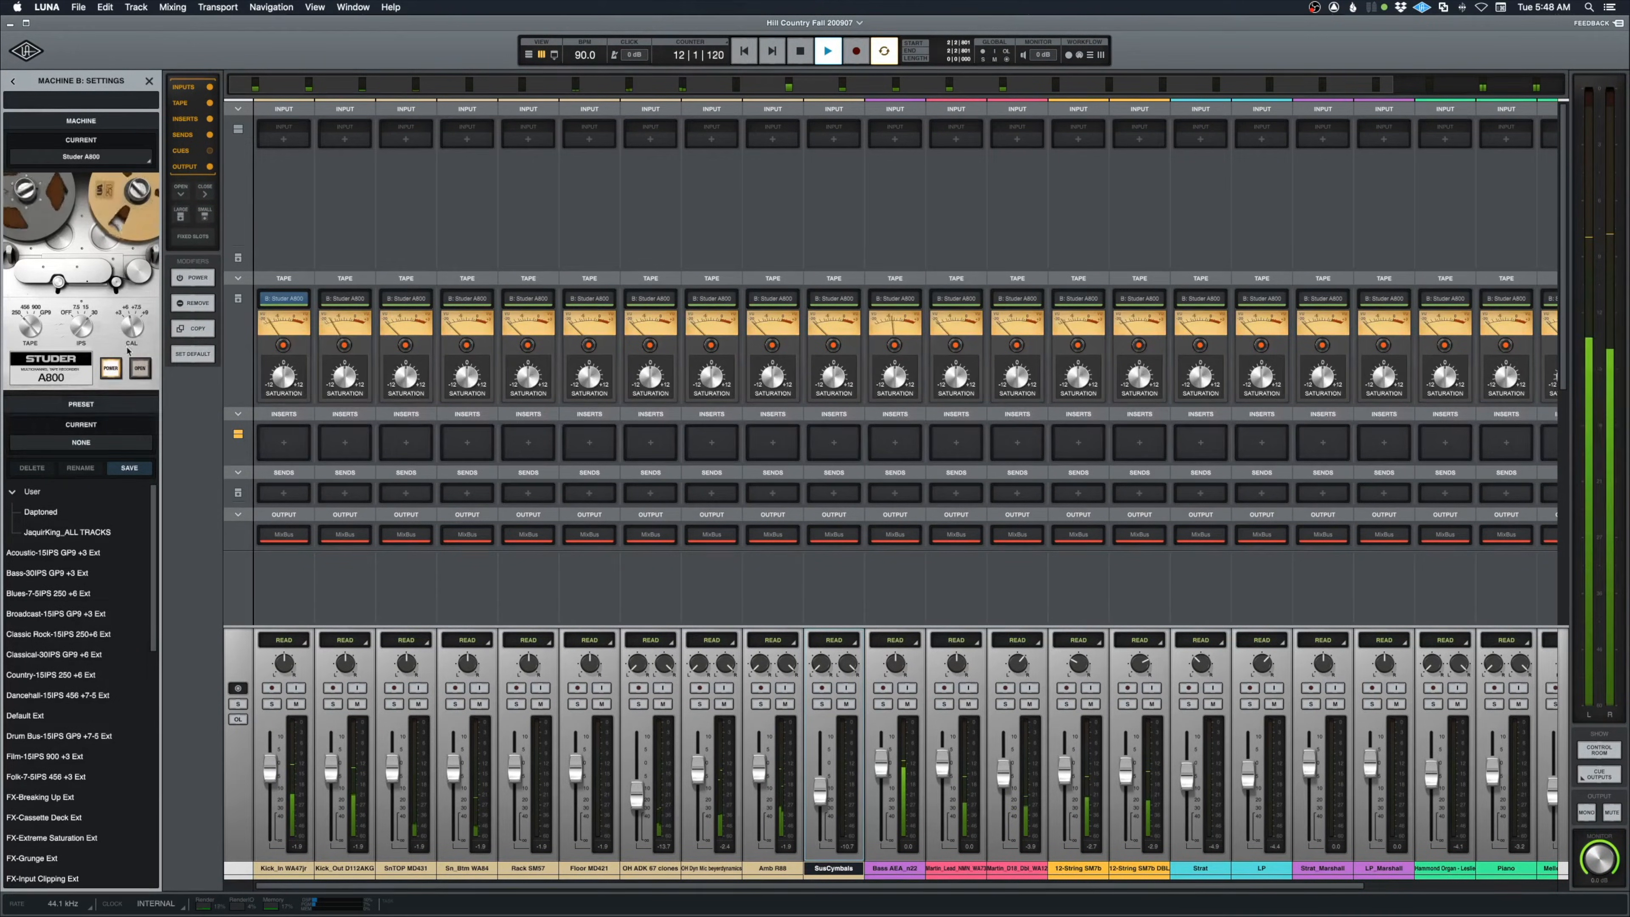
{"action": "key", "text": "space"}
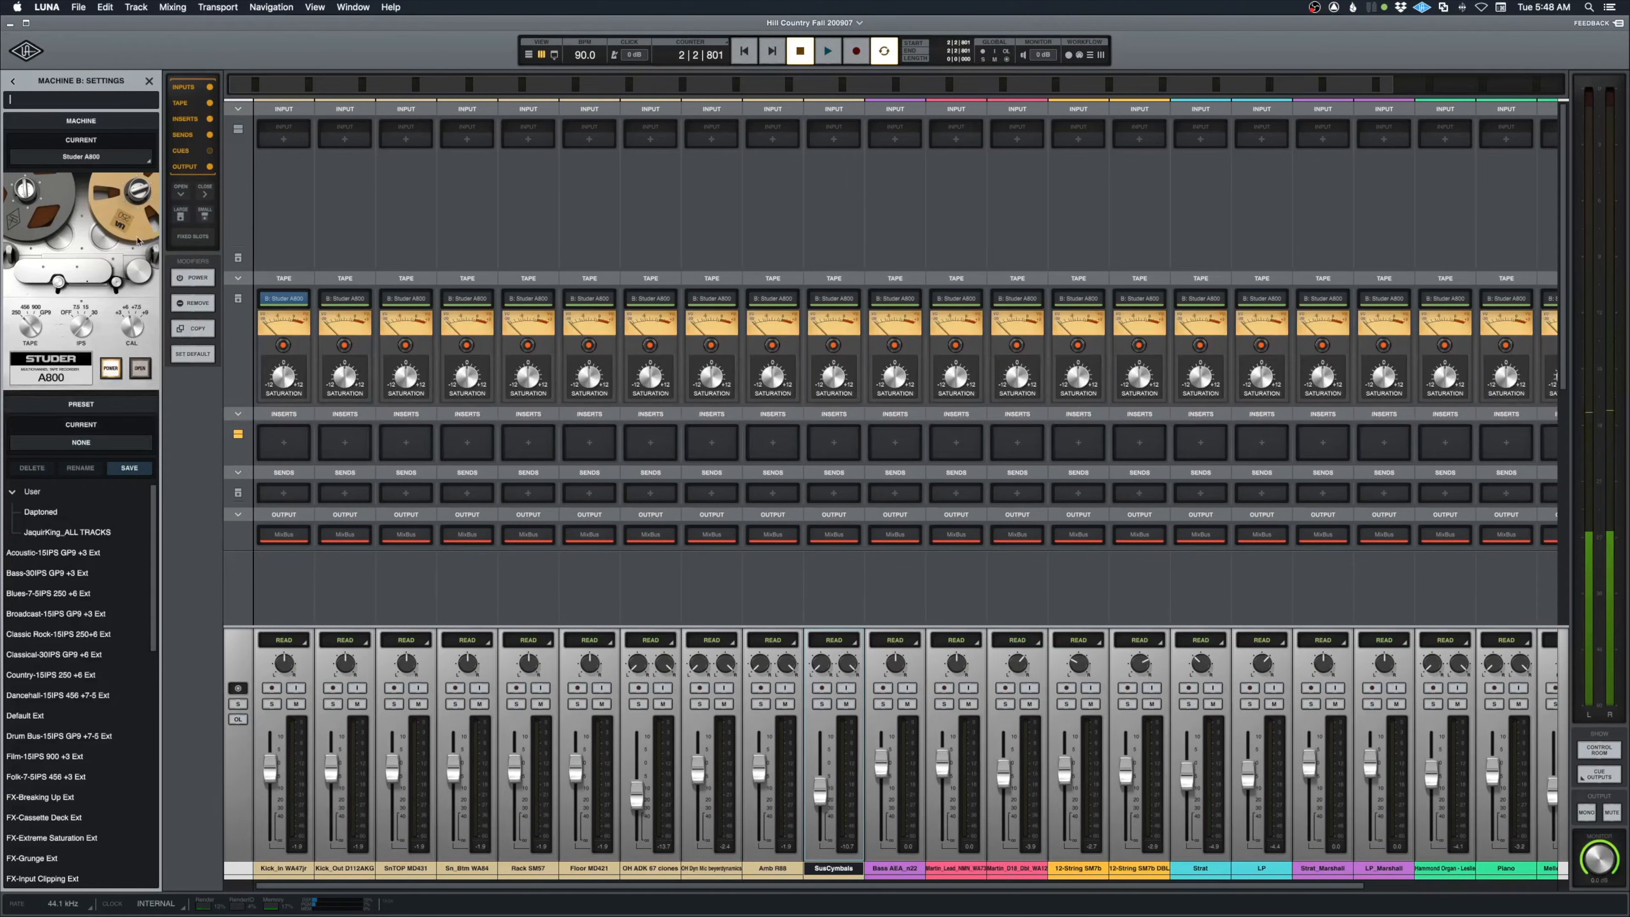
{"action": "left_click", "coordinate": [149, 82]}
Play the song from bar 2 while reviewing the channels across the mixer through the MixBus, and stop playback
{"action": "scroll", "coordinate": [430, 544], "scroll_direction": "right", "scroll_amount": 5}
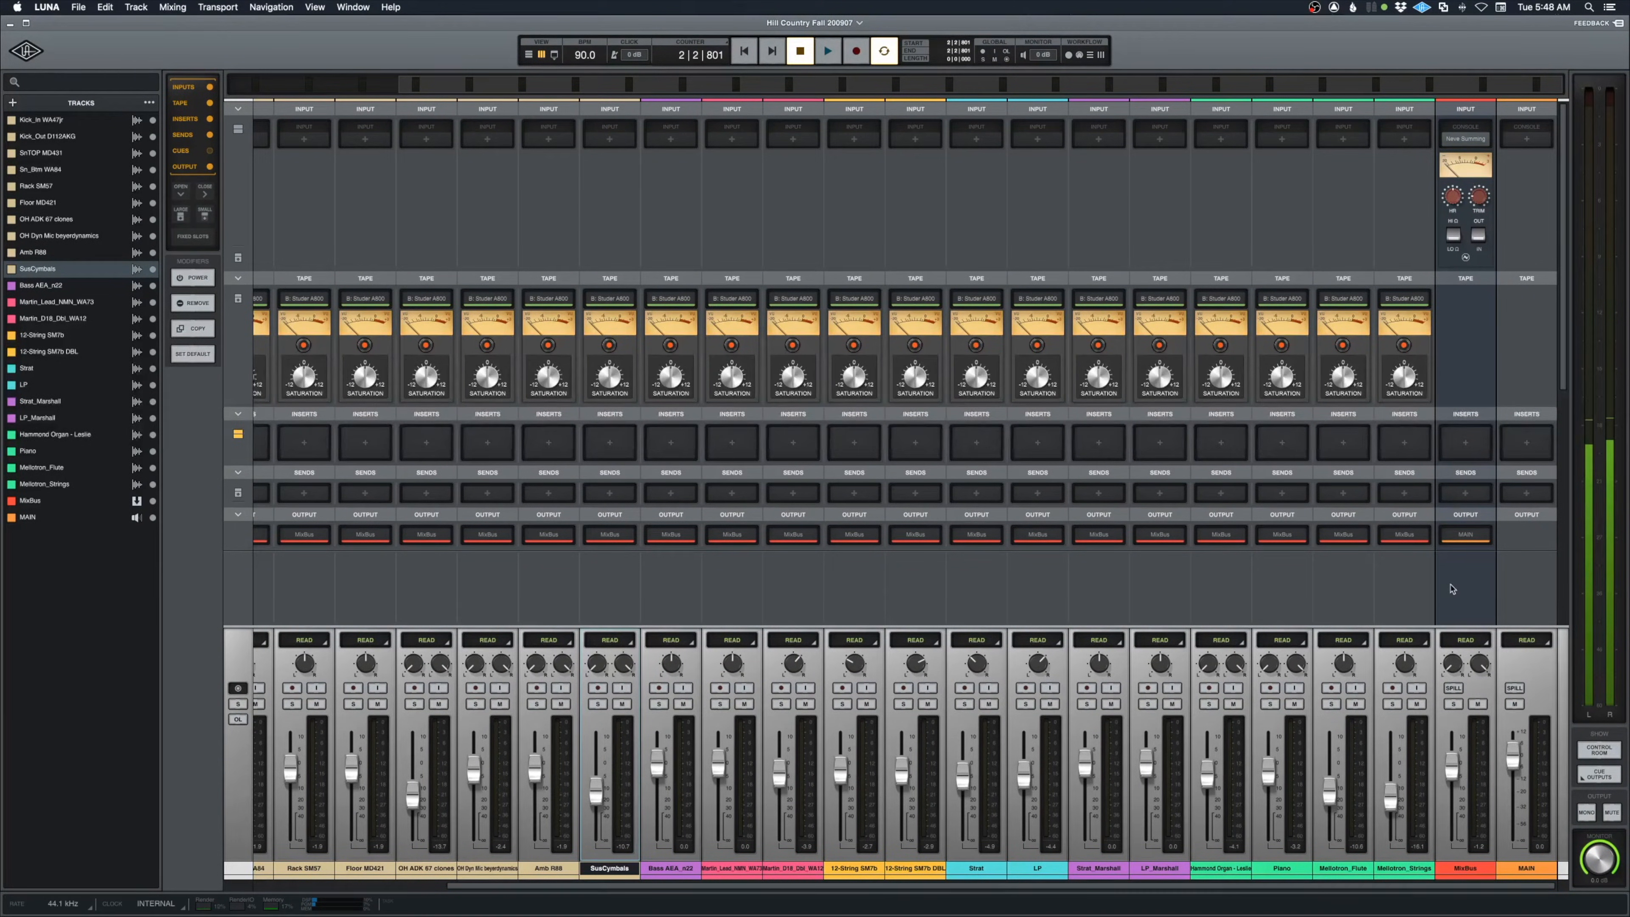
{"action": "key", "text": "space"}
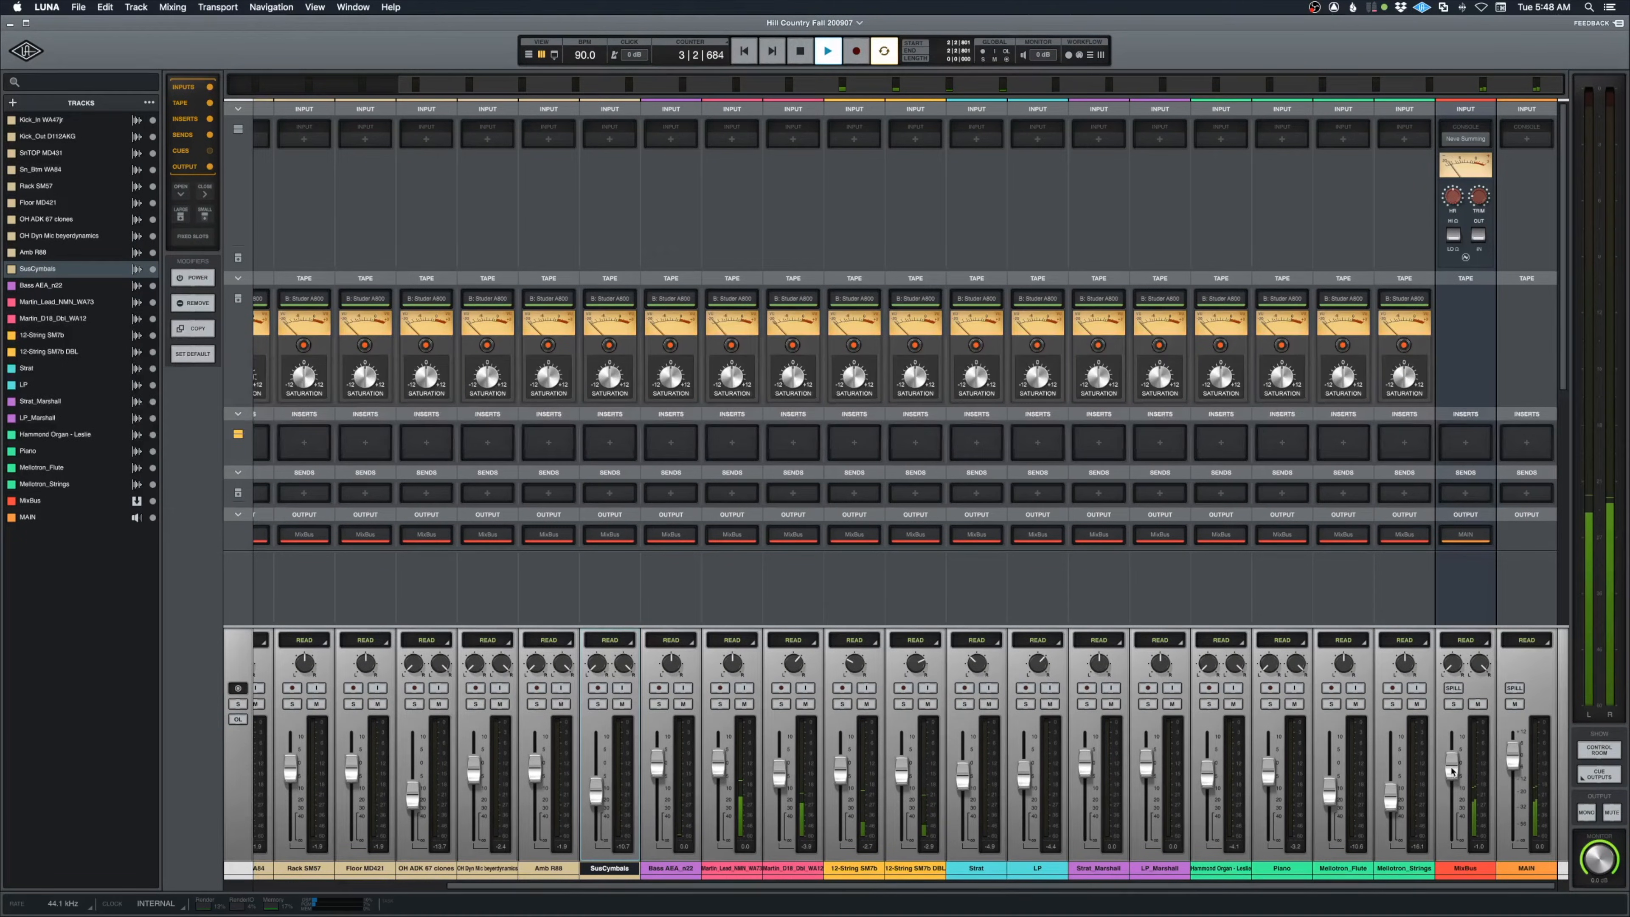
{"action": "scroll", "coordinate": [824, 612], "scroll_direction": "left", "scroll_amount": 5}
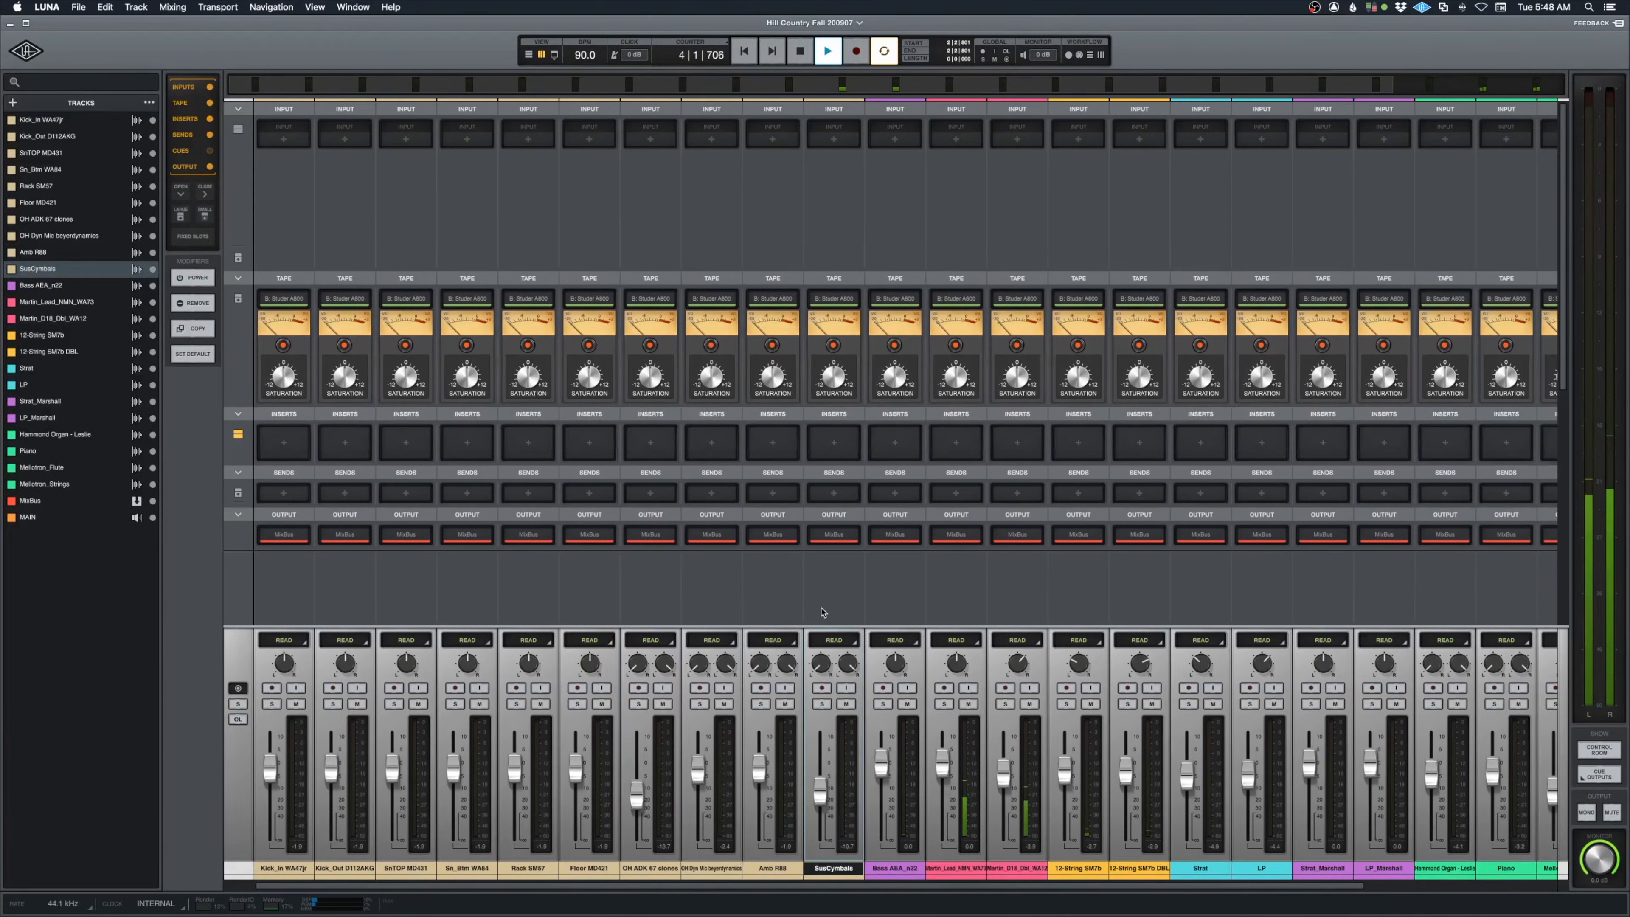
{"action": "scroll", "coordinate": [823, 612], "scroll_direction": "right", "scroll_amount": 1}
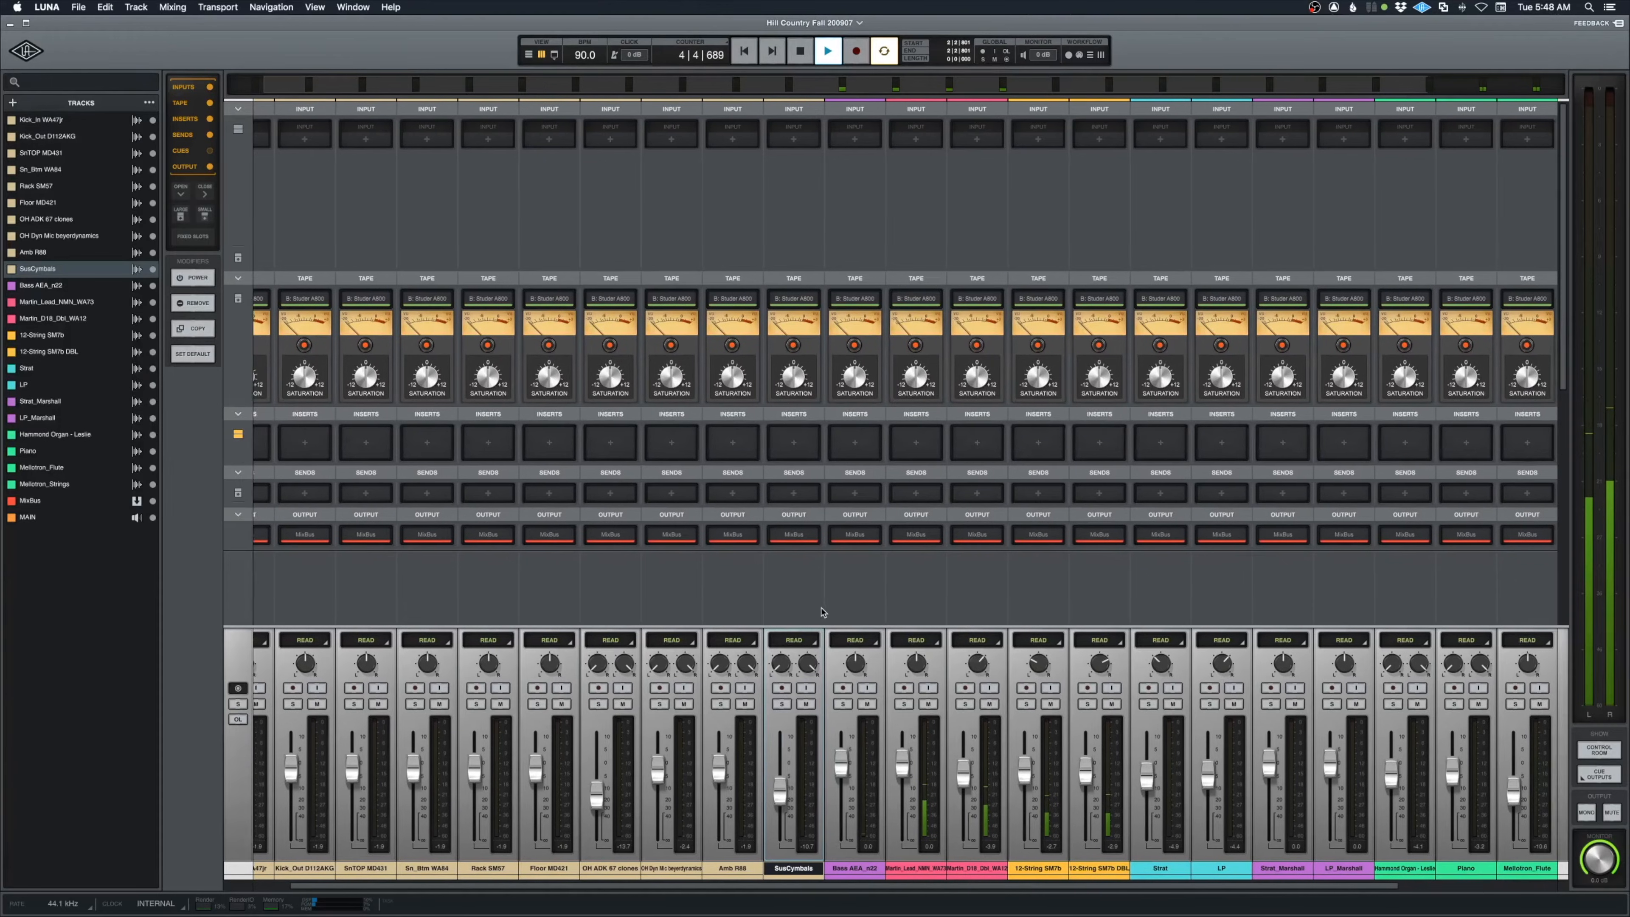
{"action": "key", "text": "space"}
Switch to the timeline and view the name and comments of the Martin_Lead_NMN_WA73 track
{"action": "key", "text": "super+equal"}
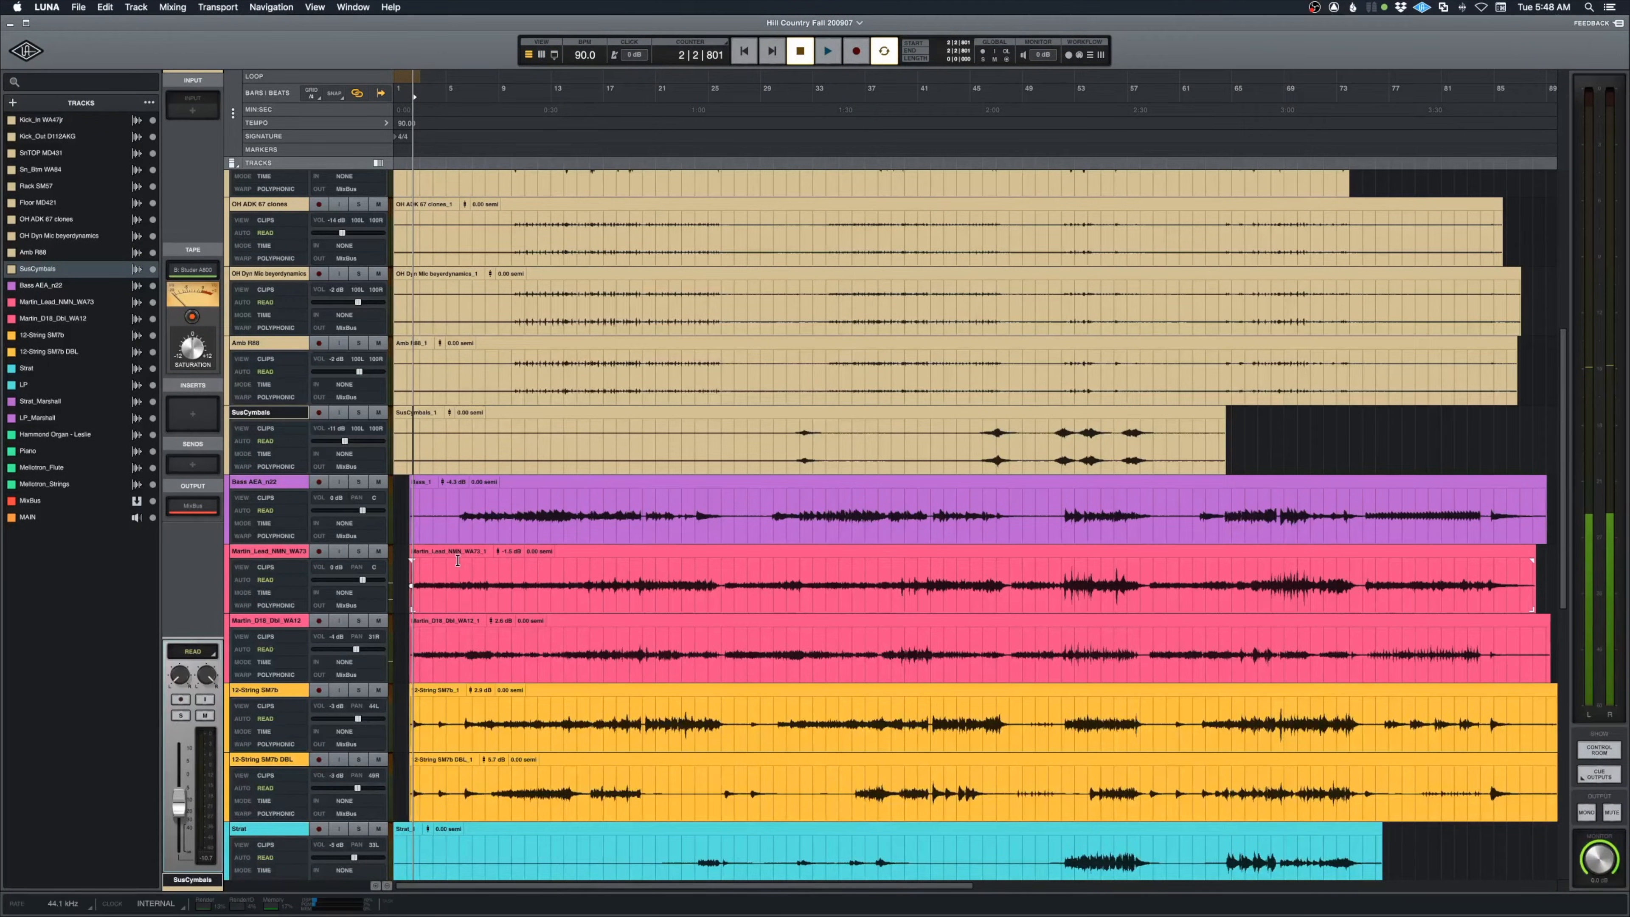
{"action": "left_click", "coordinate": [270, 551]}
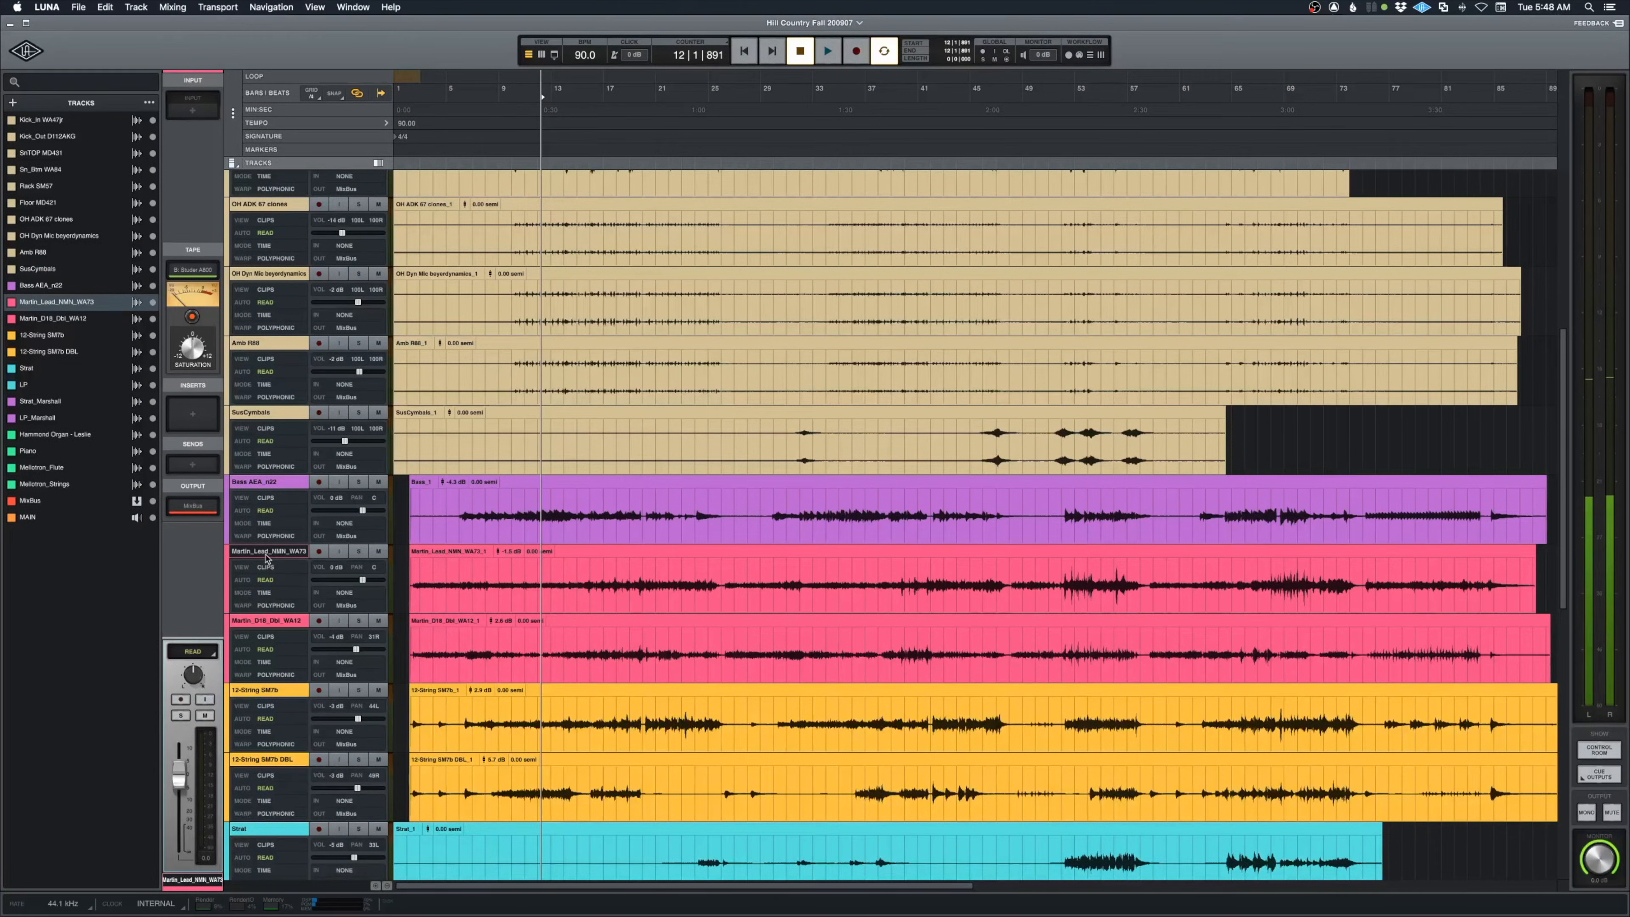
{"action": "double_click", "coordinate": [284, 556]}
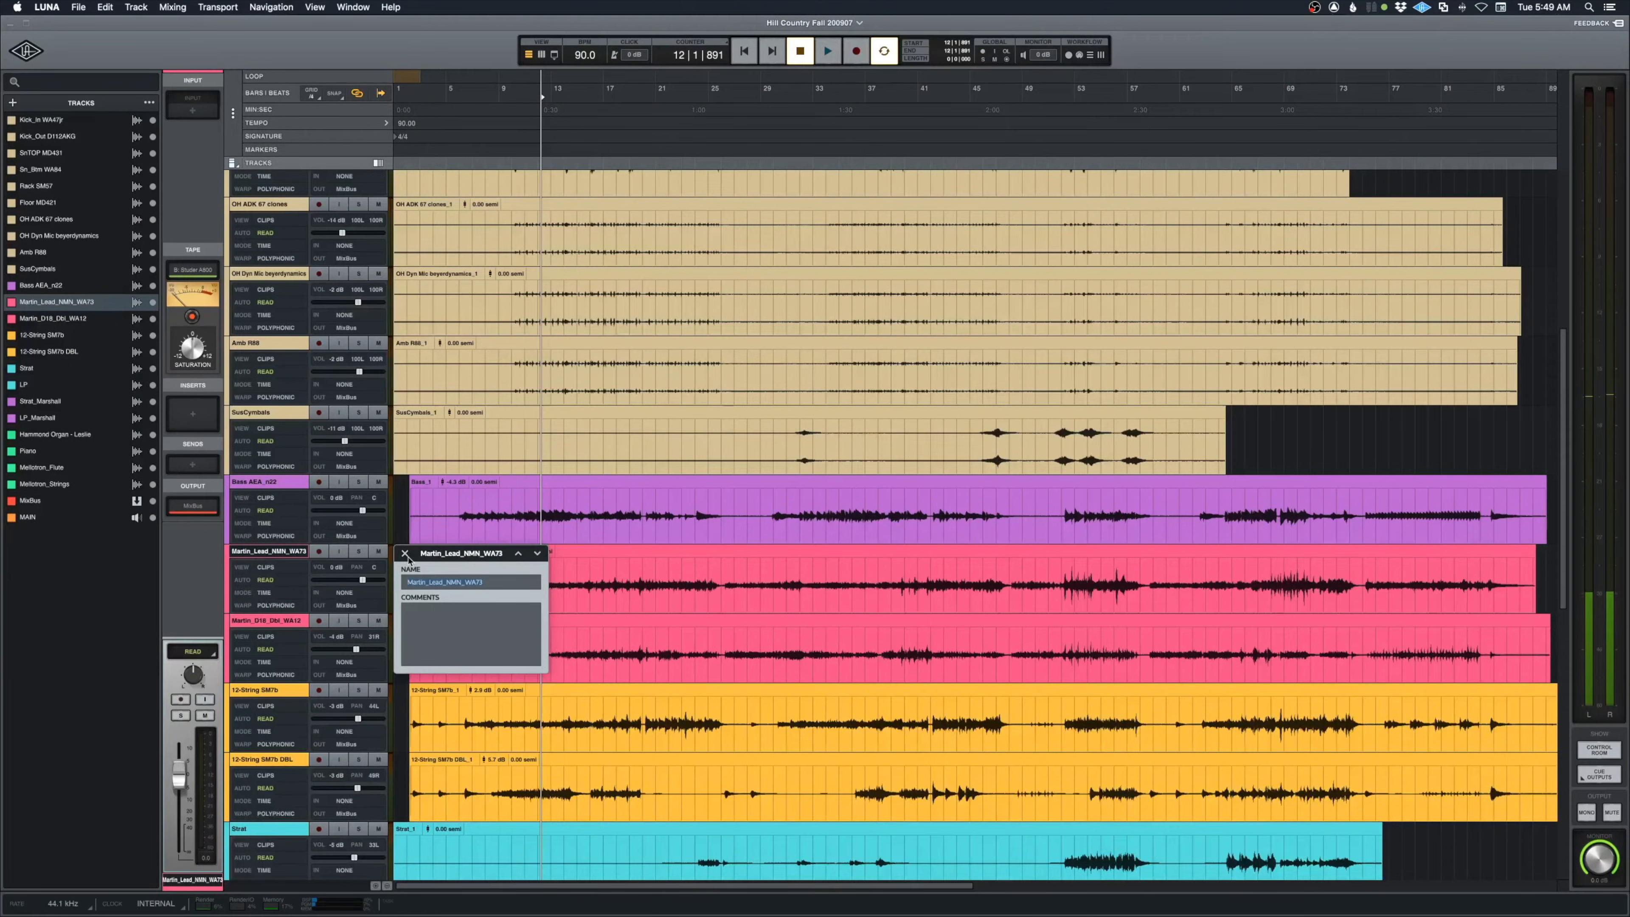
{"action": "left_click", "coordinate": [405, 554]}
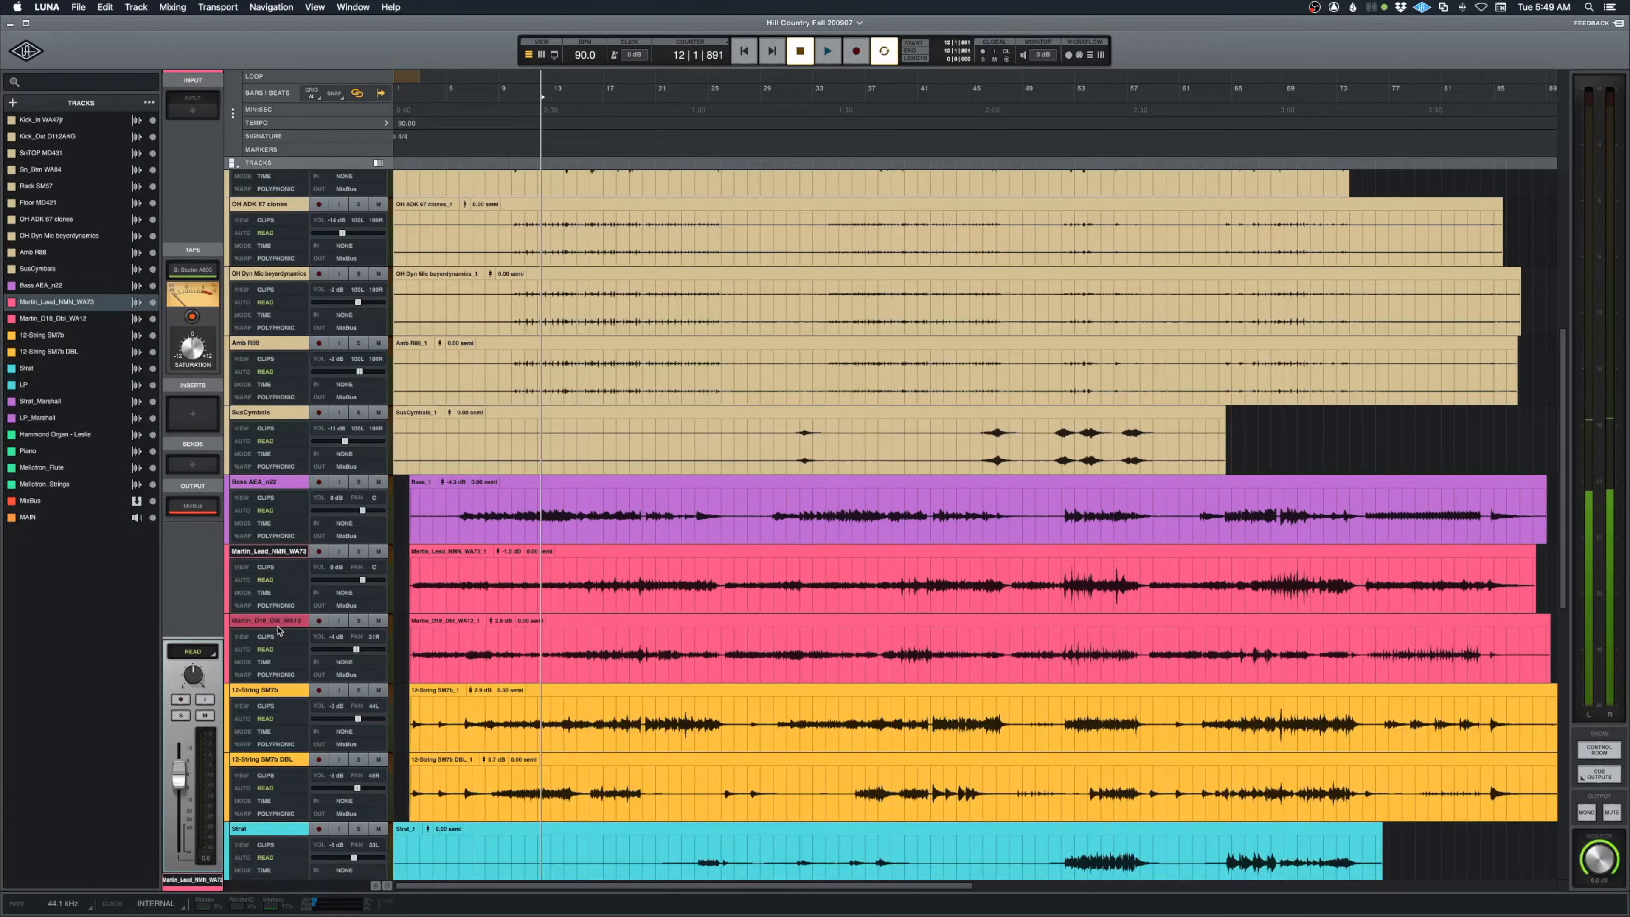
Solo the two Martin acoustic tracks, audition them from bar 12 and from bar 2, and clear their solos
{"action": "left_click", "coordinate": [278, 622]}
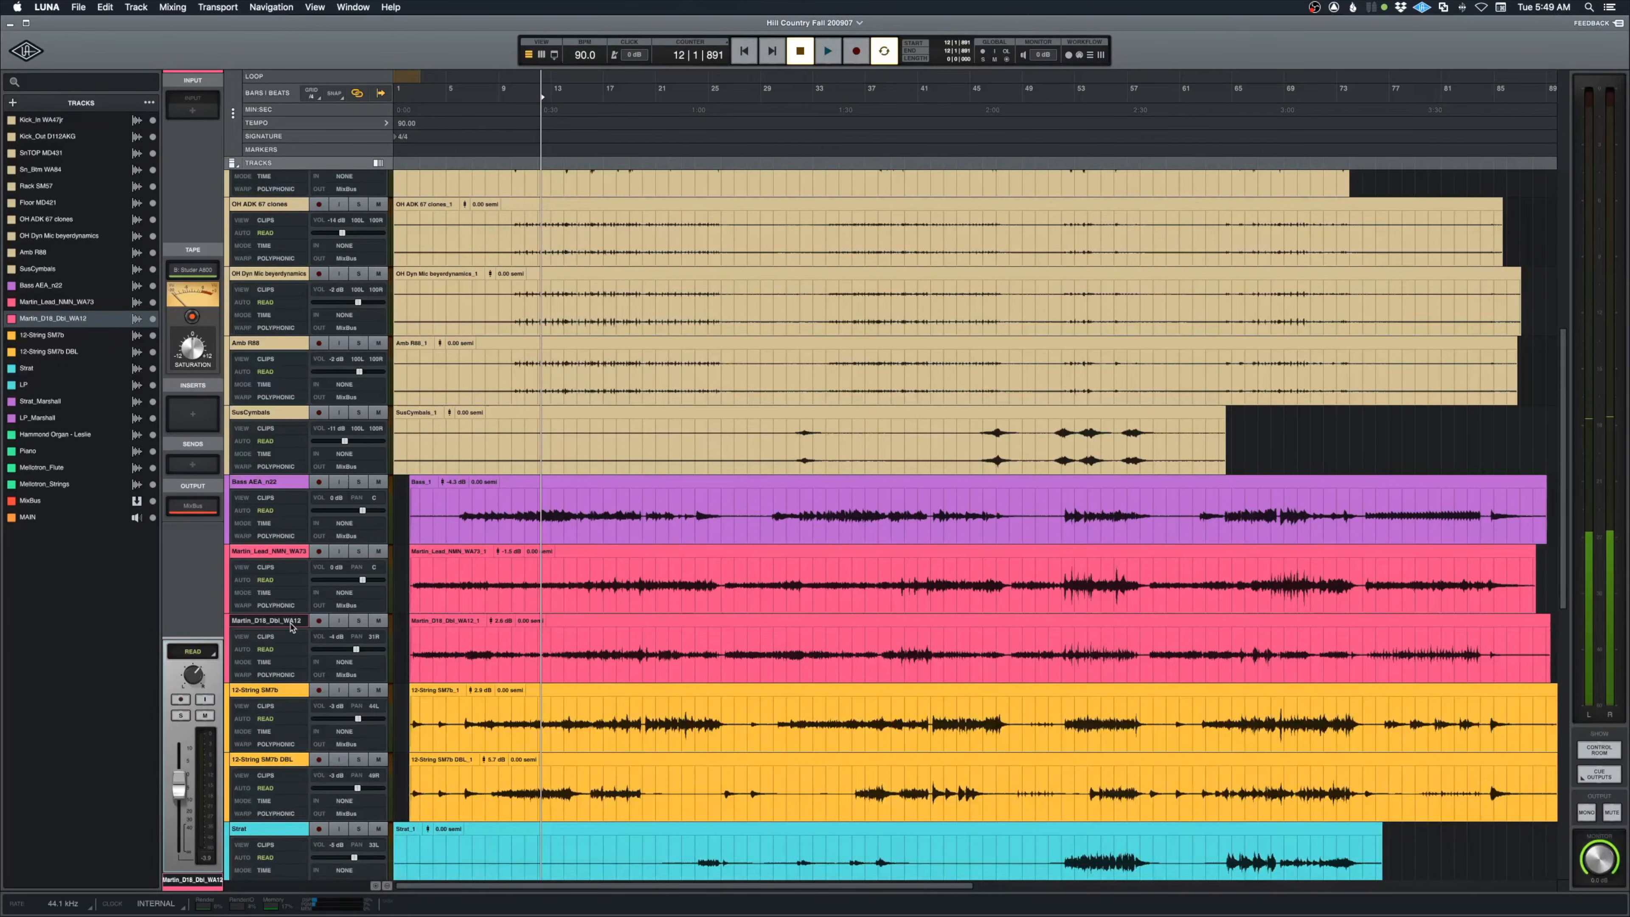
{"action": "left_click", "coordinate": [359, 551]}
{"action": "left_click", "coordinate": [358, 620]}
{"action": "key", "text": "space"}
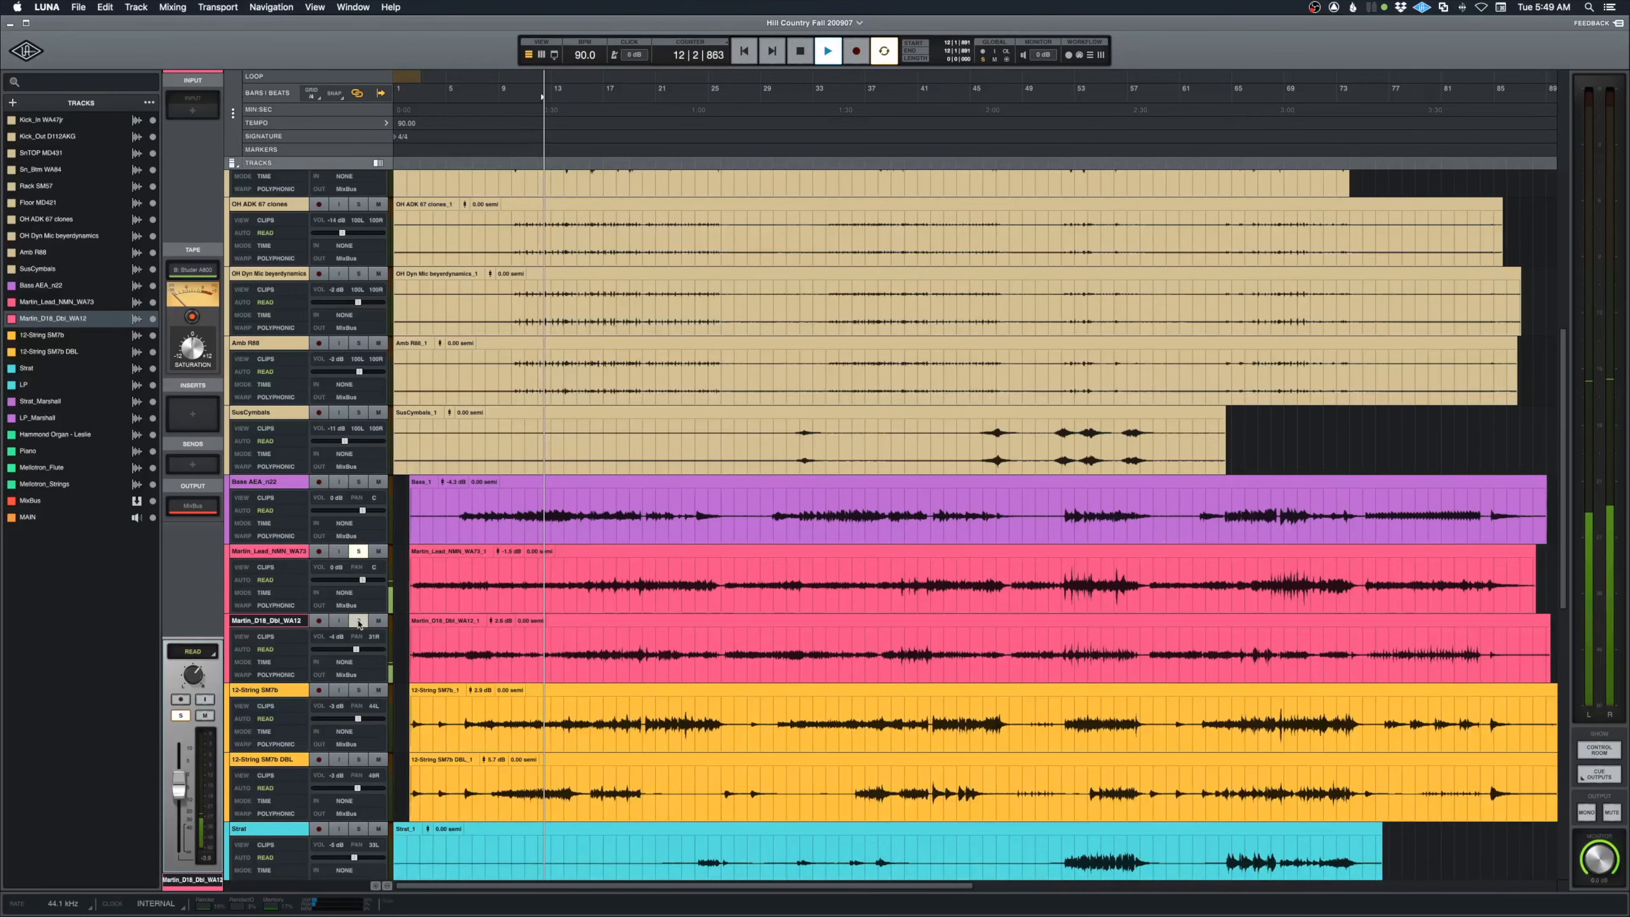
{"action": "left_click", "coordinate": [414, 439]}
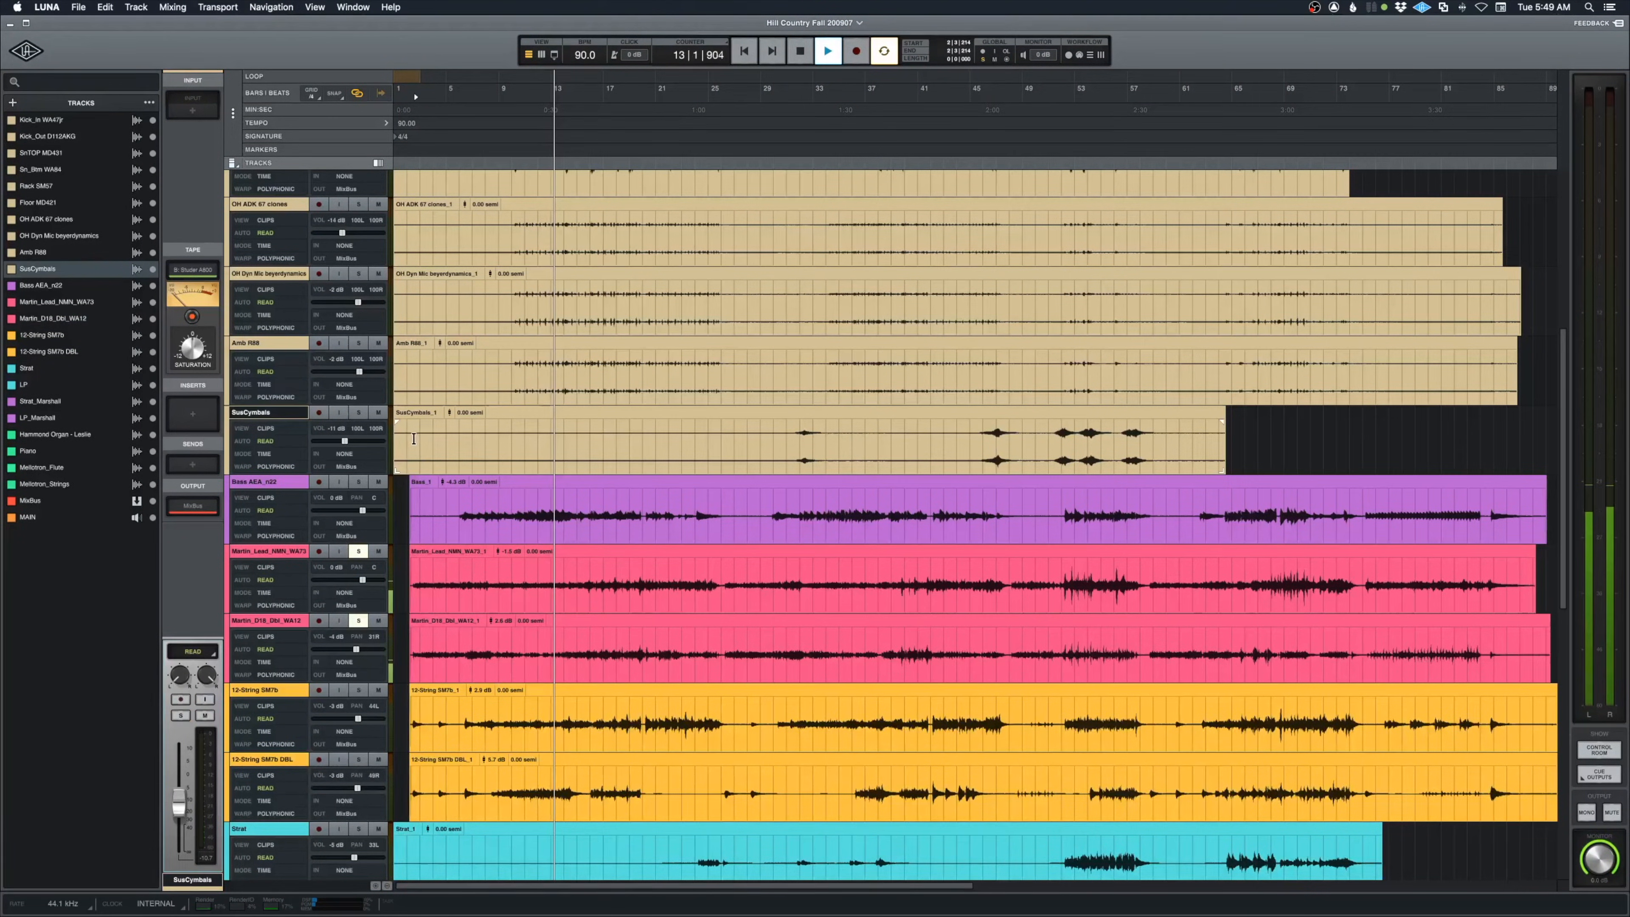
{"action": "key", "text": "space"}
{"action": "key", "text": "space"}
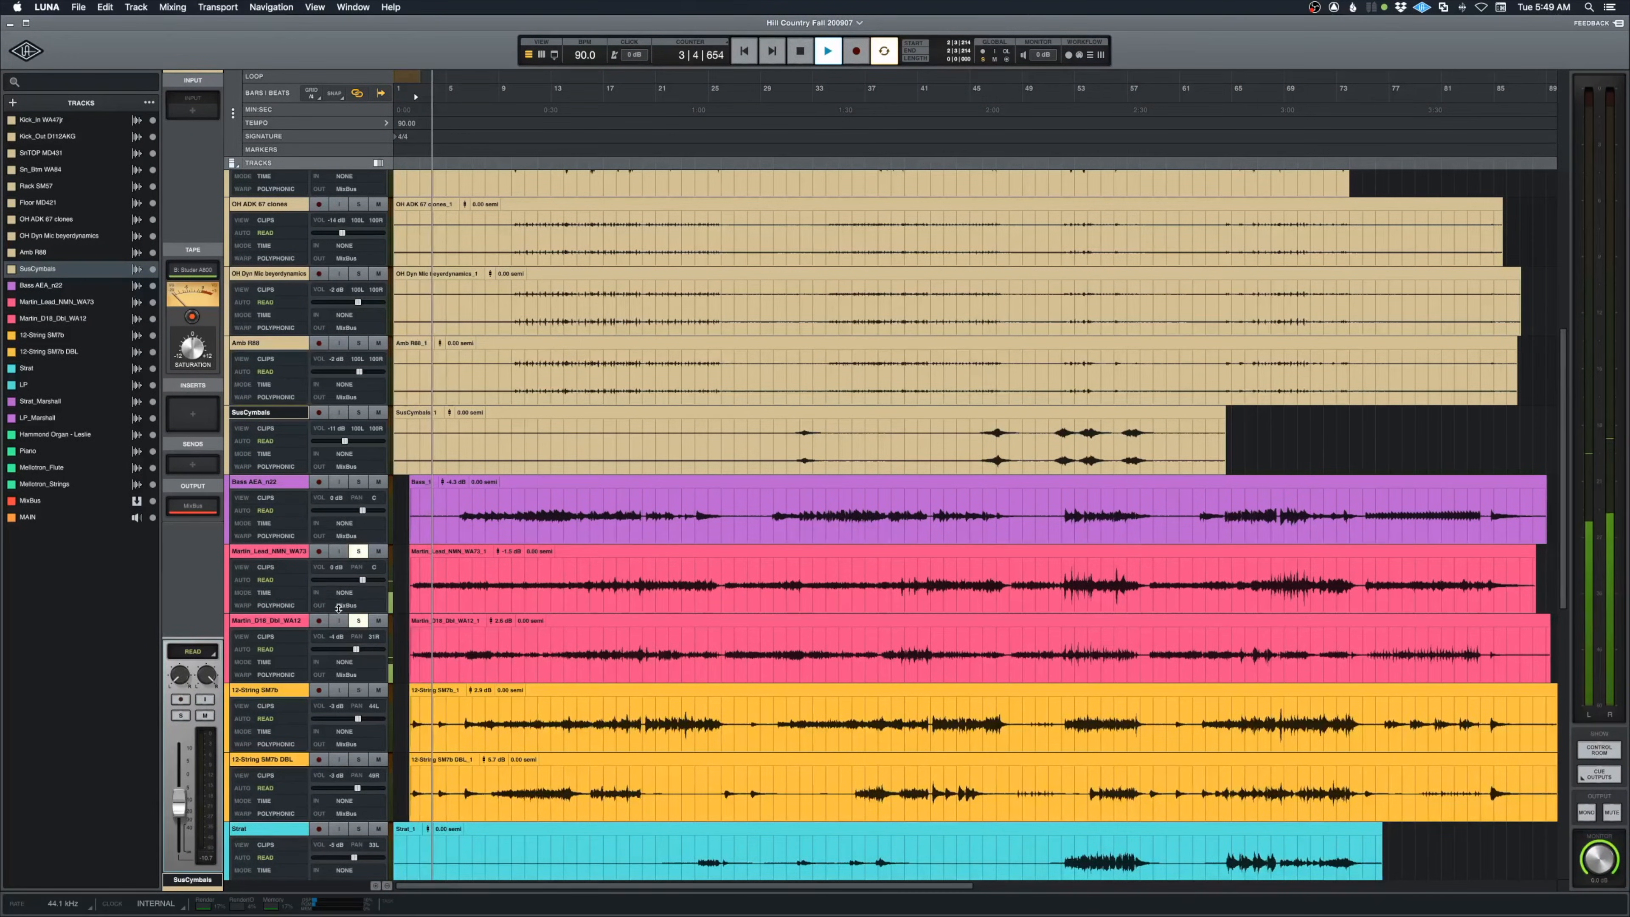
{"action": "key", "text": "space"}
{"action": "left_click", "coordinate": [358, 621]}
Solo the 12-String SM7b and 12-String SM7b DBL tracks, audition them from about bar 10, stop playback and clear both solos
{"action": "left_click", "coordinate": [358, 690]}
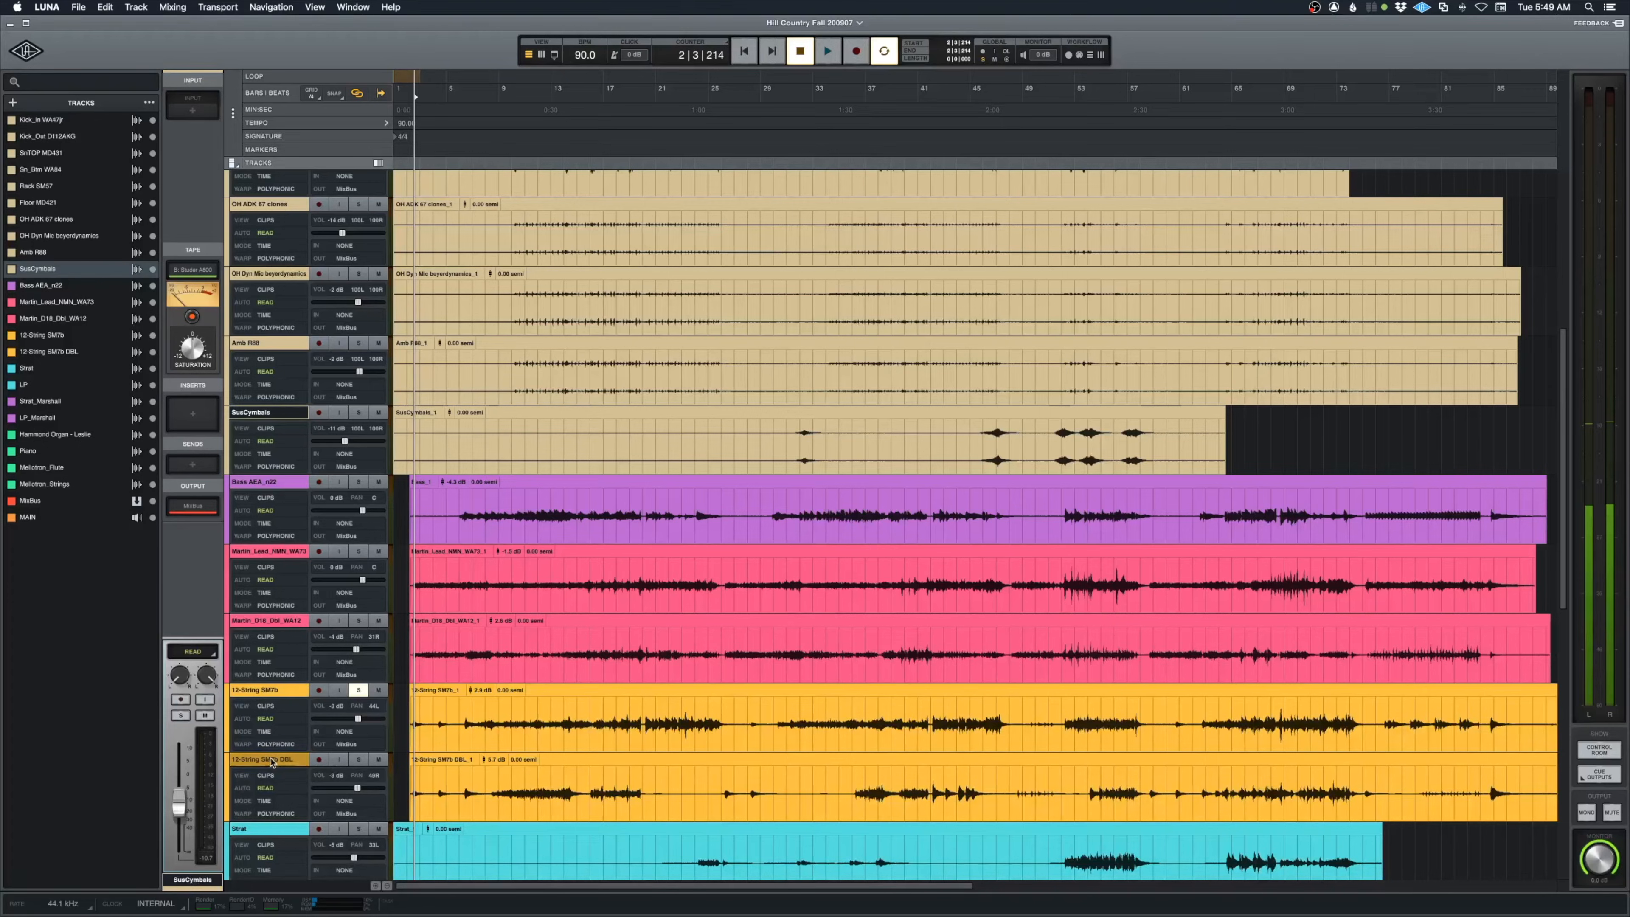
{"action": "left_click", "coordinate": [275, 696]}
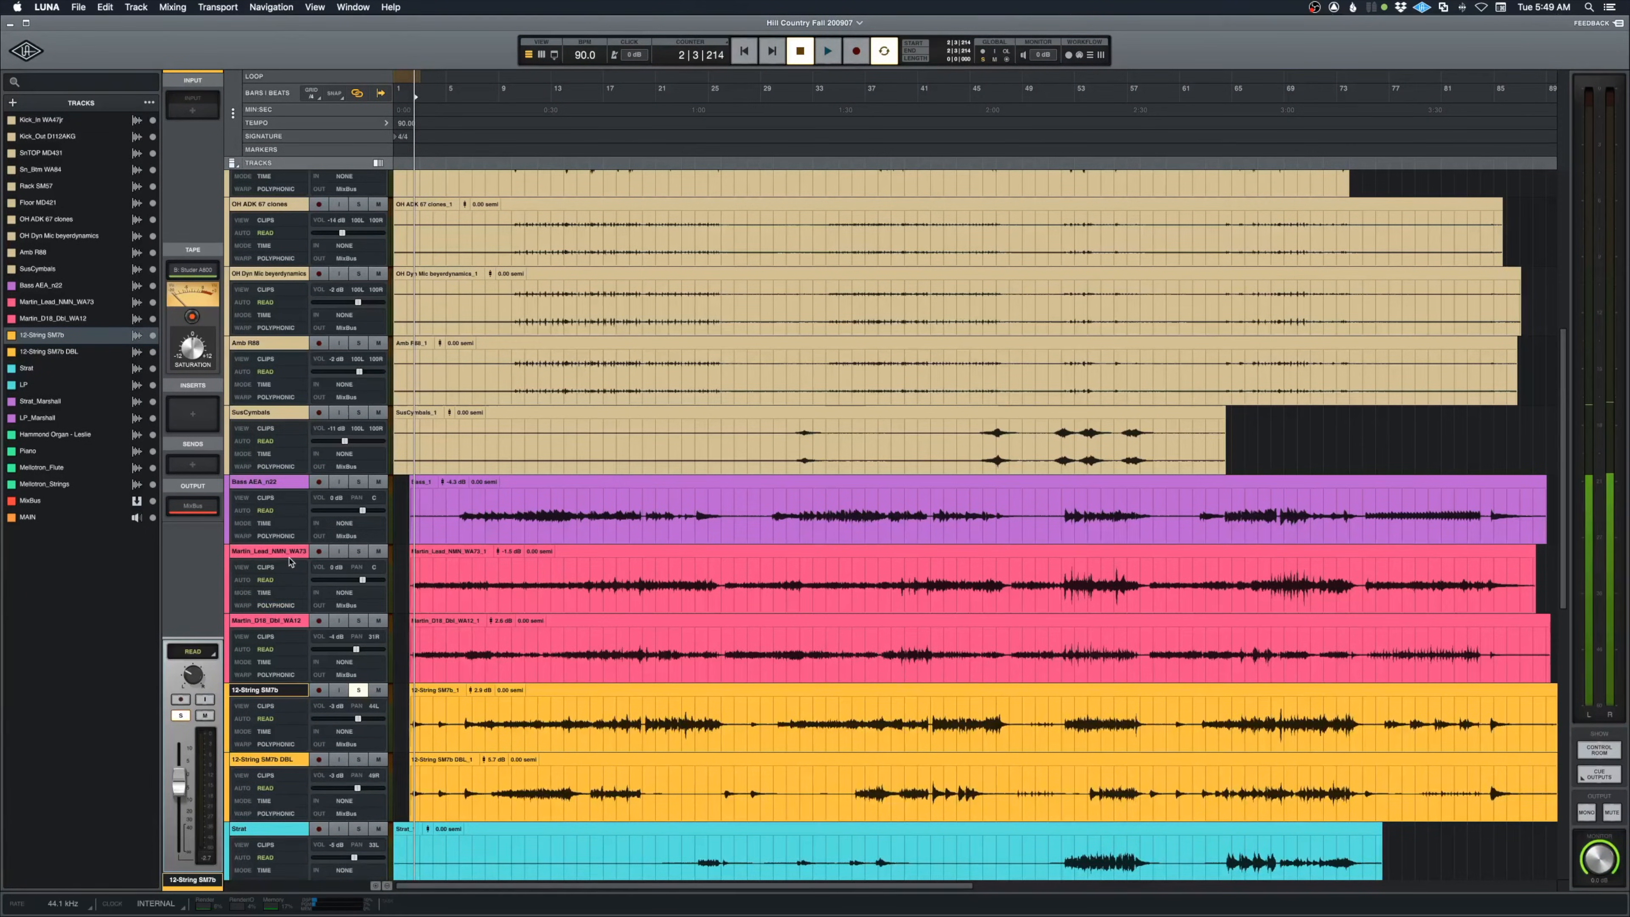
{"action": "left_click", "coordinate": [357, 761]}
{"action": "key", "text": "space"}
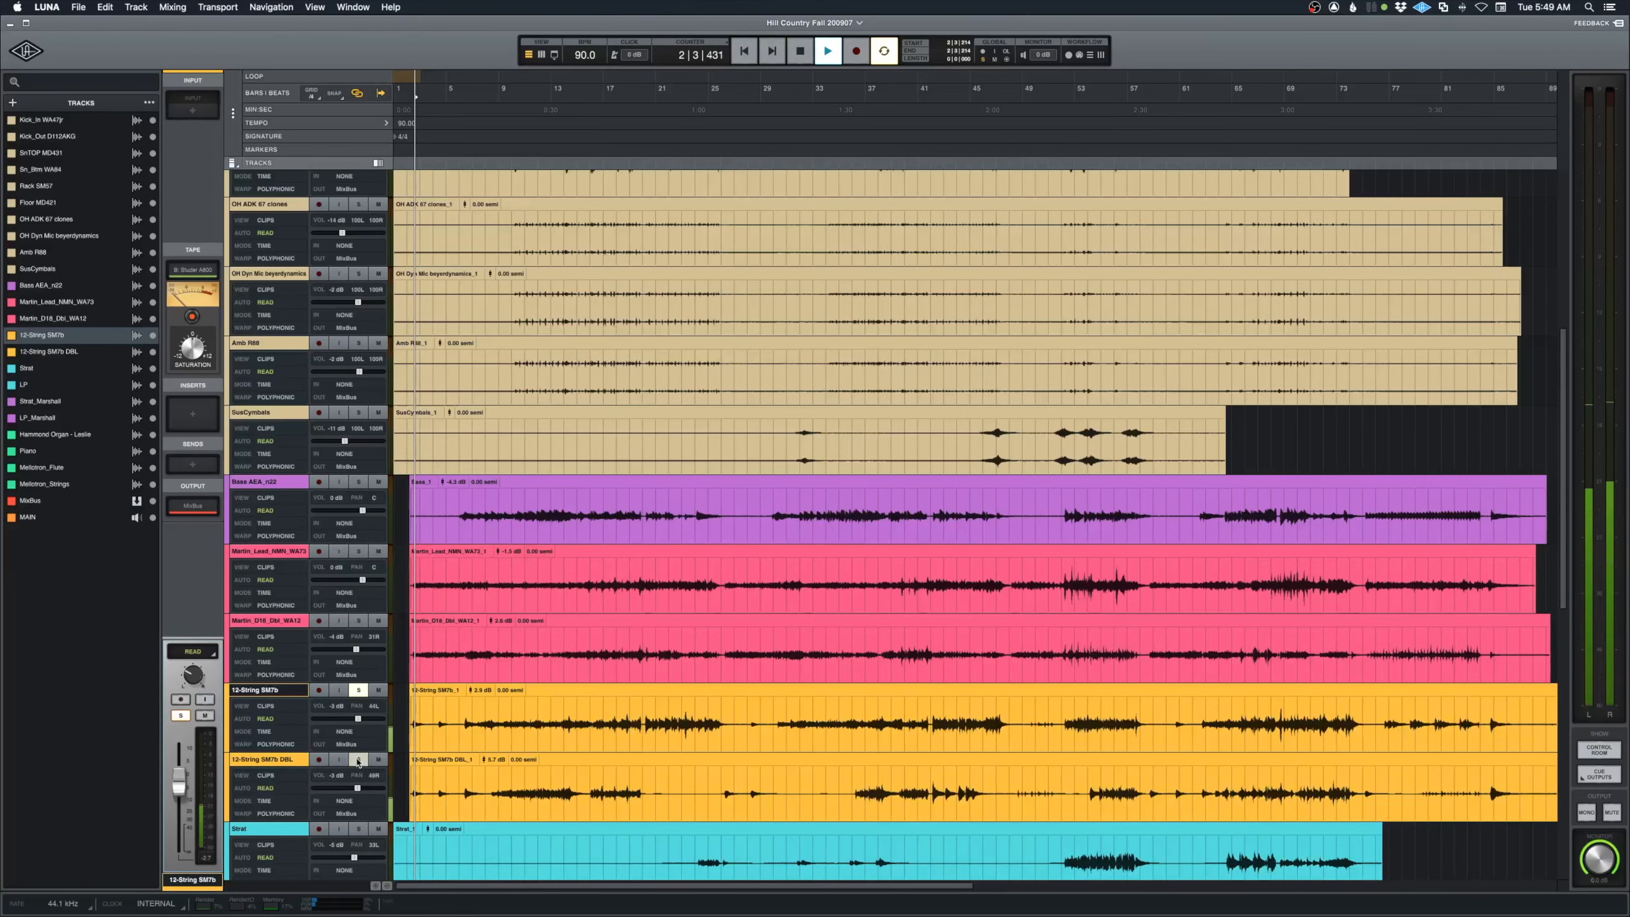
{"action": "left_click", "coordinate": [508, 721]}
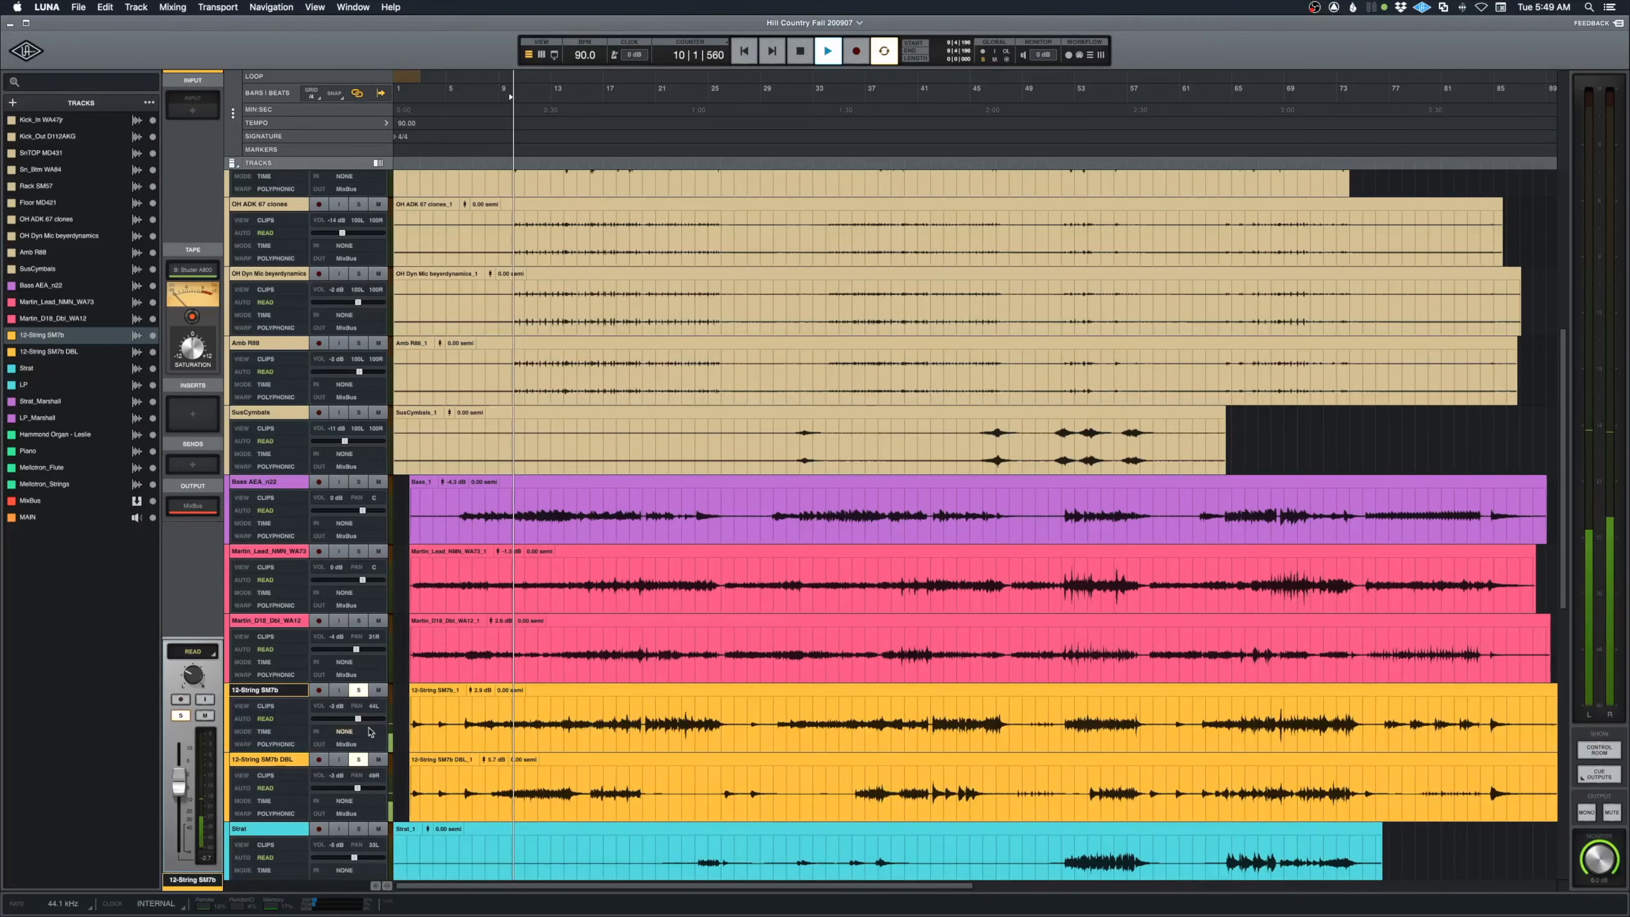
{"action": "scroll", "coordinate": [361, 646], "scroll_direction": "down", "scroll_amount": 2}
{"action": "left_click", "coordinate": [359, 630]}
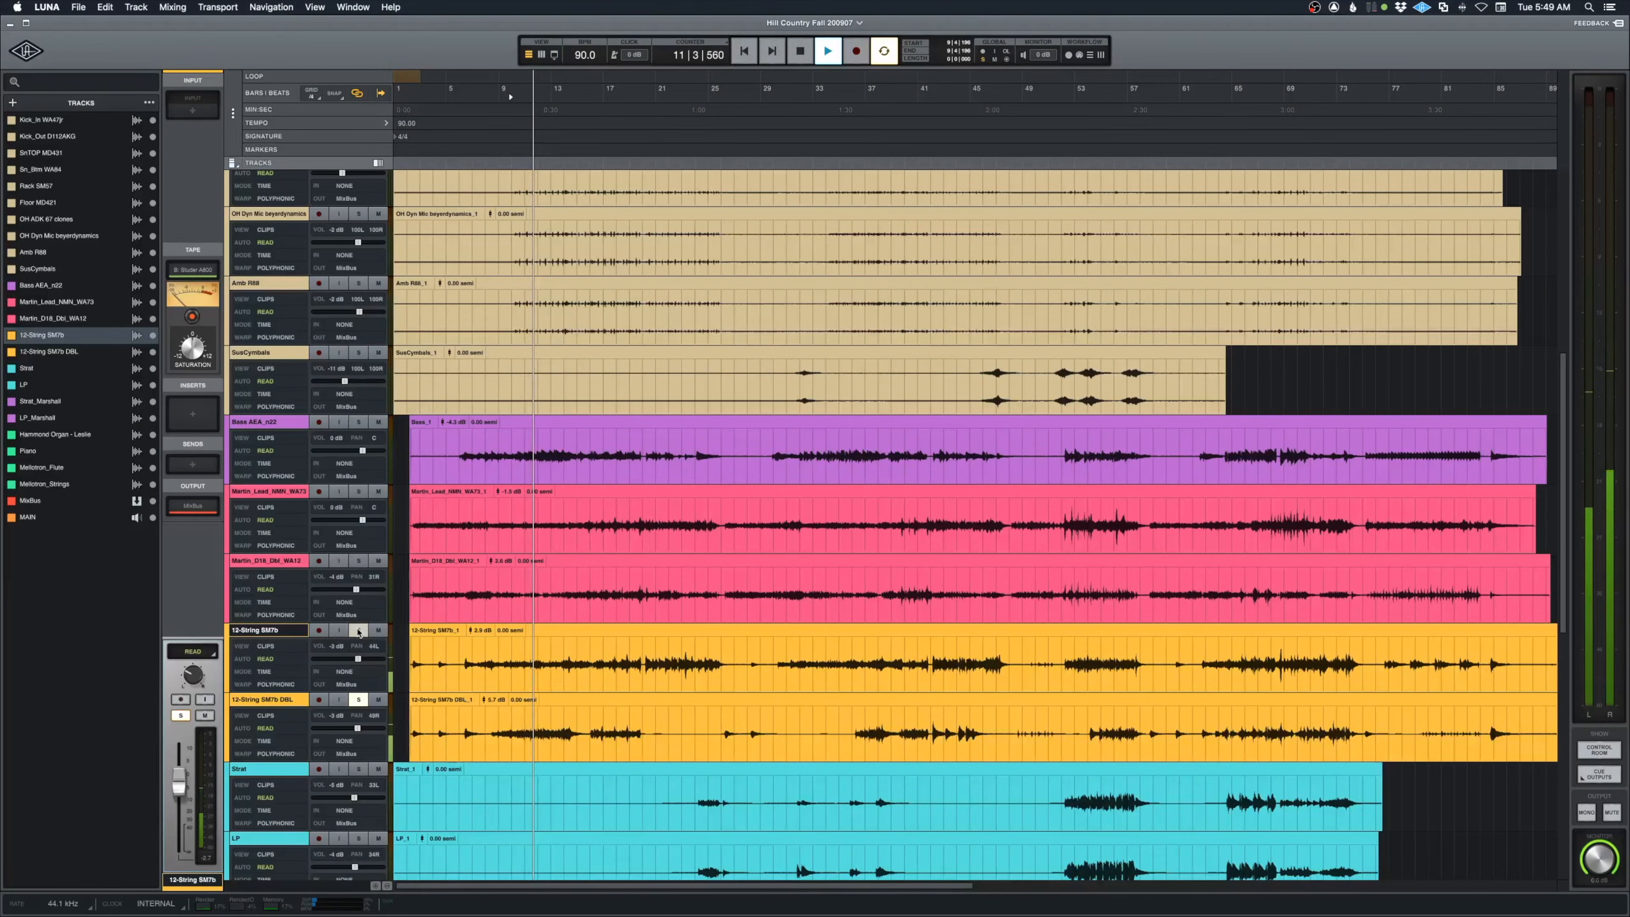
{"action": "key", "text": "space"}
{"action": "left_click", "coordinate": [358, 631]}
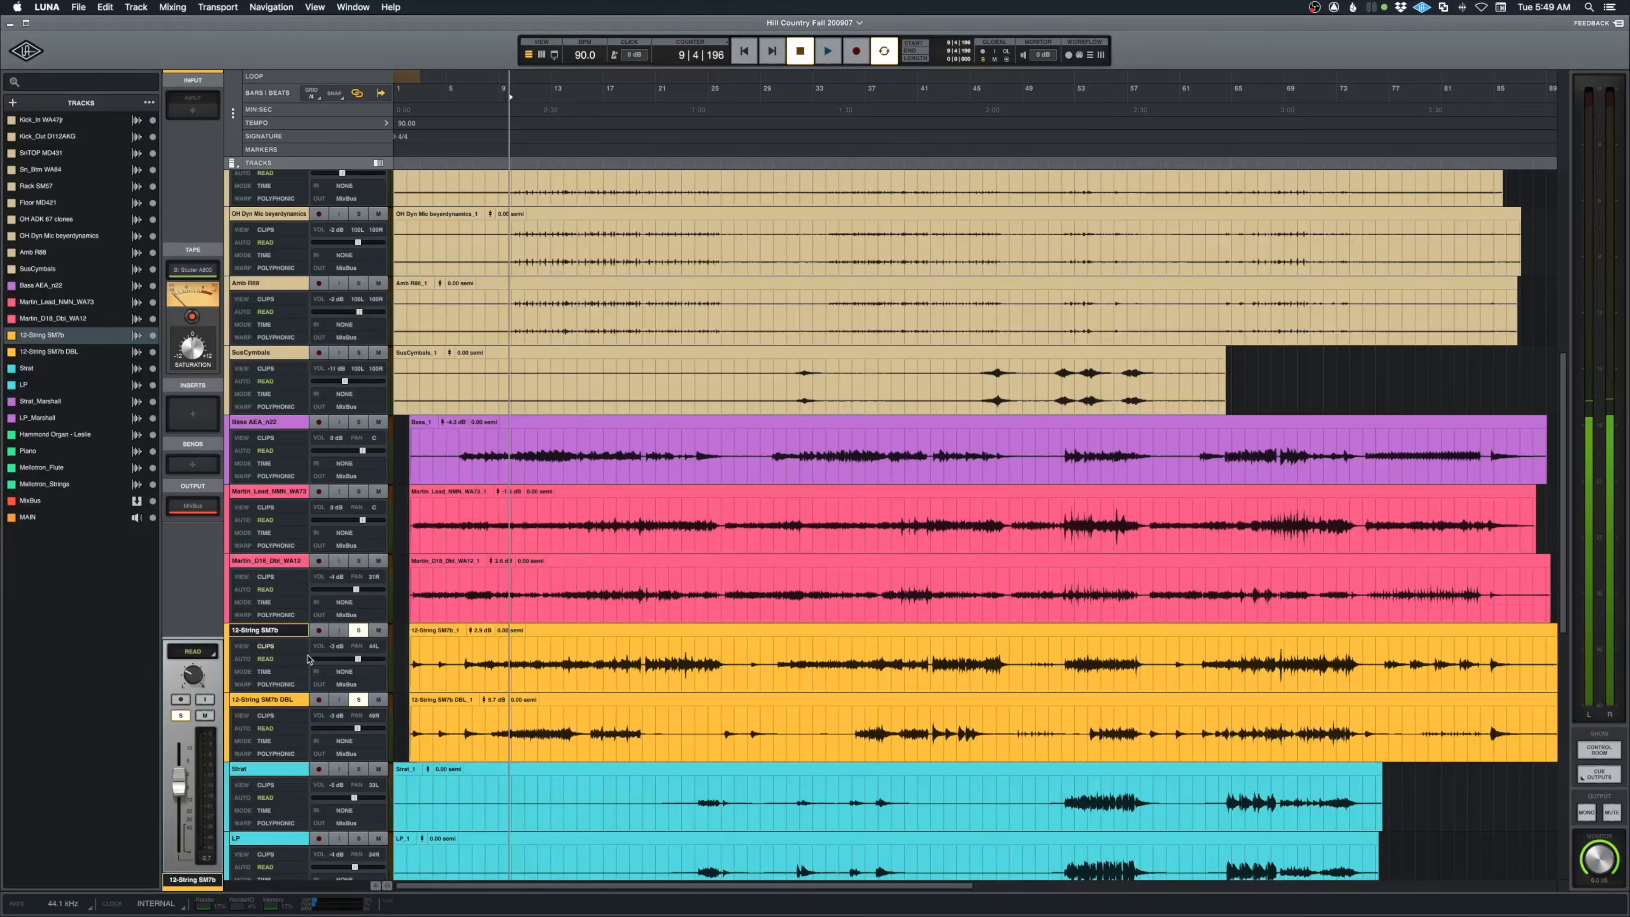
{"action": "left_click", "coordinate": [360, 631]}
{"action": "left_click", "coordinate": [360, 632]}
{"action": "left_click", "coordinate": [359, 699]}
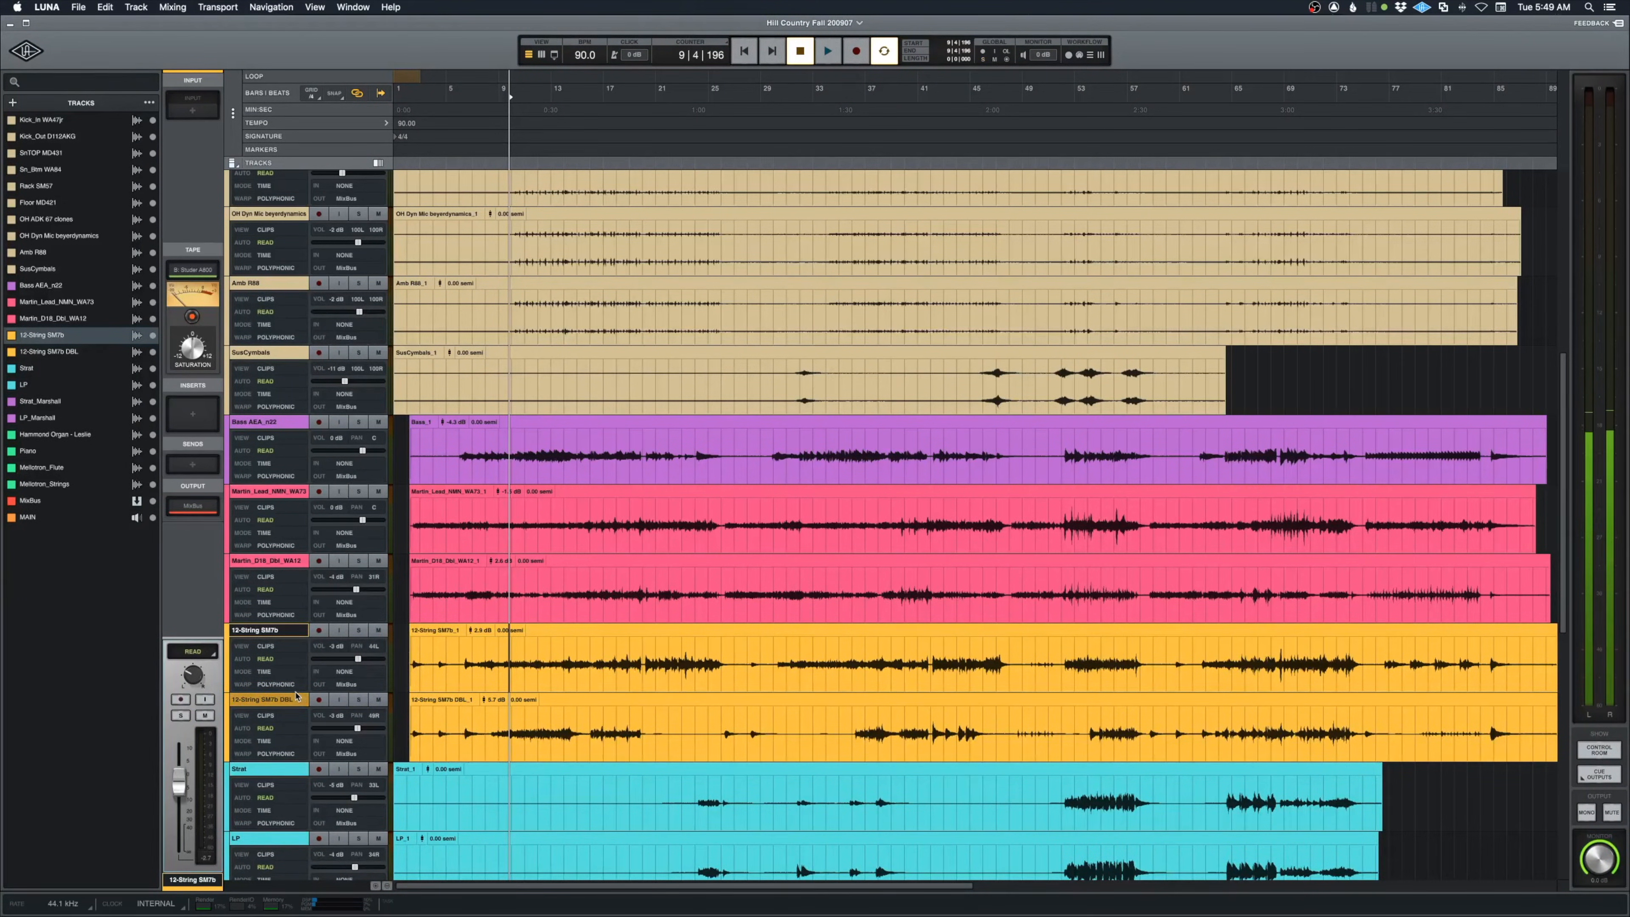
View the Strat track's name and comments, close them and select the LP track
{"action": "scroll", "coordinate": [289, 701], "scroll_direction": "down", "scroll_amount": 5}
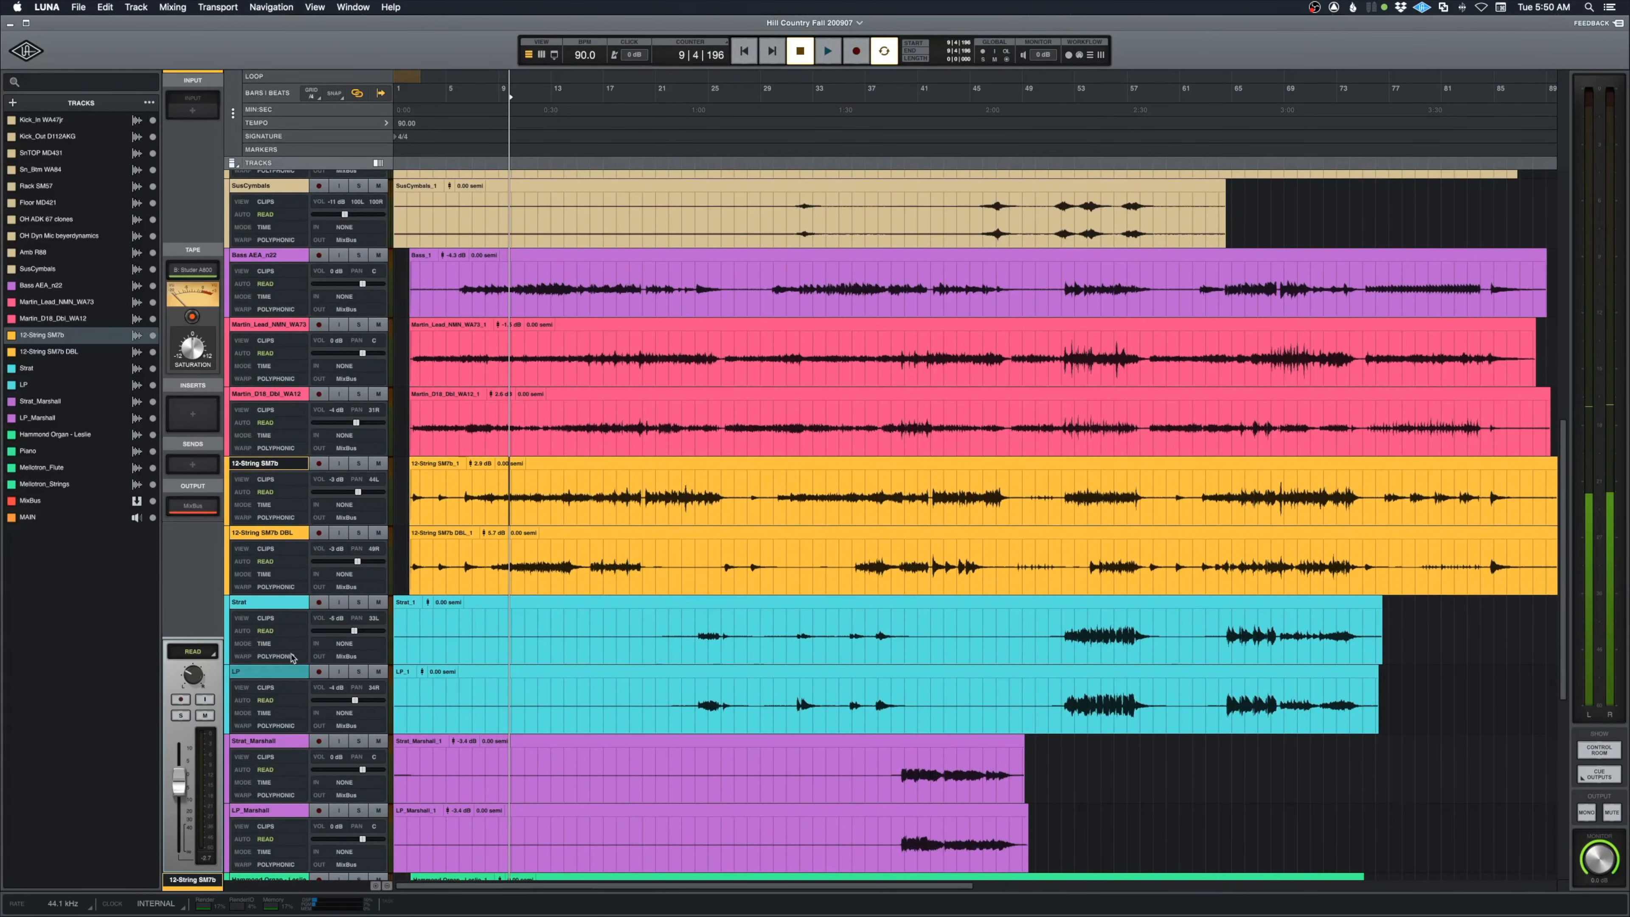
{"action": "left_click", "coordinate": [262, 606]}
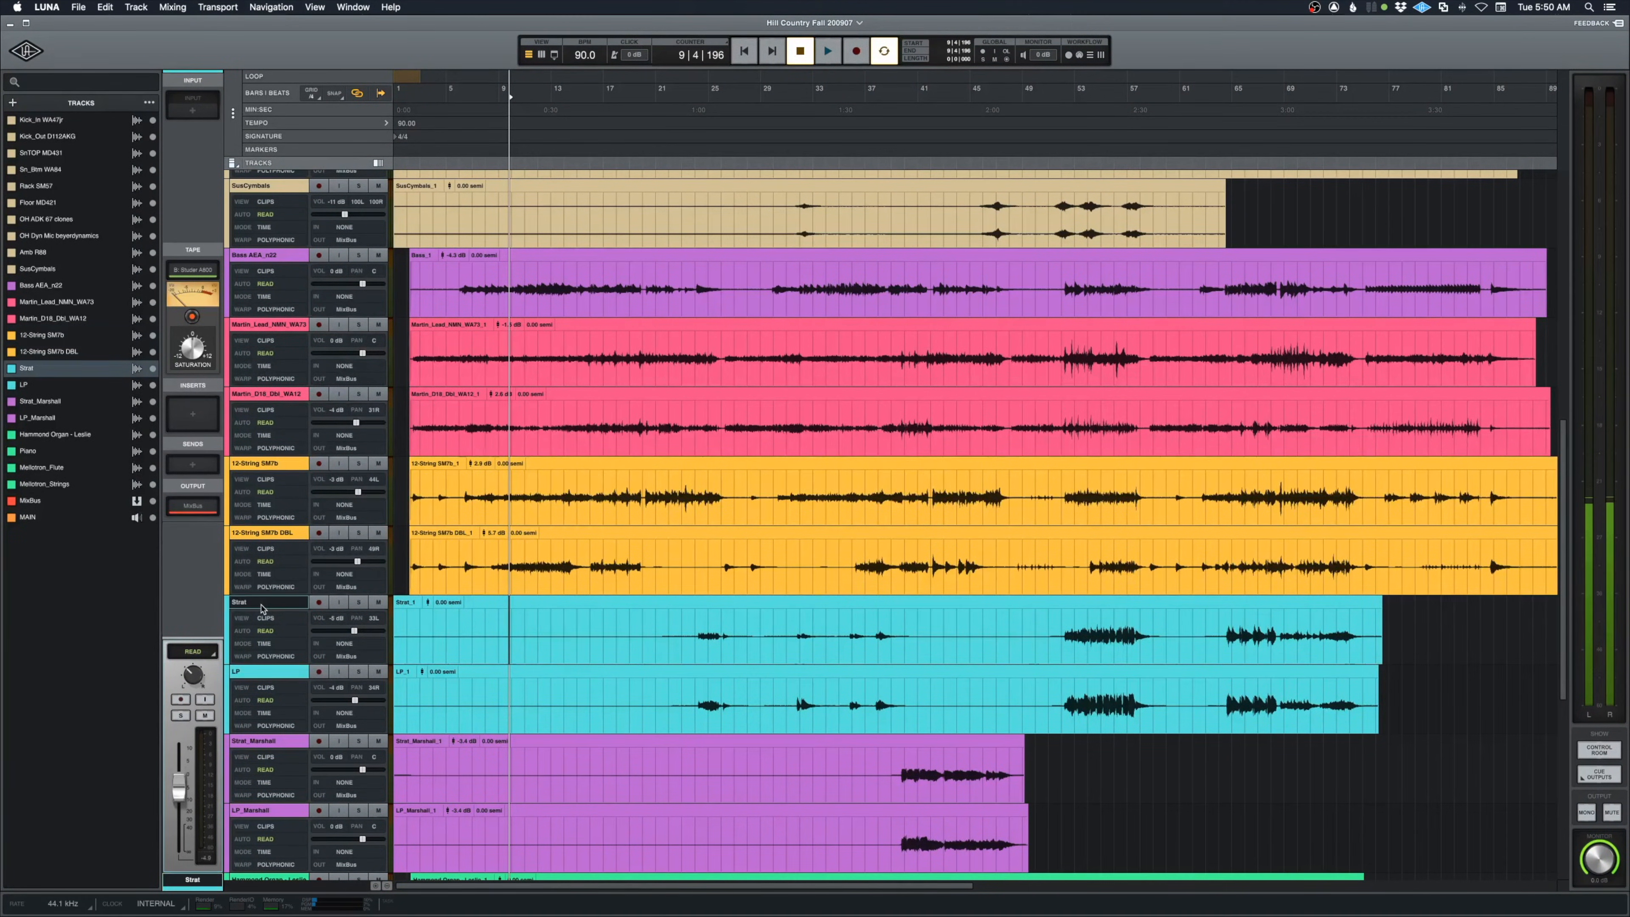
{"action": "double_click", "coordinate": [268, 607]}
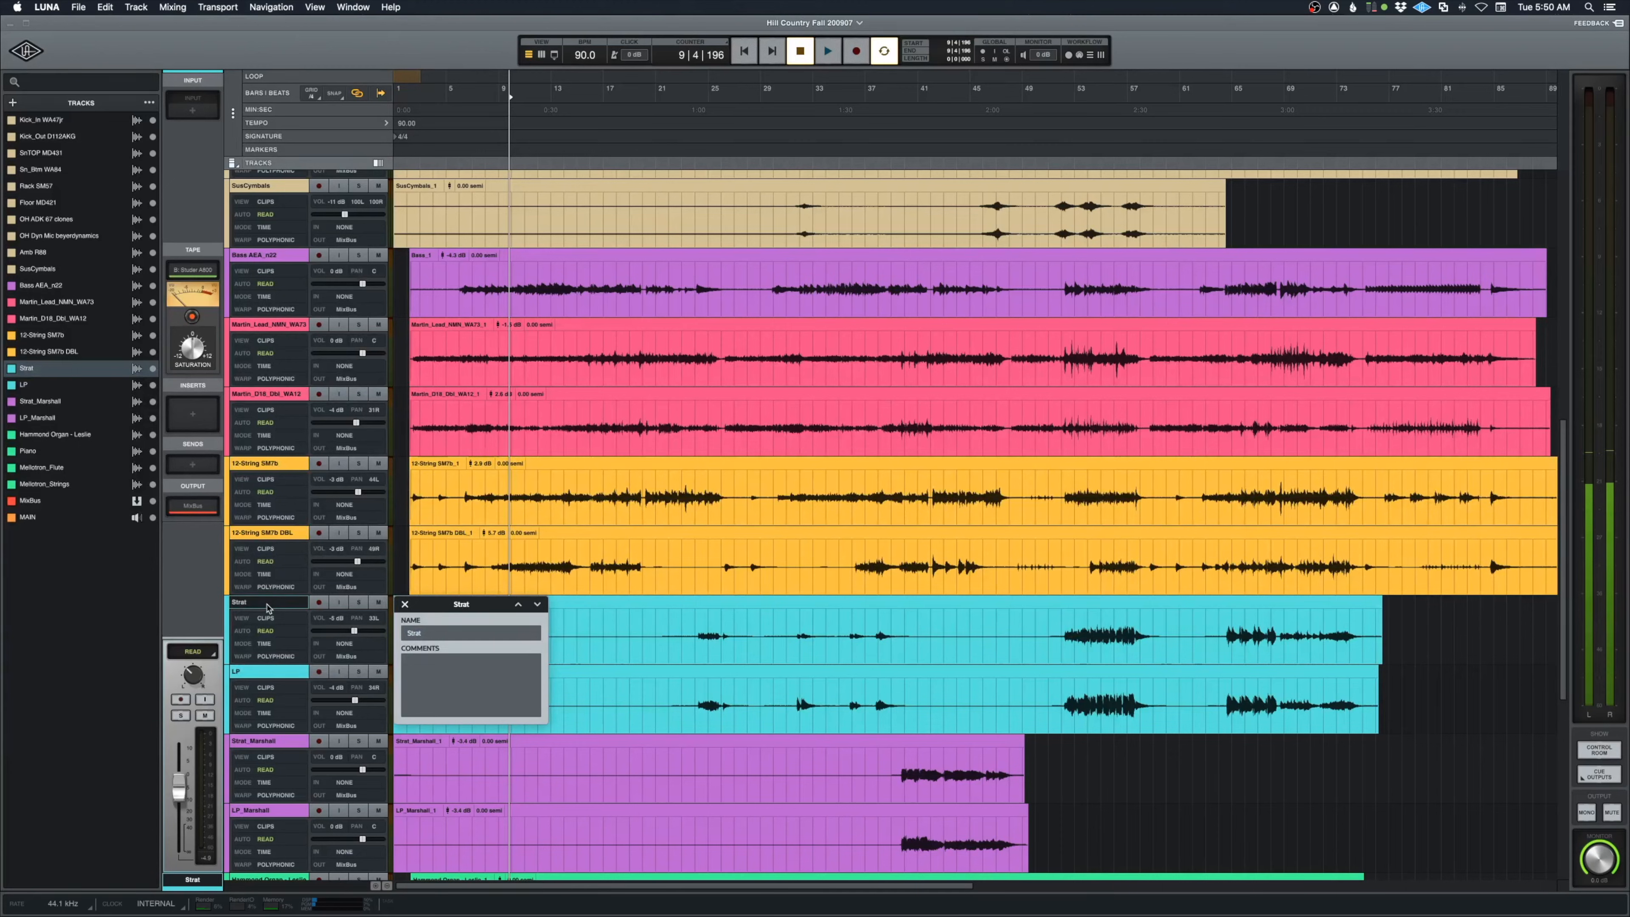
{"action": "left_click", "coordinate": [405, 604]}
{"action": "left_click", "coordinate": [263, 708]}
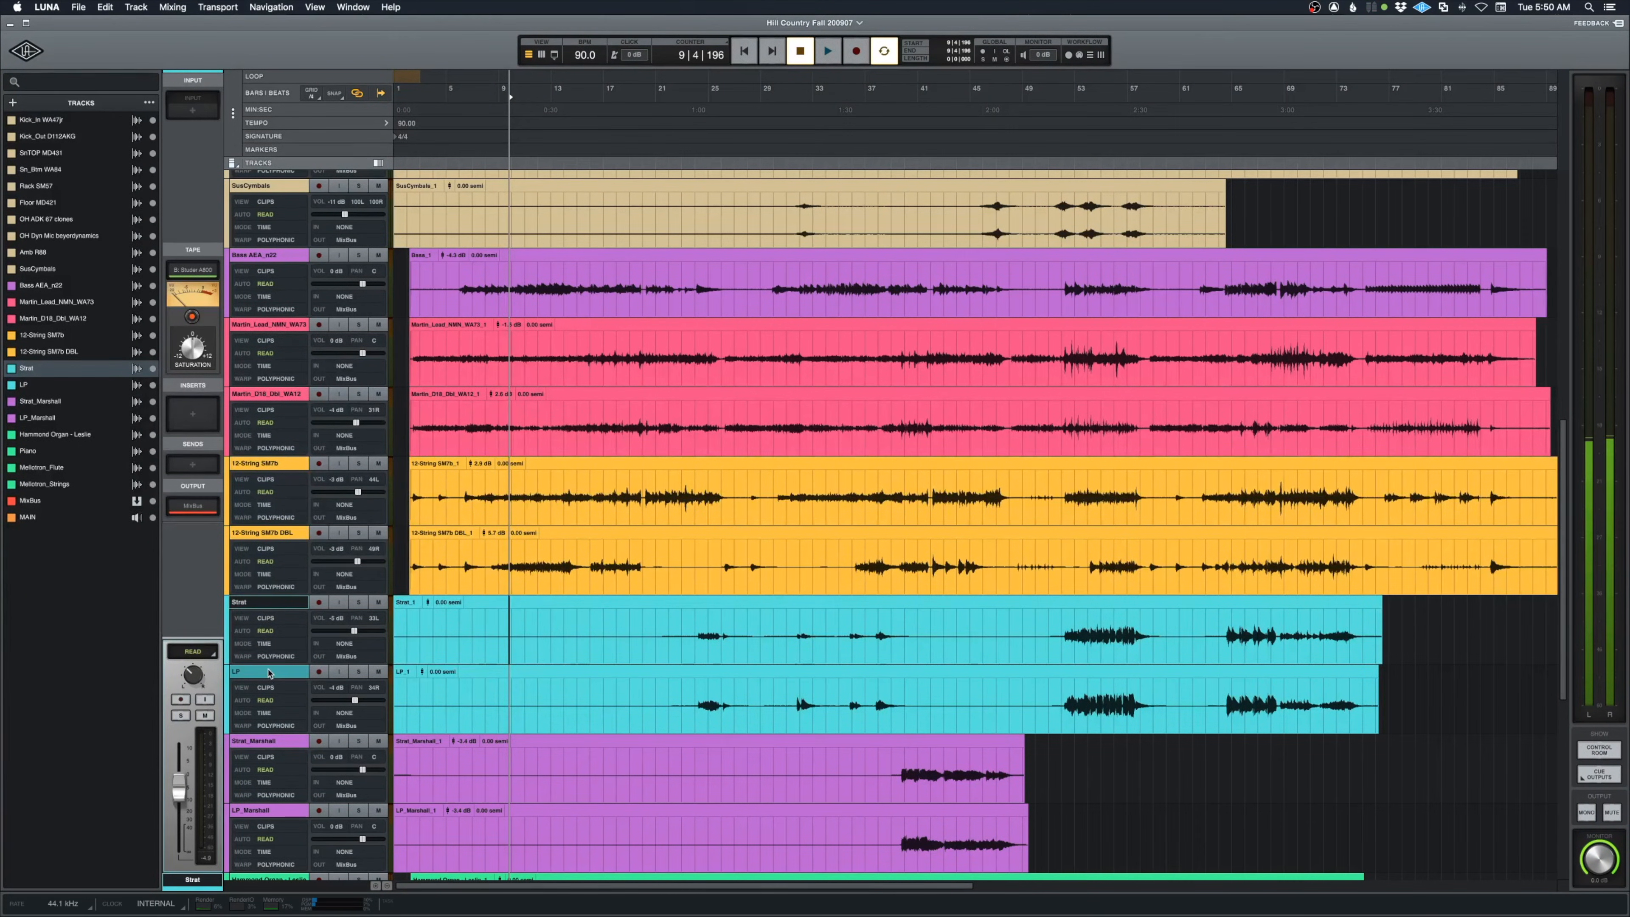
Return the playhead to the start of the song and switch back to the mixer
{"action": "scroll", "coordinate": [539, 641], "scroll_direction": "down", "scroll_amount": 2}
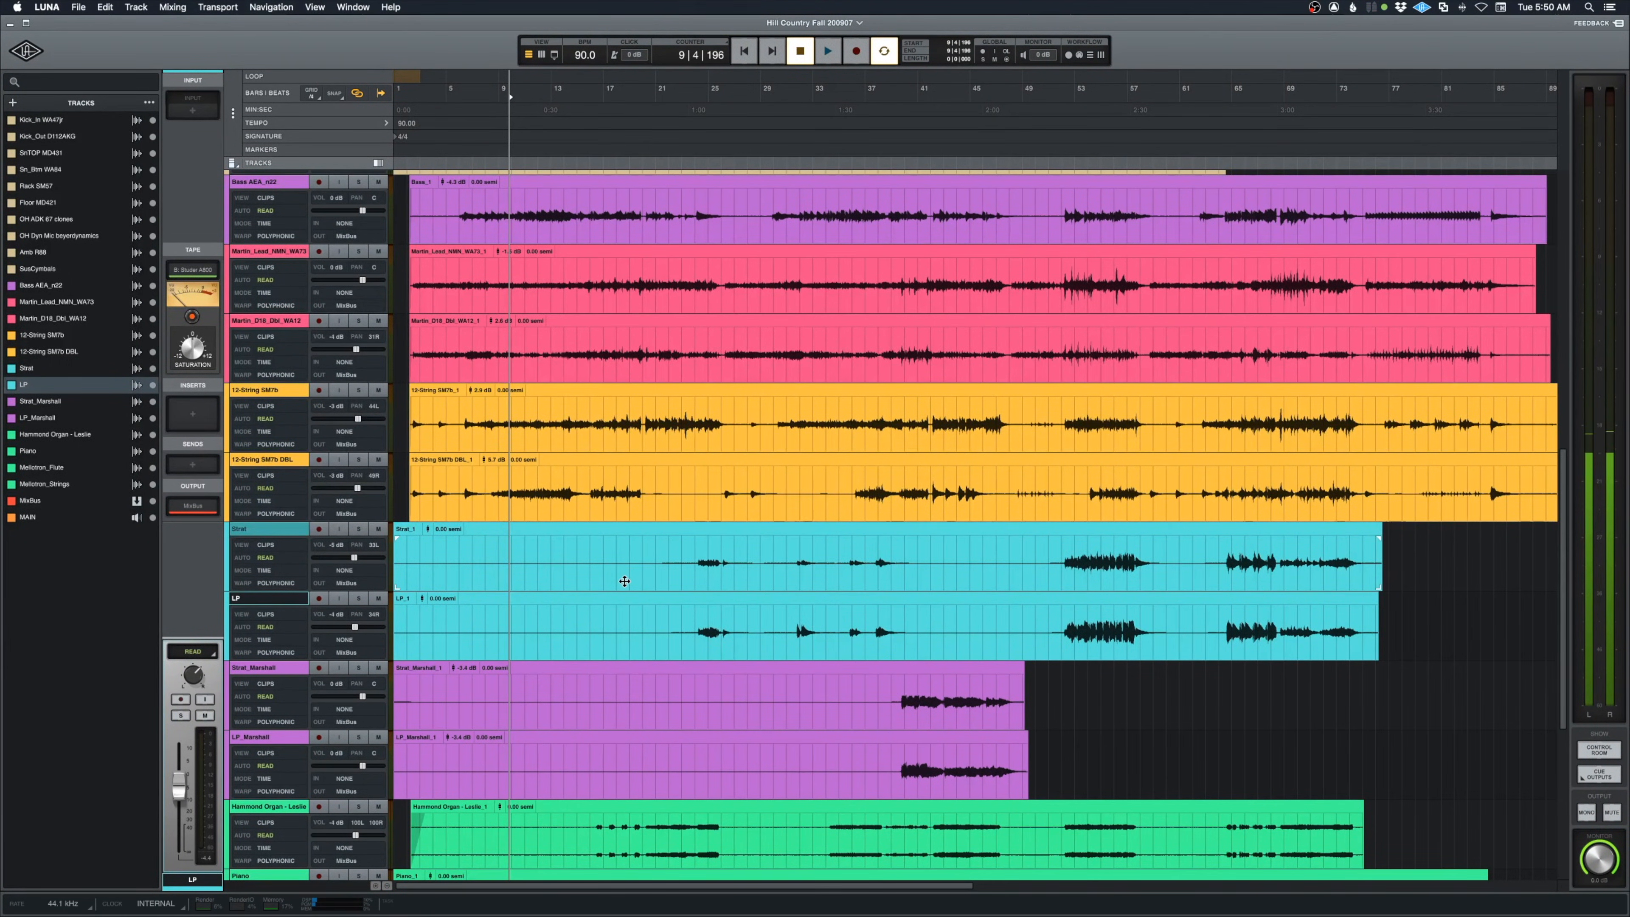
{"action": "key", "text": "Return"}
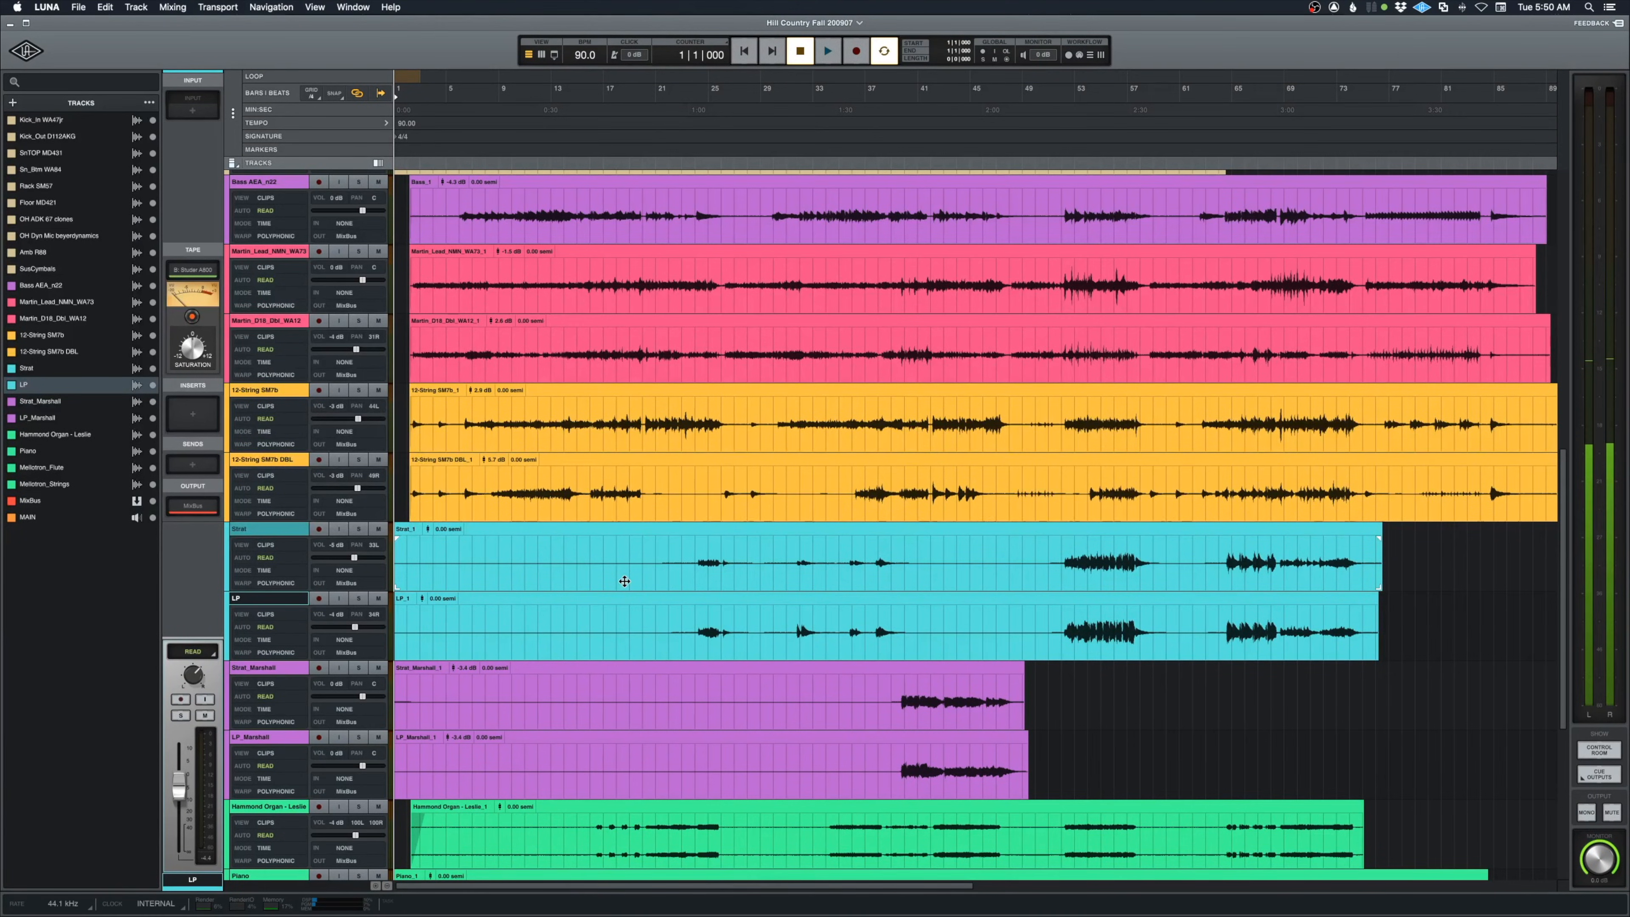
{"action": "key", "text": "super+equal"}
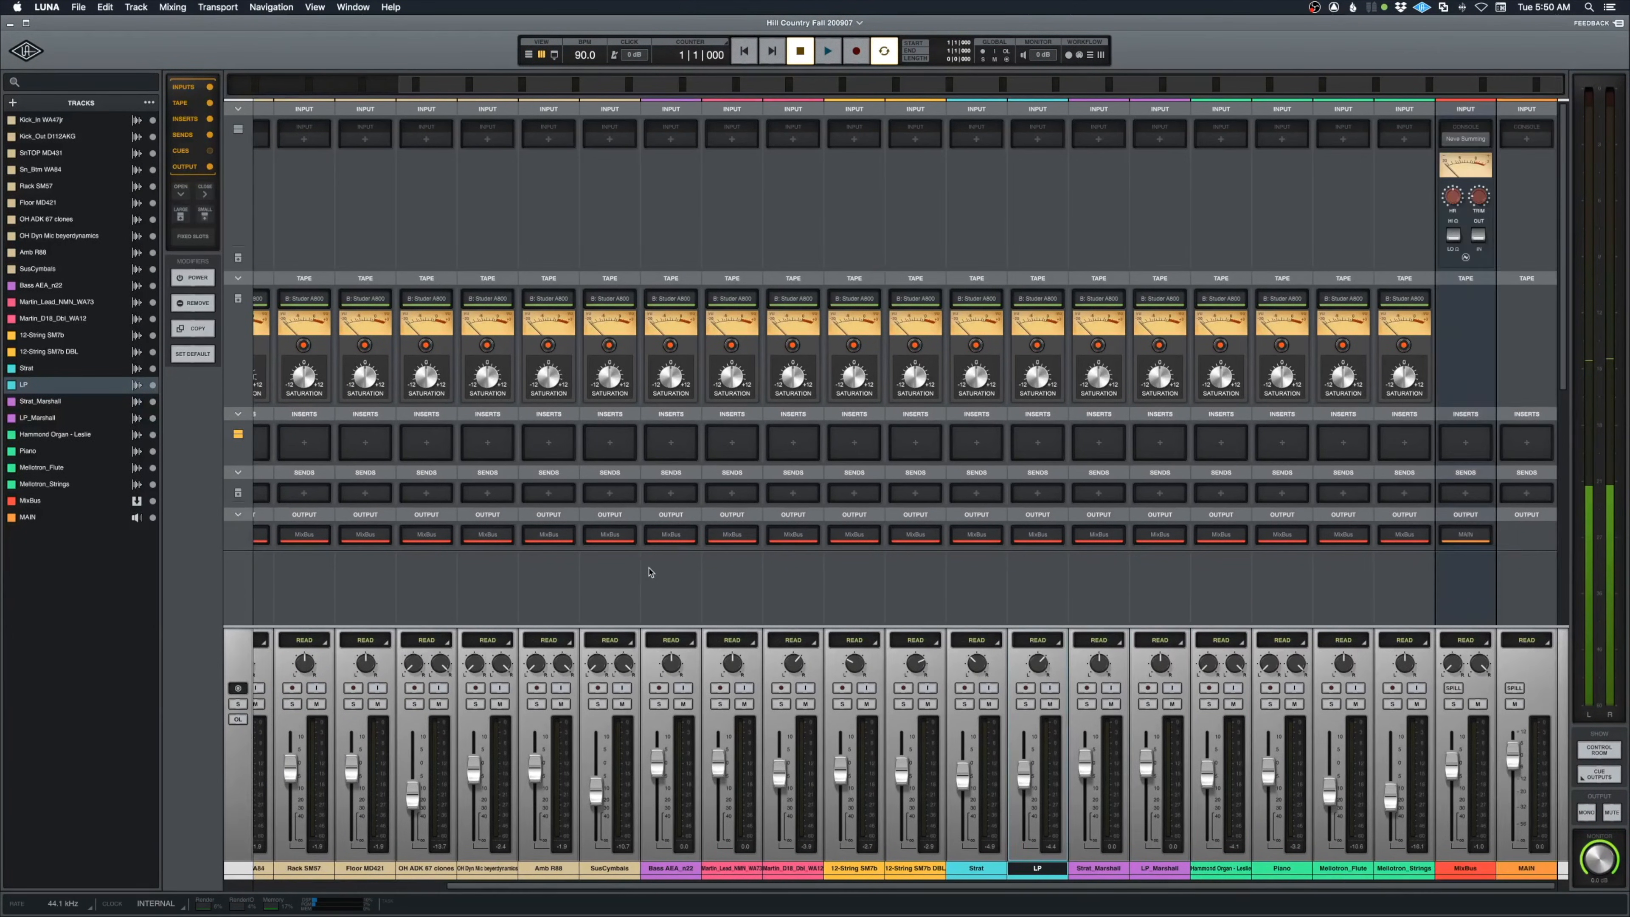